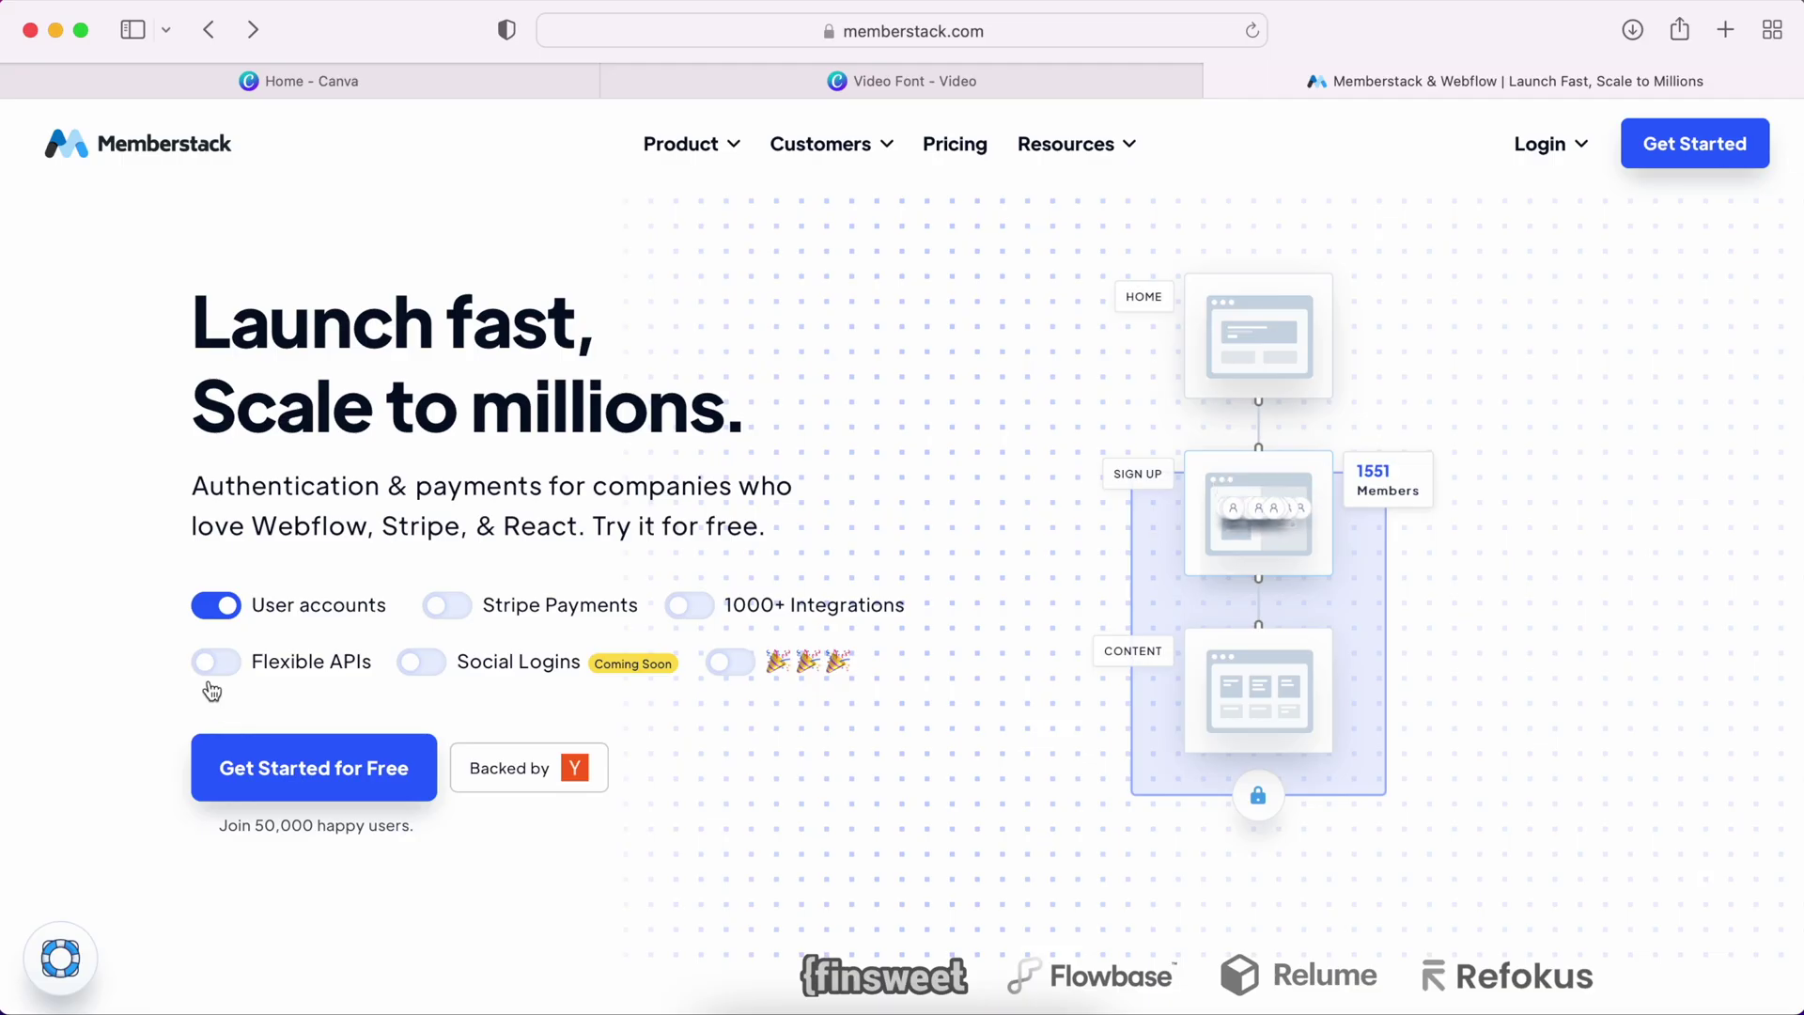
Turn on the Flexible APIs, Stripe Payments, 1000+ Integrations and last feature toggles in Memberstack
click(218, 661)
click(434, 609)
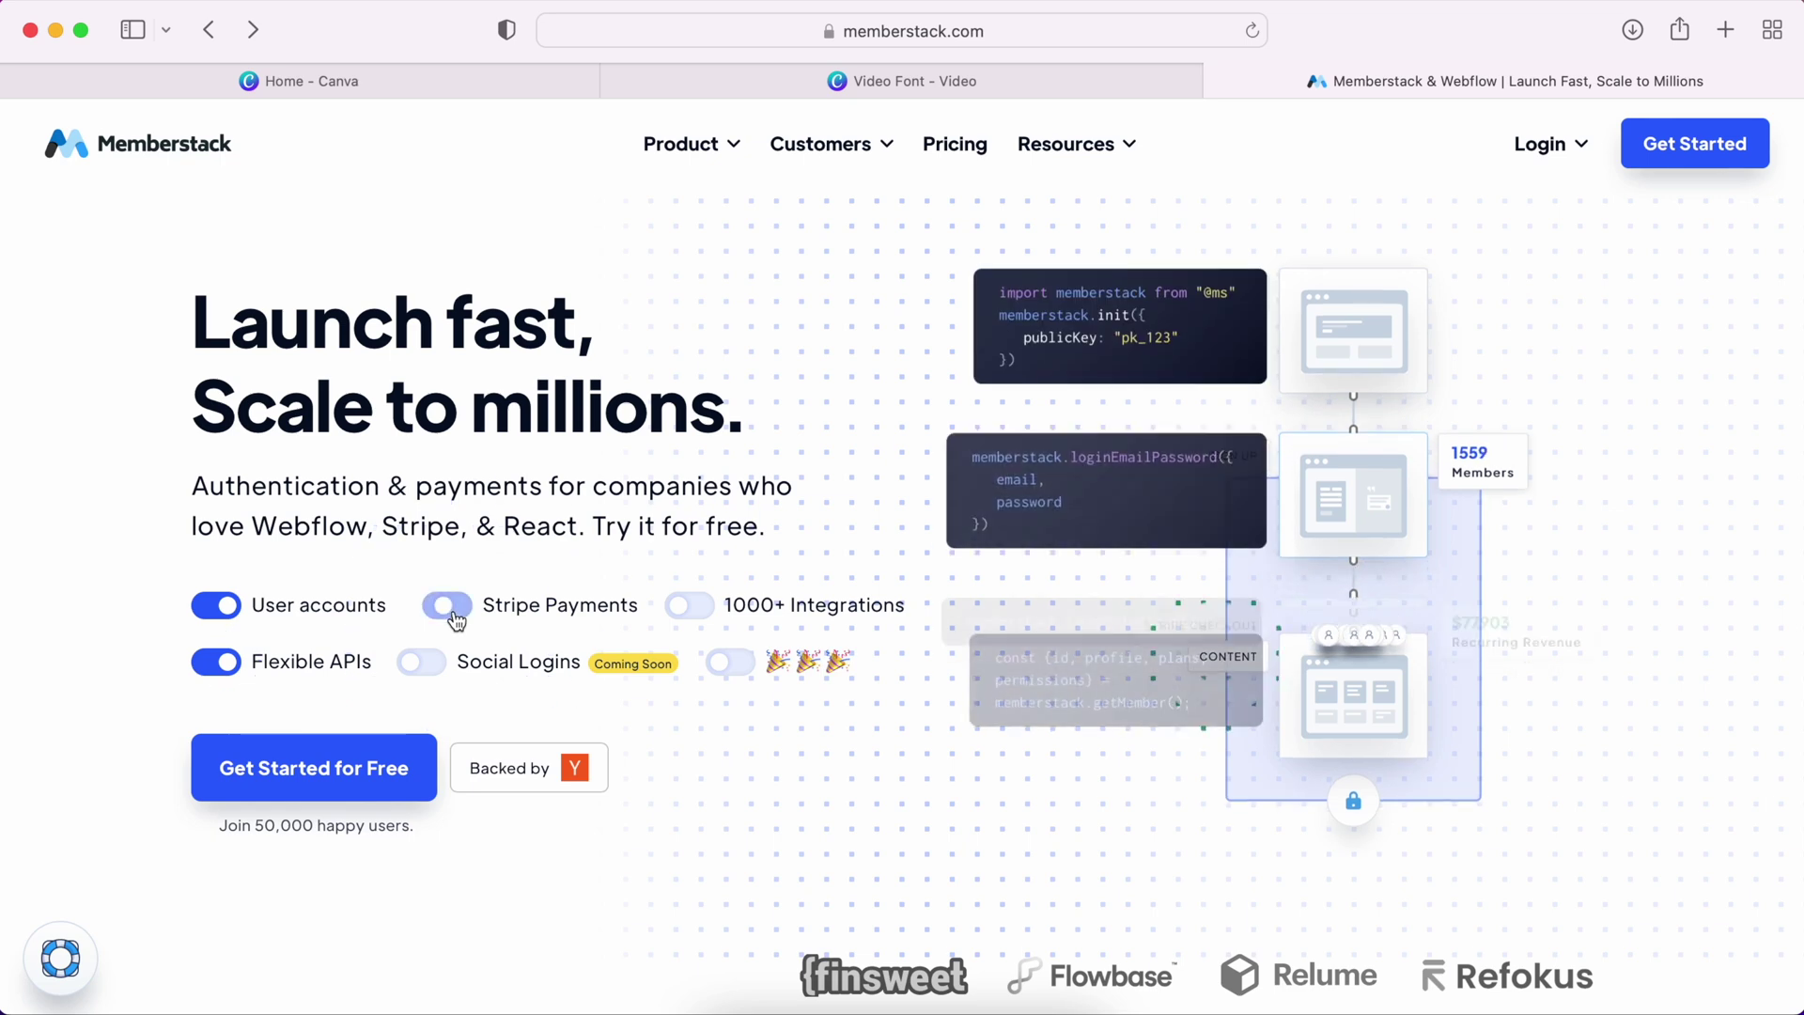
click(684, 608)
click(729, 663)
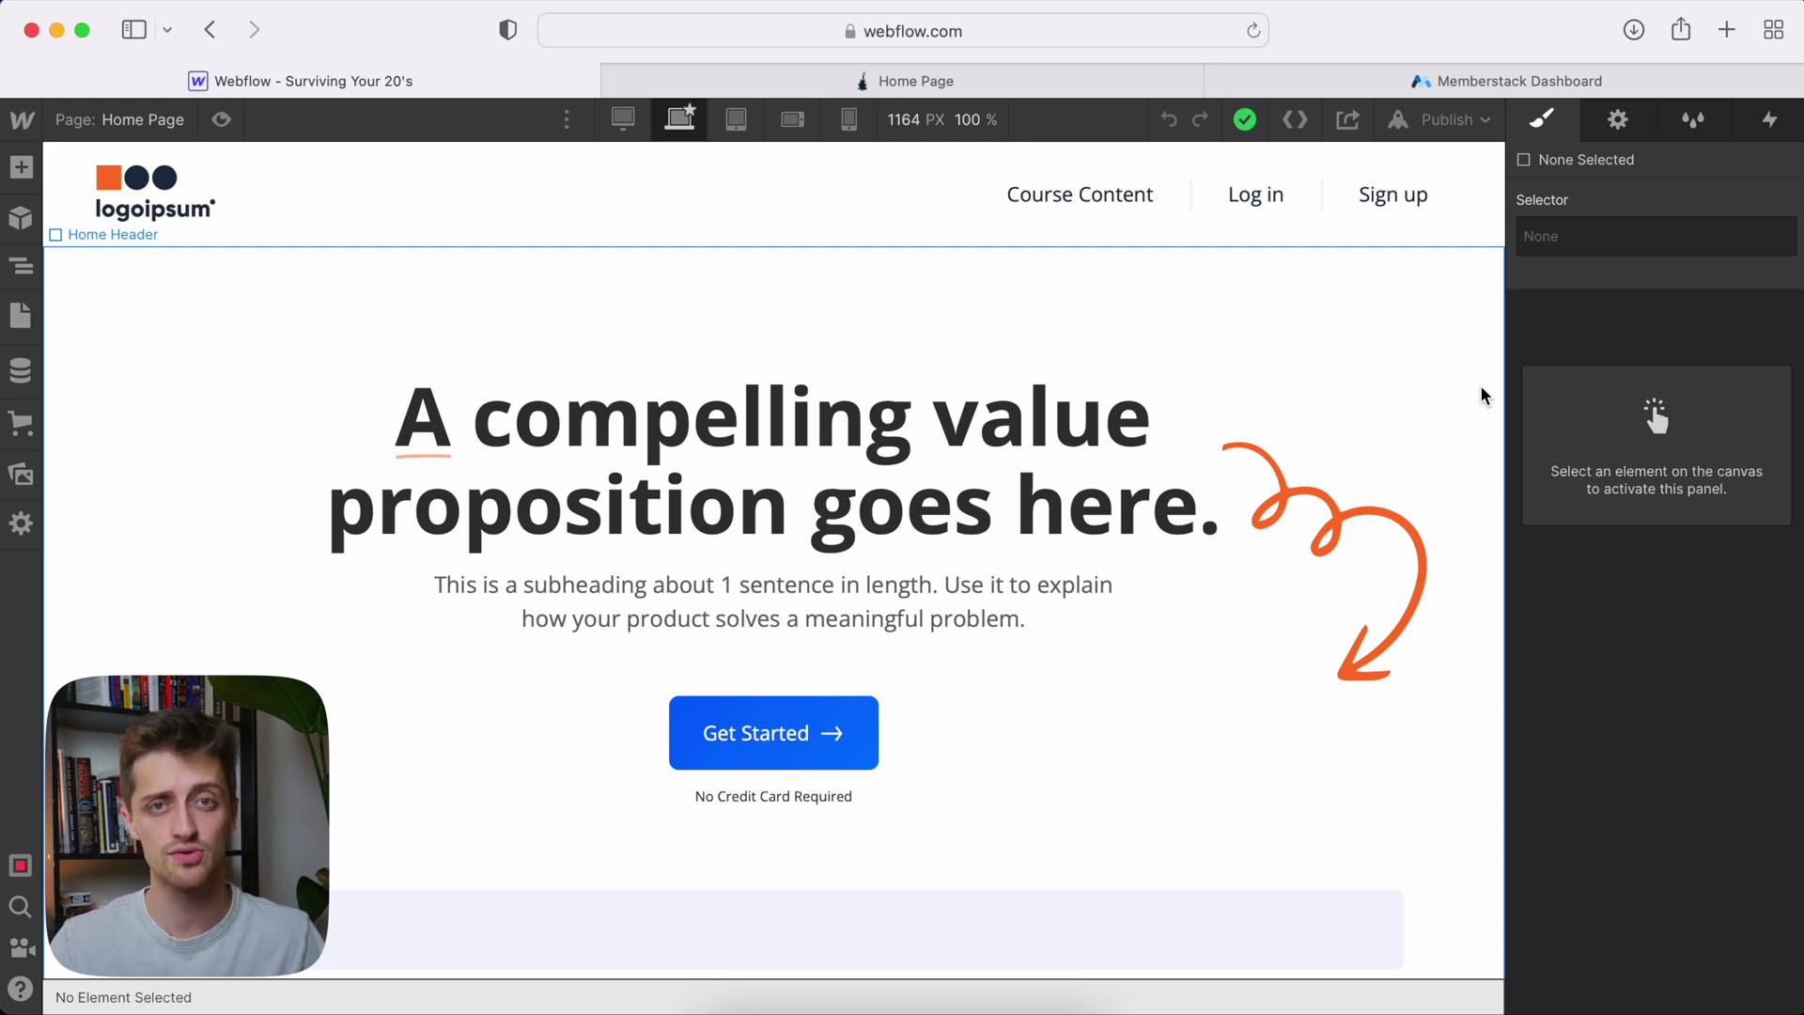
Inspect the Home Header section, its content container and the Course Content navigation link
click(1483, 395)
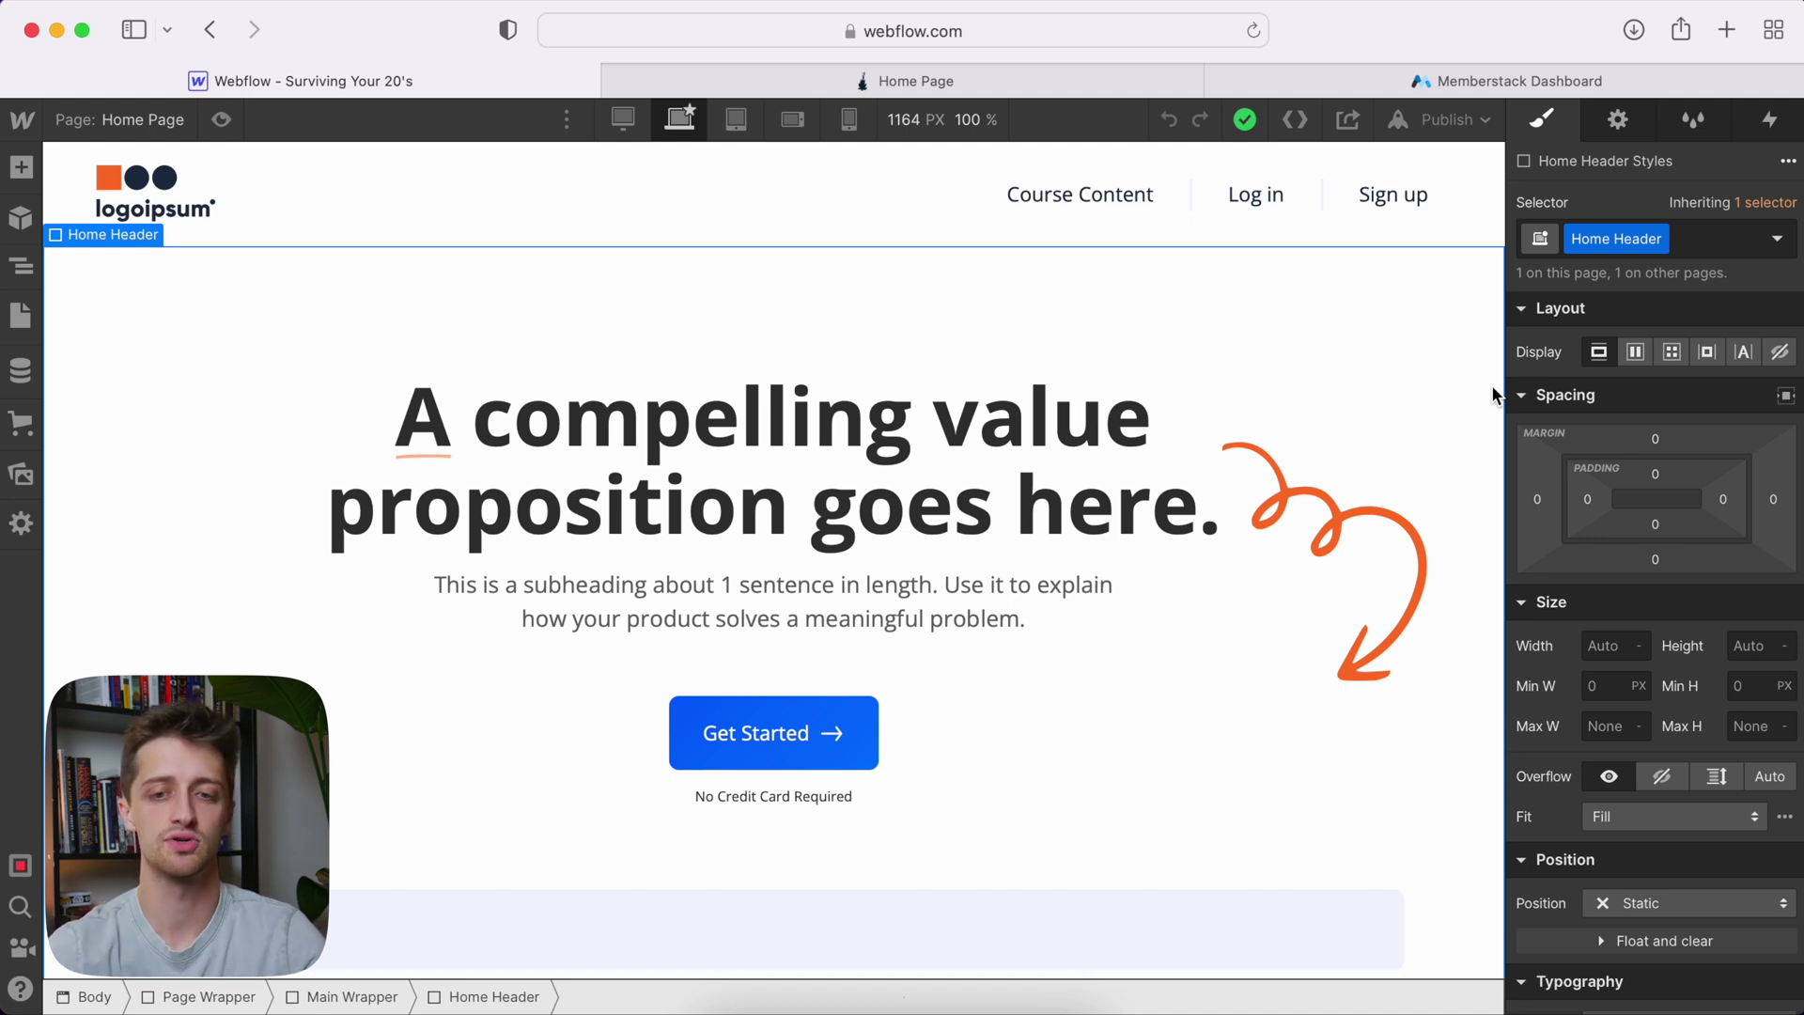
click(137, 121)
scroll(205, 472, down, 9)
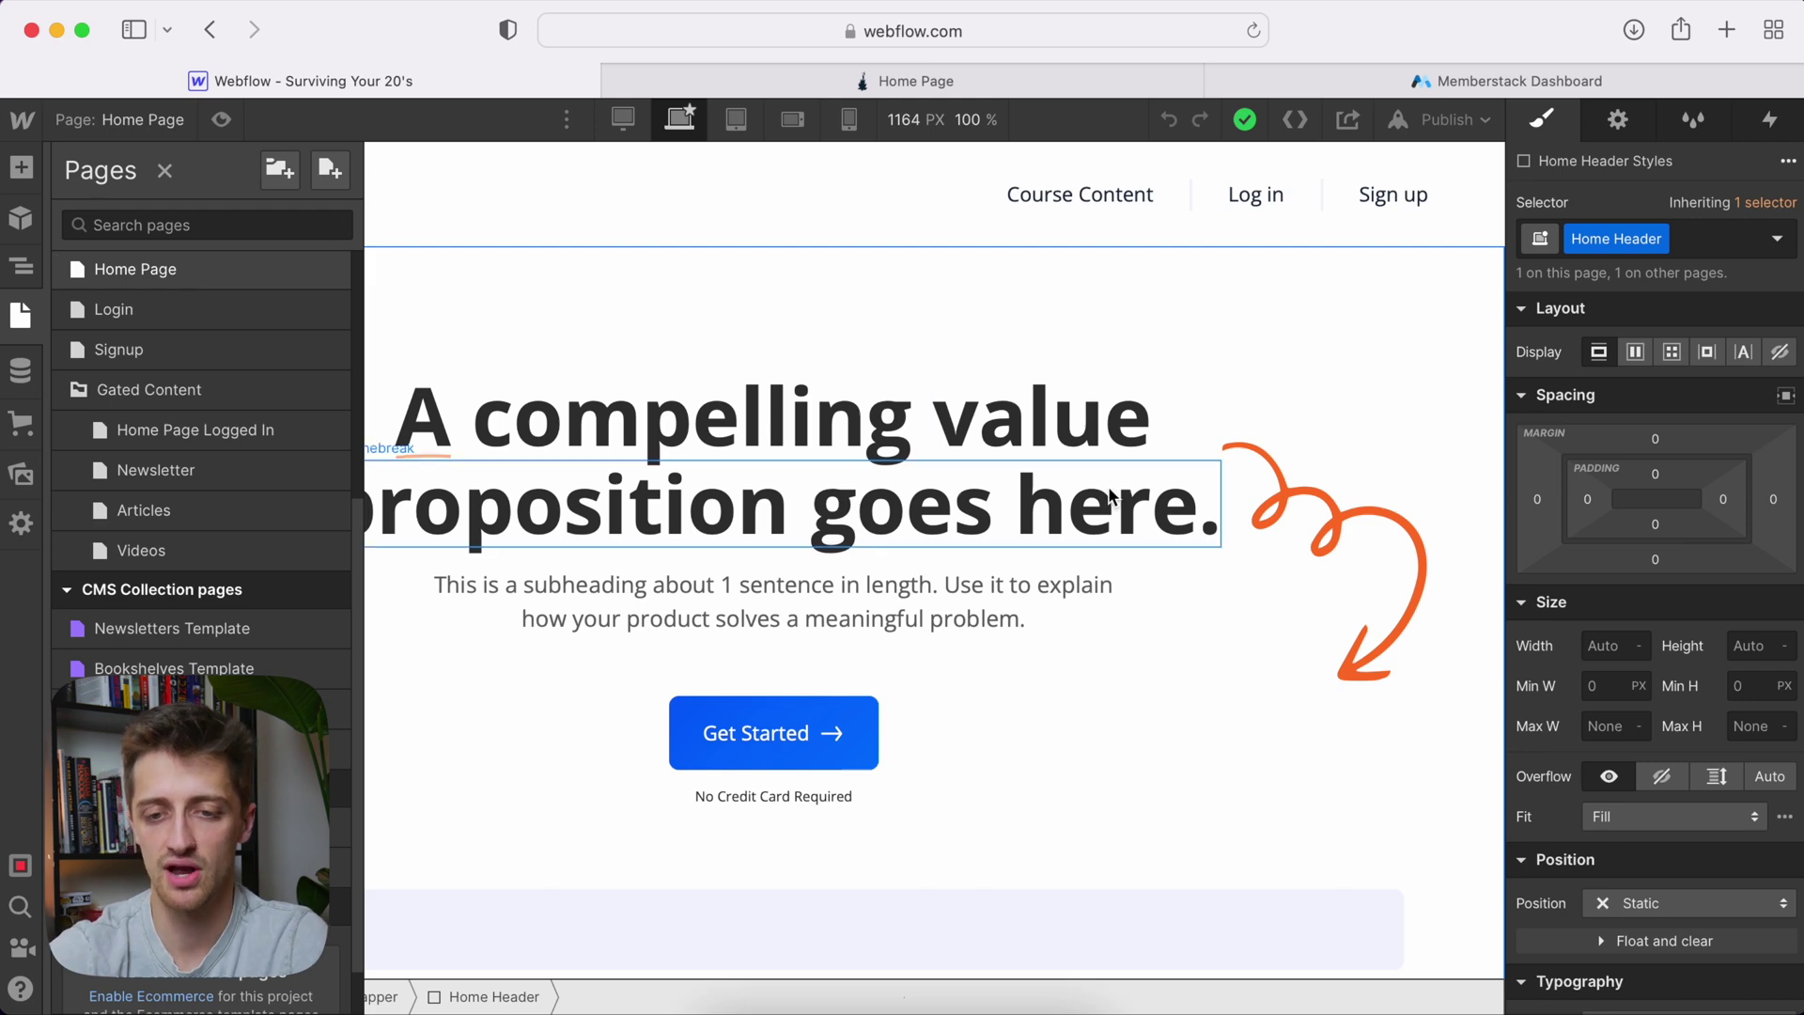
scroll(1107, 485, down, 3)
scroll(1107, 485, up, 3)
scroll(1107, 485, down, 1)
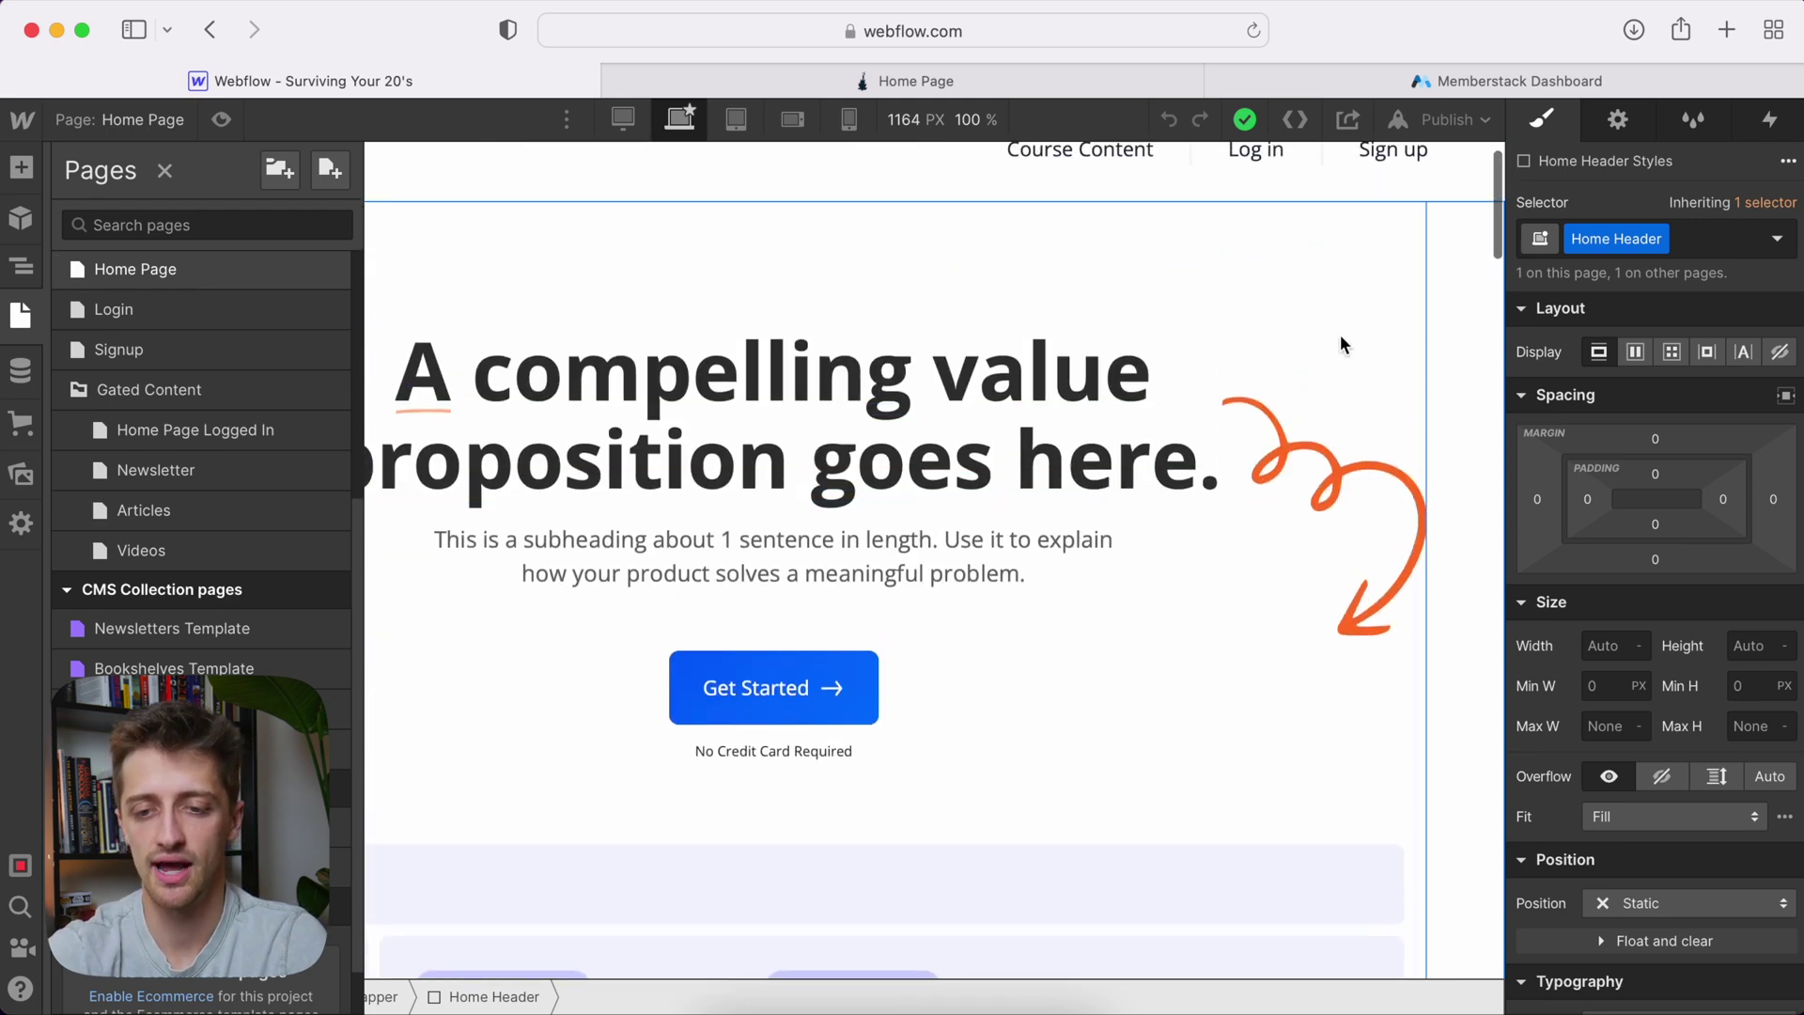
click(1340, 334)
scroll(1340, 334, up, 1)
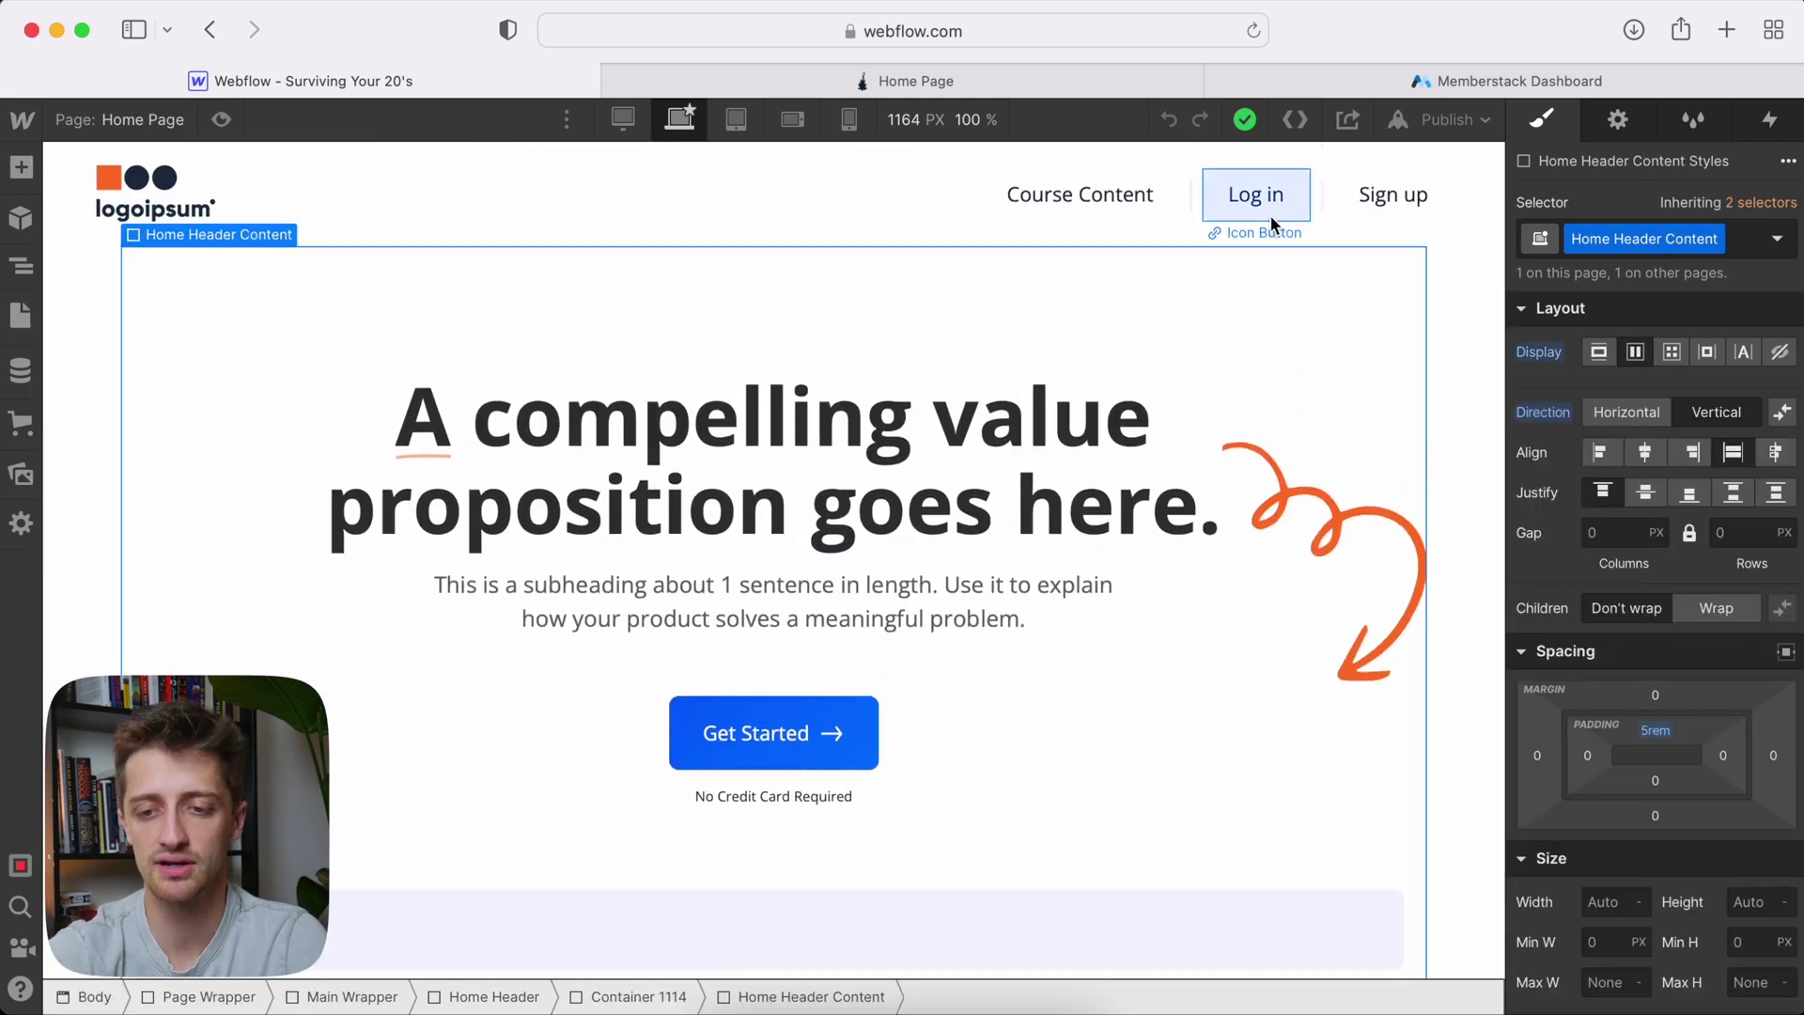
click(1107, 209)
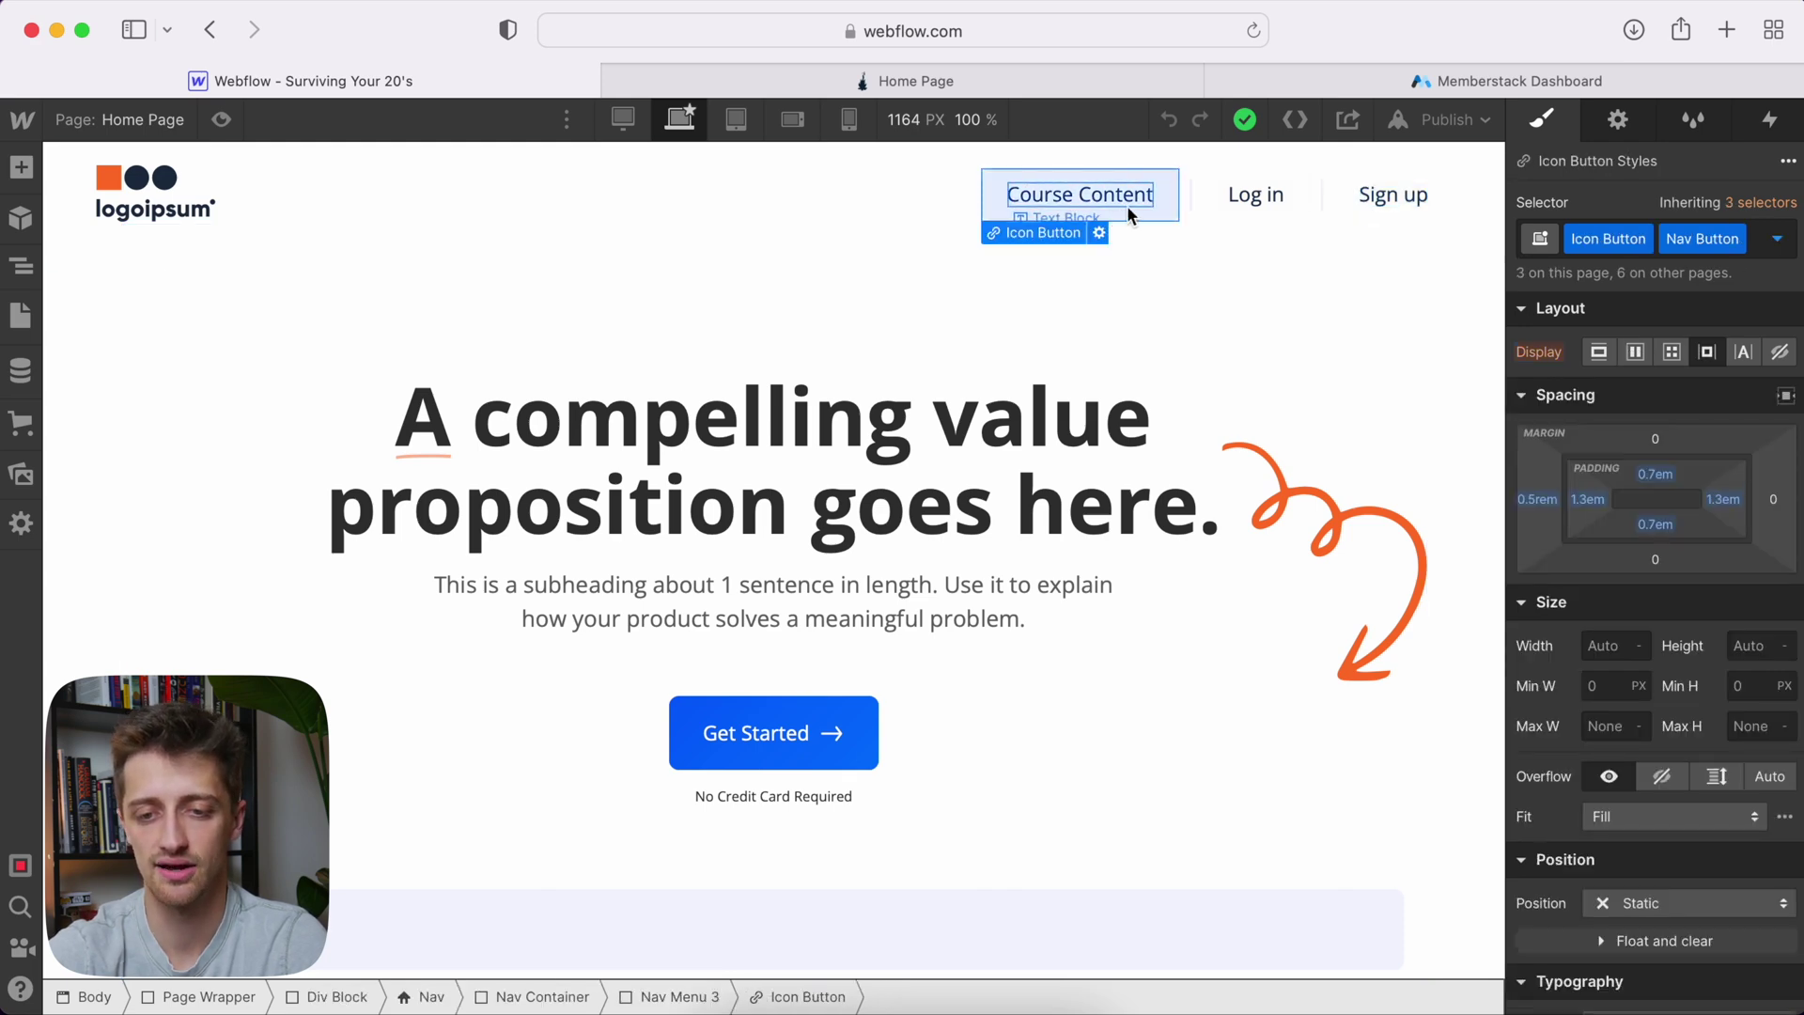
Switch the Designer to the Login page from the Pages list
click(115, 118)
scroll(177, 508, down, 4)
click(146, 355)
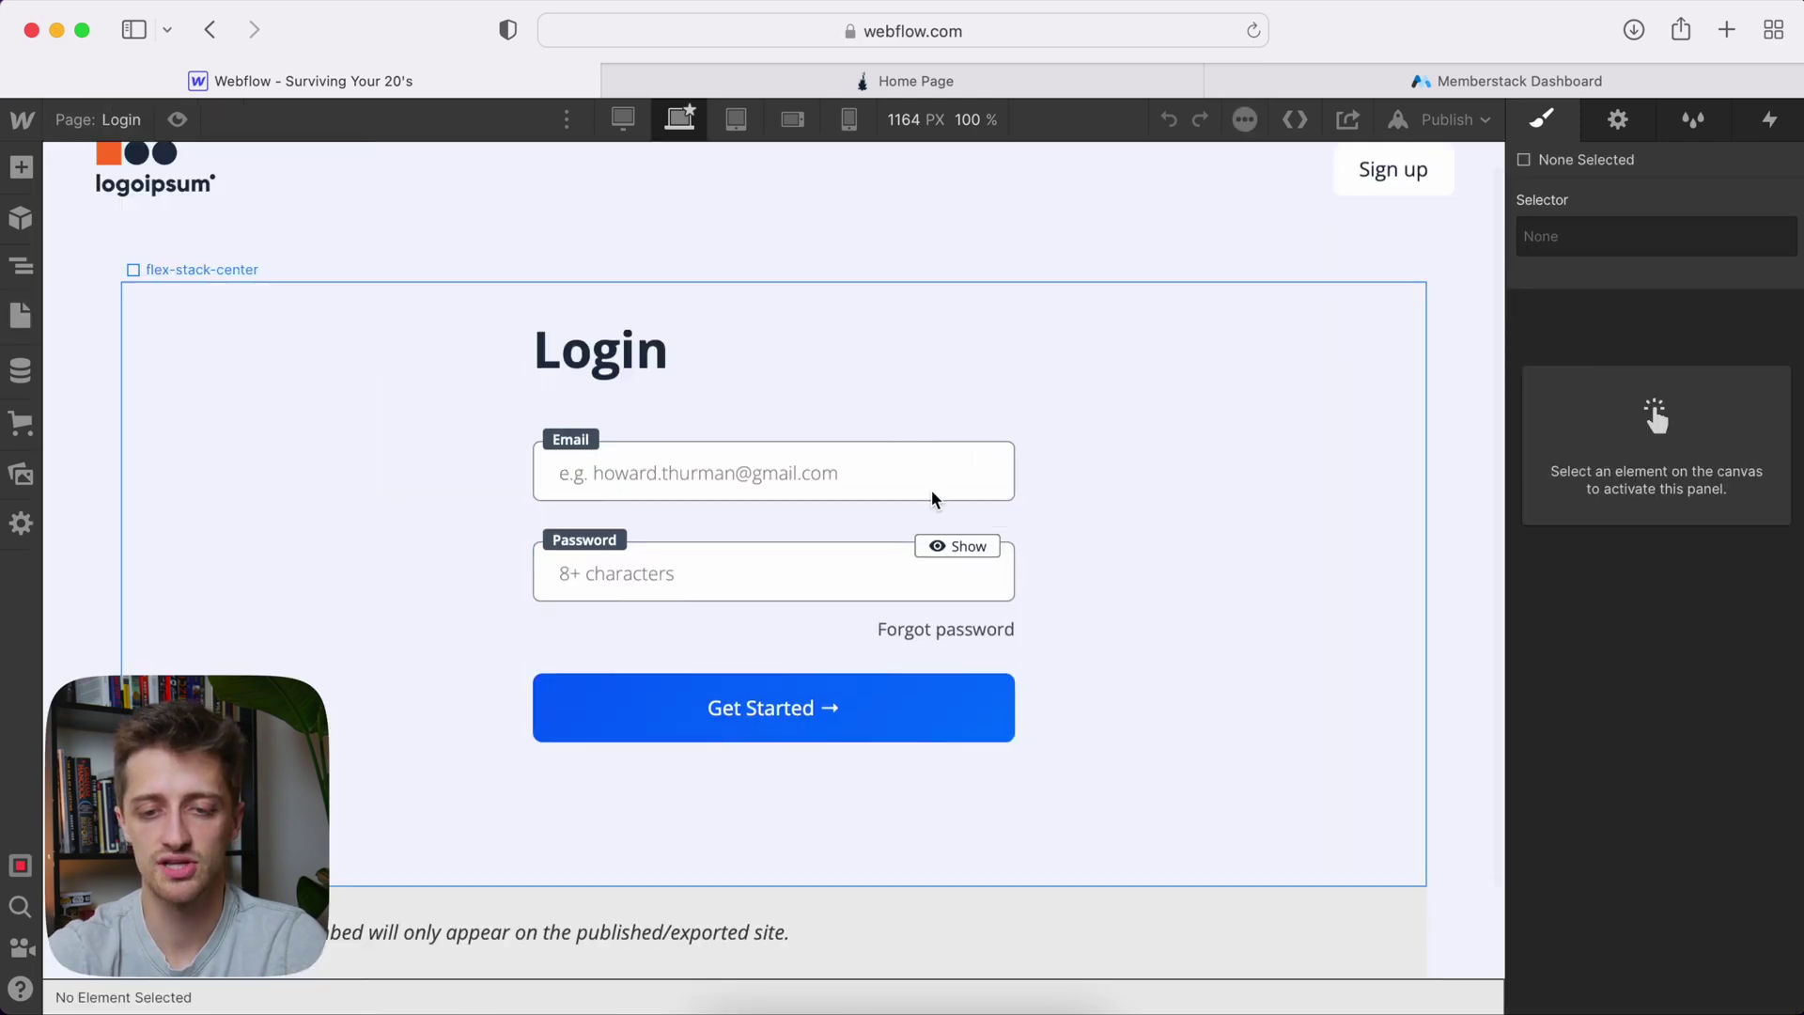
Switch the Designer to the Signup page with its Create an account form
scroll(921, 498, down, 1)
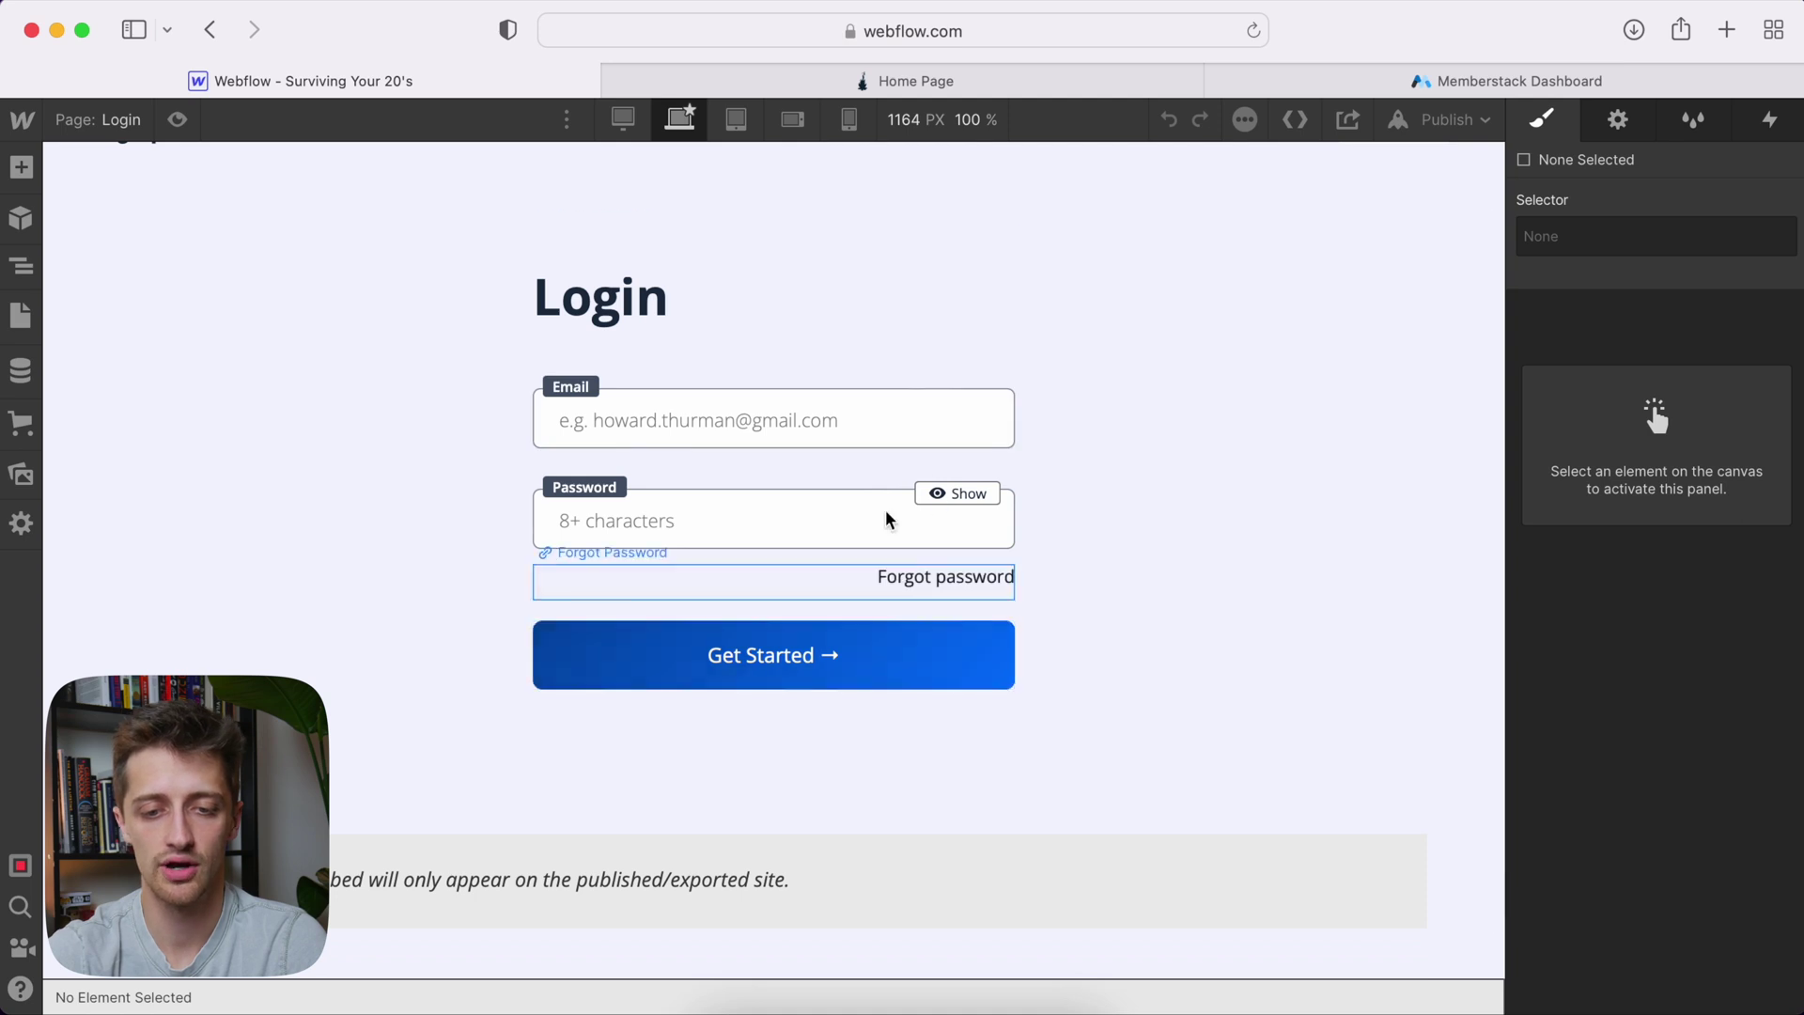
scroll(887, 516, up, 2)
click(118, 121)
scroll(222, 620, down, 5)
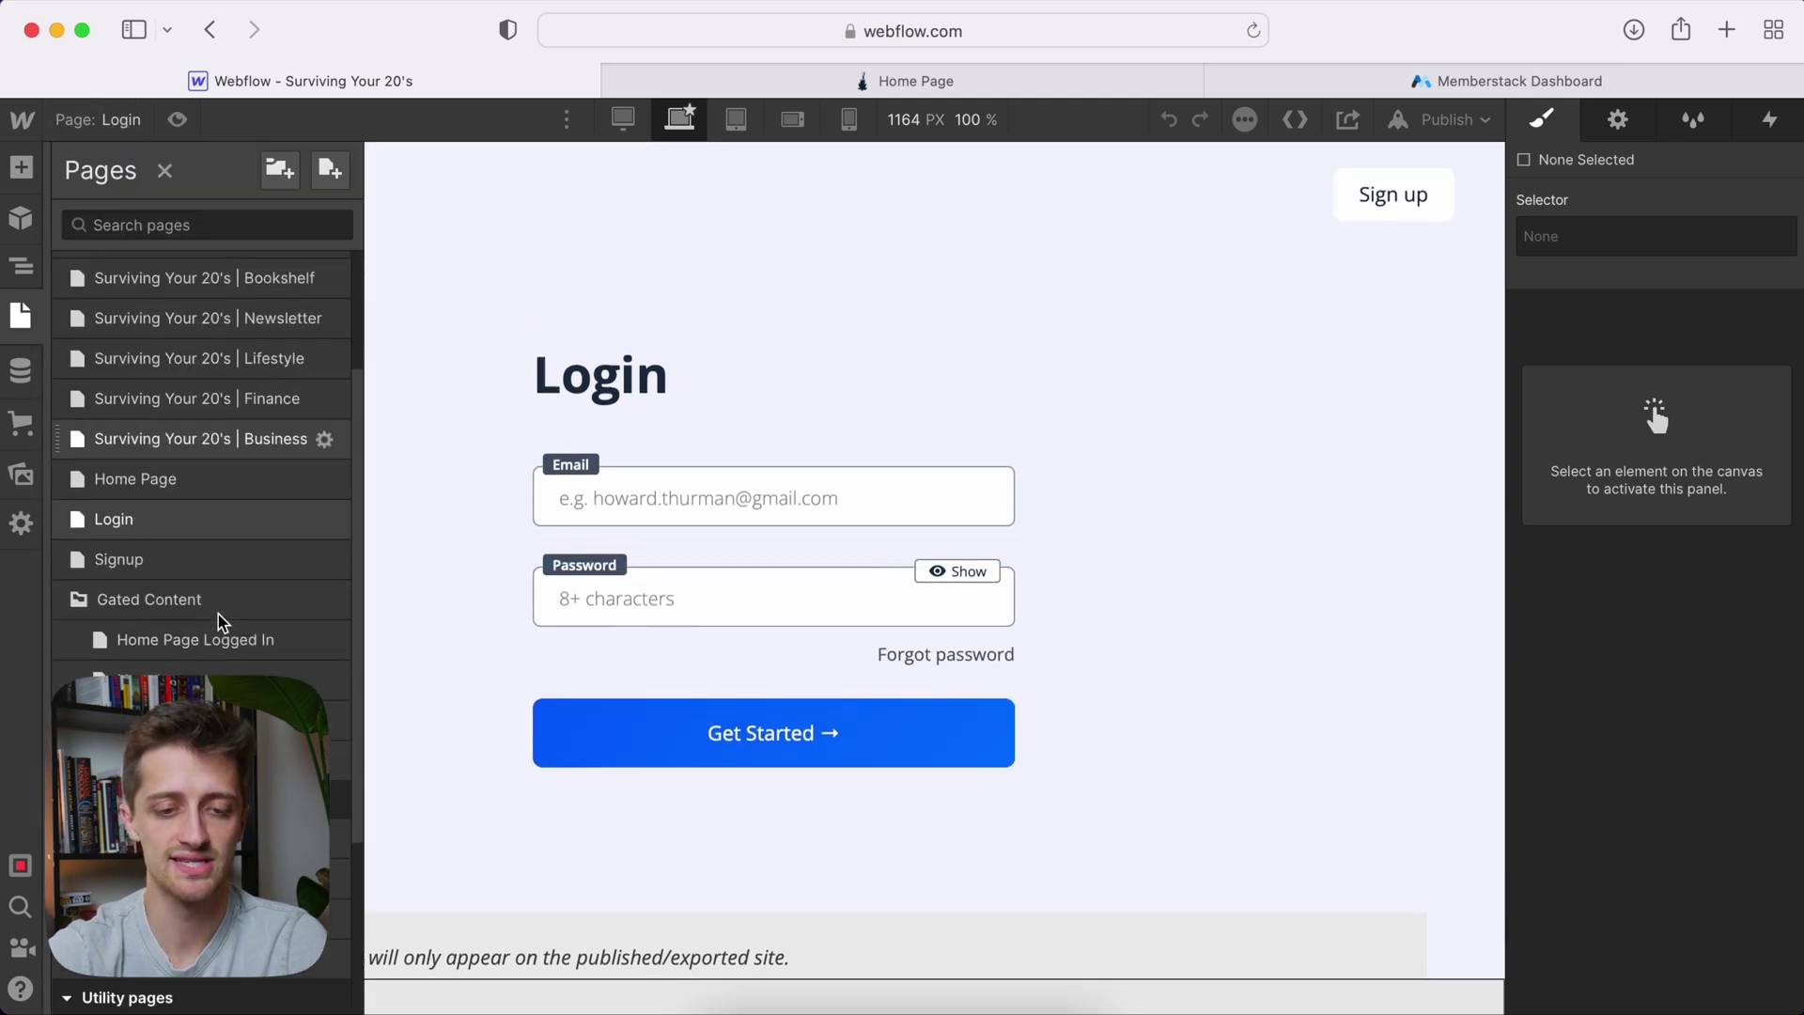
click(158, 355)
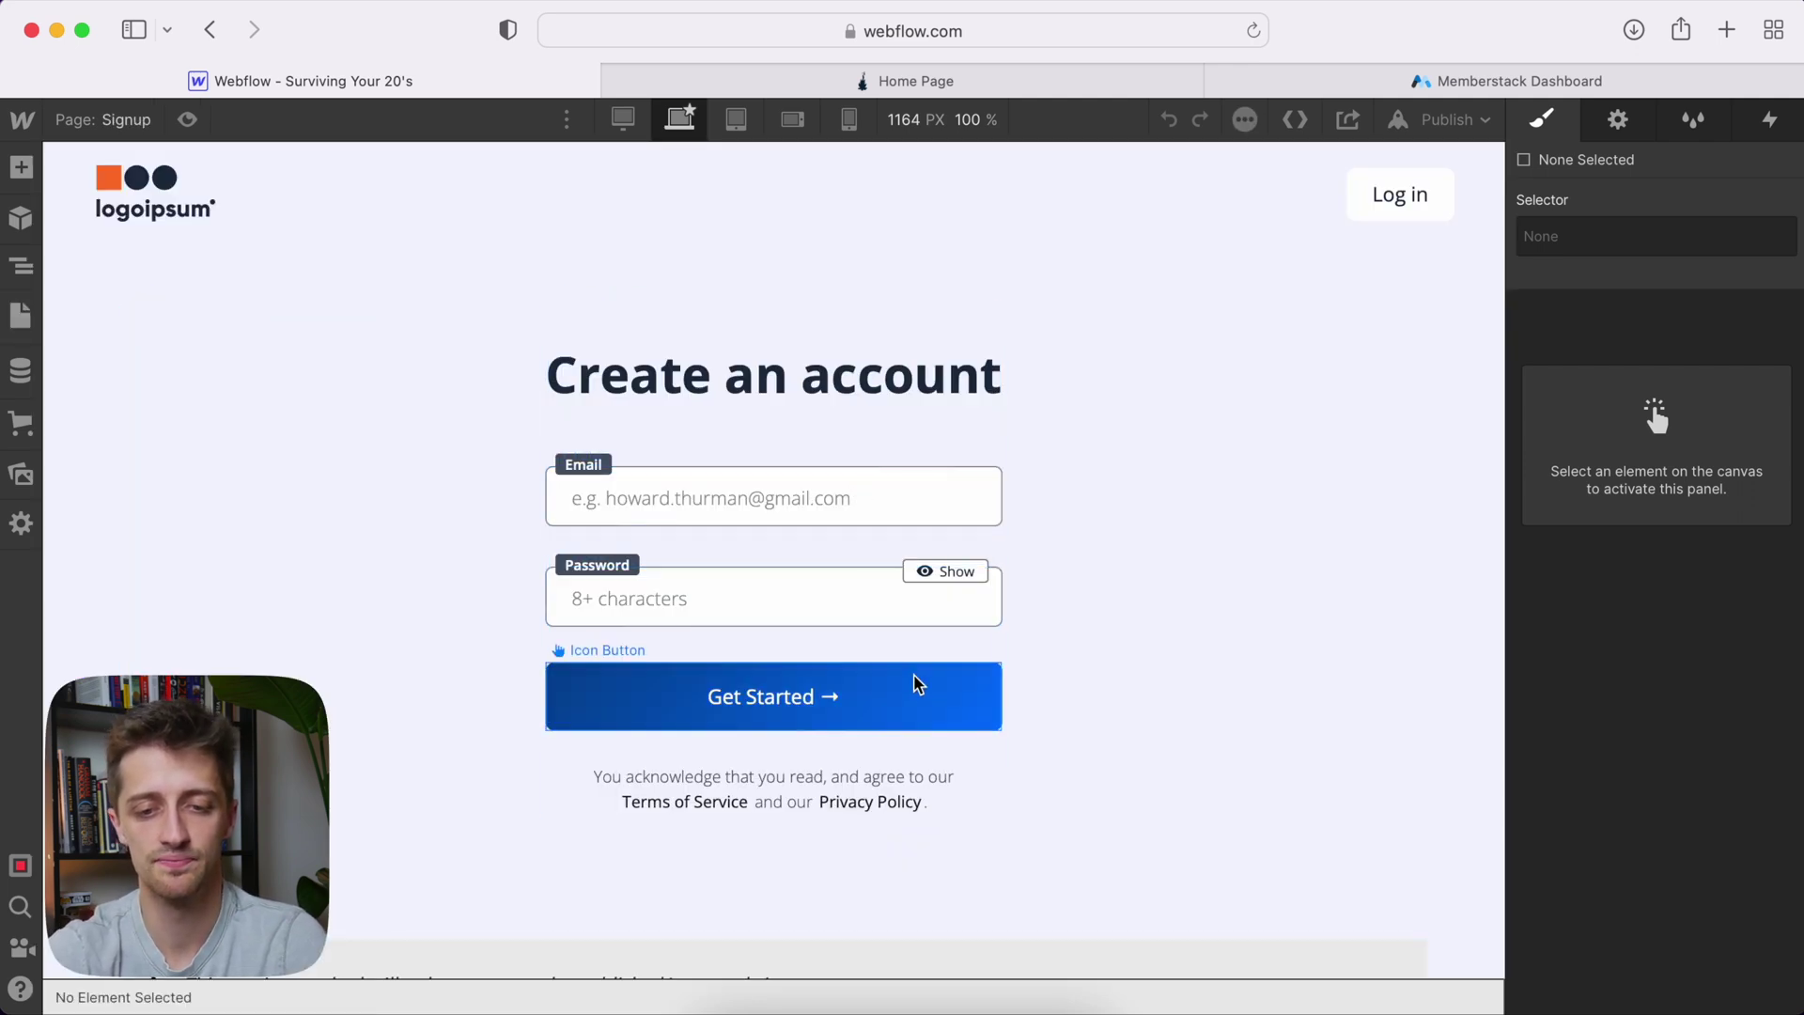
click(155, 132)
scroll(176, 564, down, 5)
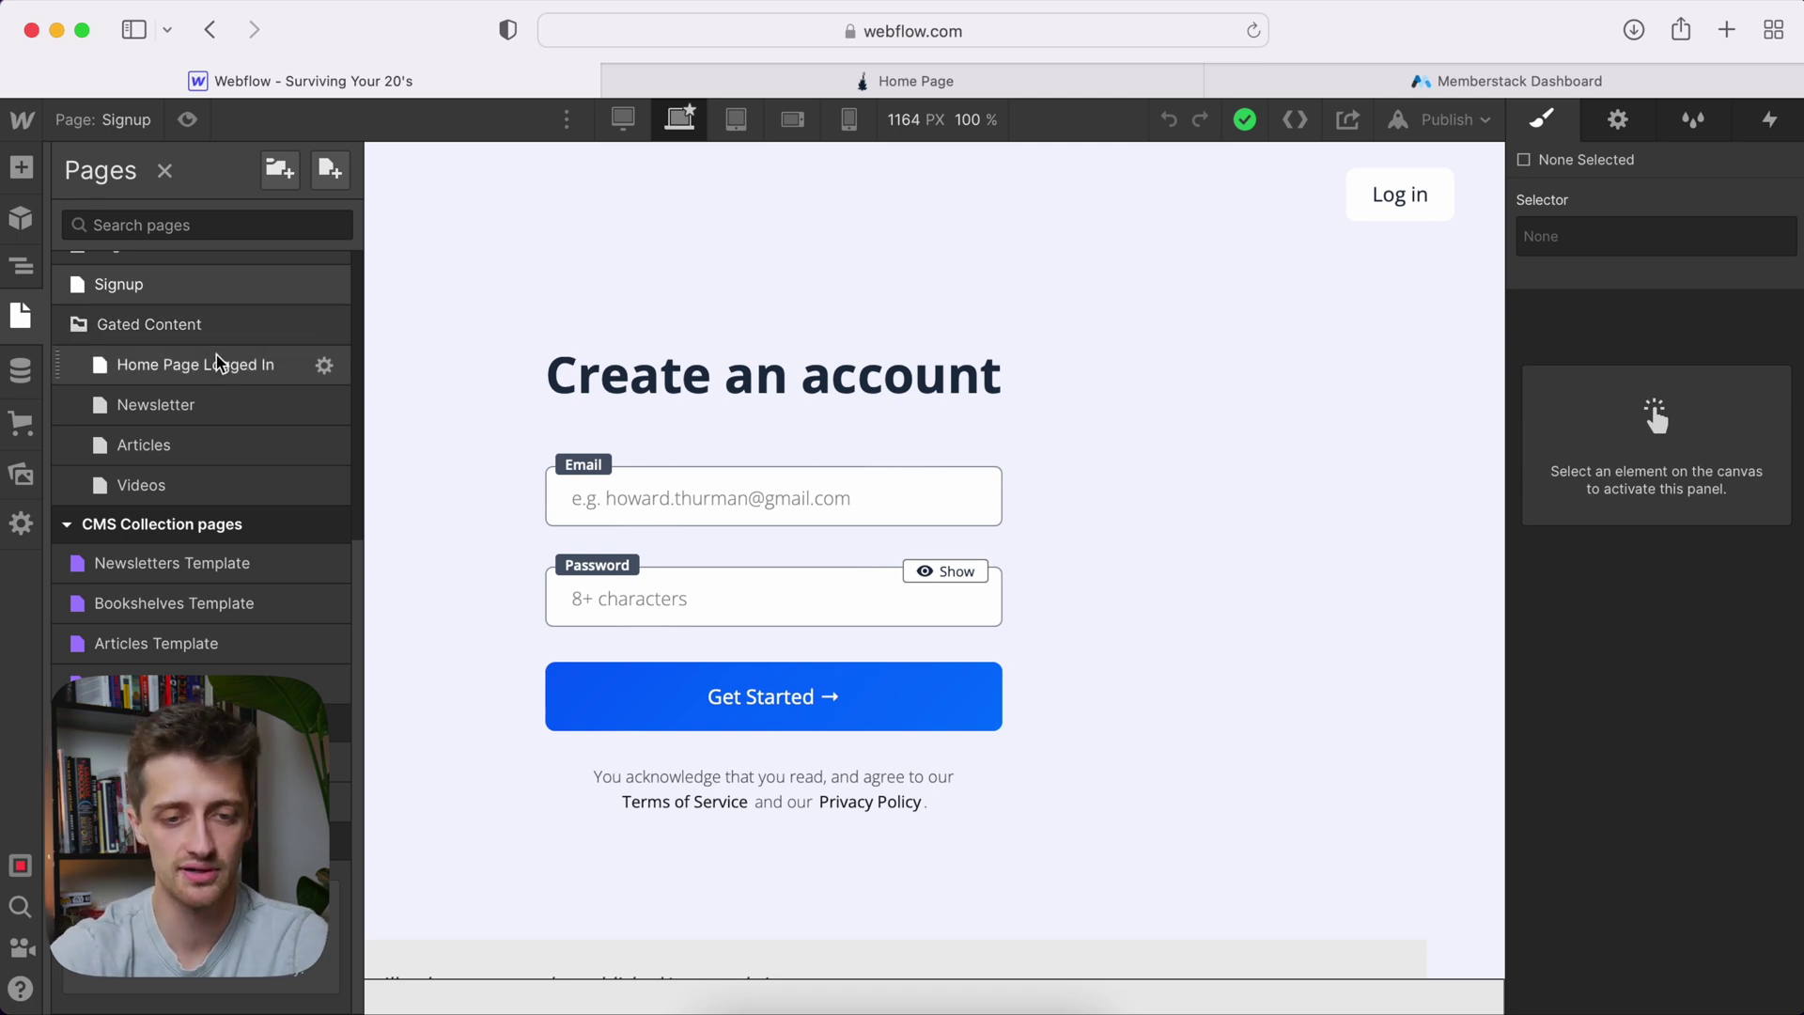
Preview the gated Home Page Logged In page, then go back to the public Home Page
click(197, 365)
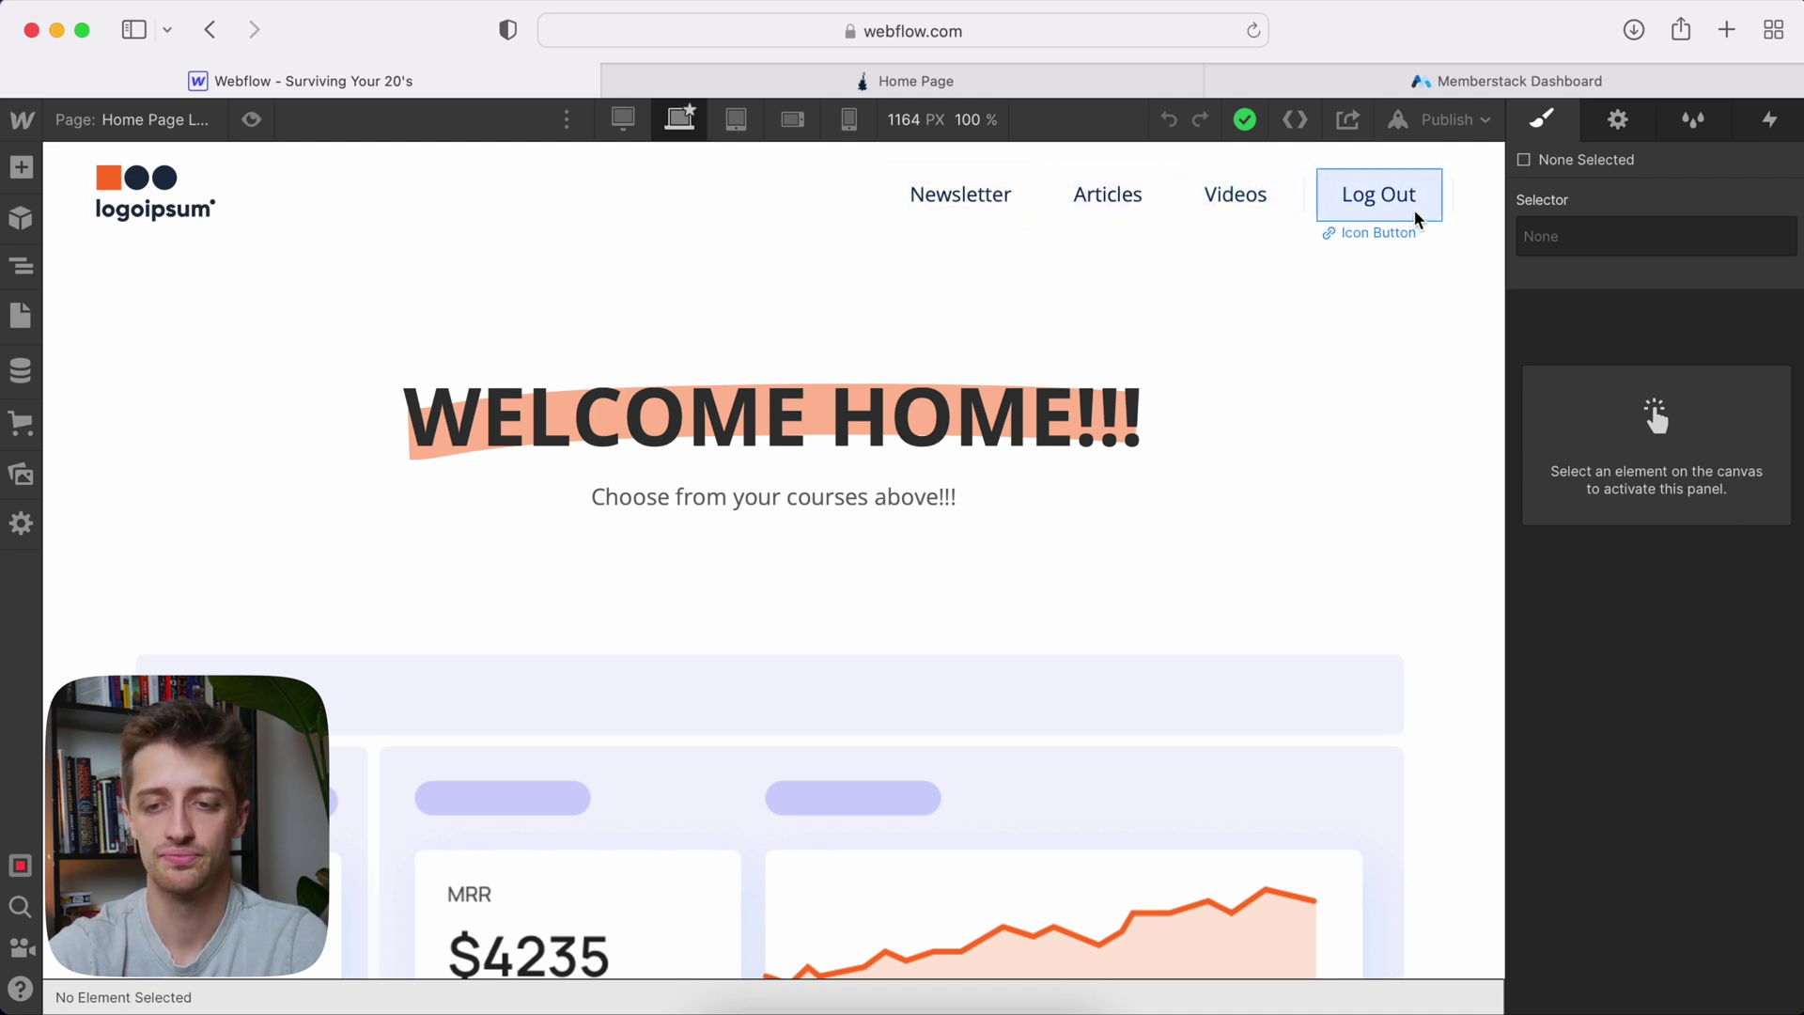
click(165, 119)
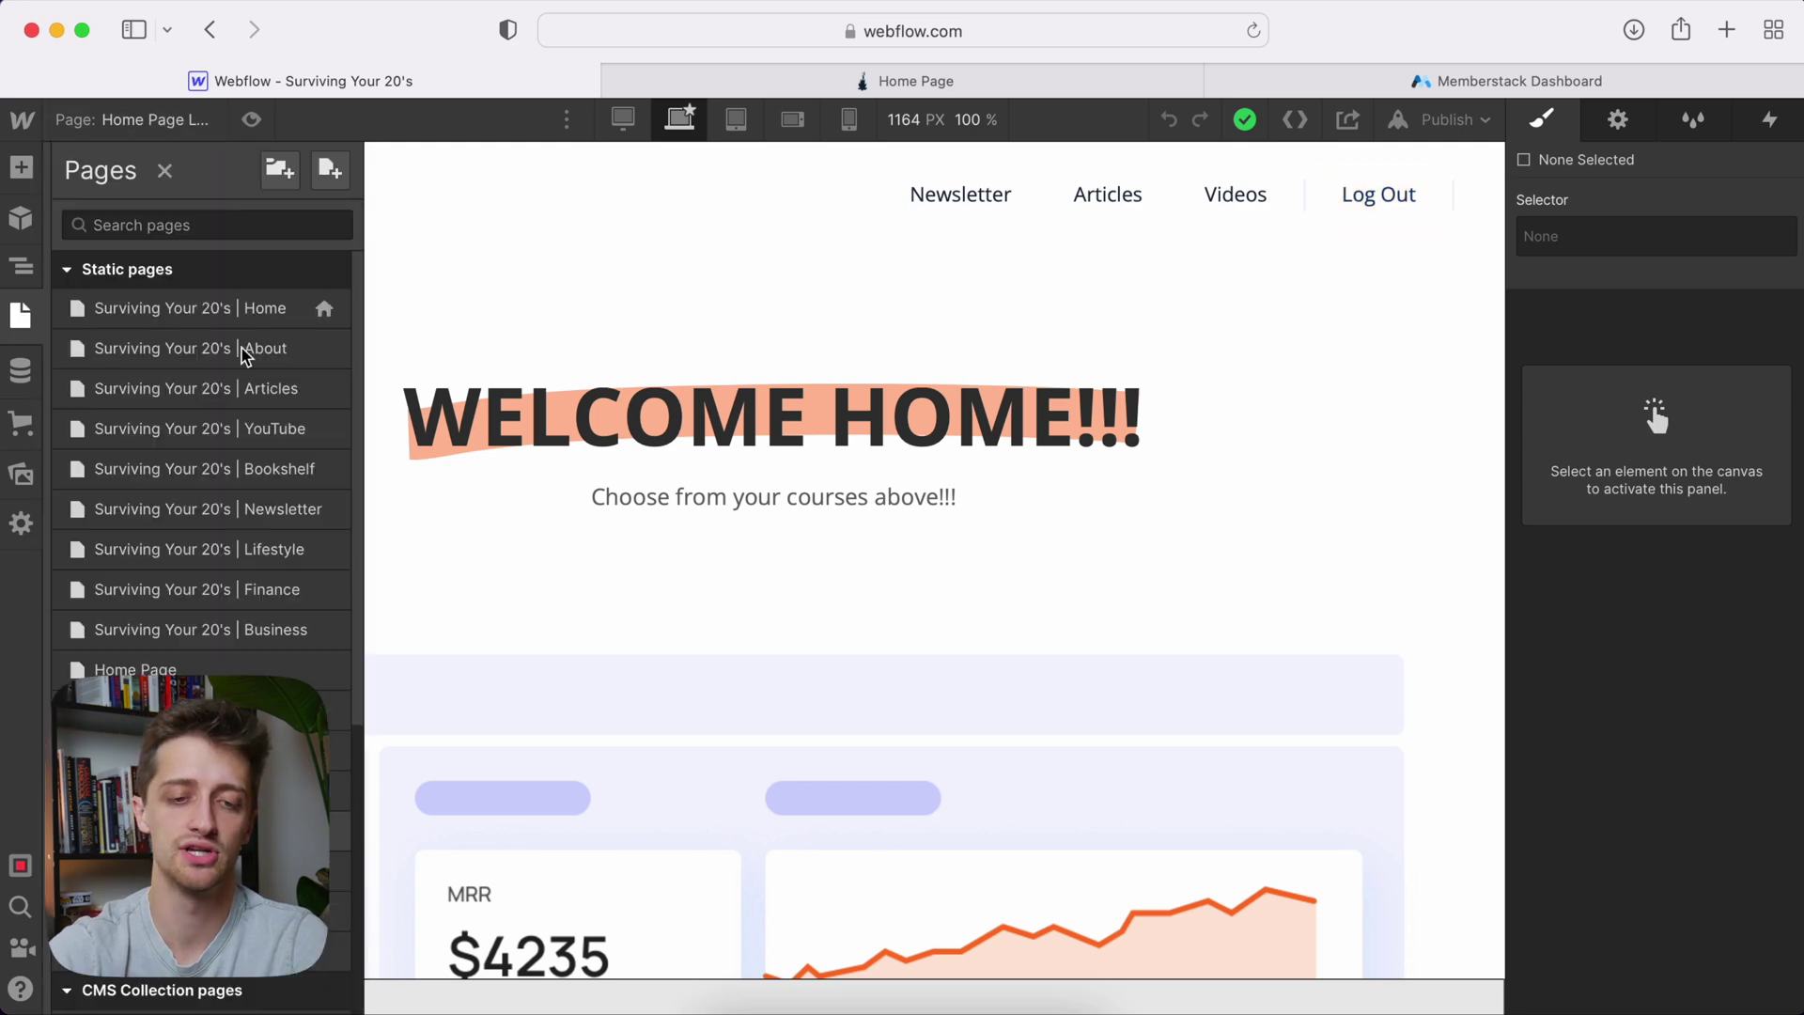
scroll(184, 572, down, 3)
click(140, 467)
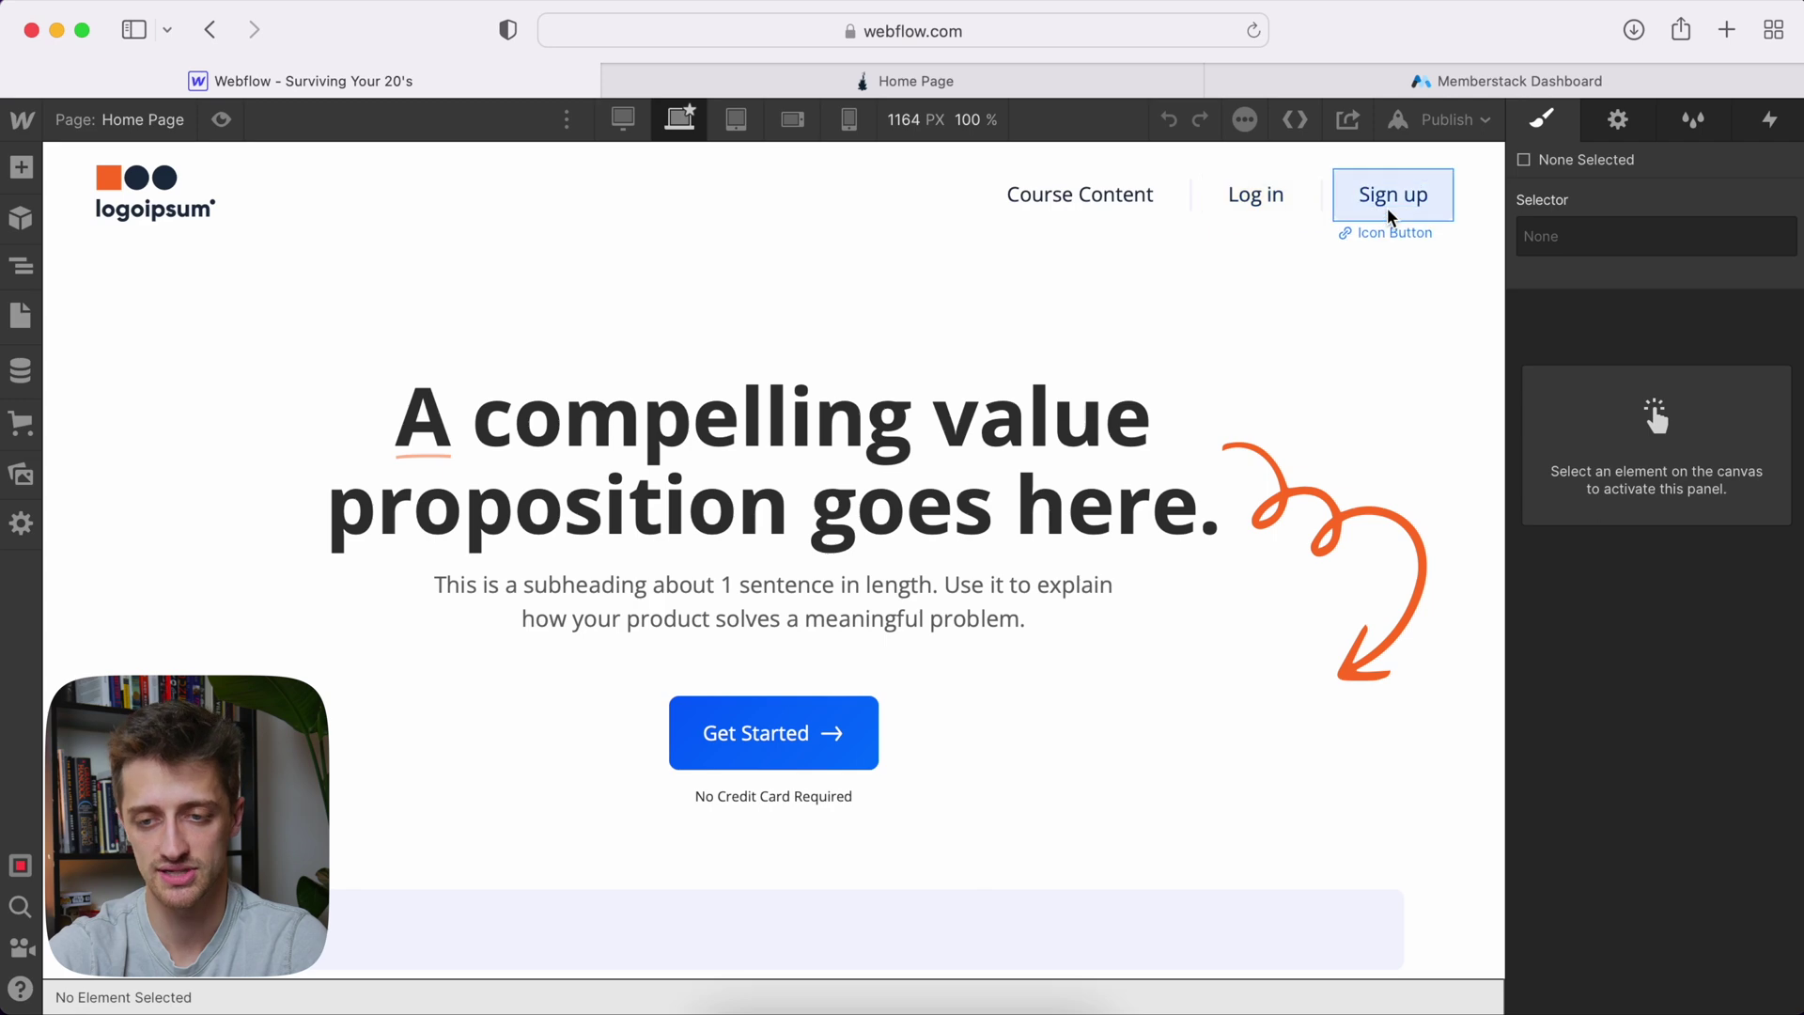
click(151, 119)
scroll(240, 550, down, 5)
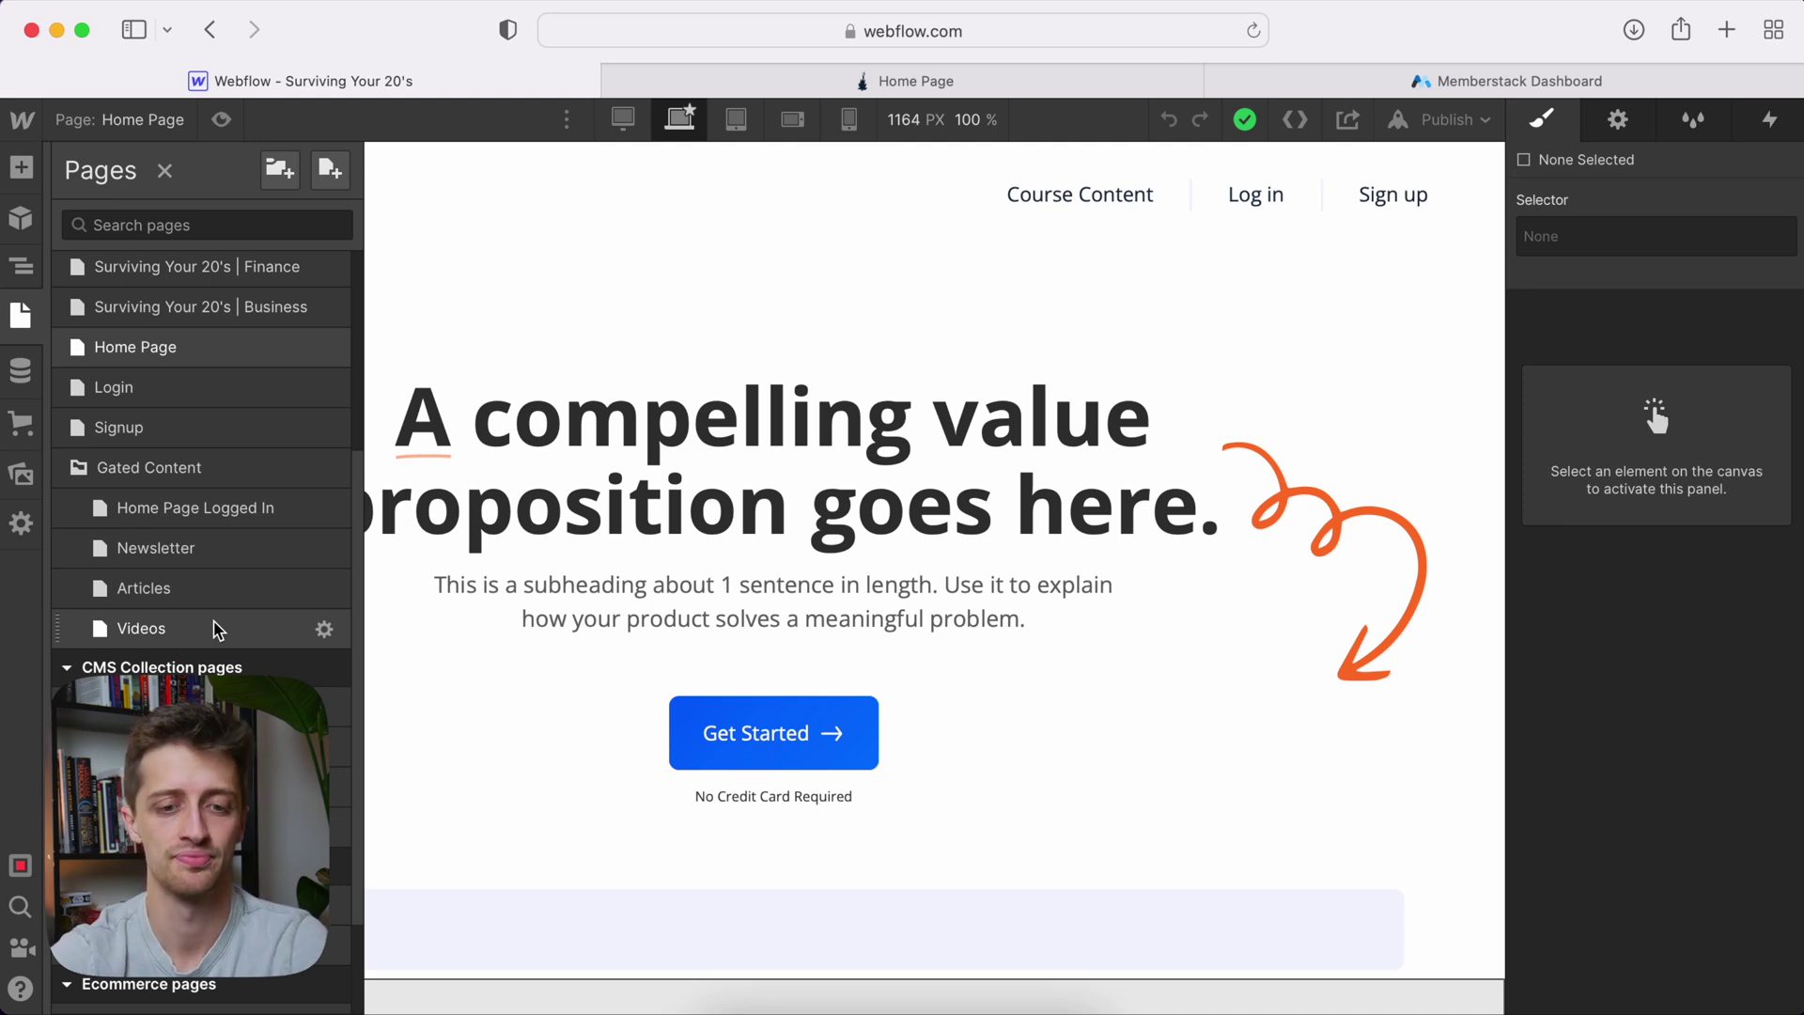
click(156, 549)
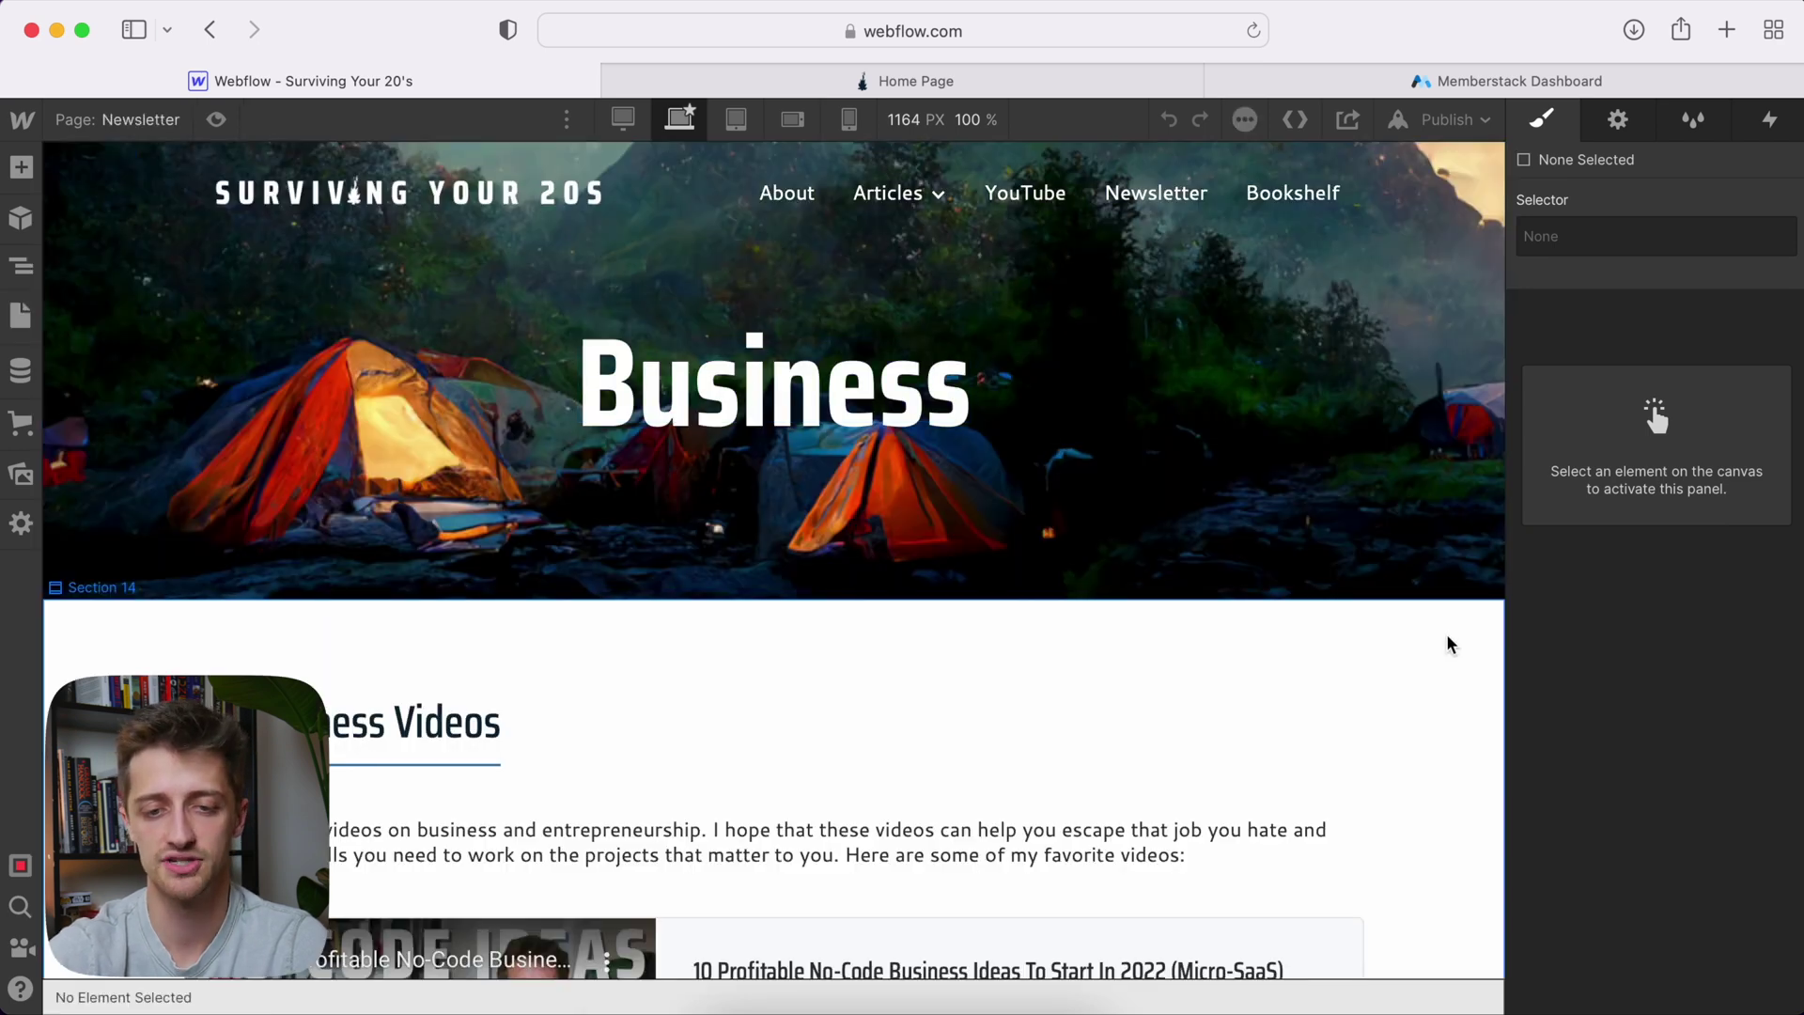
scroll(1450, 674, down, 5)
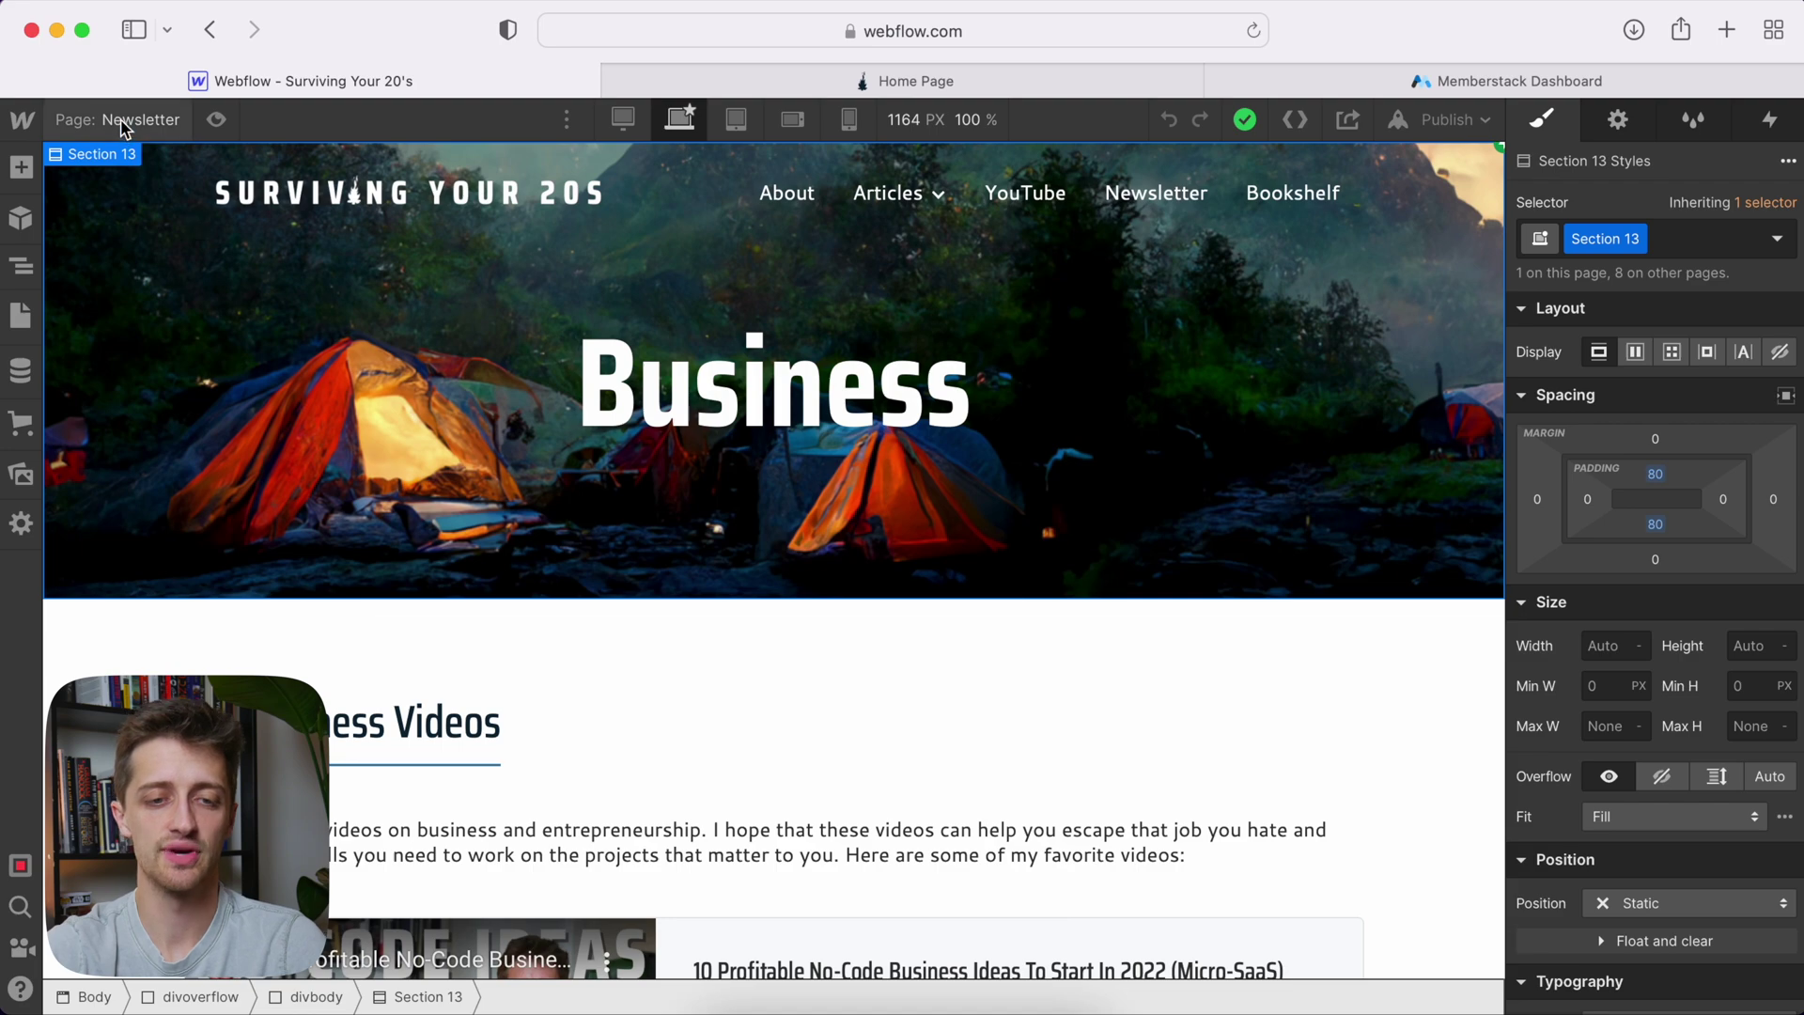
click(125, 127)
scroll(222, 604, down, 5)
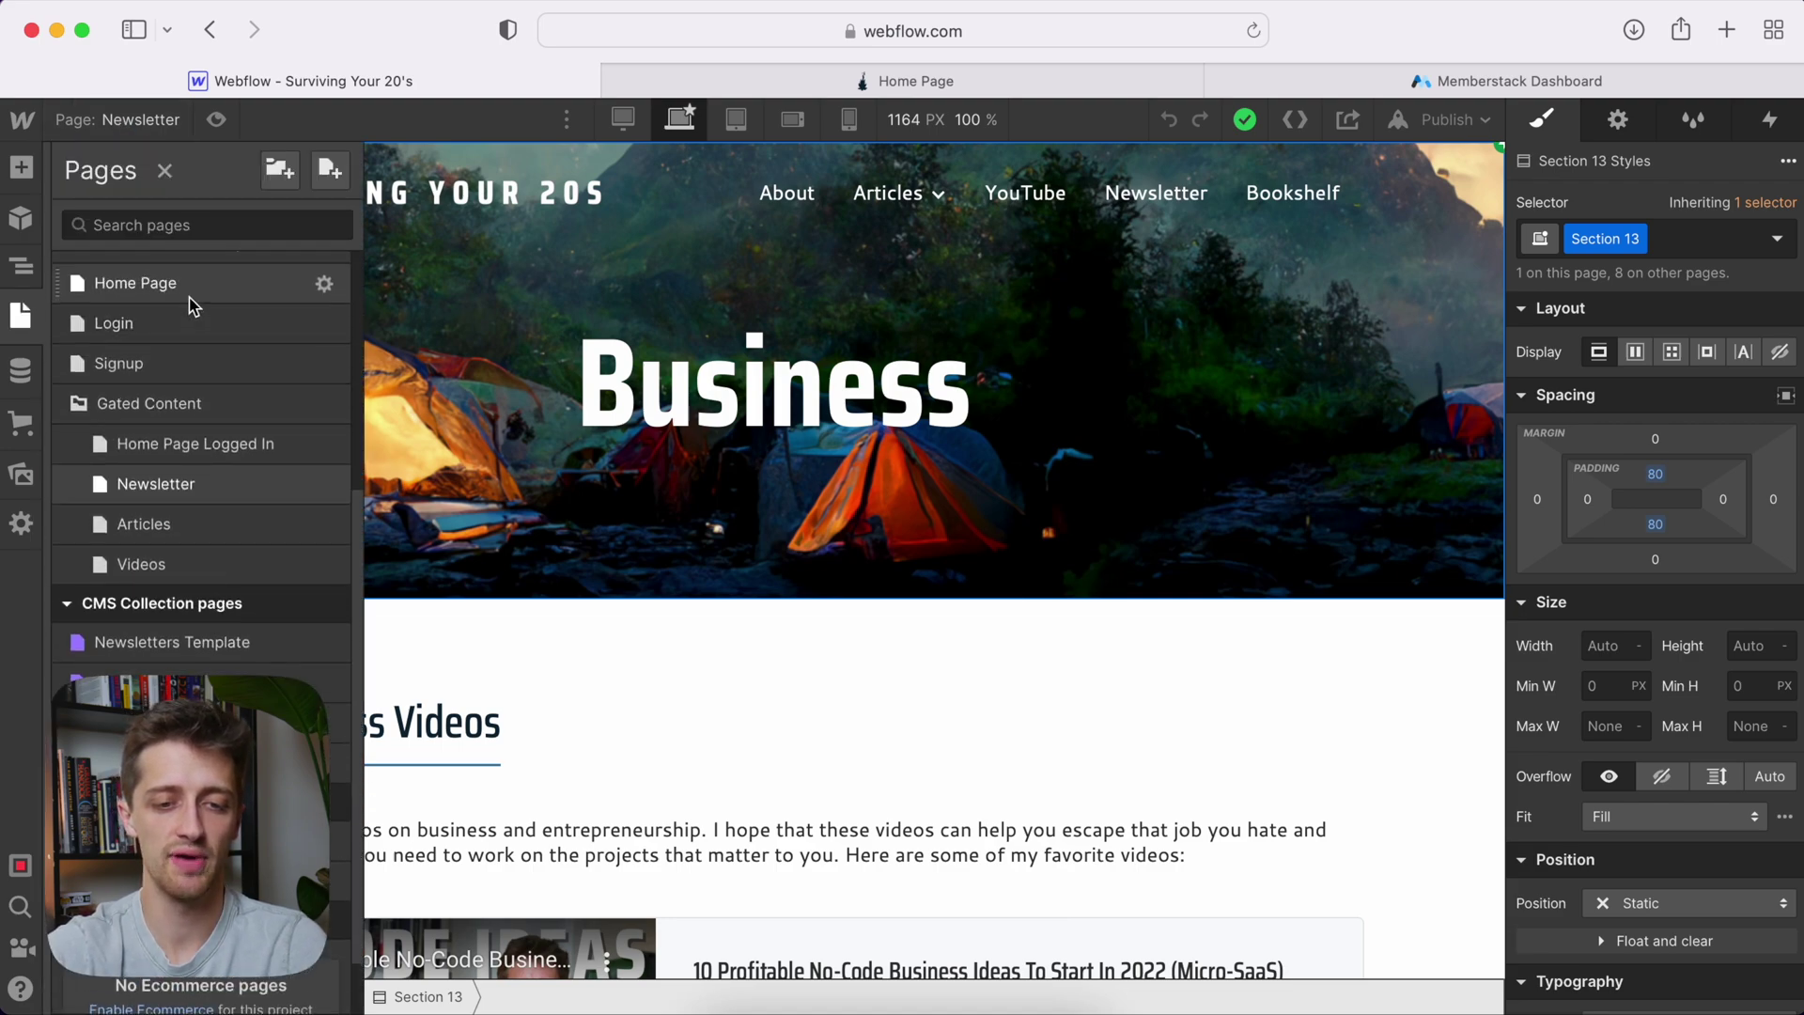
click(188, 299)
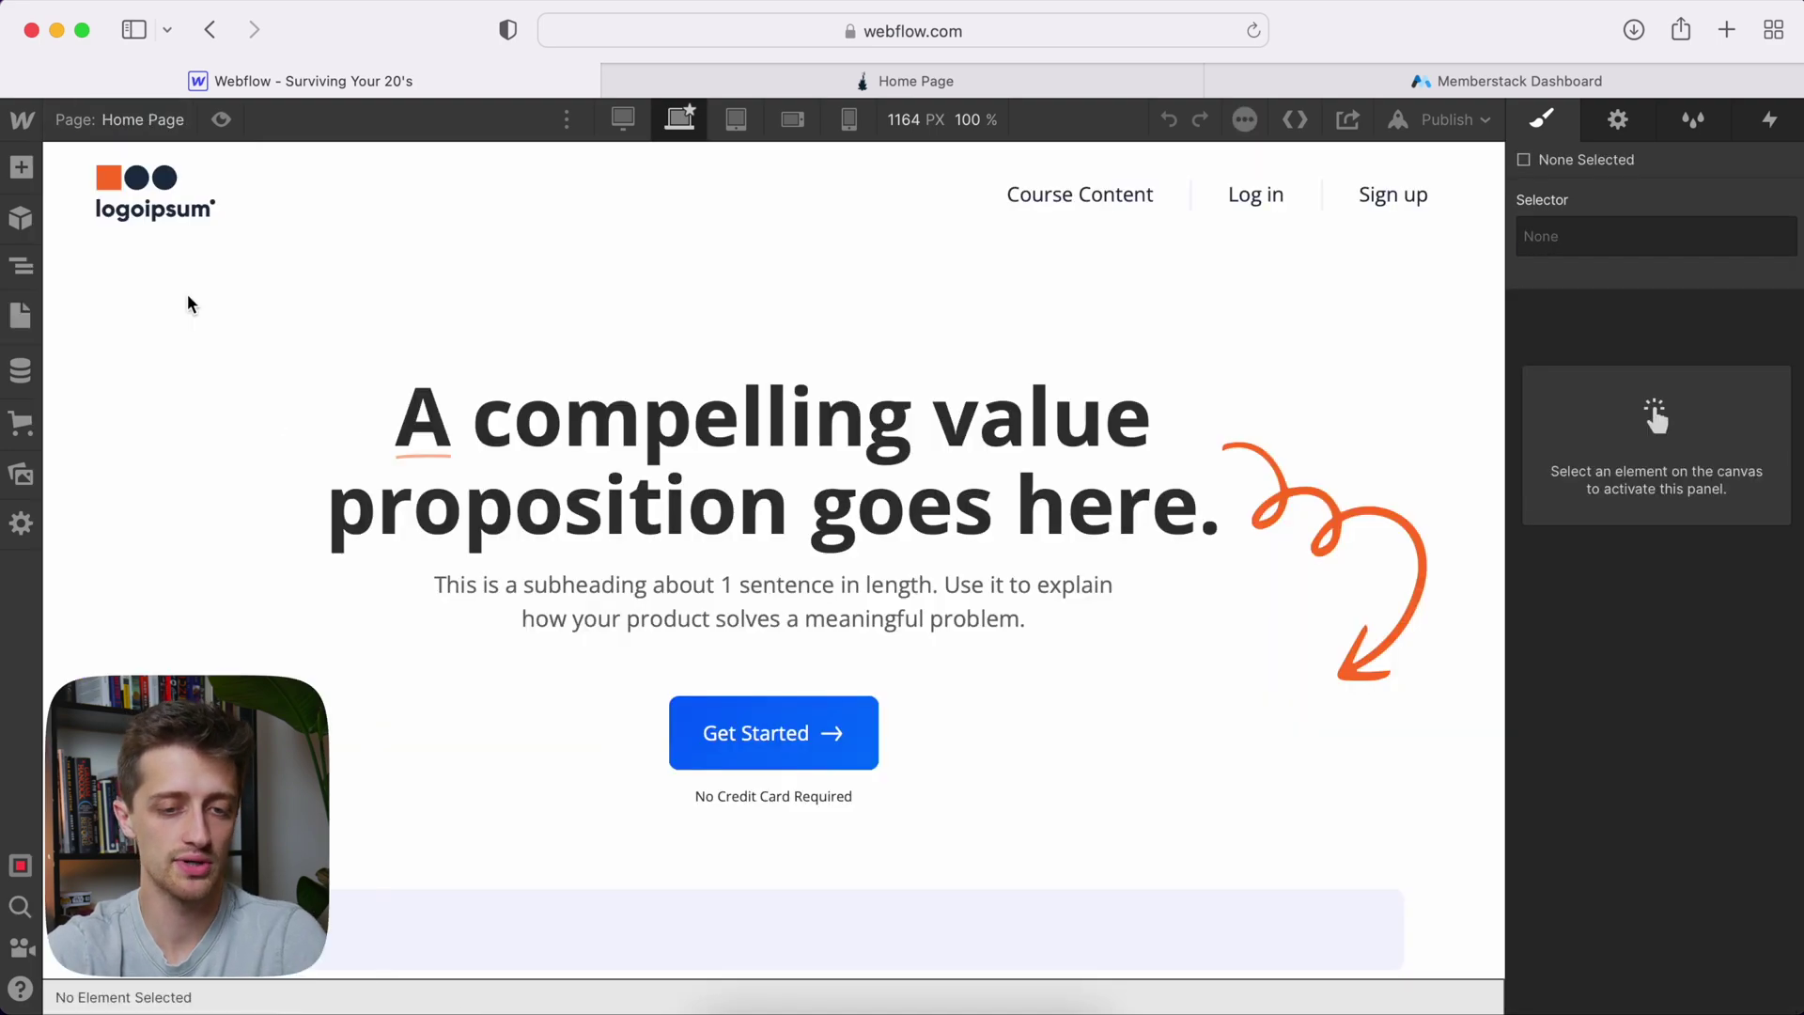
click(122, 119)
scroll(187, 522, down, 5)
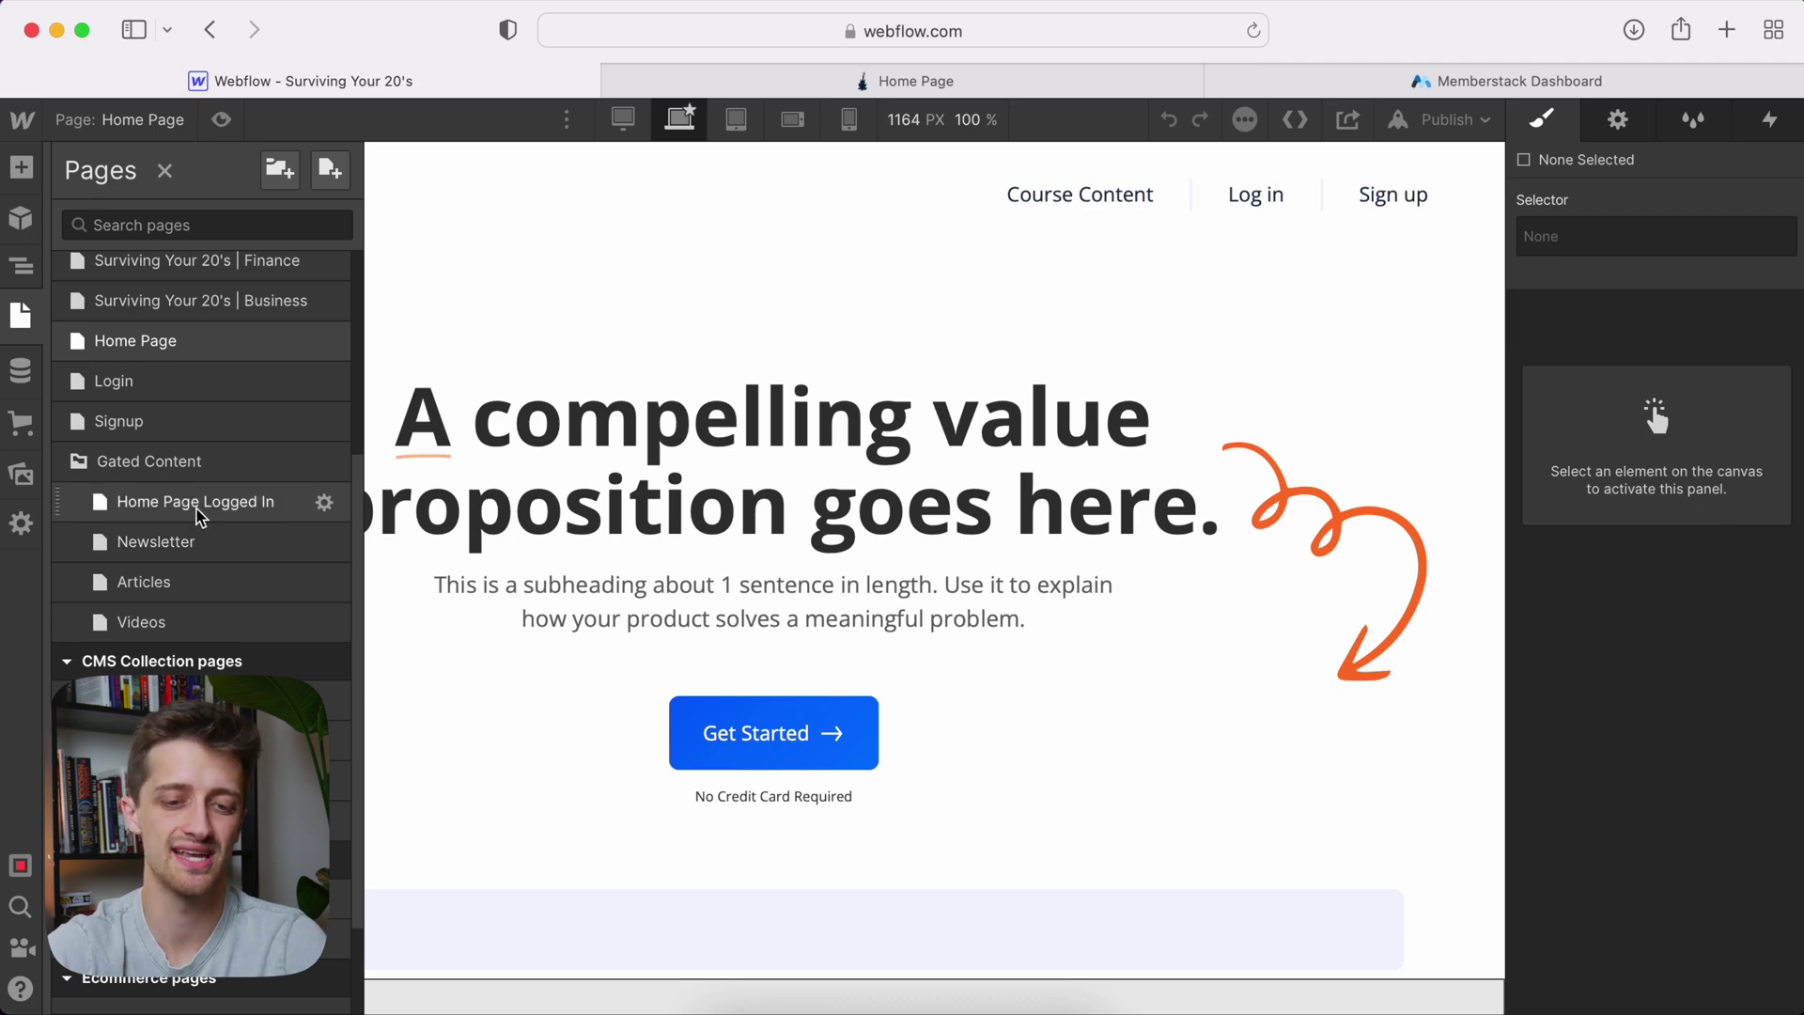
Open Home Page Logged In, then move to the Memberstack Dashboard's Getting Started checklist
click(196, 509)
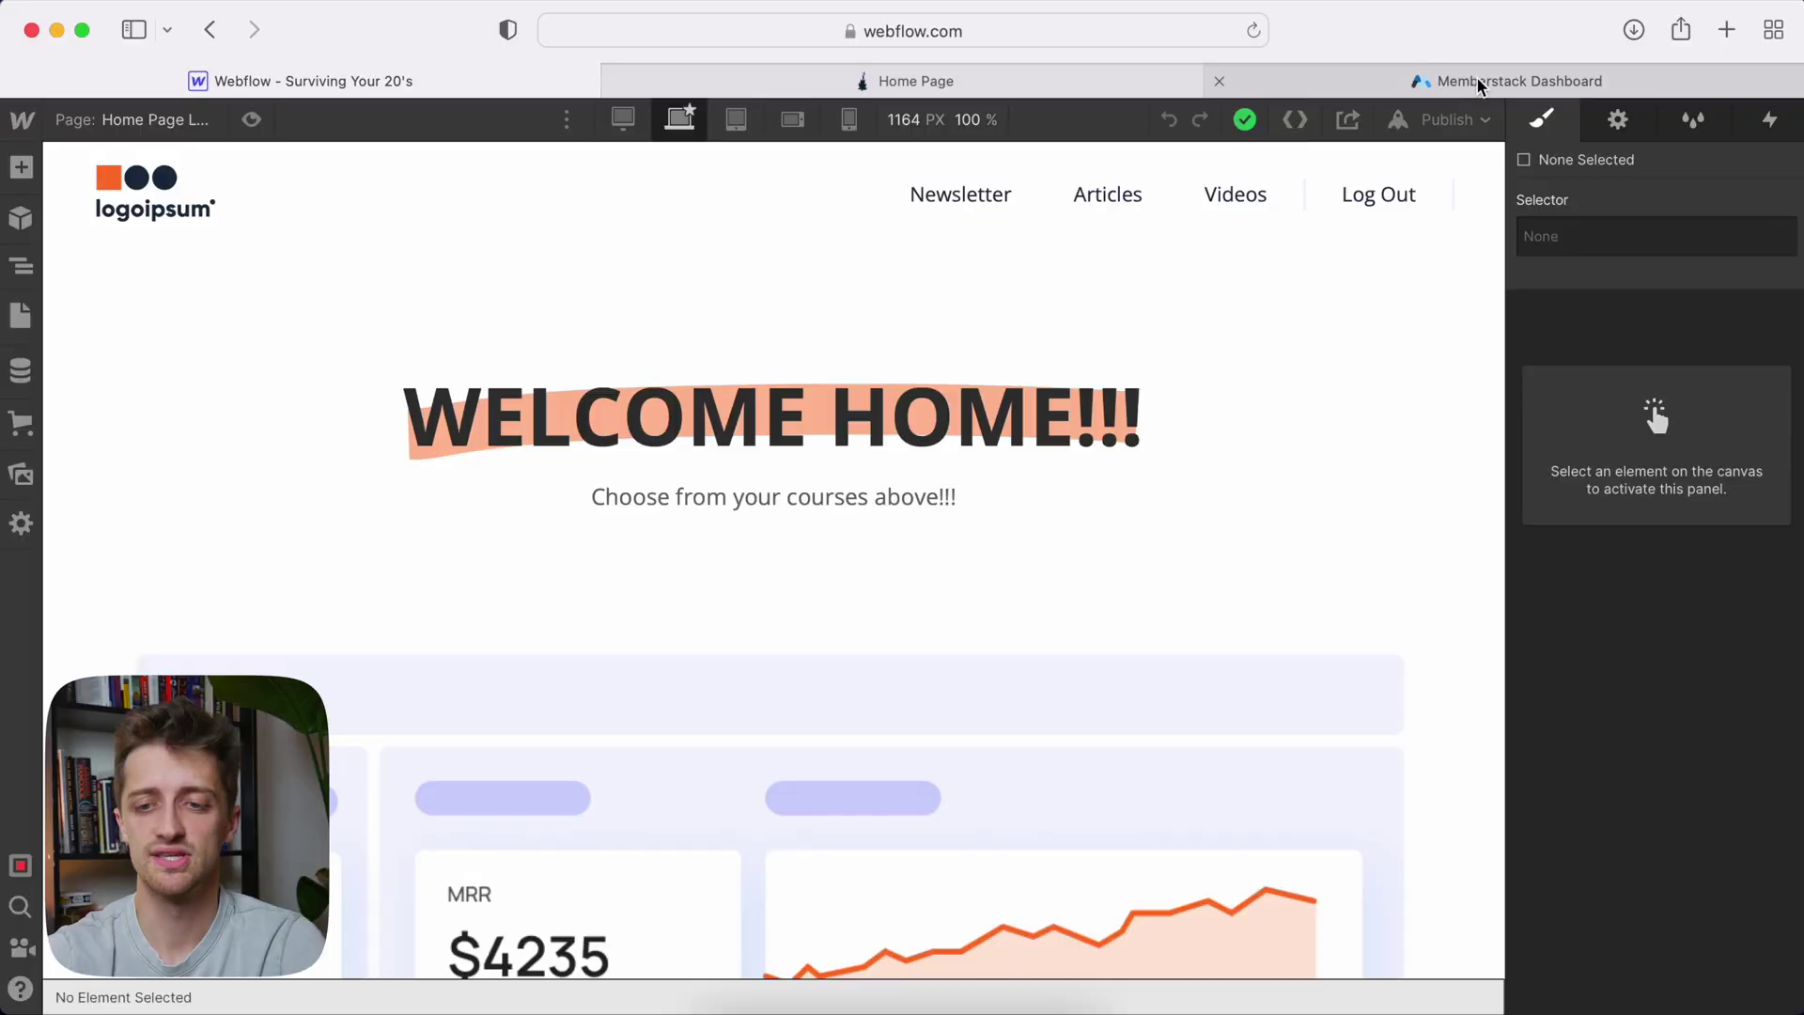
click(1478, 81)
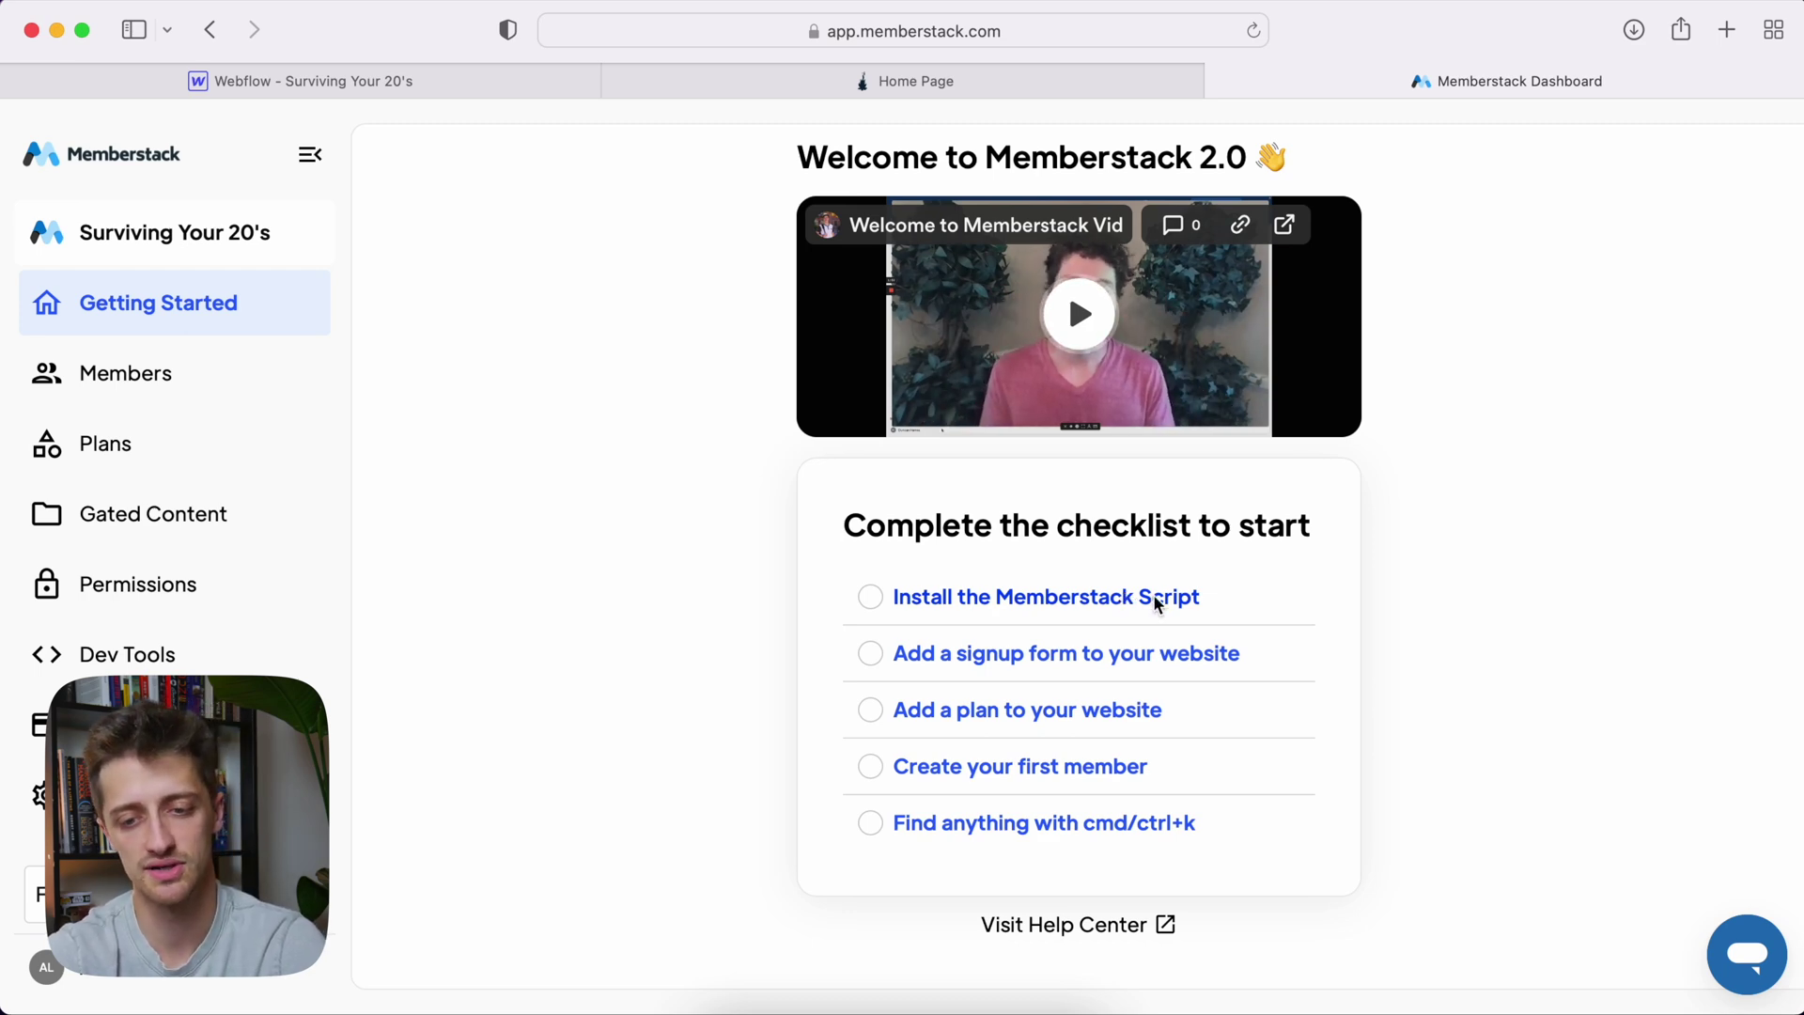
Copy the Webflow header script from Memberstack's install instructions and return to Webflow
click(1163, 602)
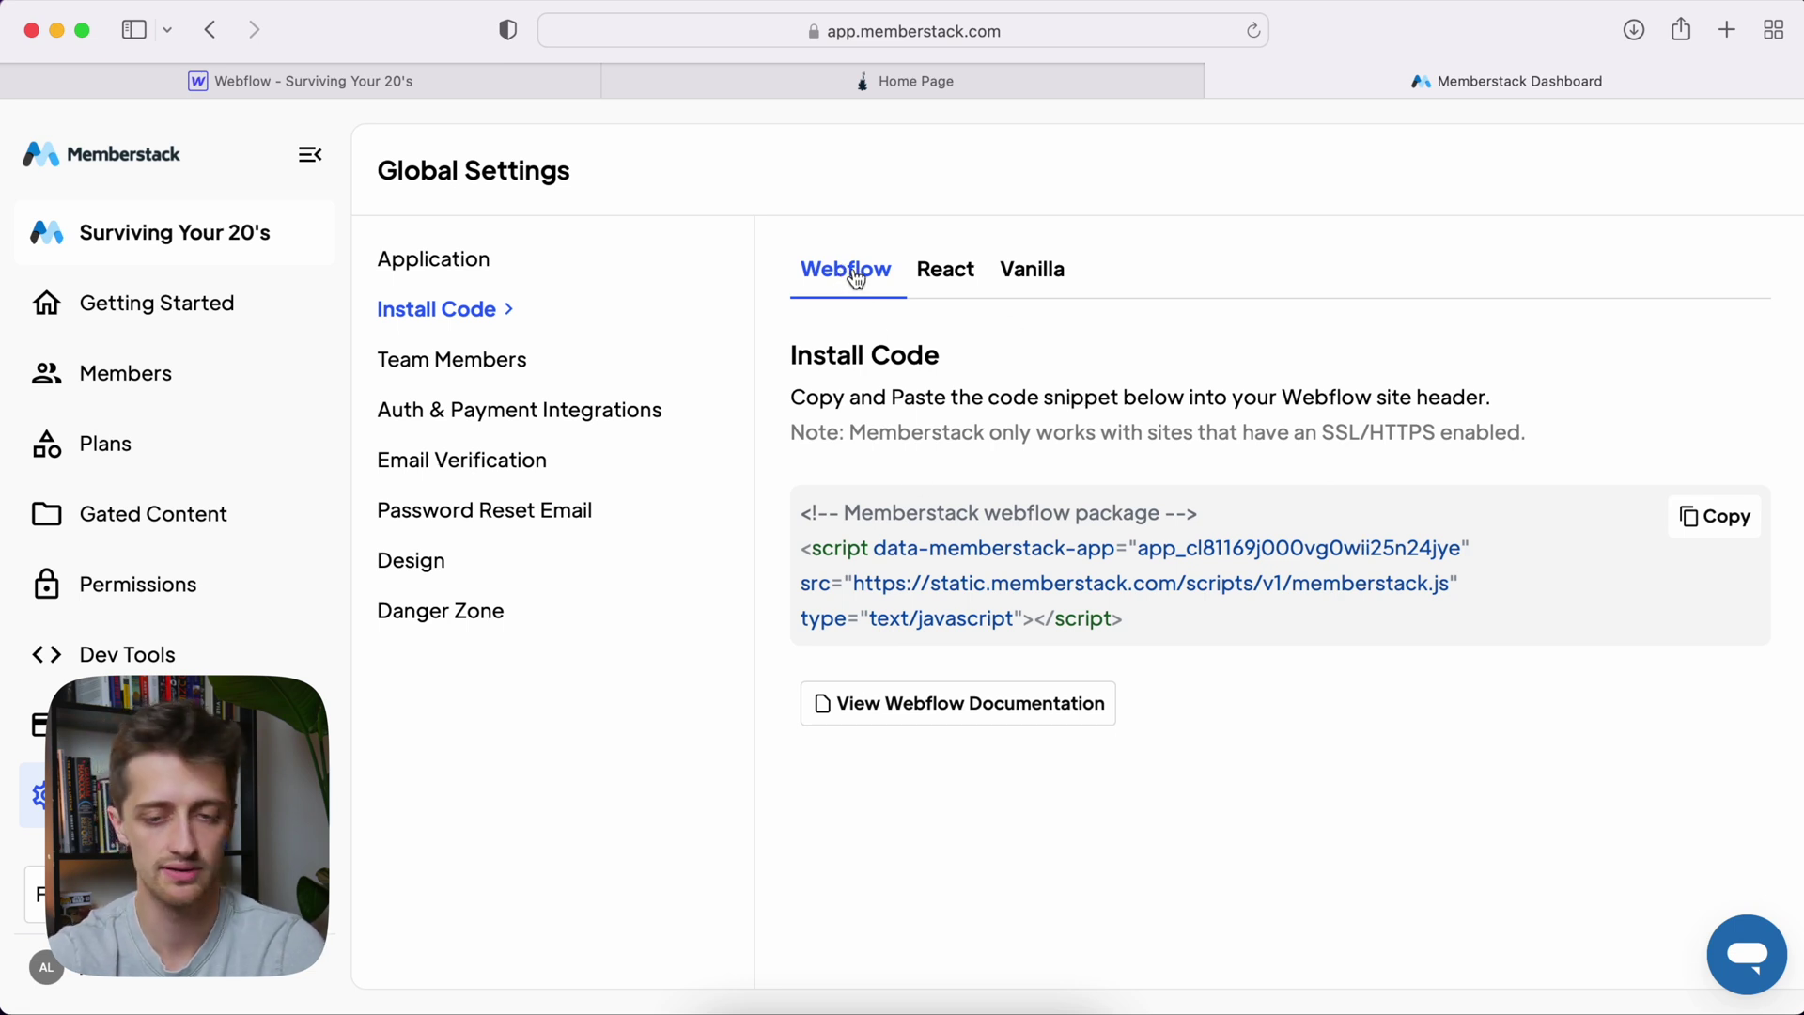
click(1713, 520)
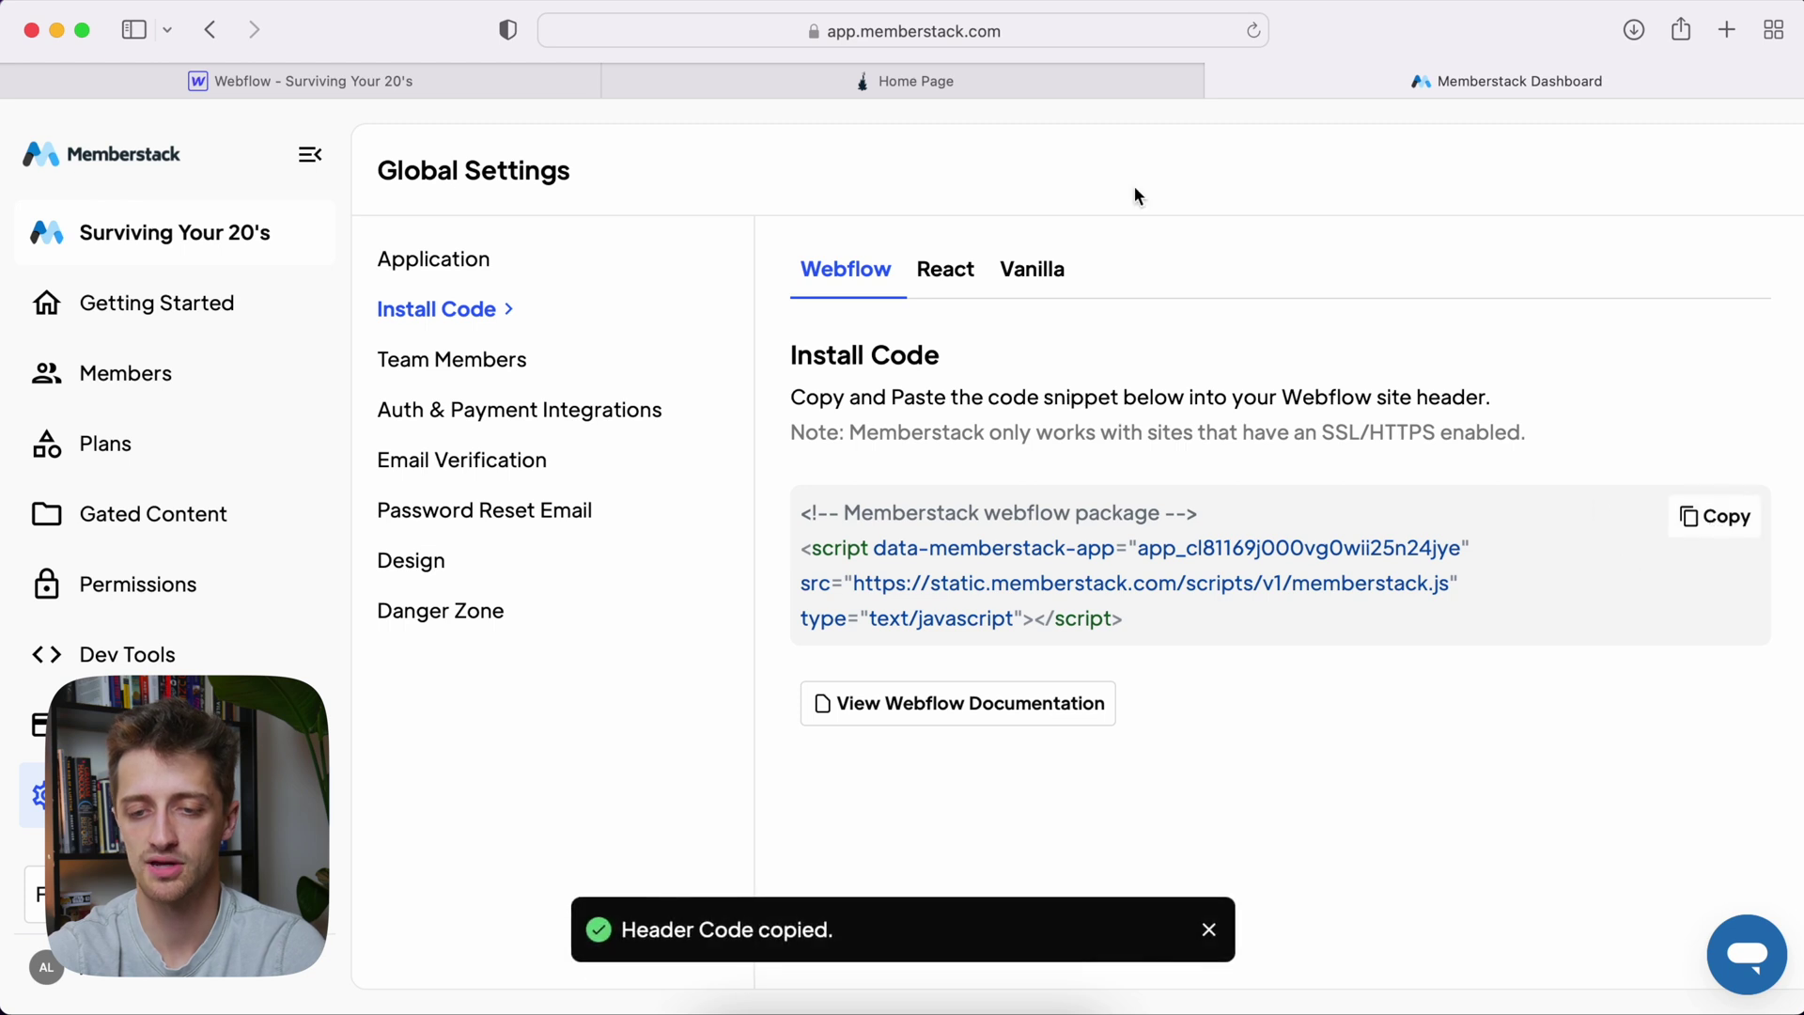
click(264, 80)
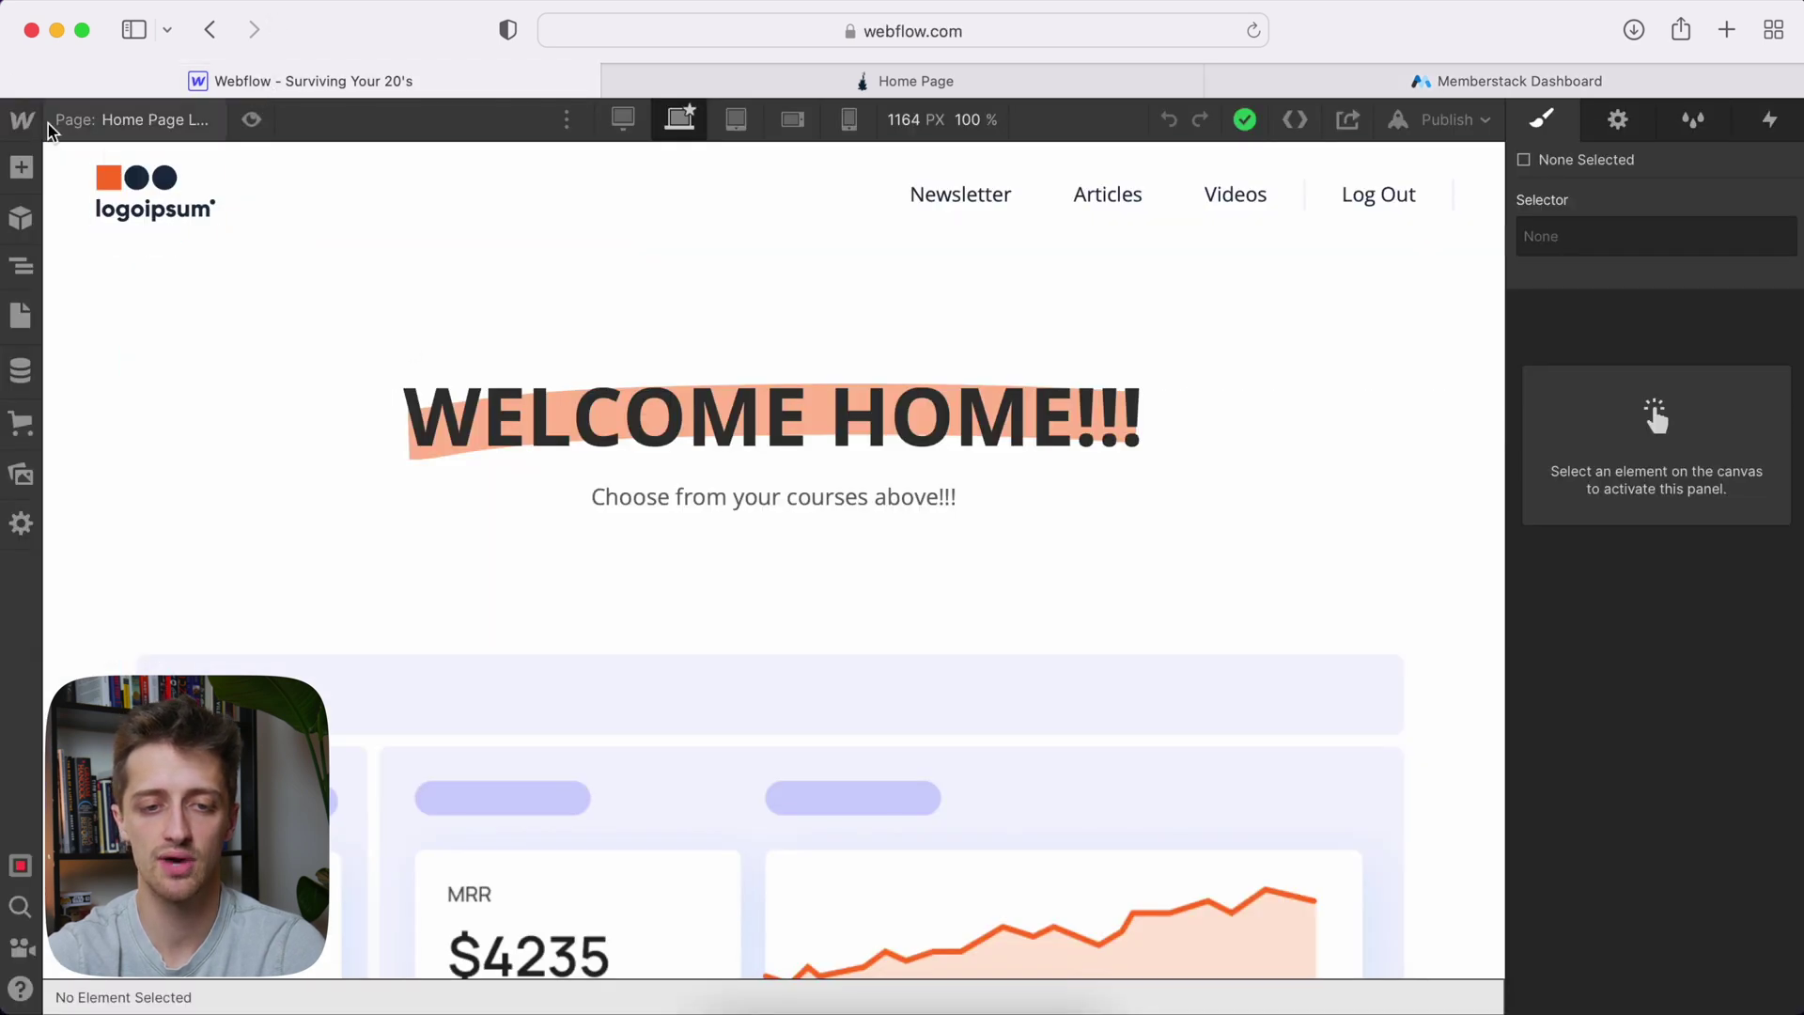
Paste the Memberstack script into the site's Custom Code Head Code and save
click(22, 119)
click(92, 185)
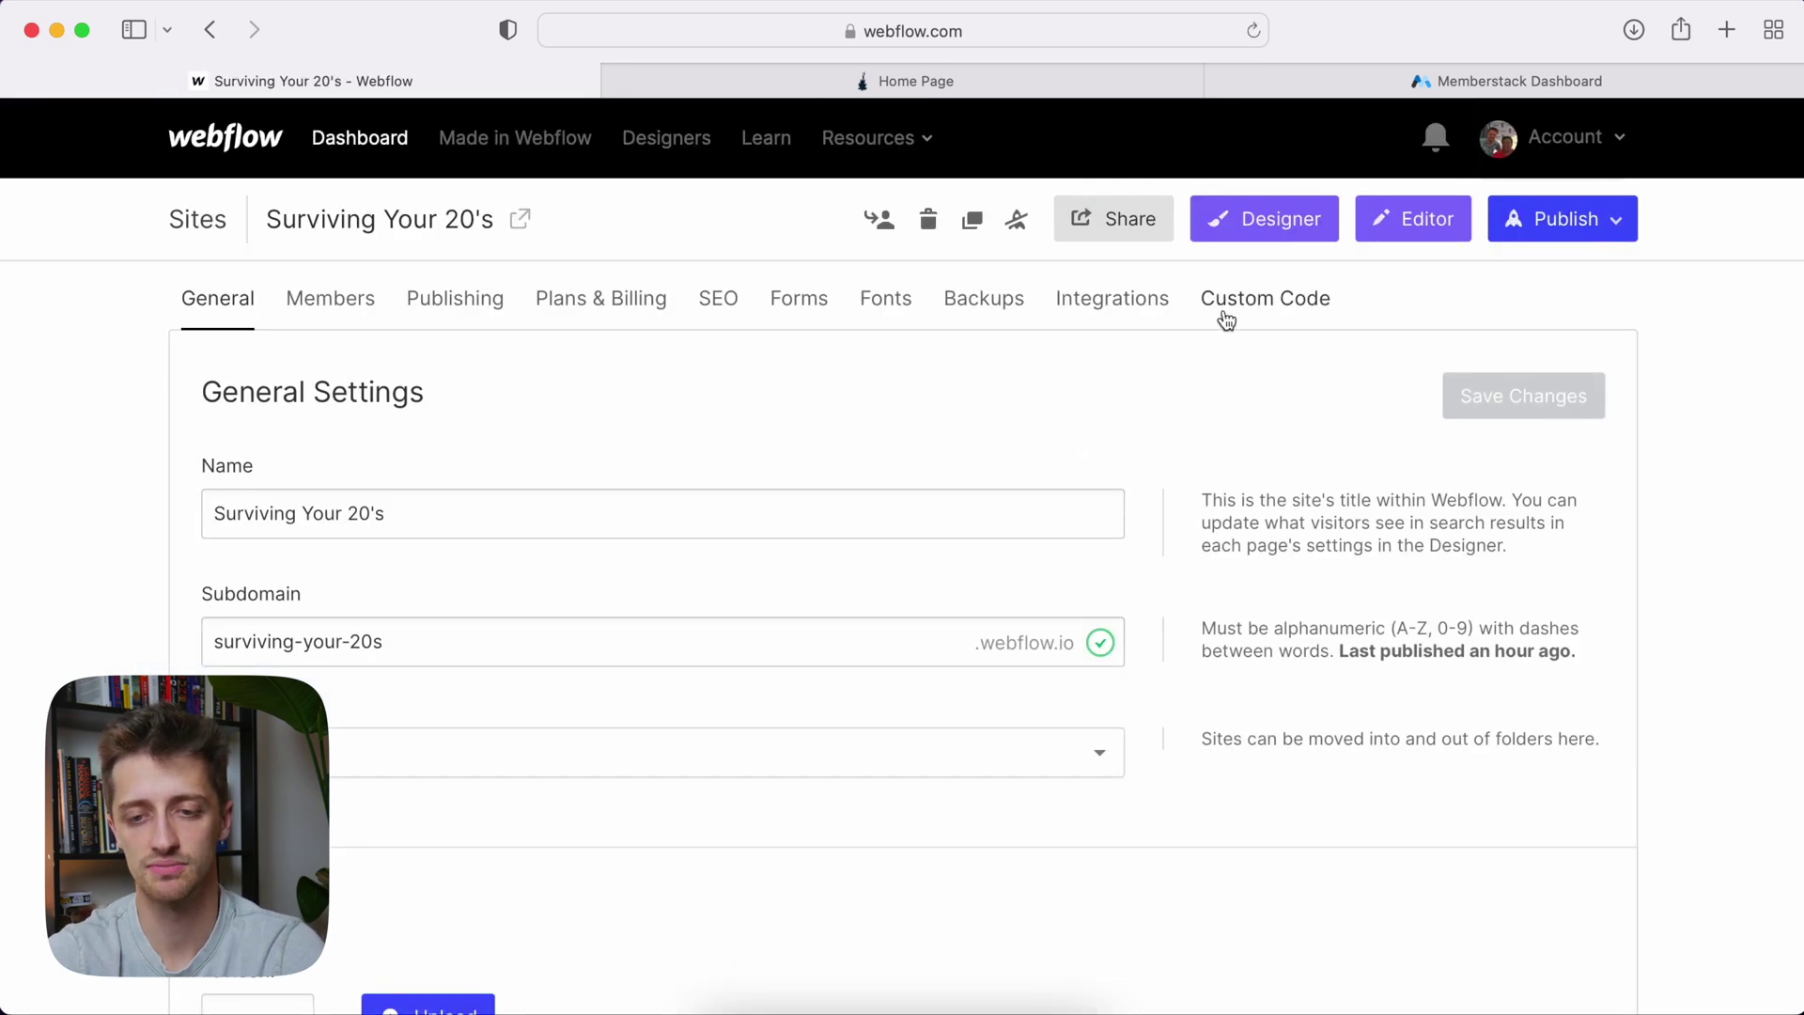
click(1226, 321)
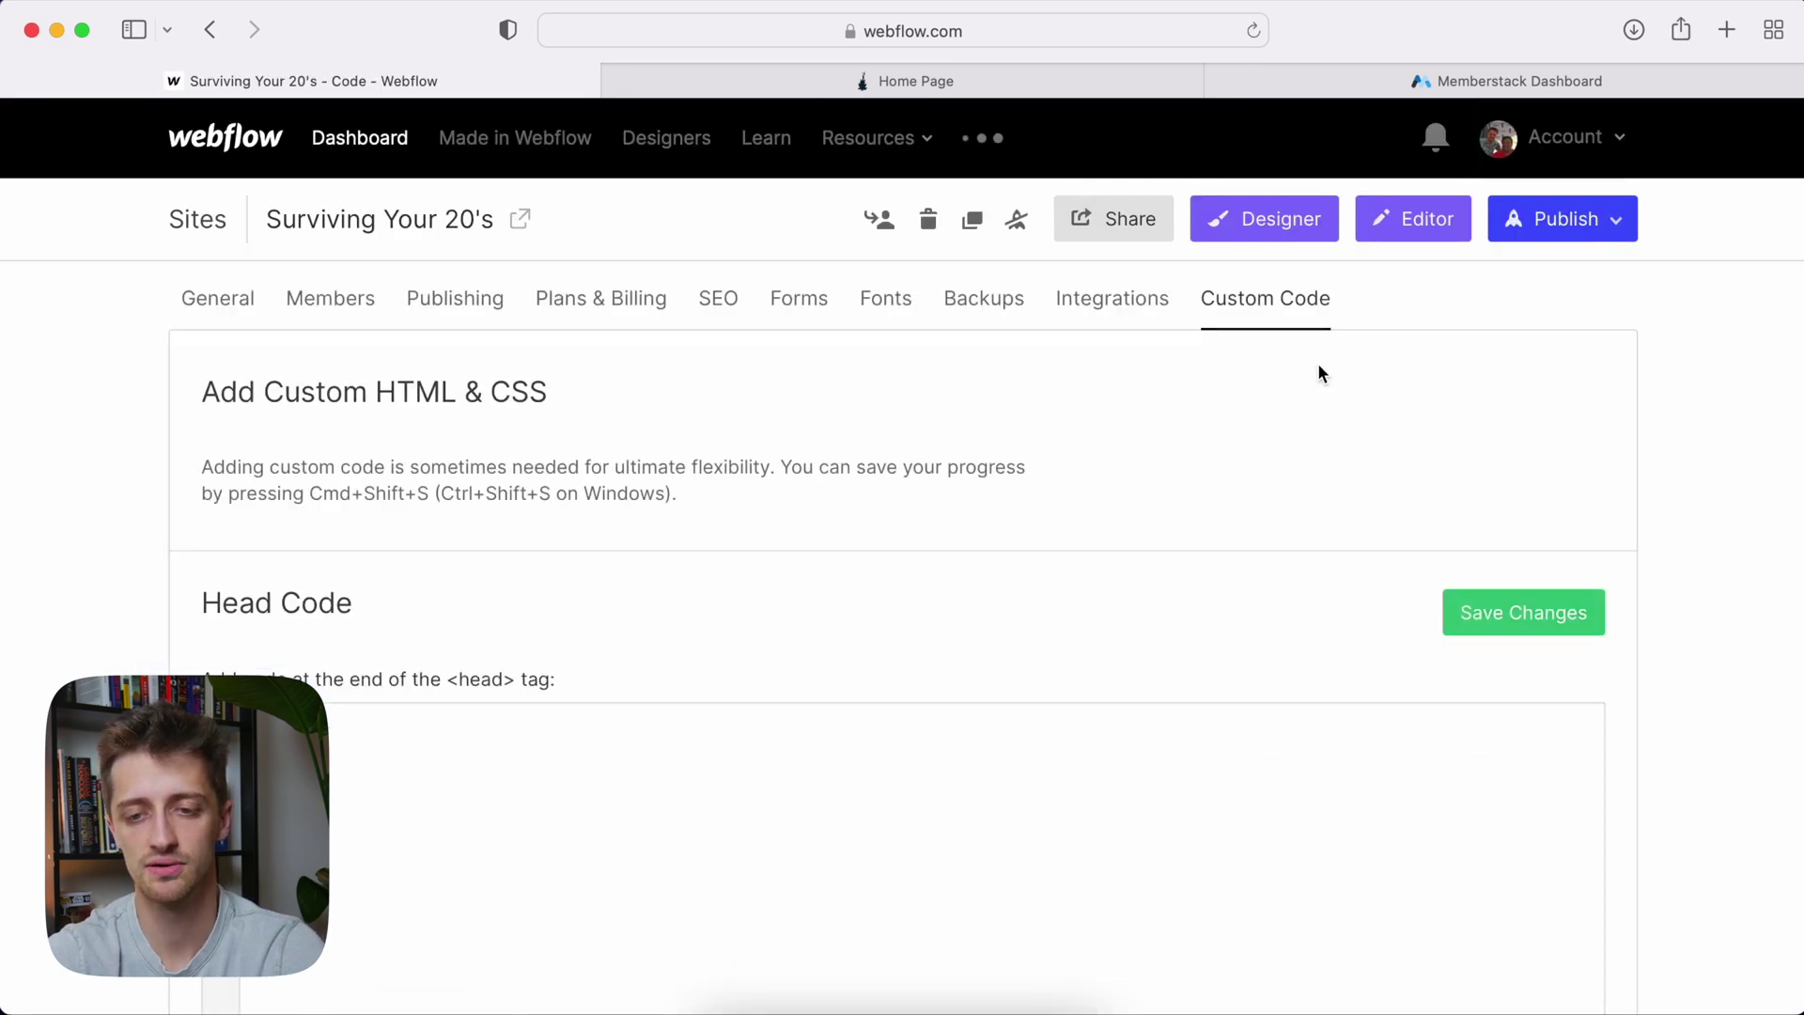
click(433, 730)
key(super+v)
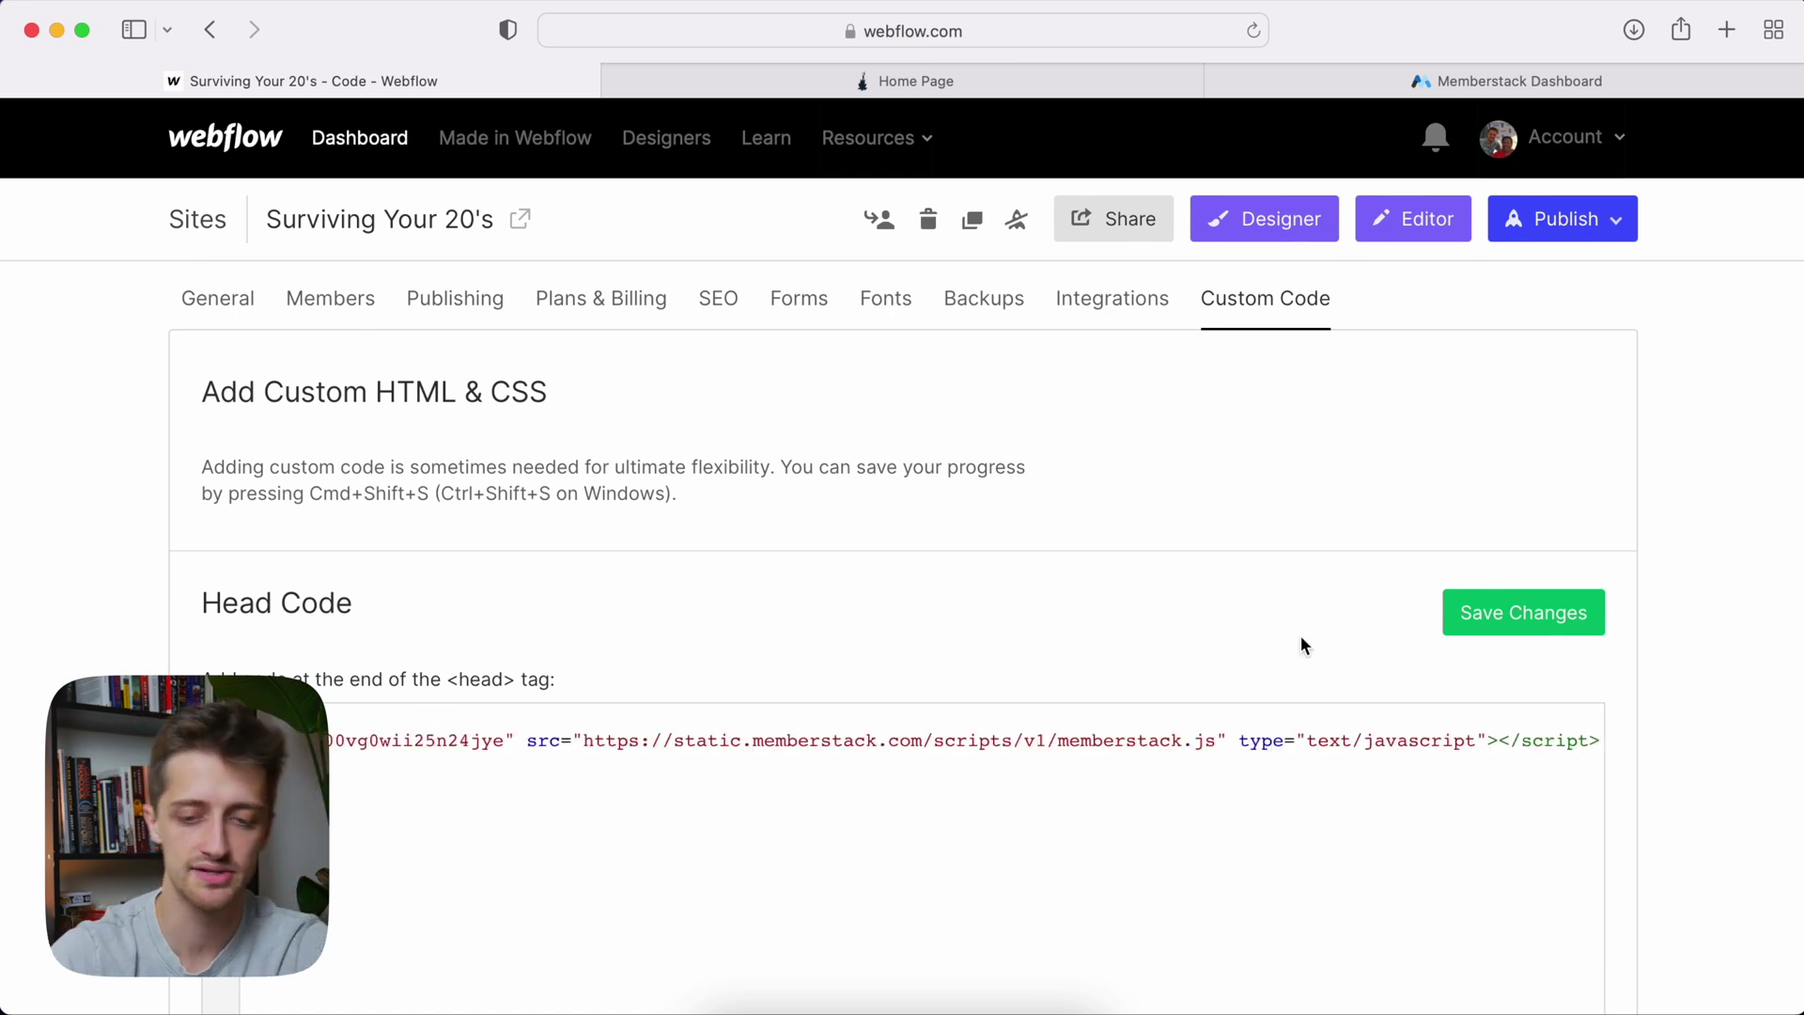
click(1542, 628)
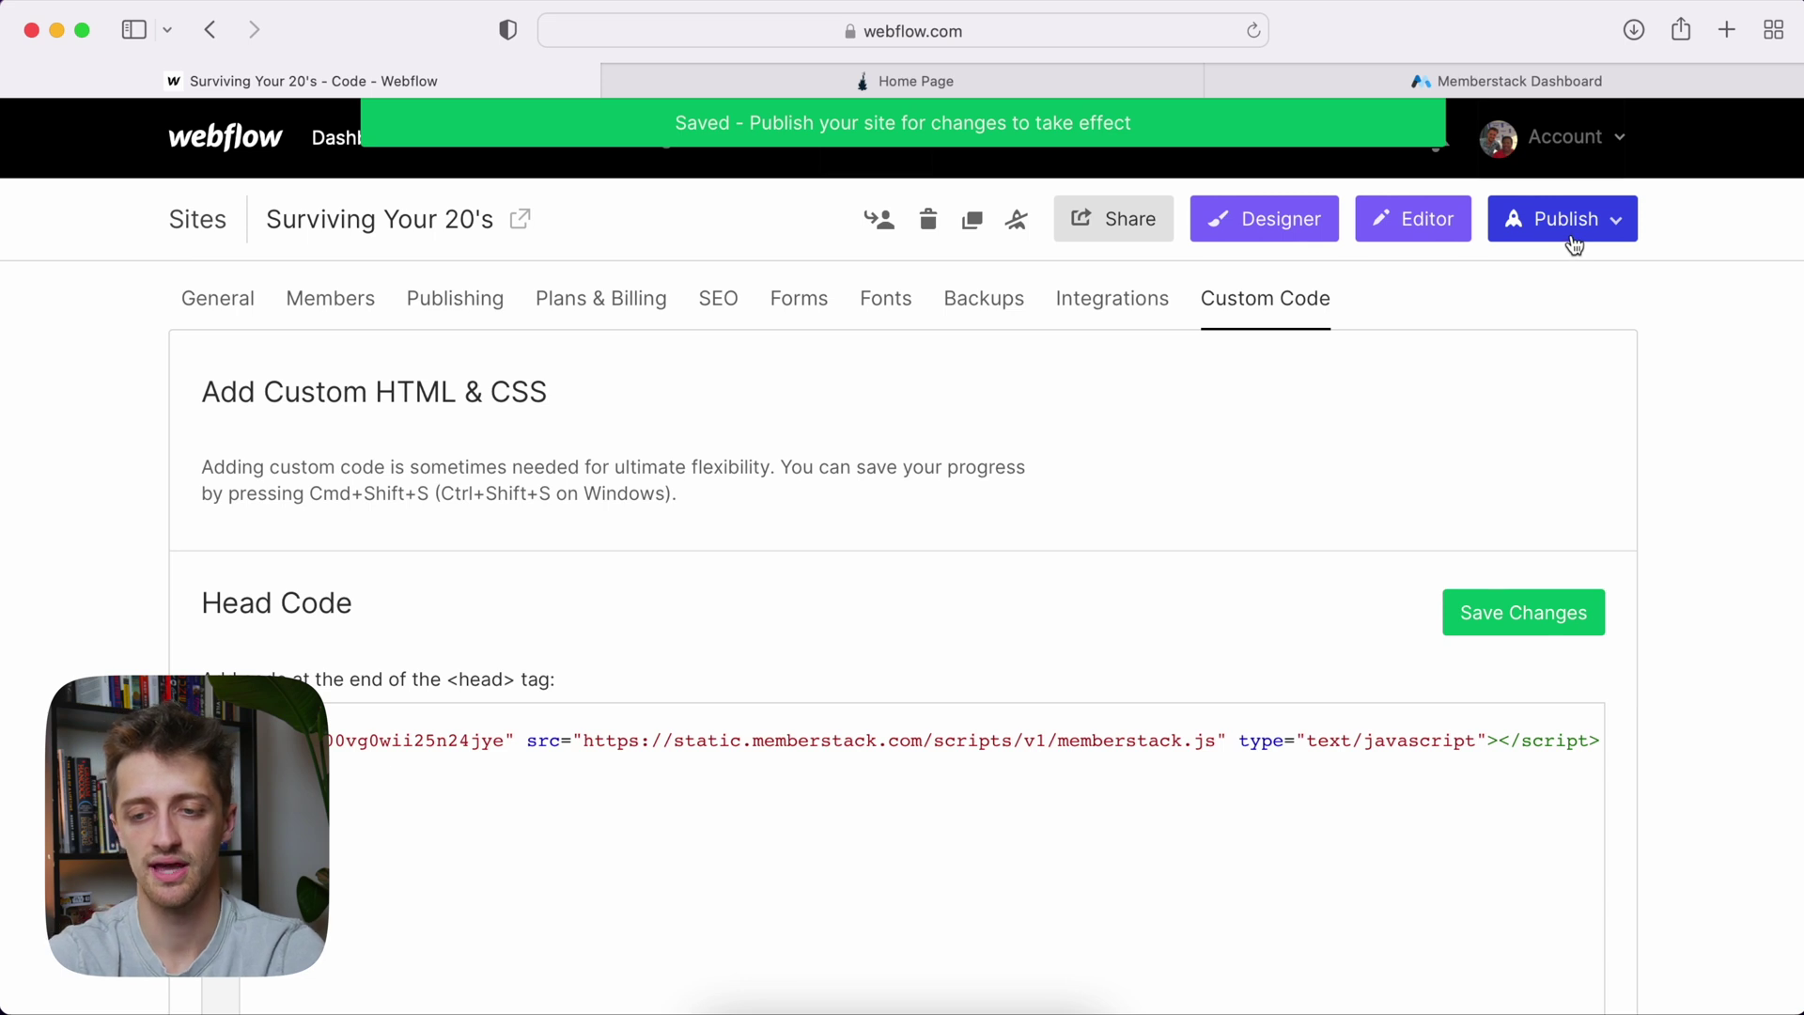
Check the Memberstack dashboard, then open the site in the Webflow Designer
click(1508, 87)
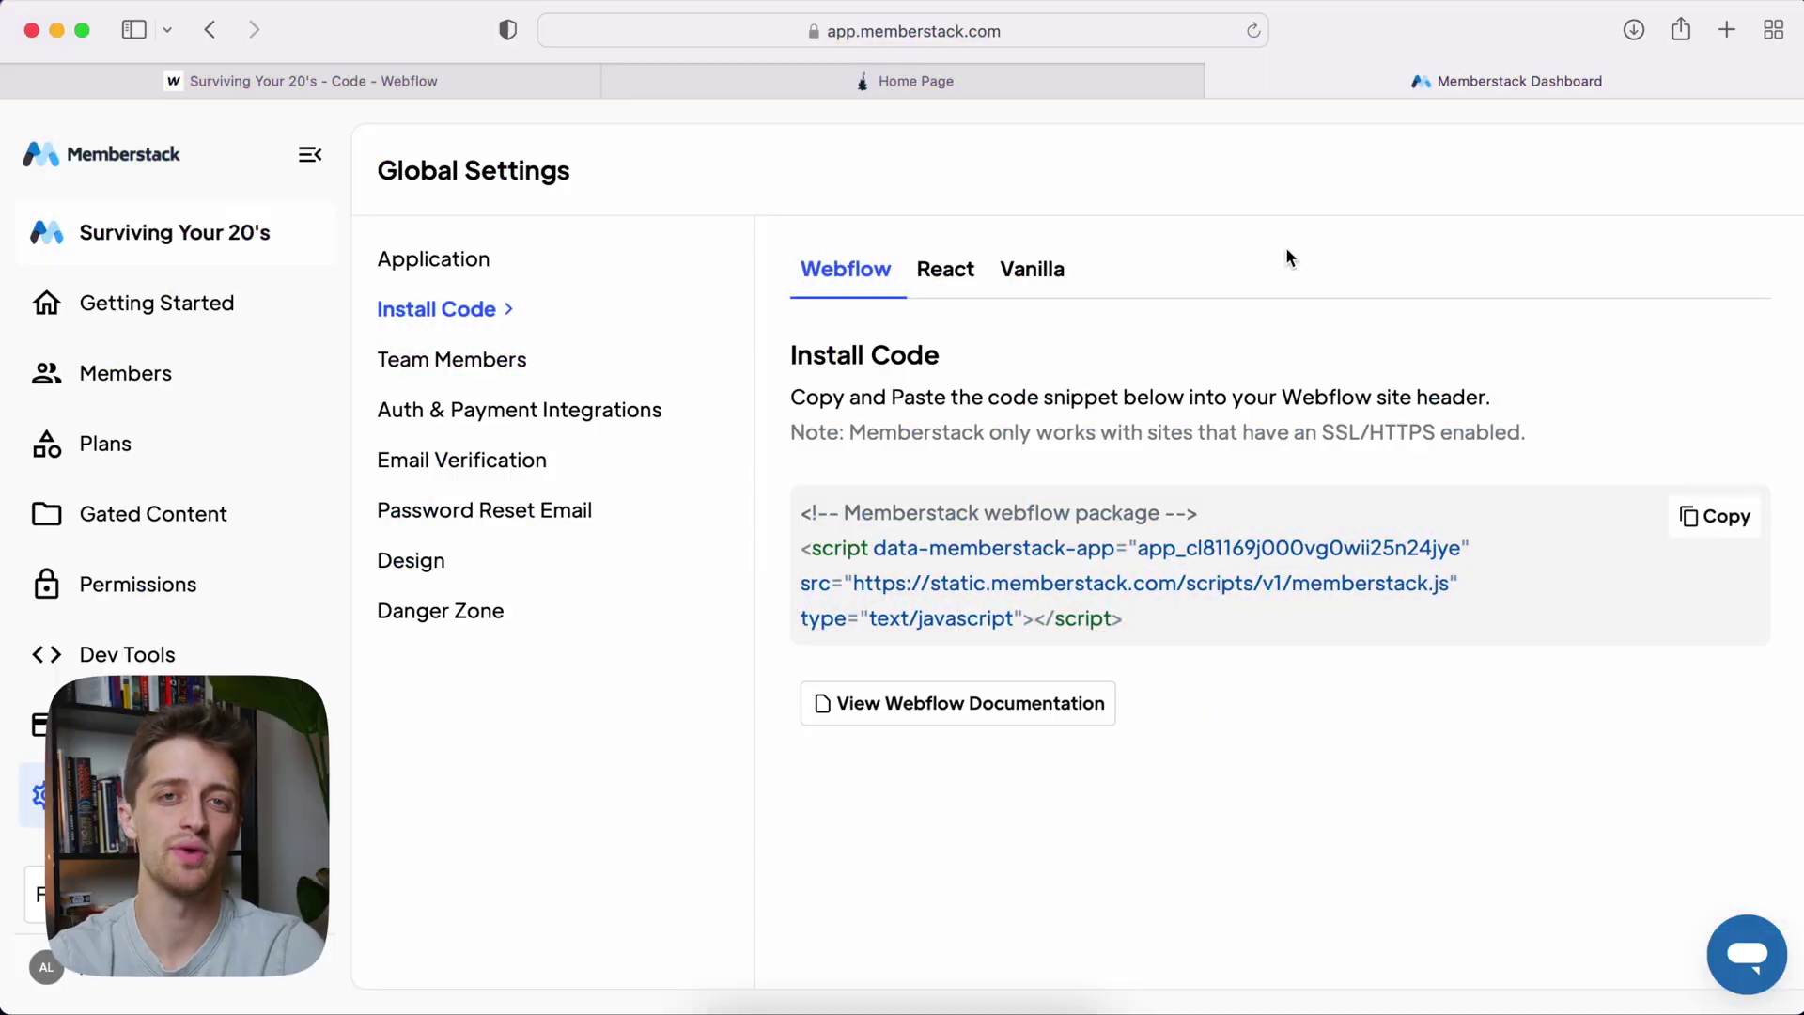
click(507, 84)
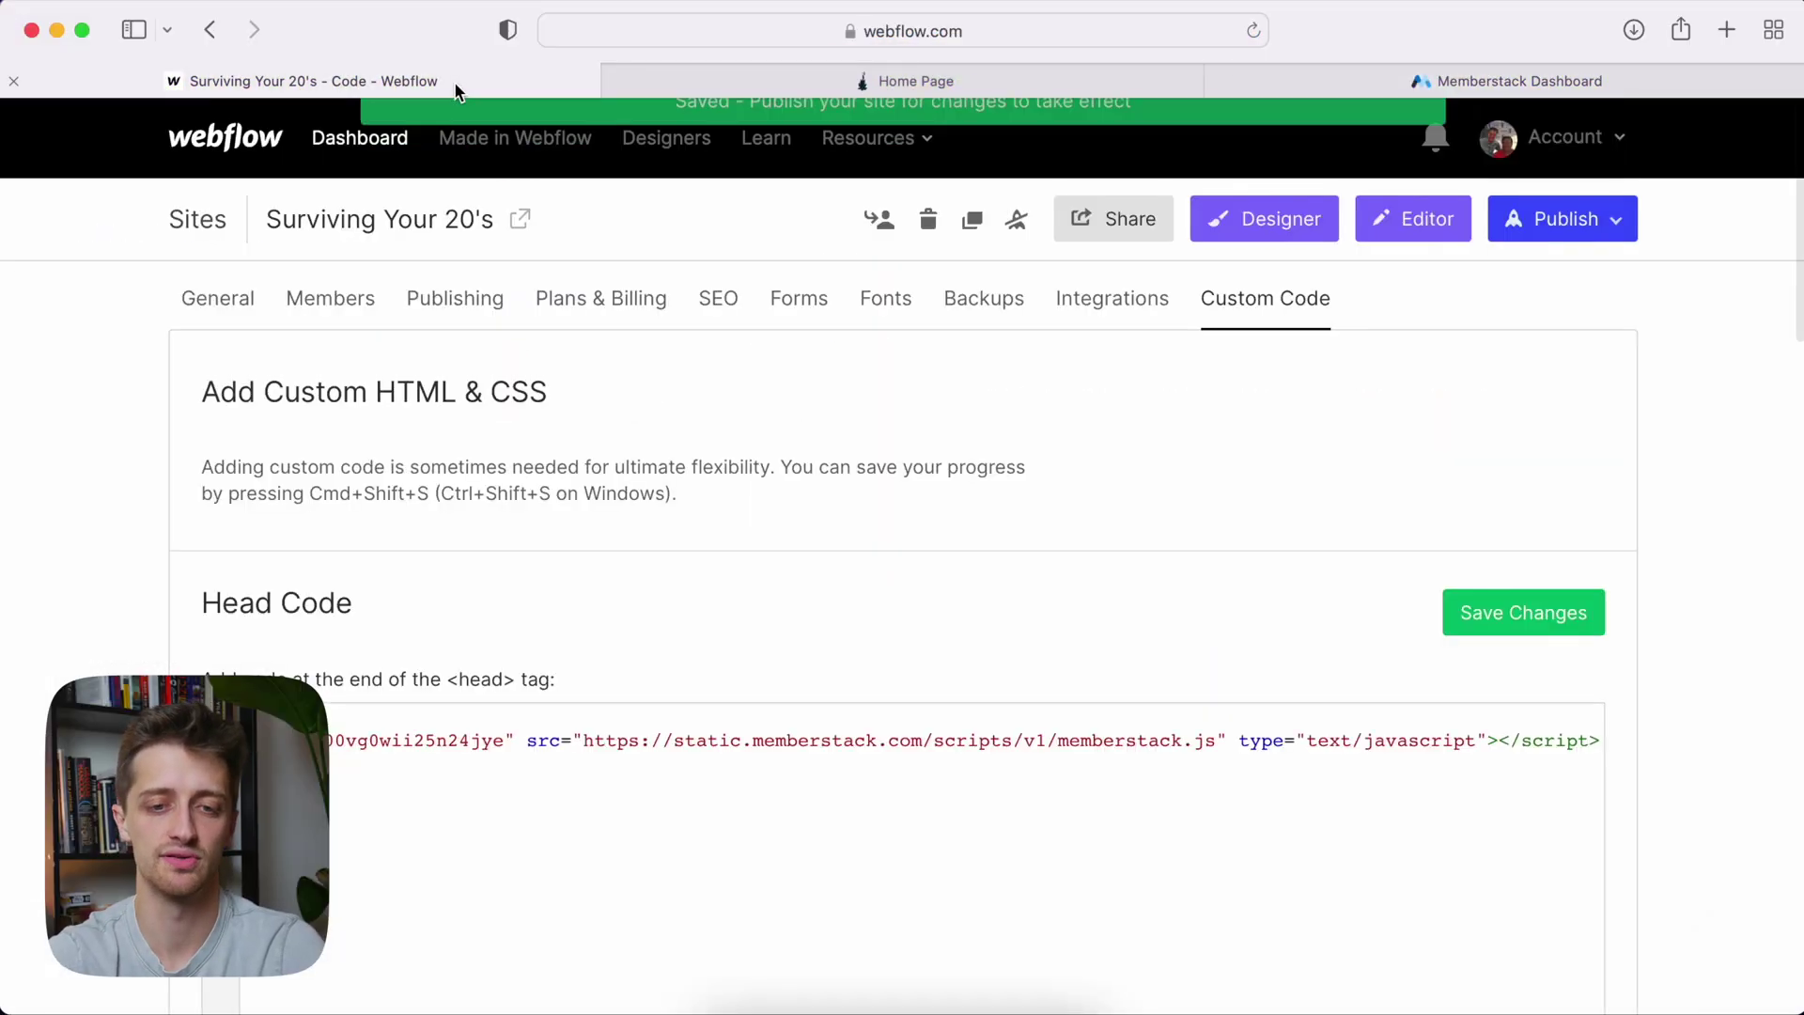
click(1212, 225)
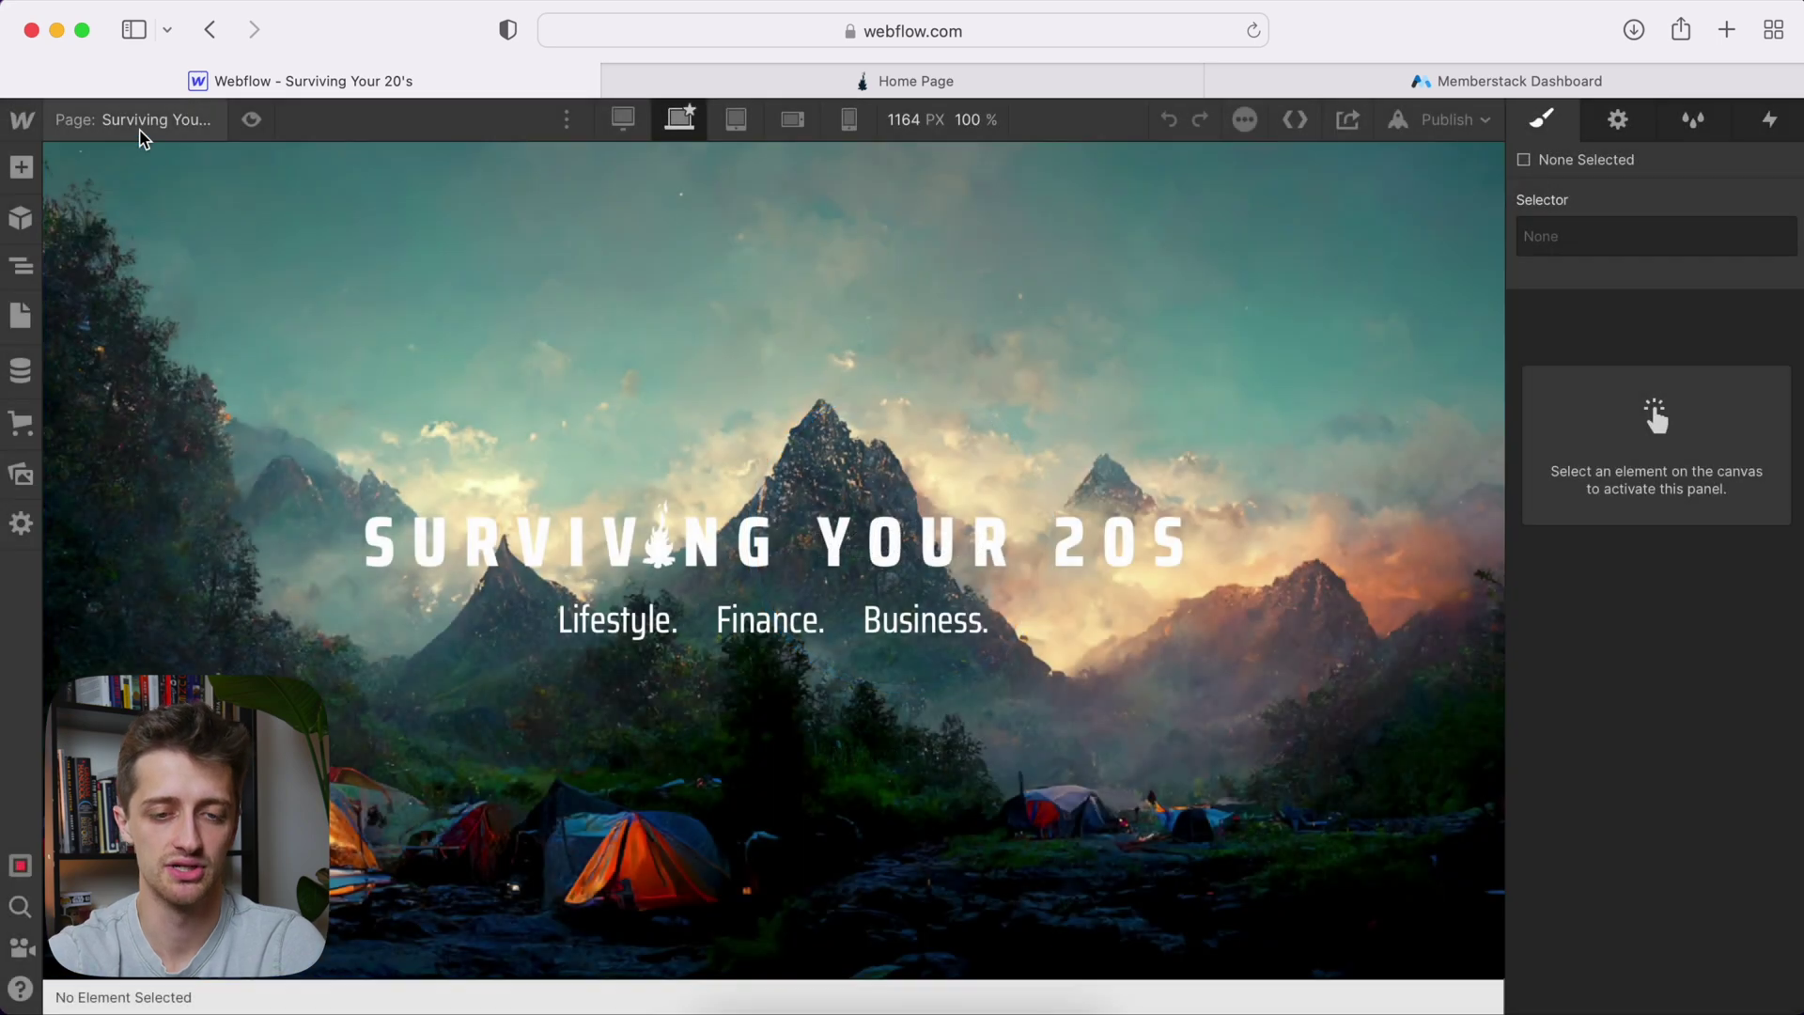
Open the Signup page and select its Create an account form container
click(141, 123)
scroll(174, 582, down, 1)
scroll(164, 616, down, 2)
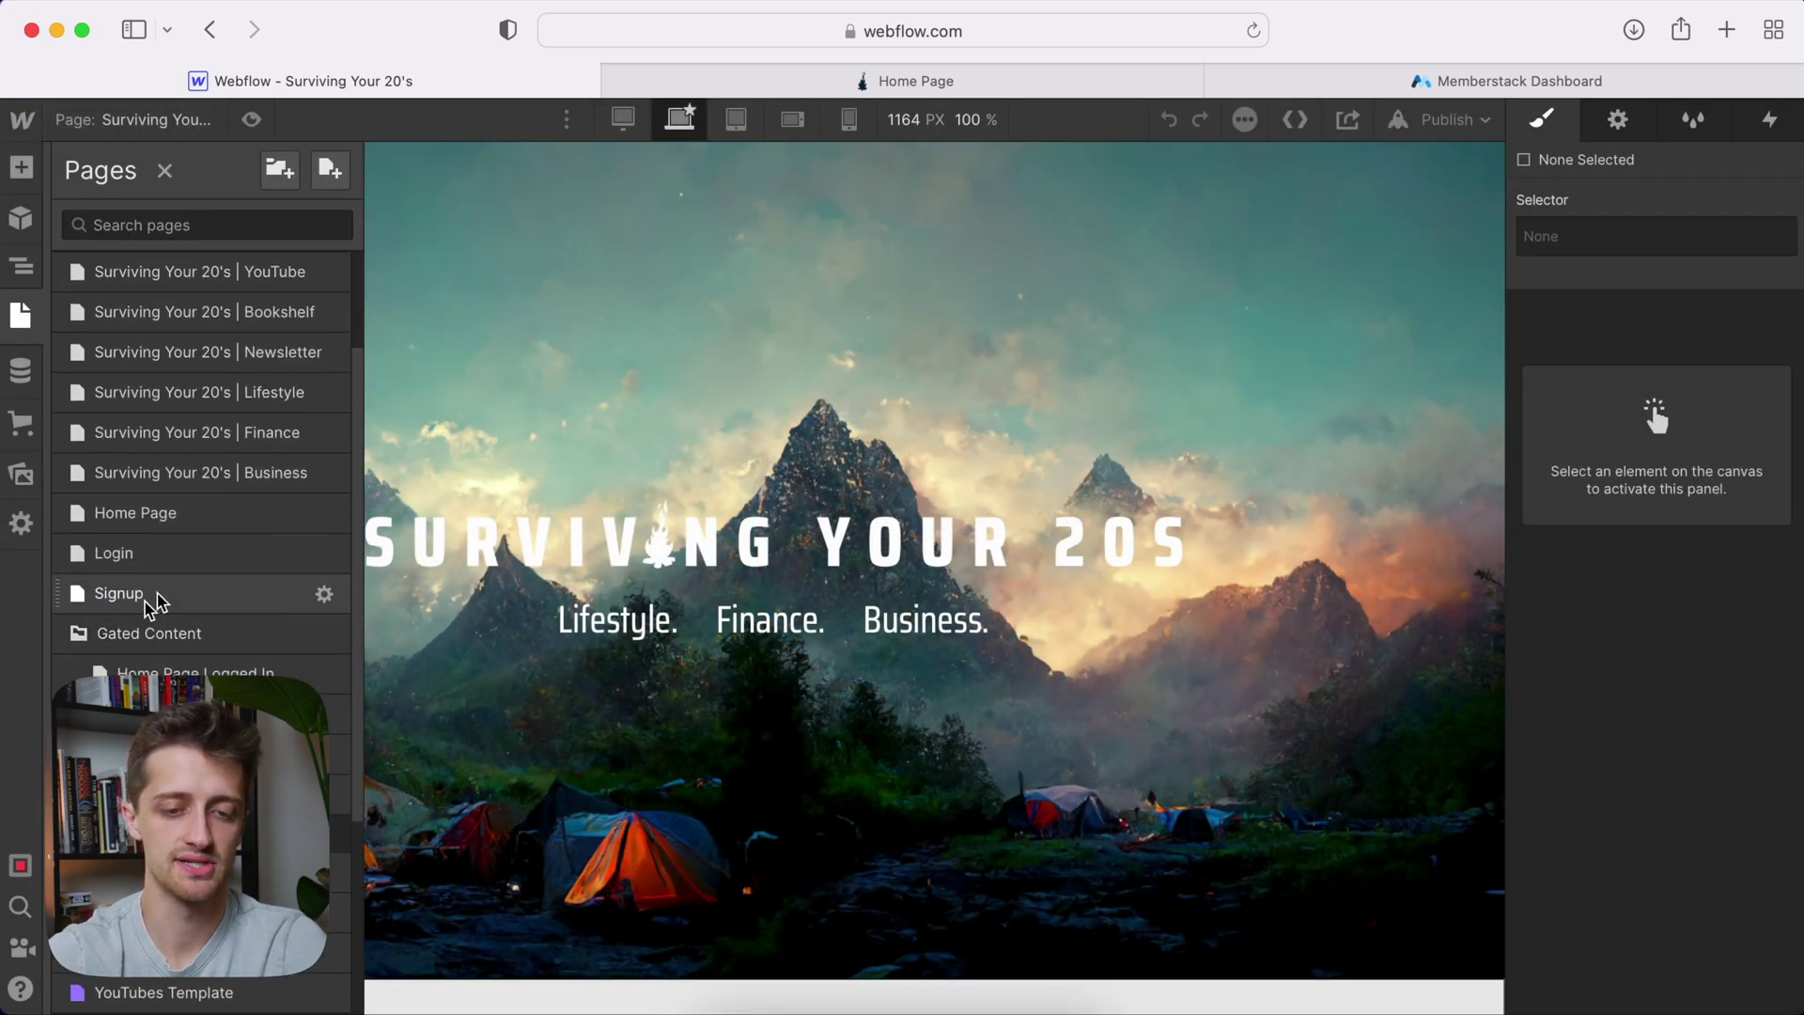
click(145, 601)
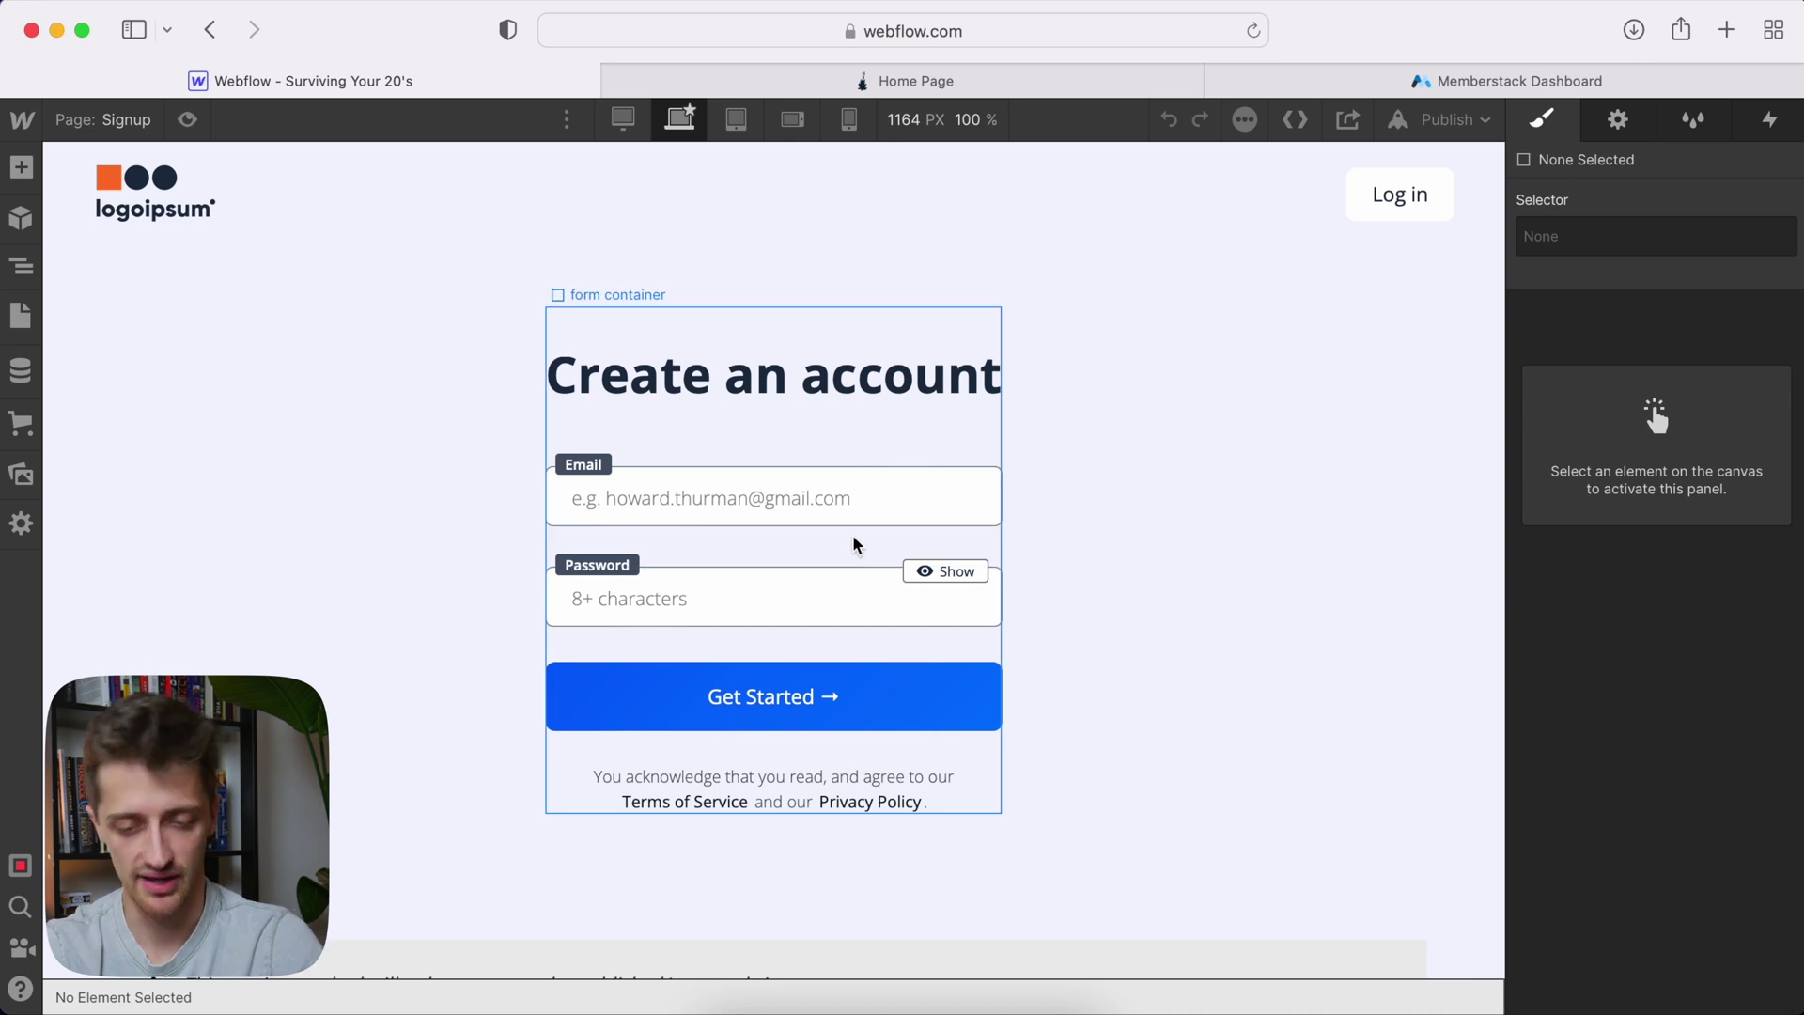
click(854, 541)
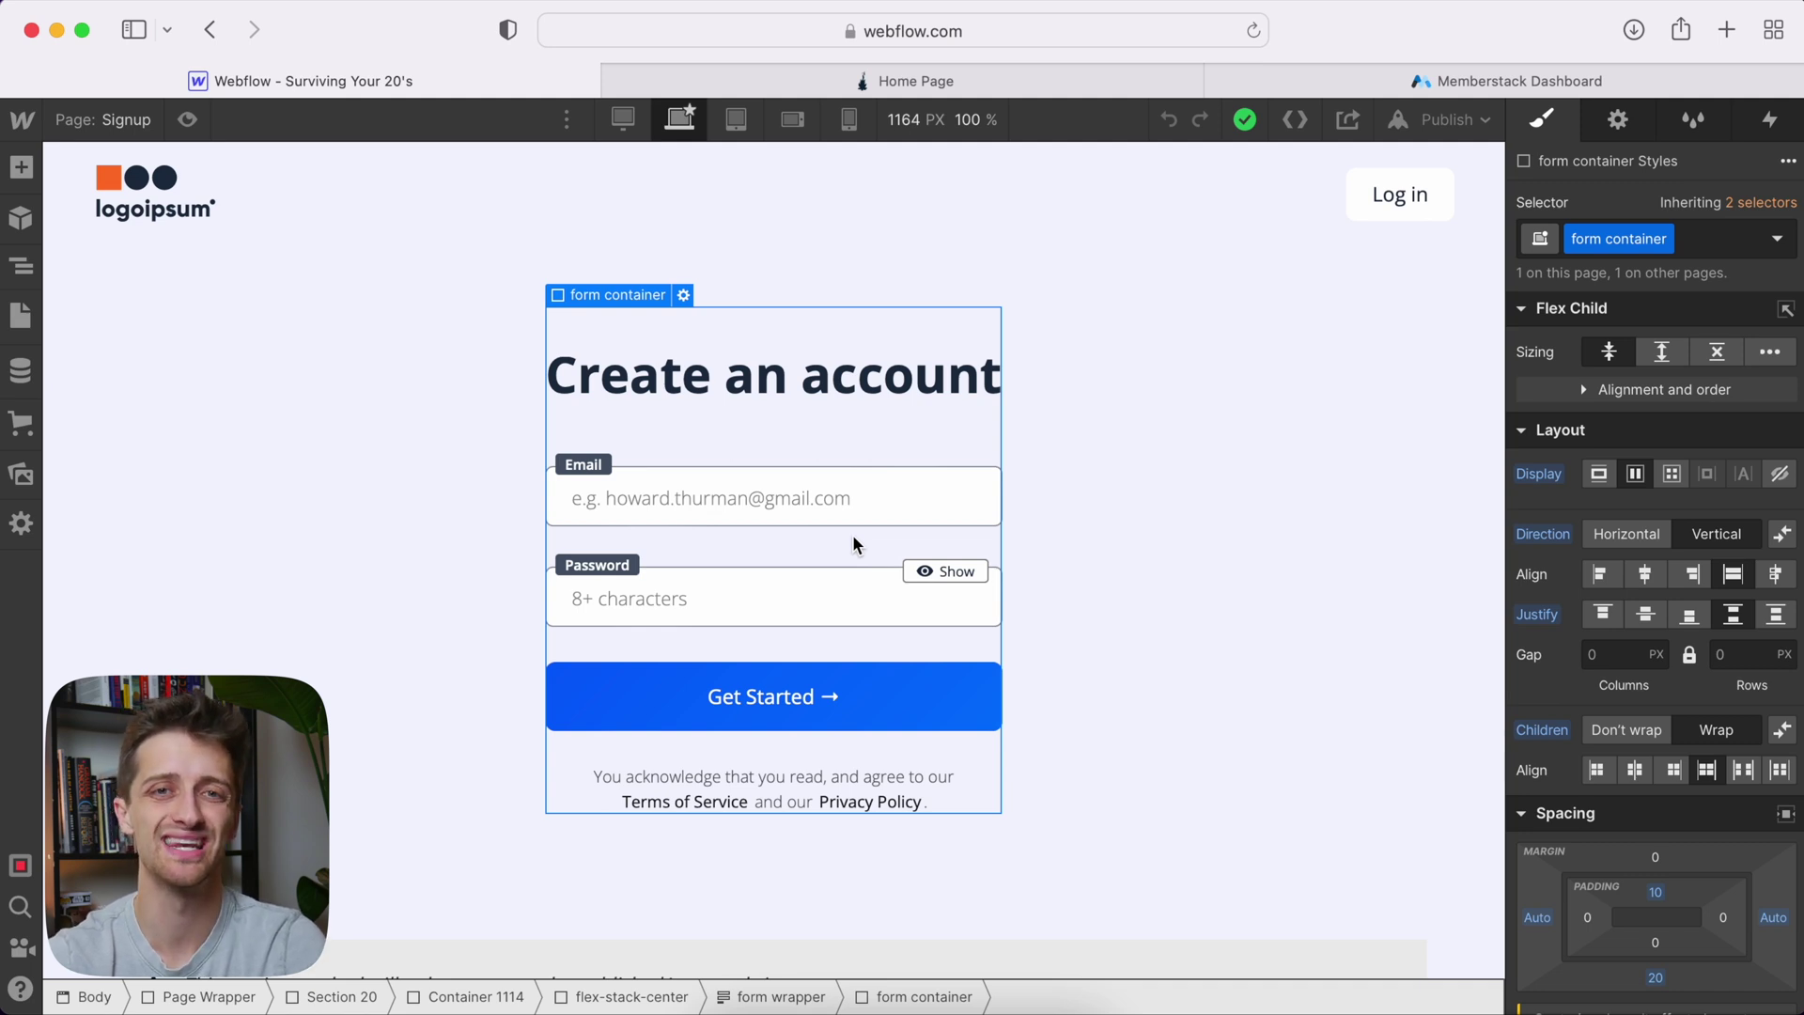
click(1440, 76)
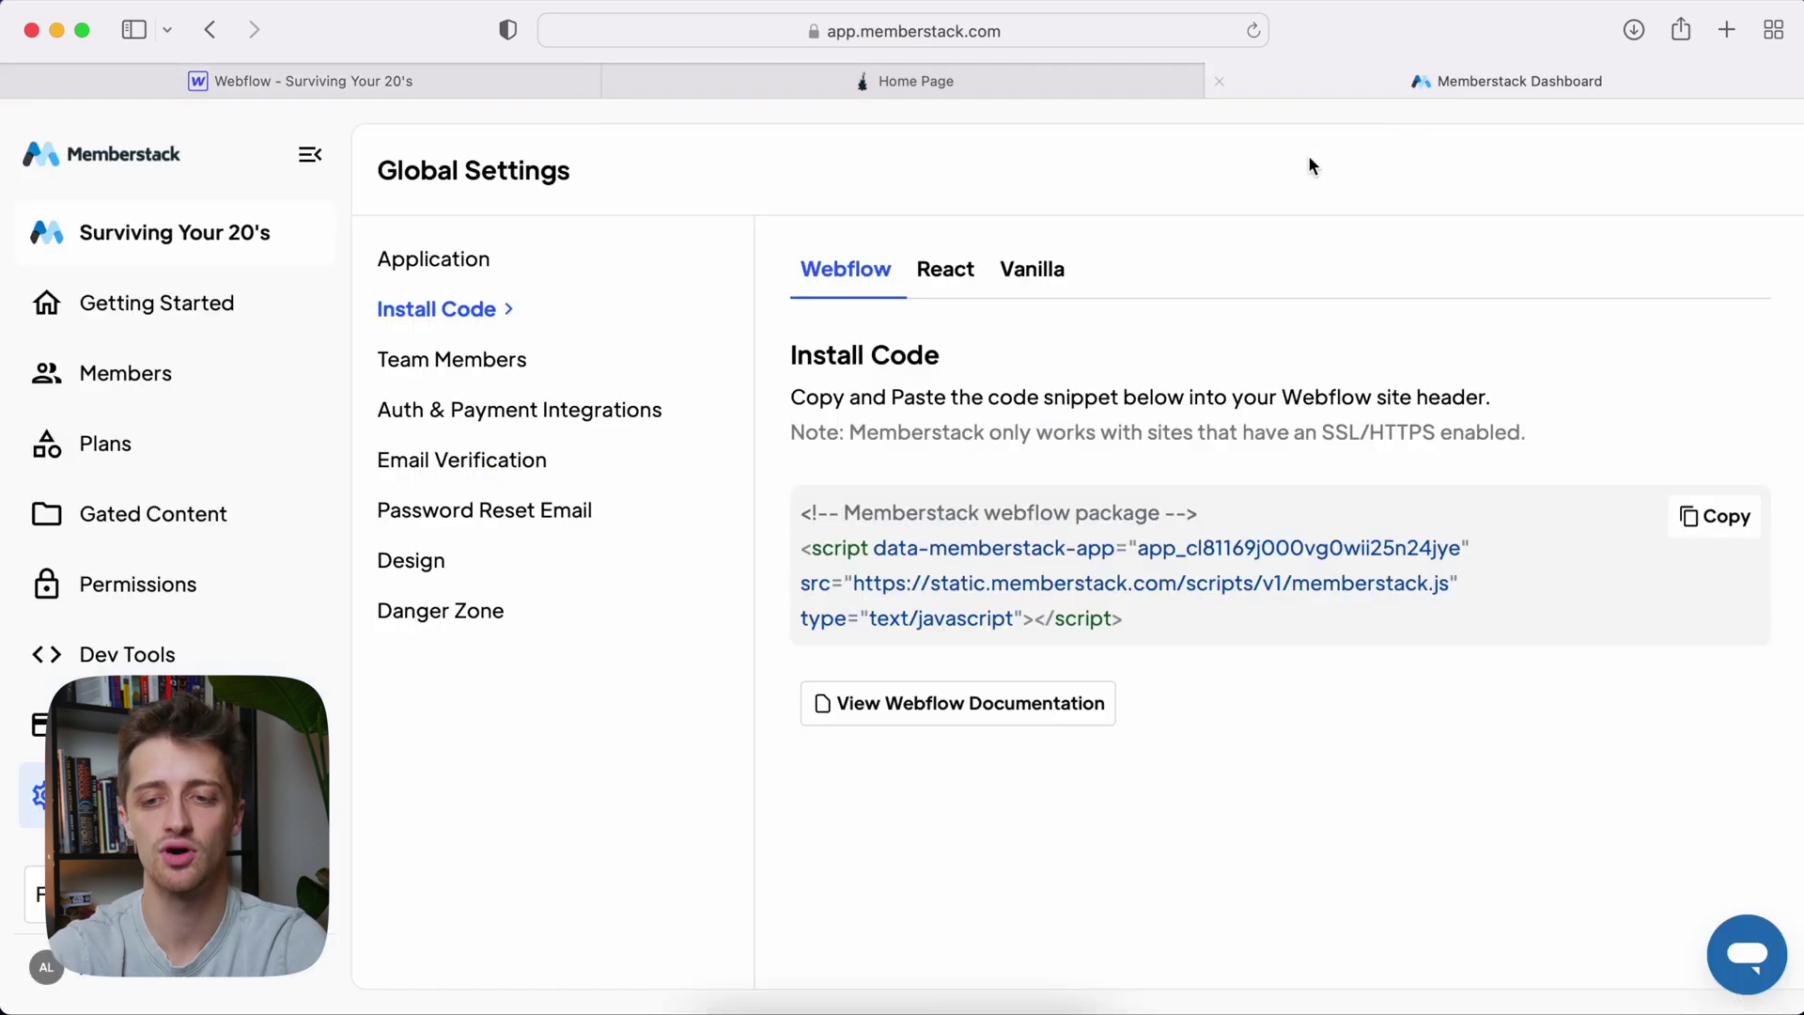
click(498, 75)
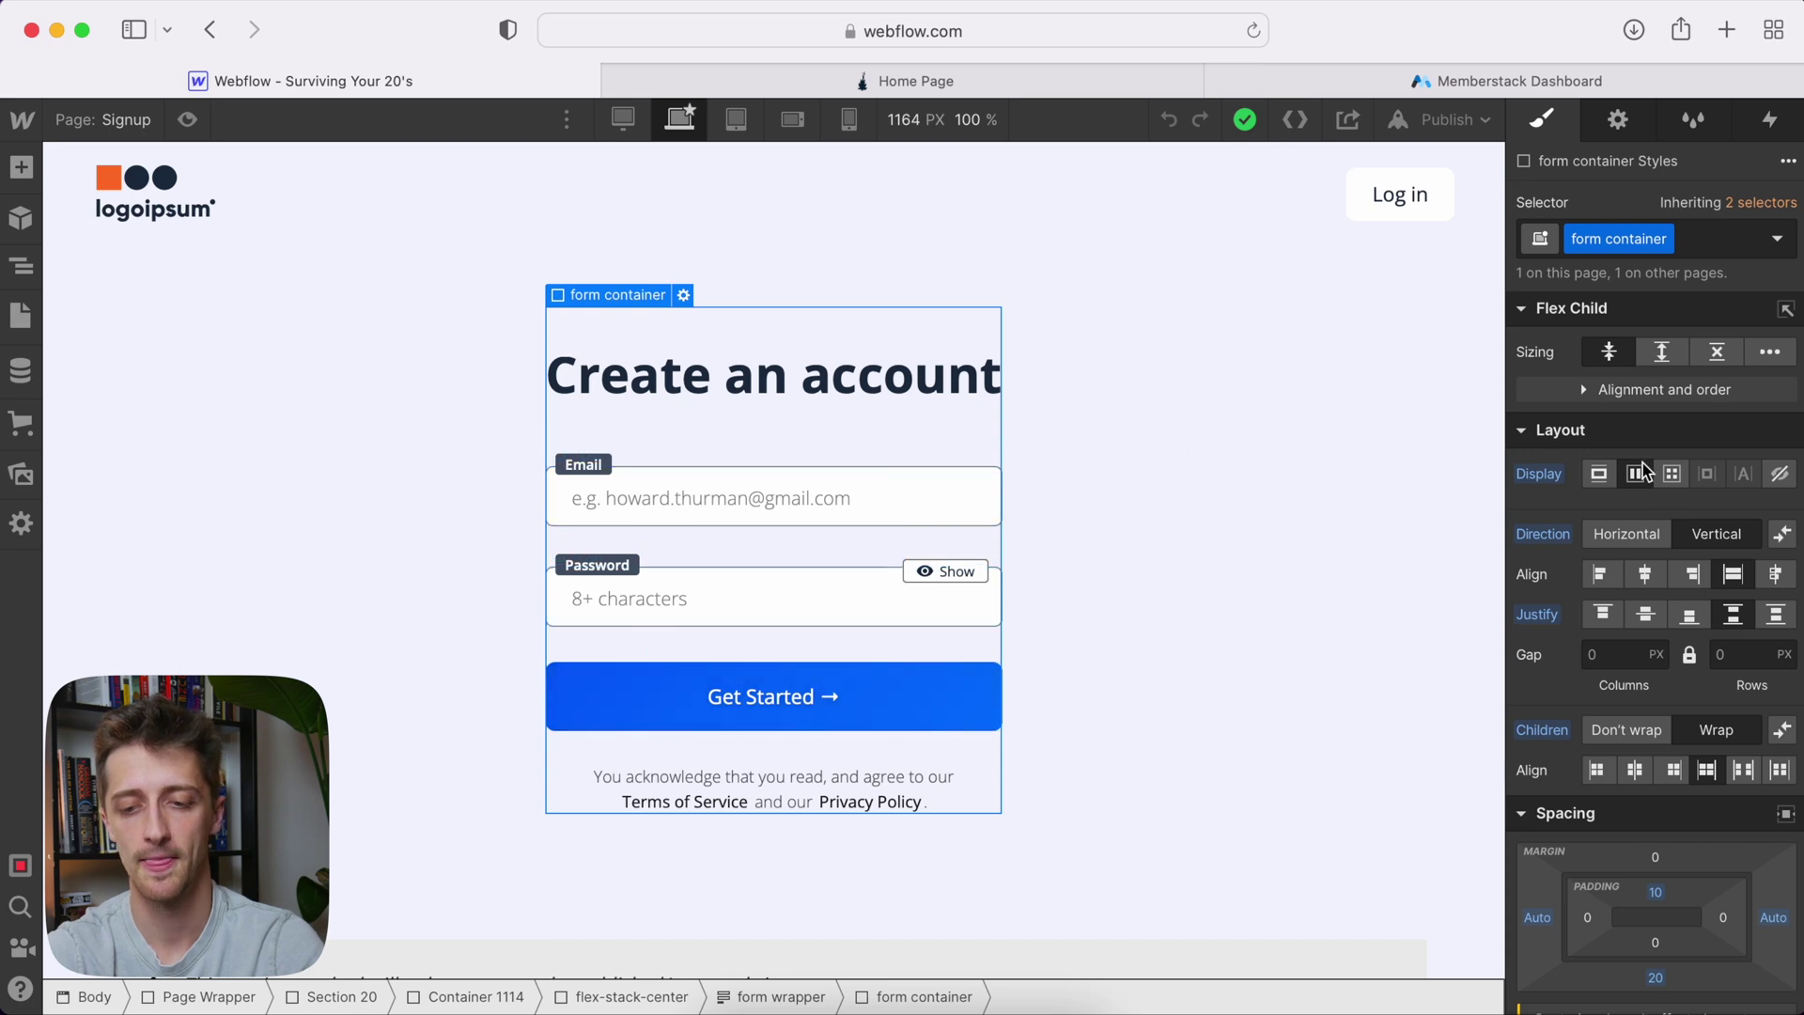
Add the custom attribute data-ms-form with value signup to the form and save it
click(1618, 120)
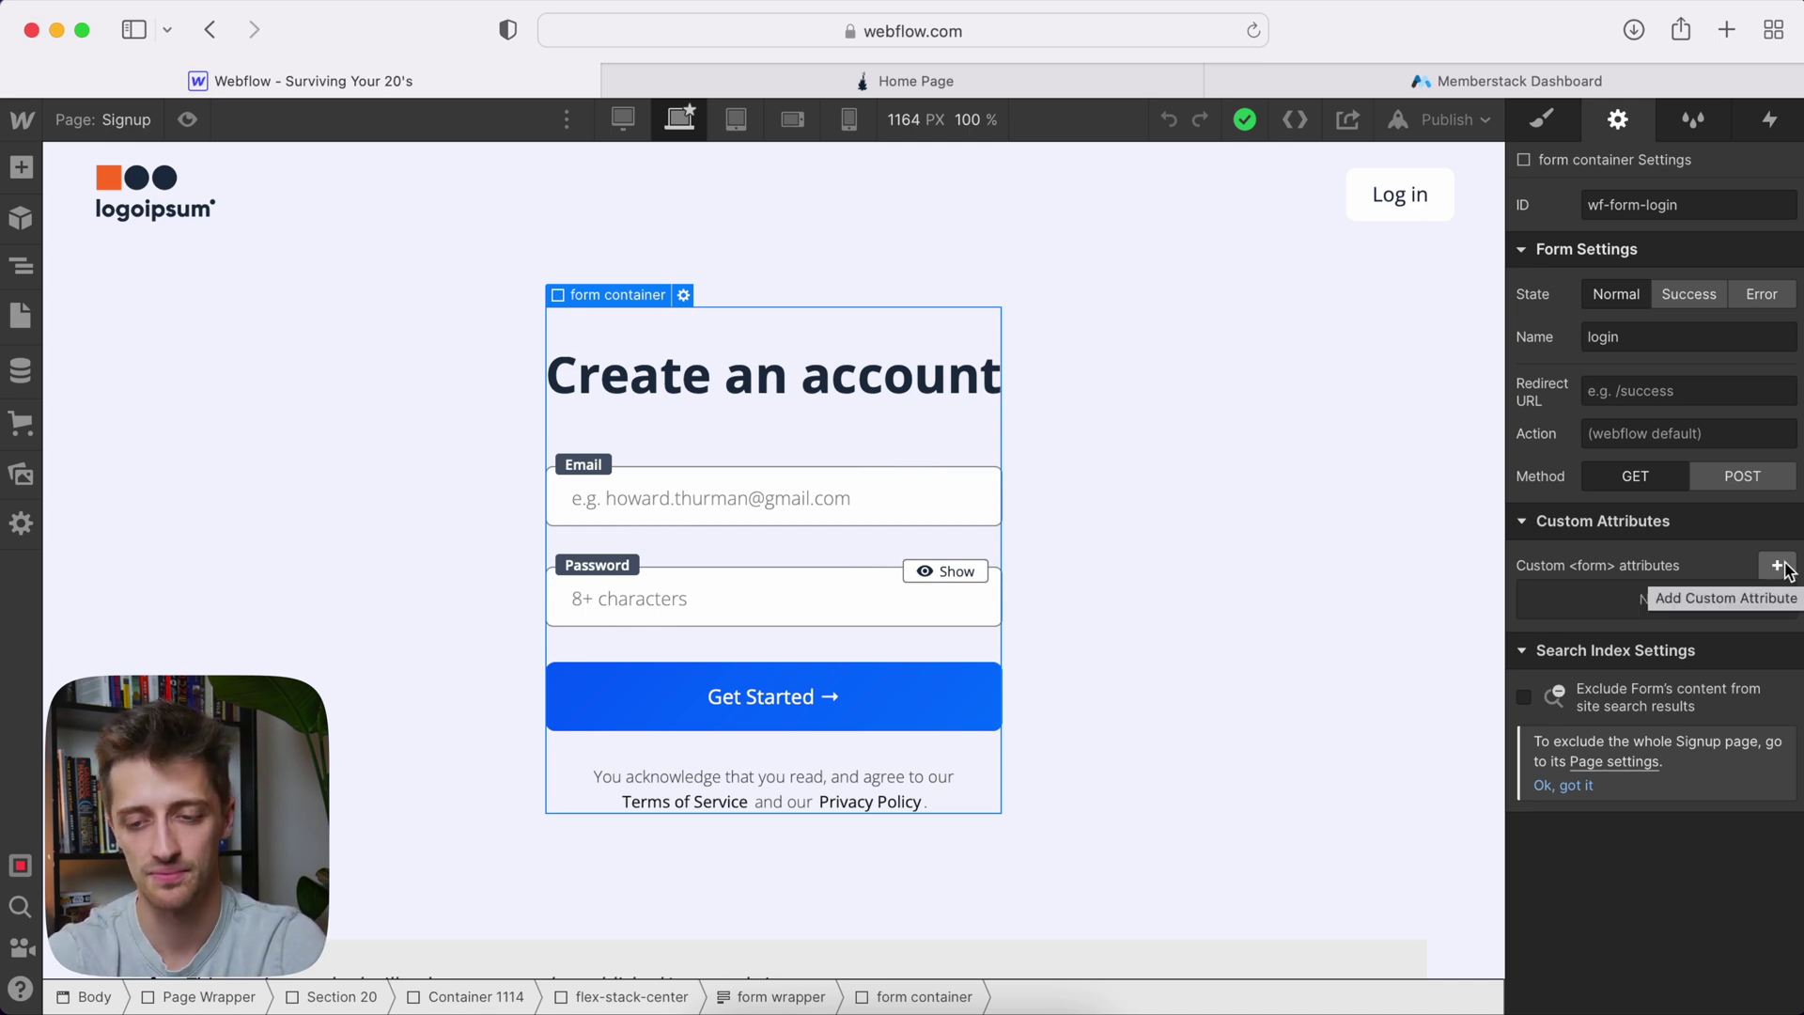
click(1784, 567)
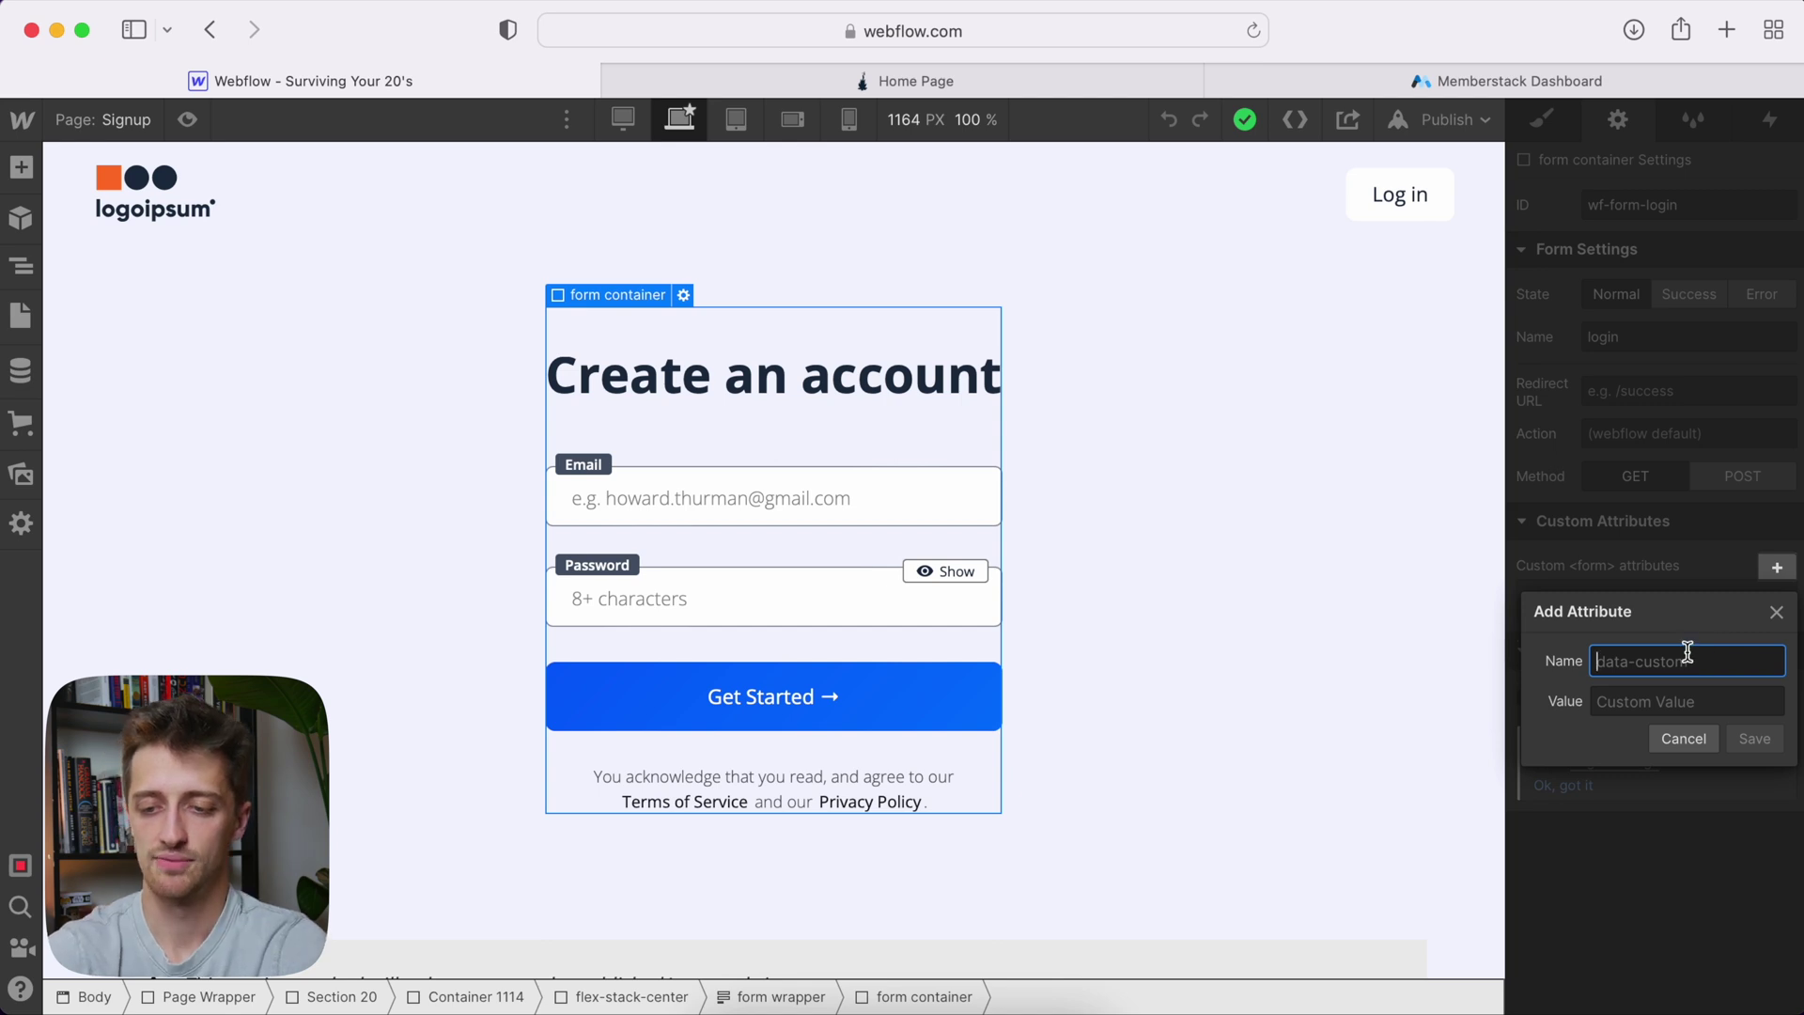
text(data)
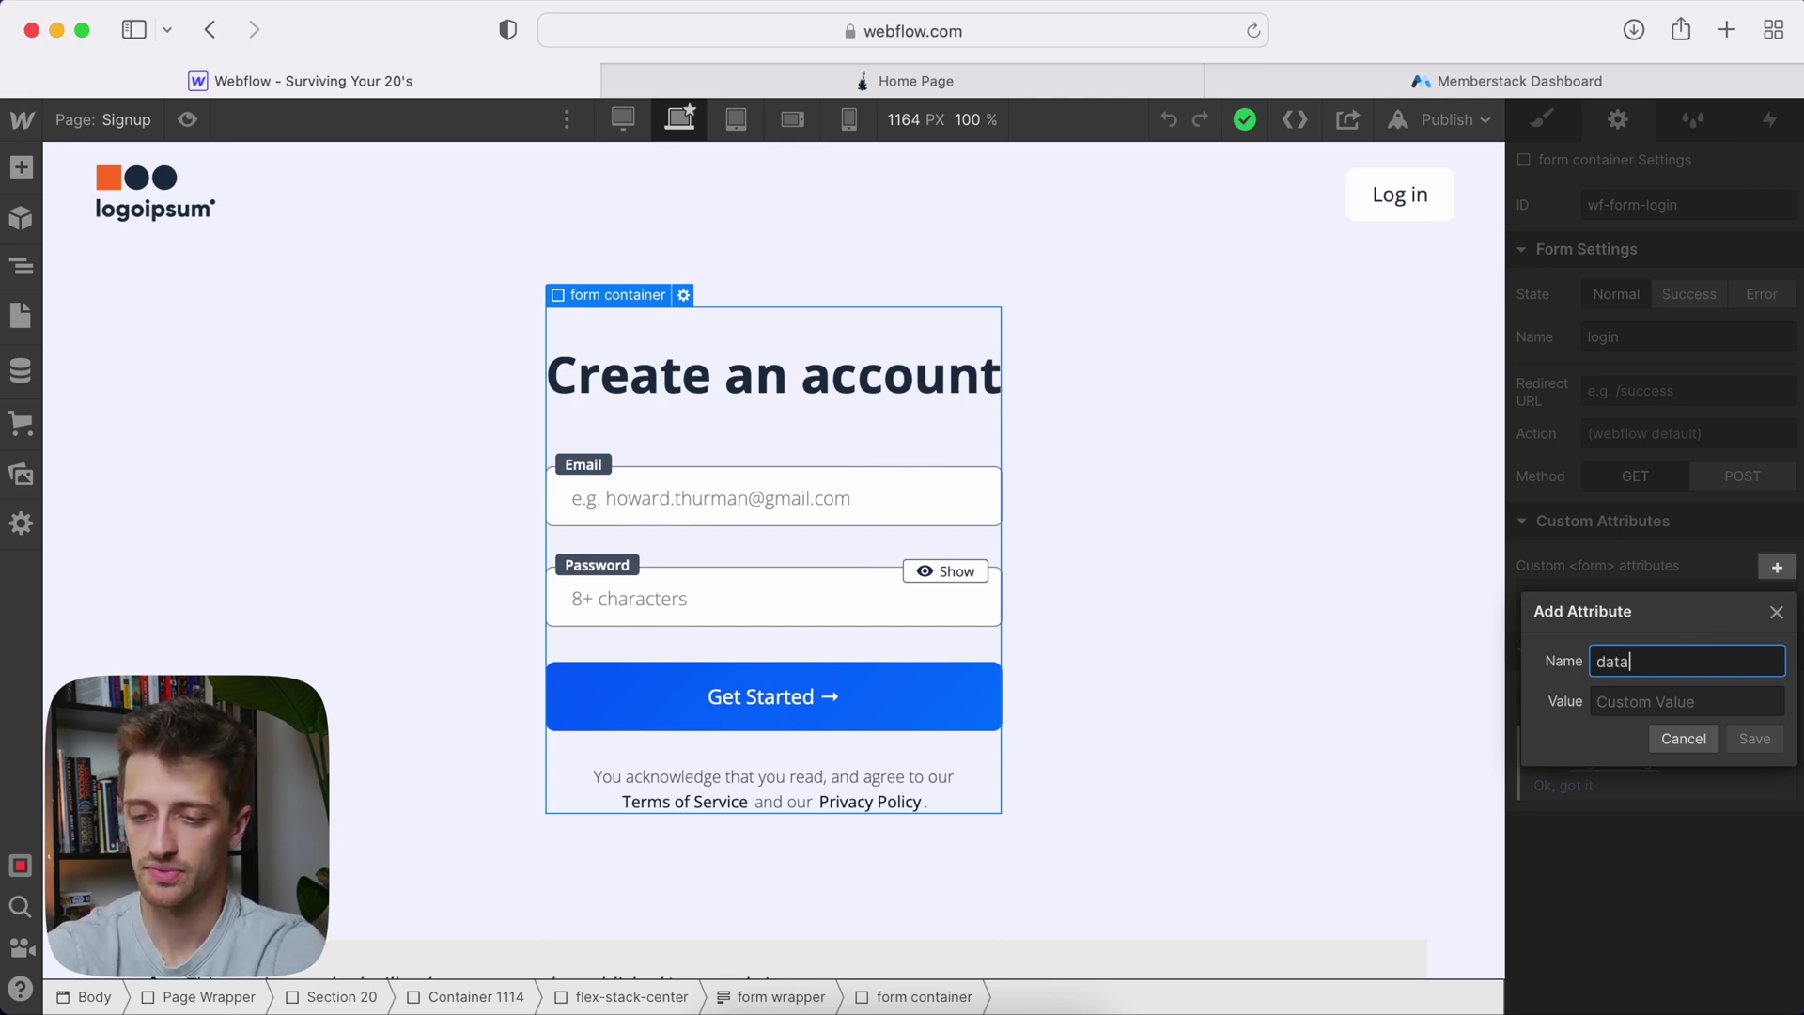
text(-ms-form)
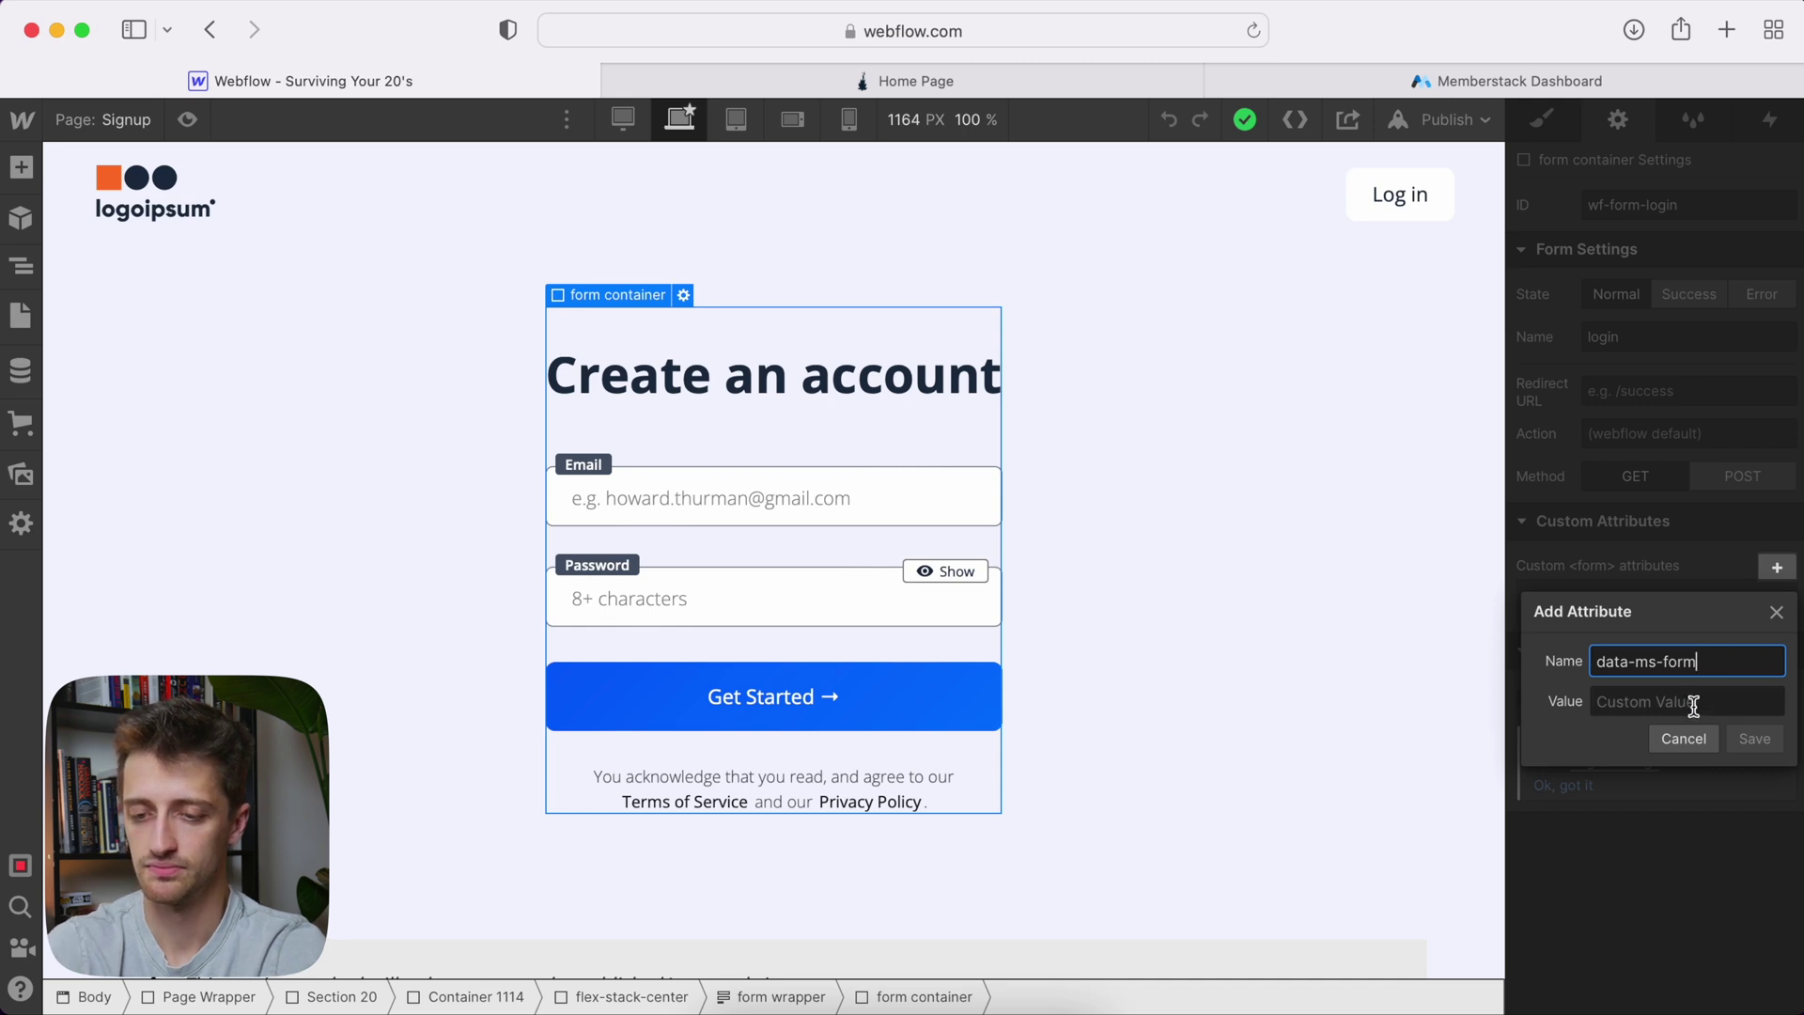
click(1691, 705)
text(sigh)
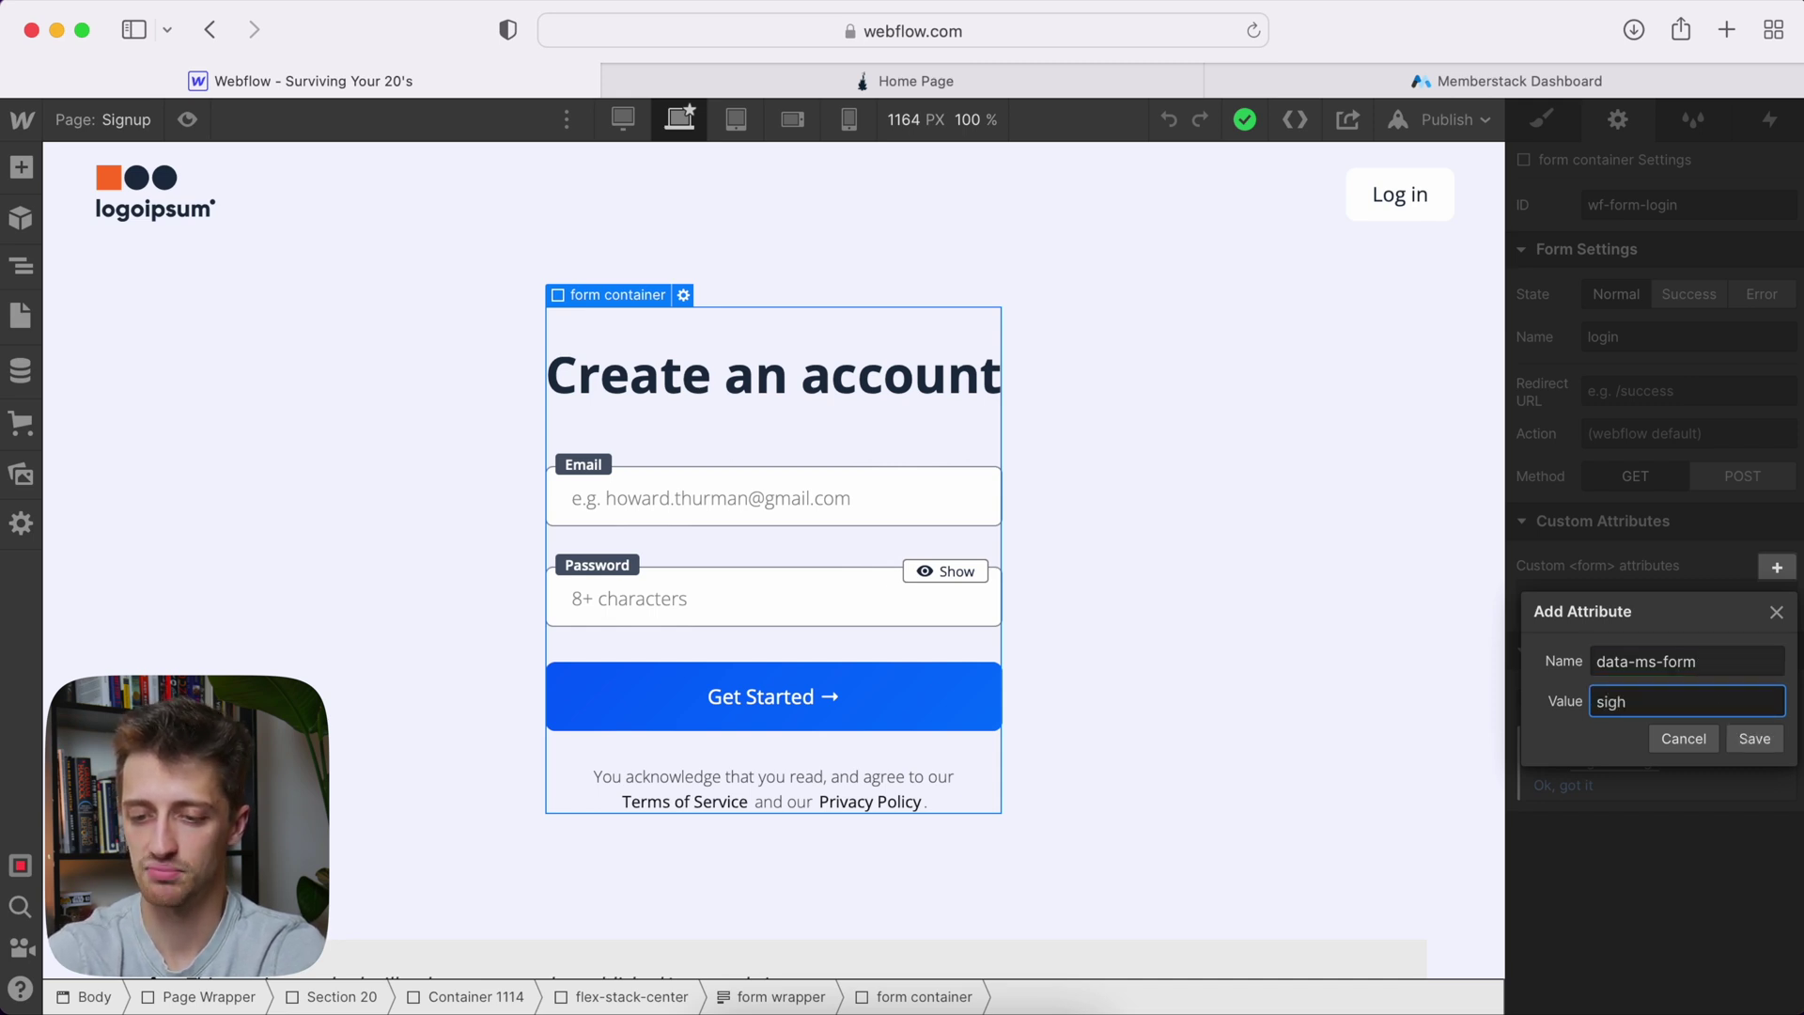
click(1753, 739)
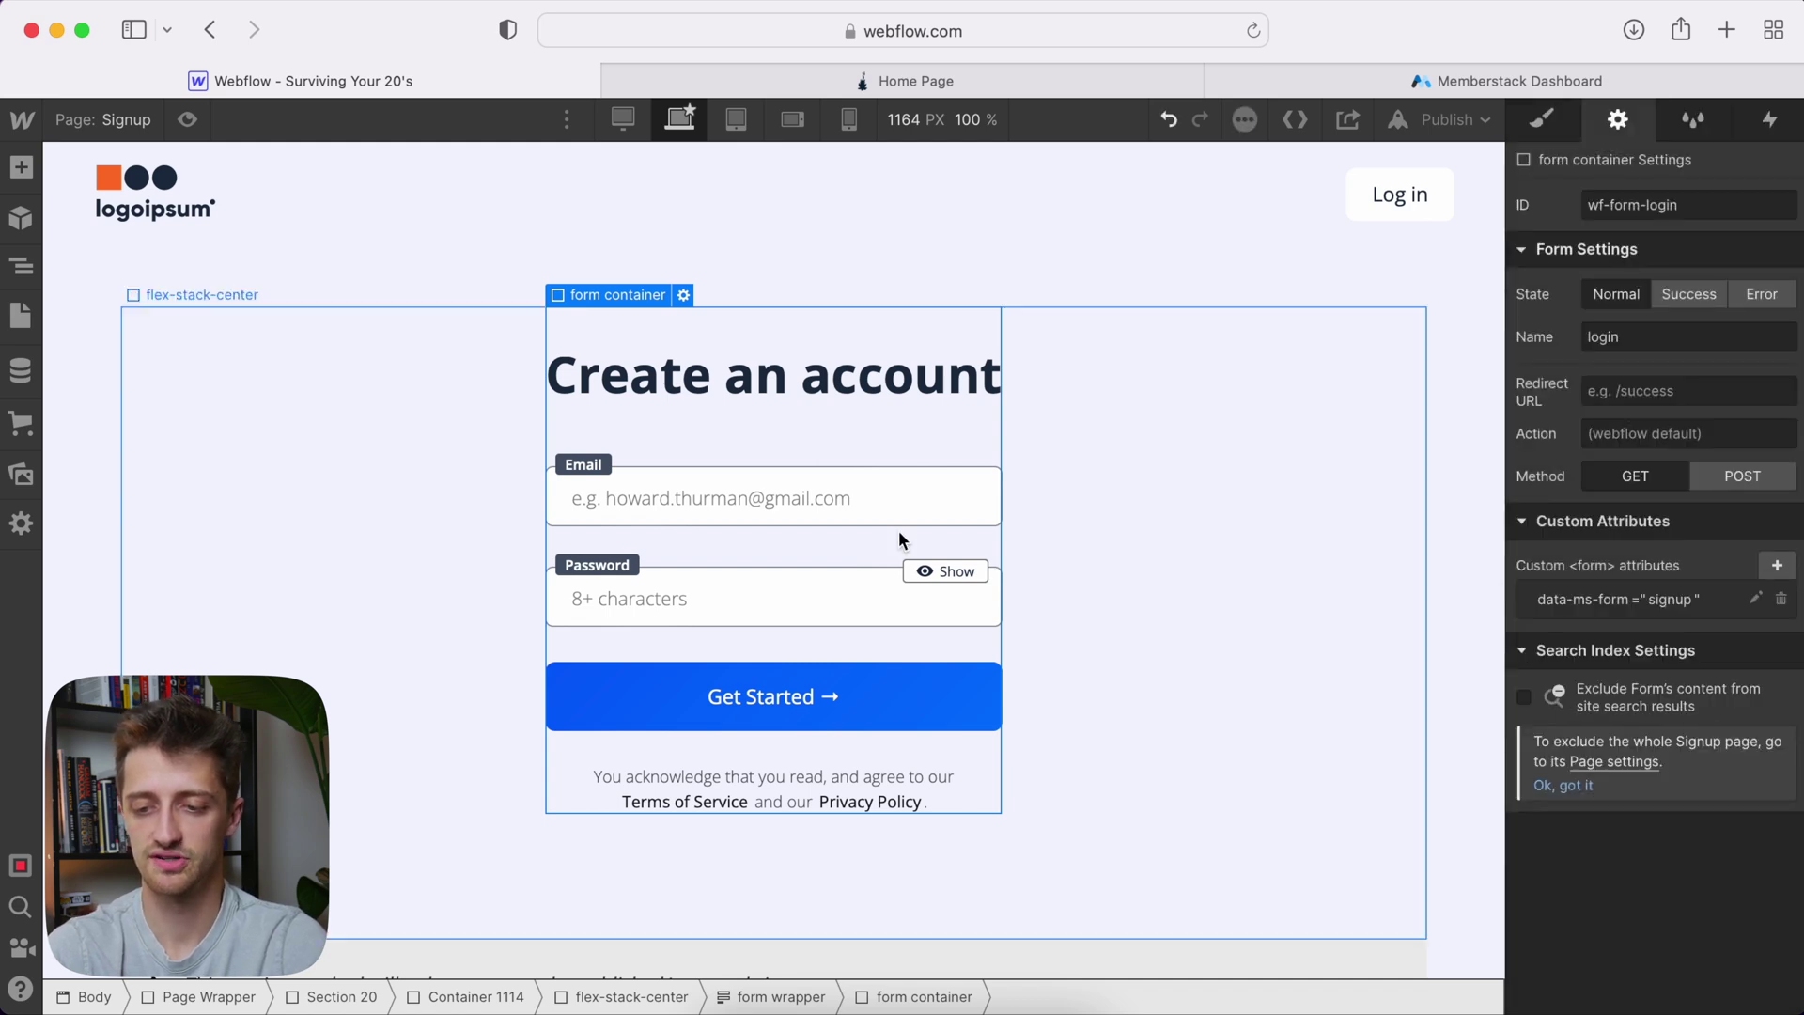
click(767, 511)
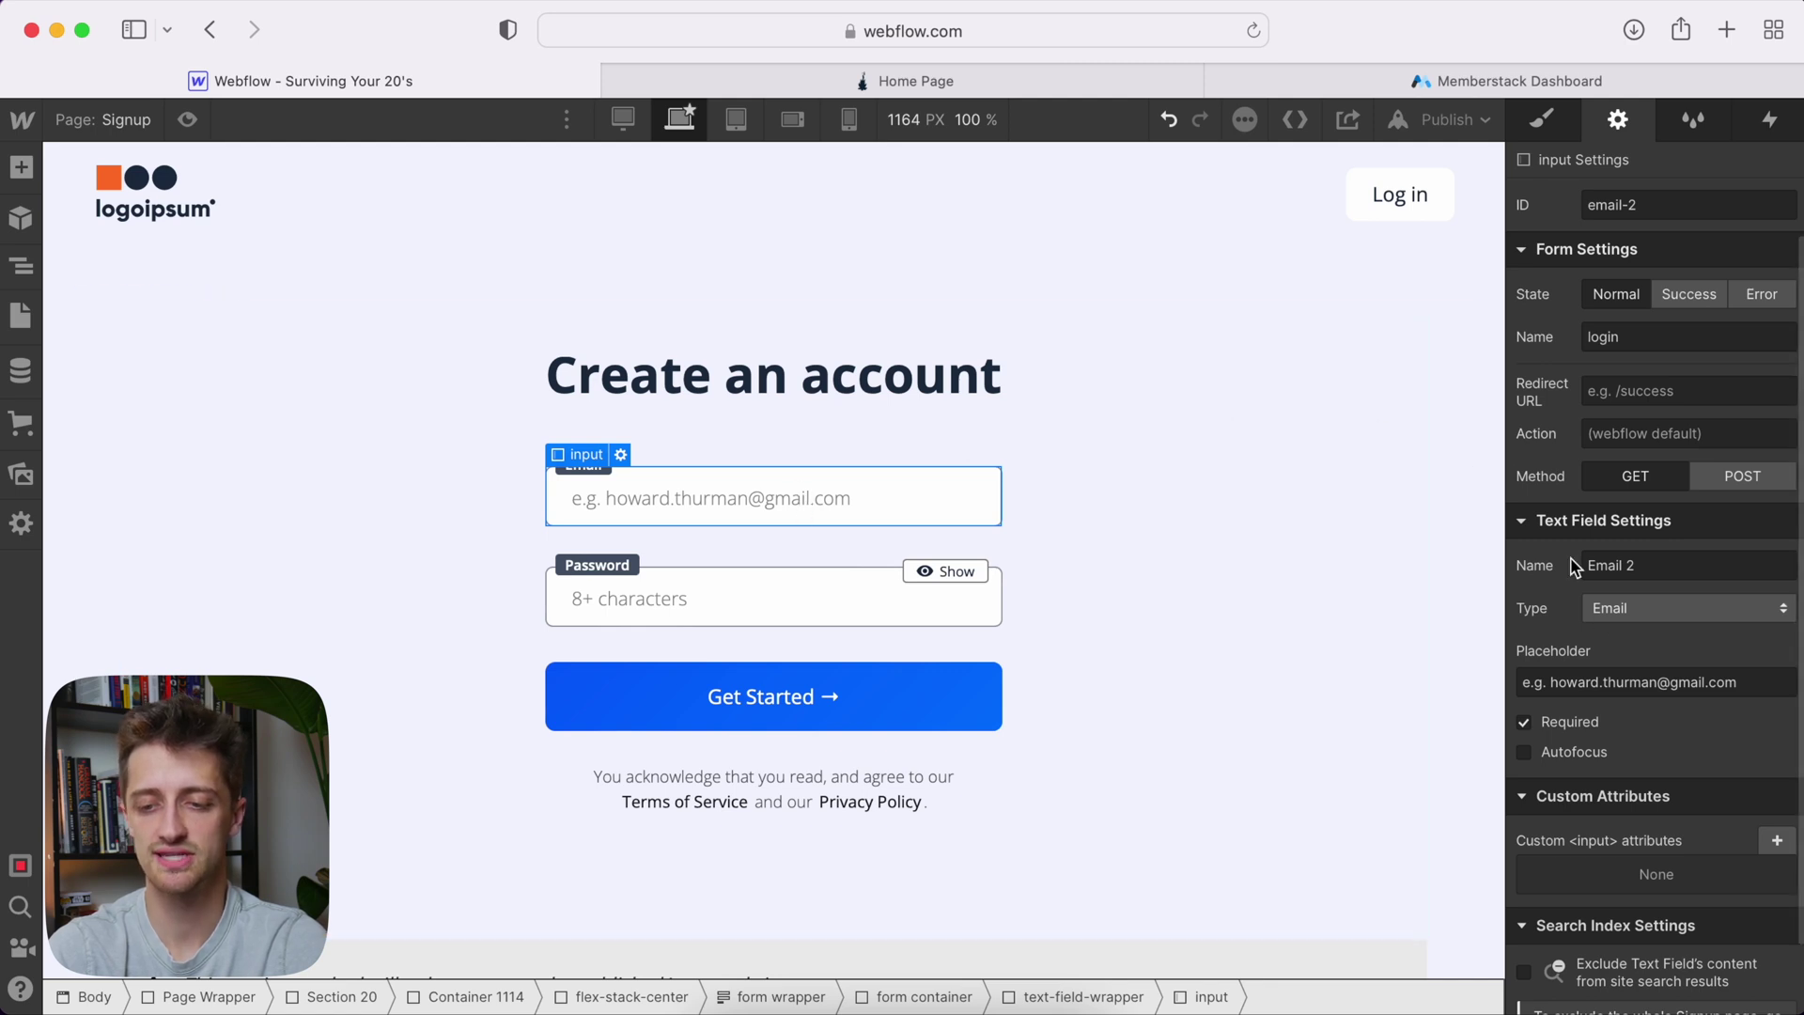
Add the custom attribute data-ms-member with value email to the Email input and save it
scroll(1635, 733, down, 2)
click(1773, 771)
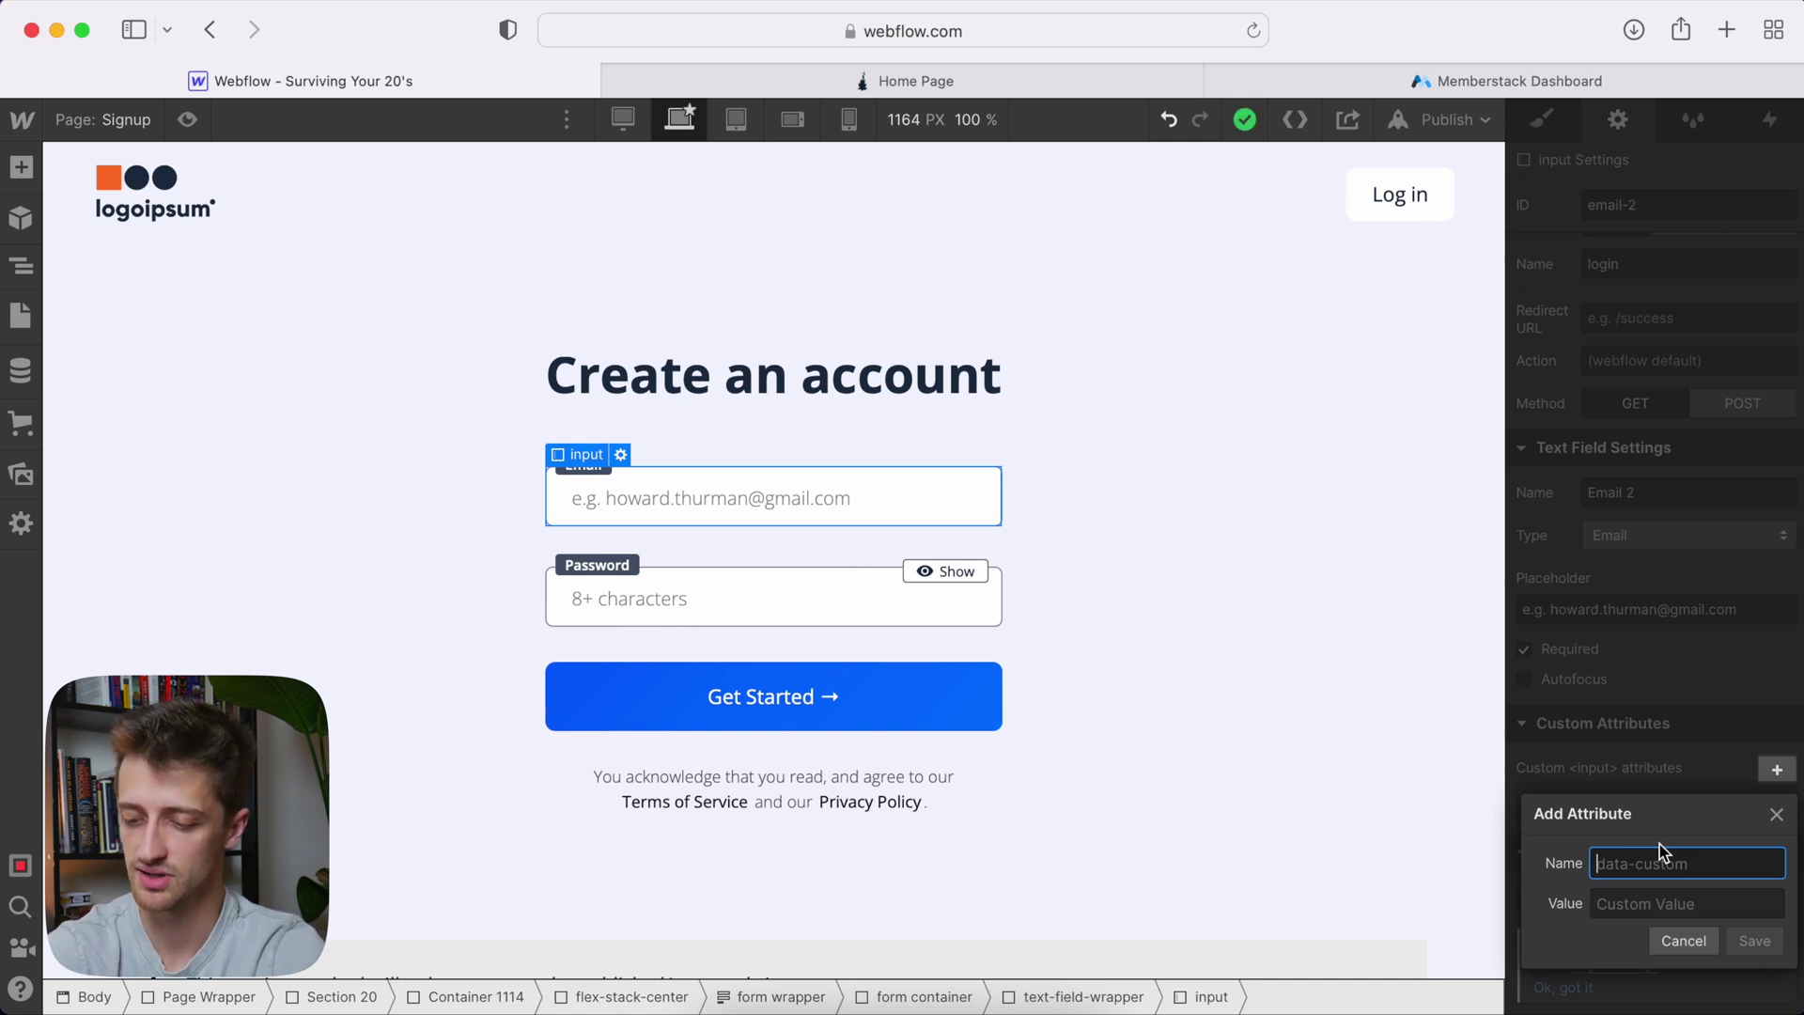
text(data-ms-)
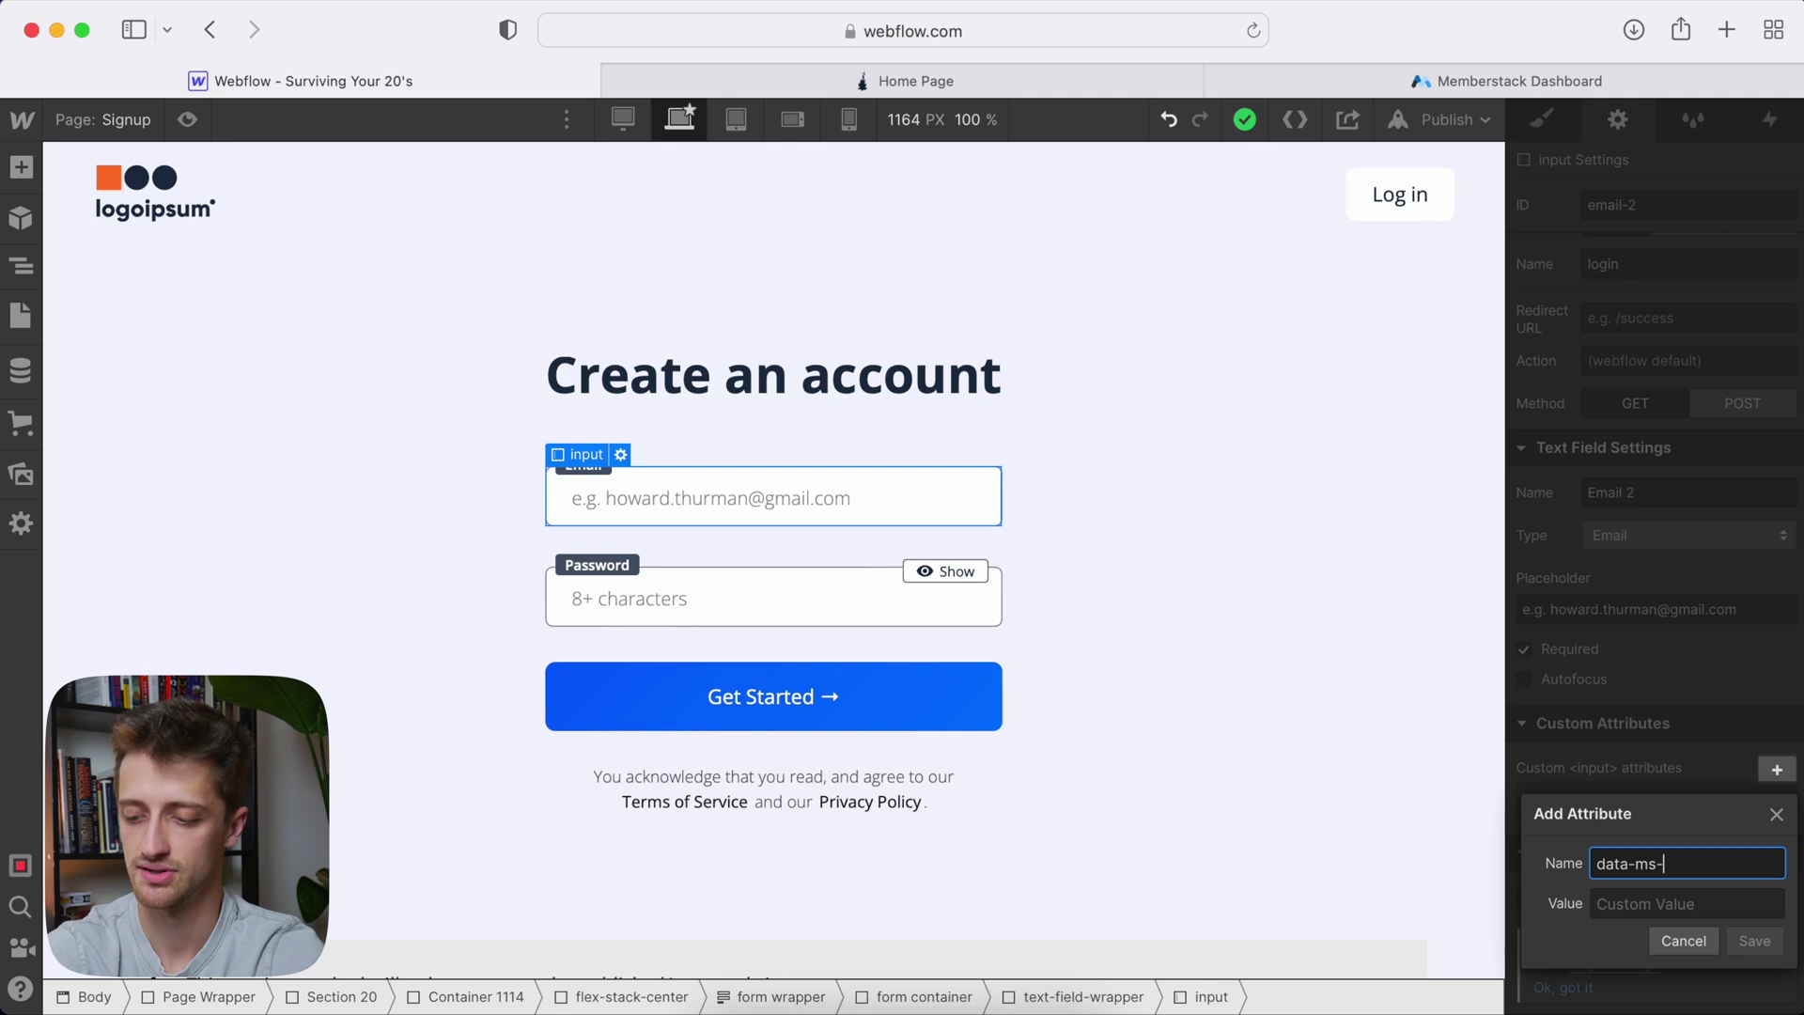
text(membere)
click(1687, 903)
text(email)
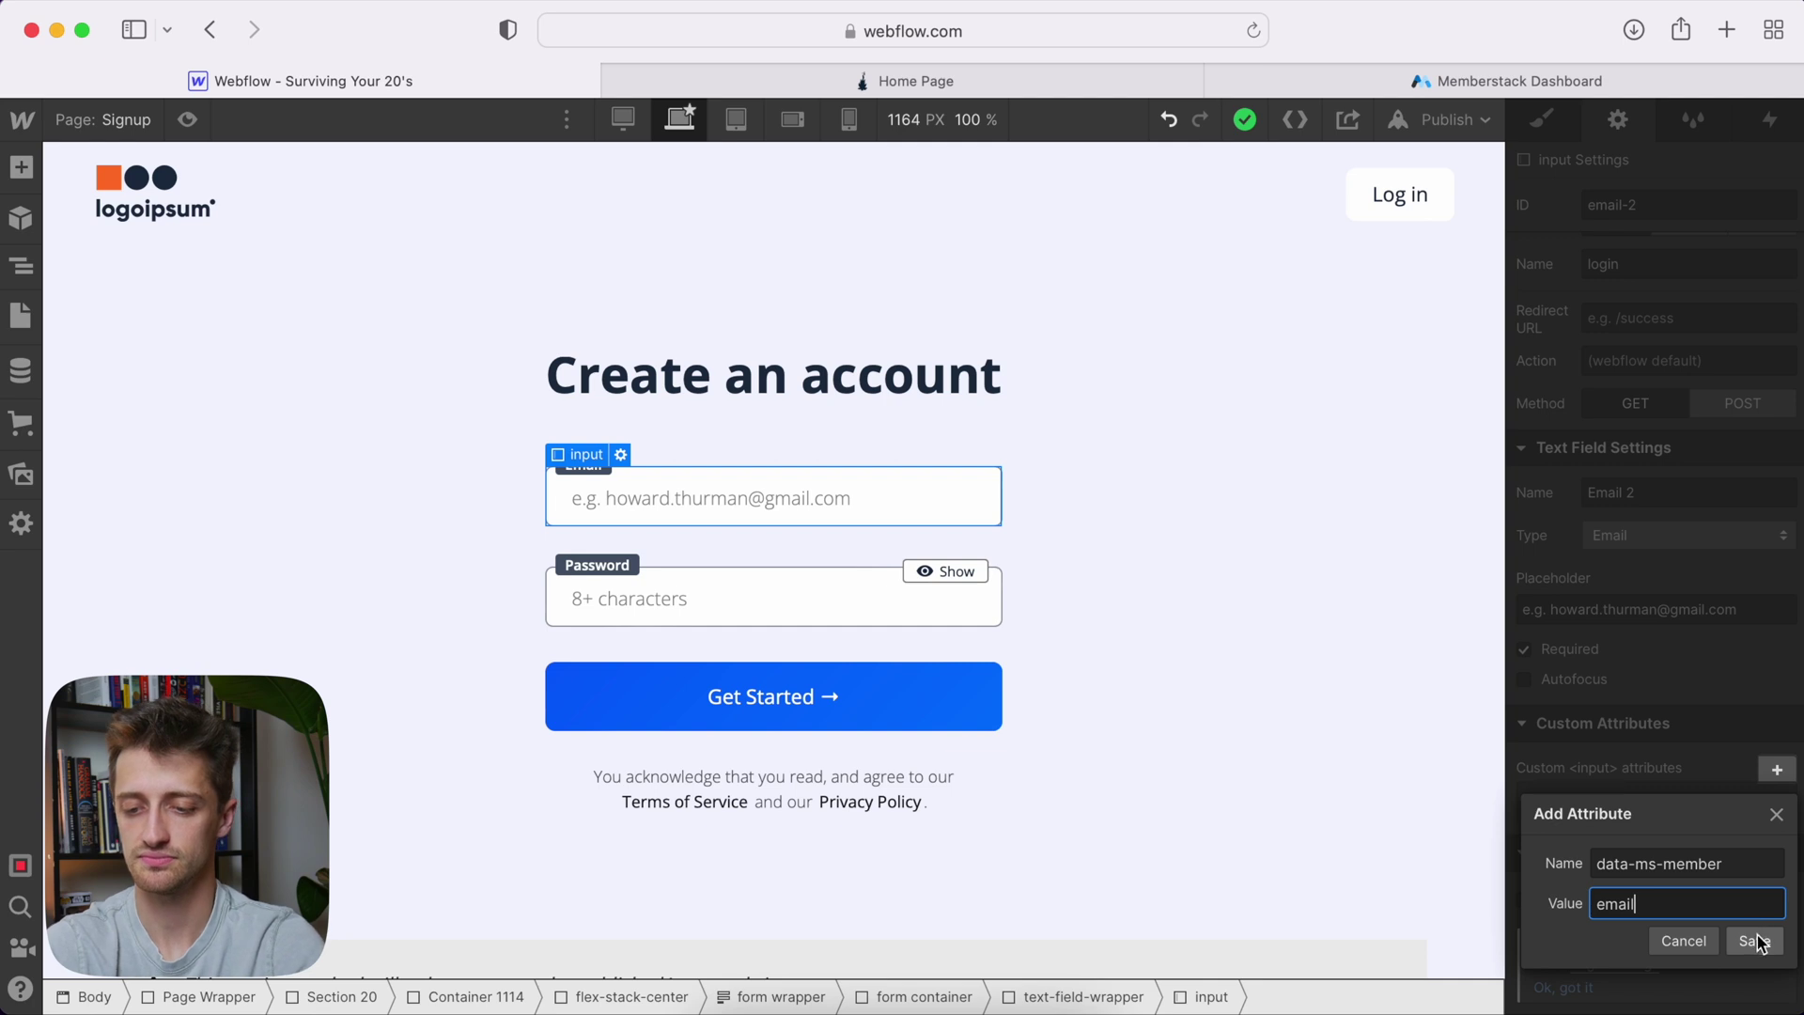
click(1755, 941)
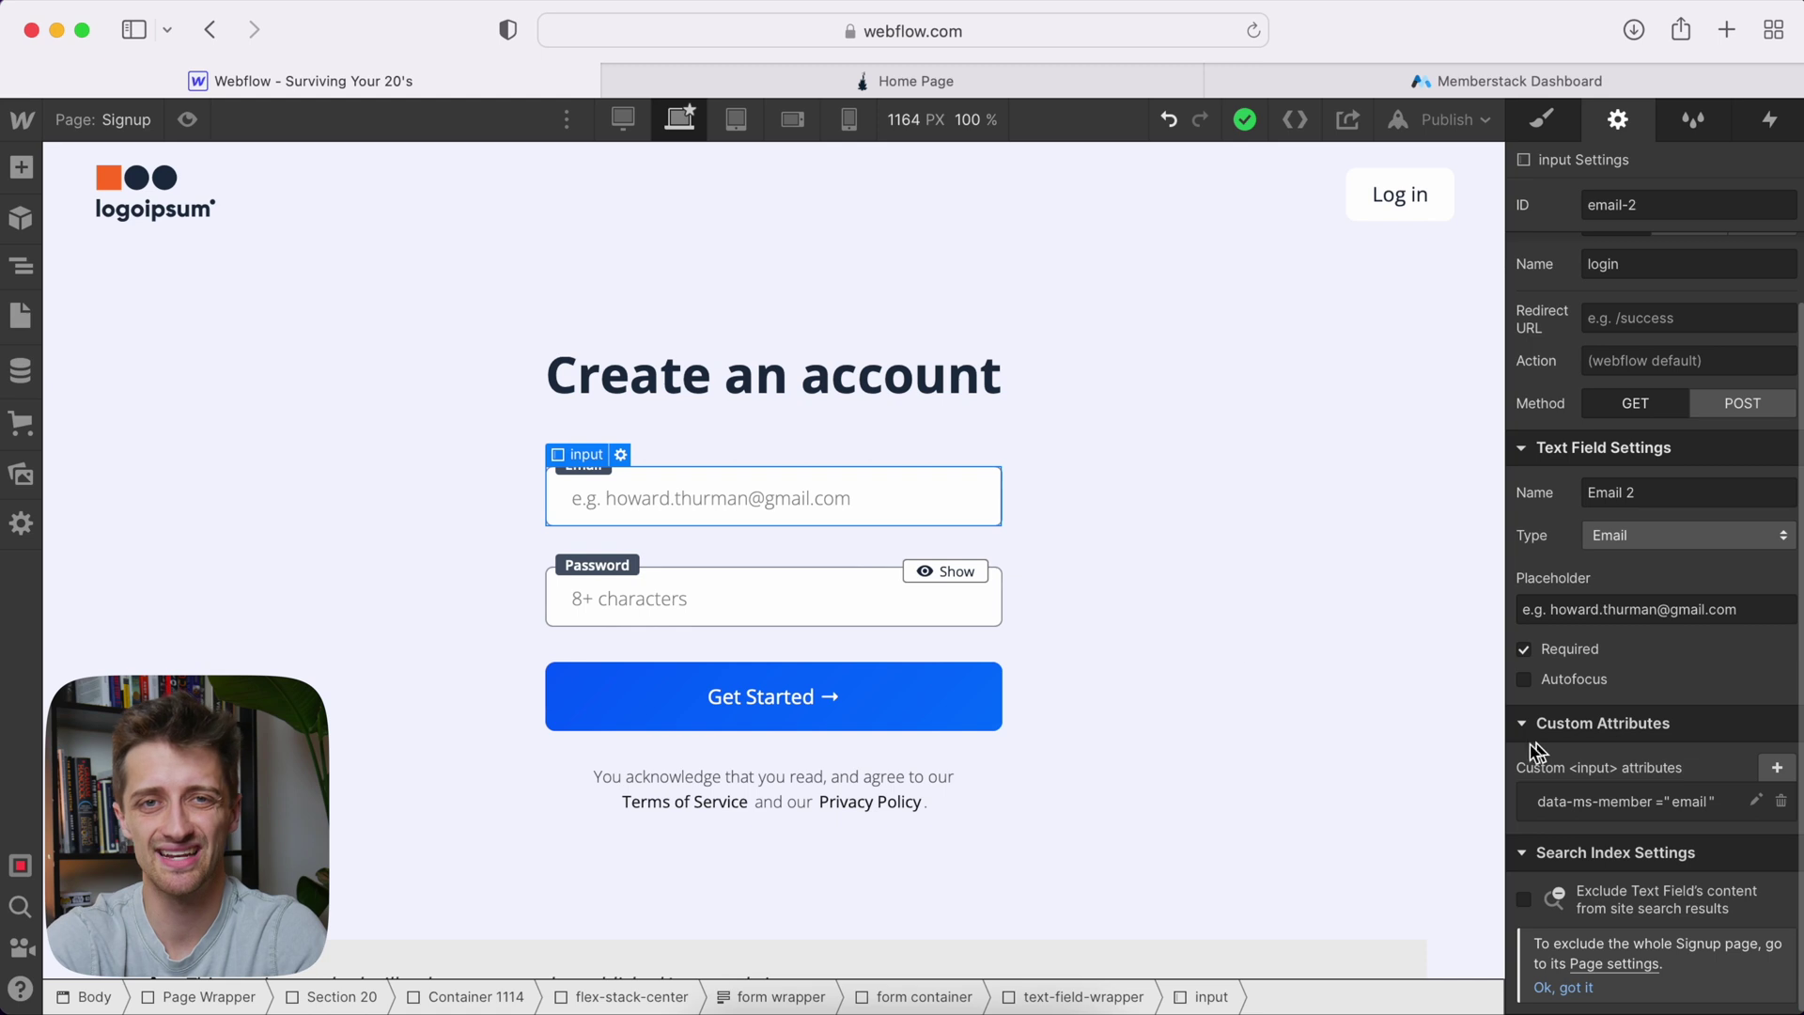
Add the custom attribute data-ms-member = password to the Password input and save it
click(780, 591)
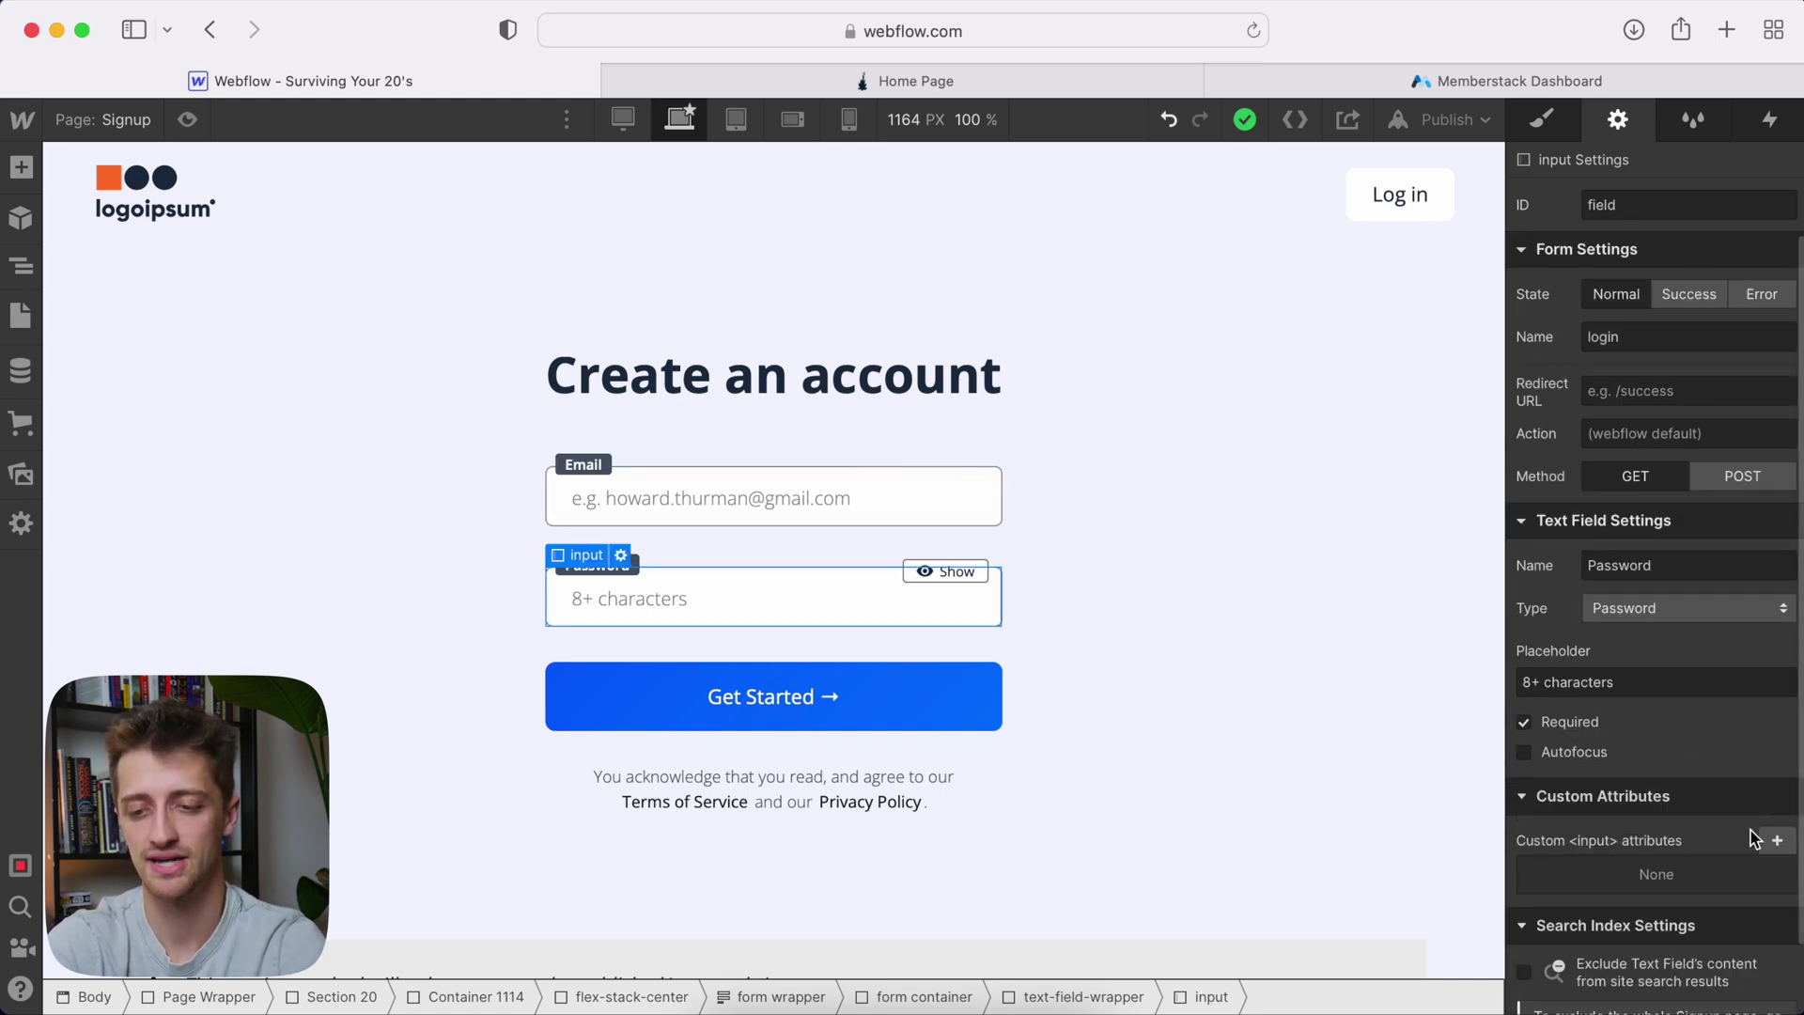
click(1777, 764)
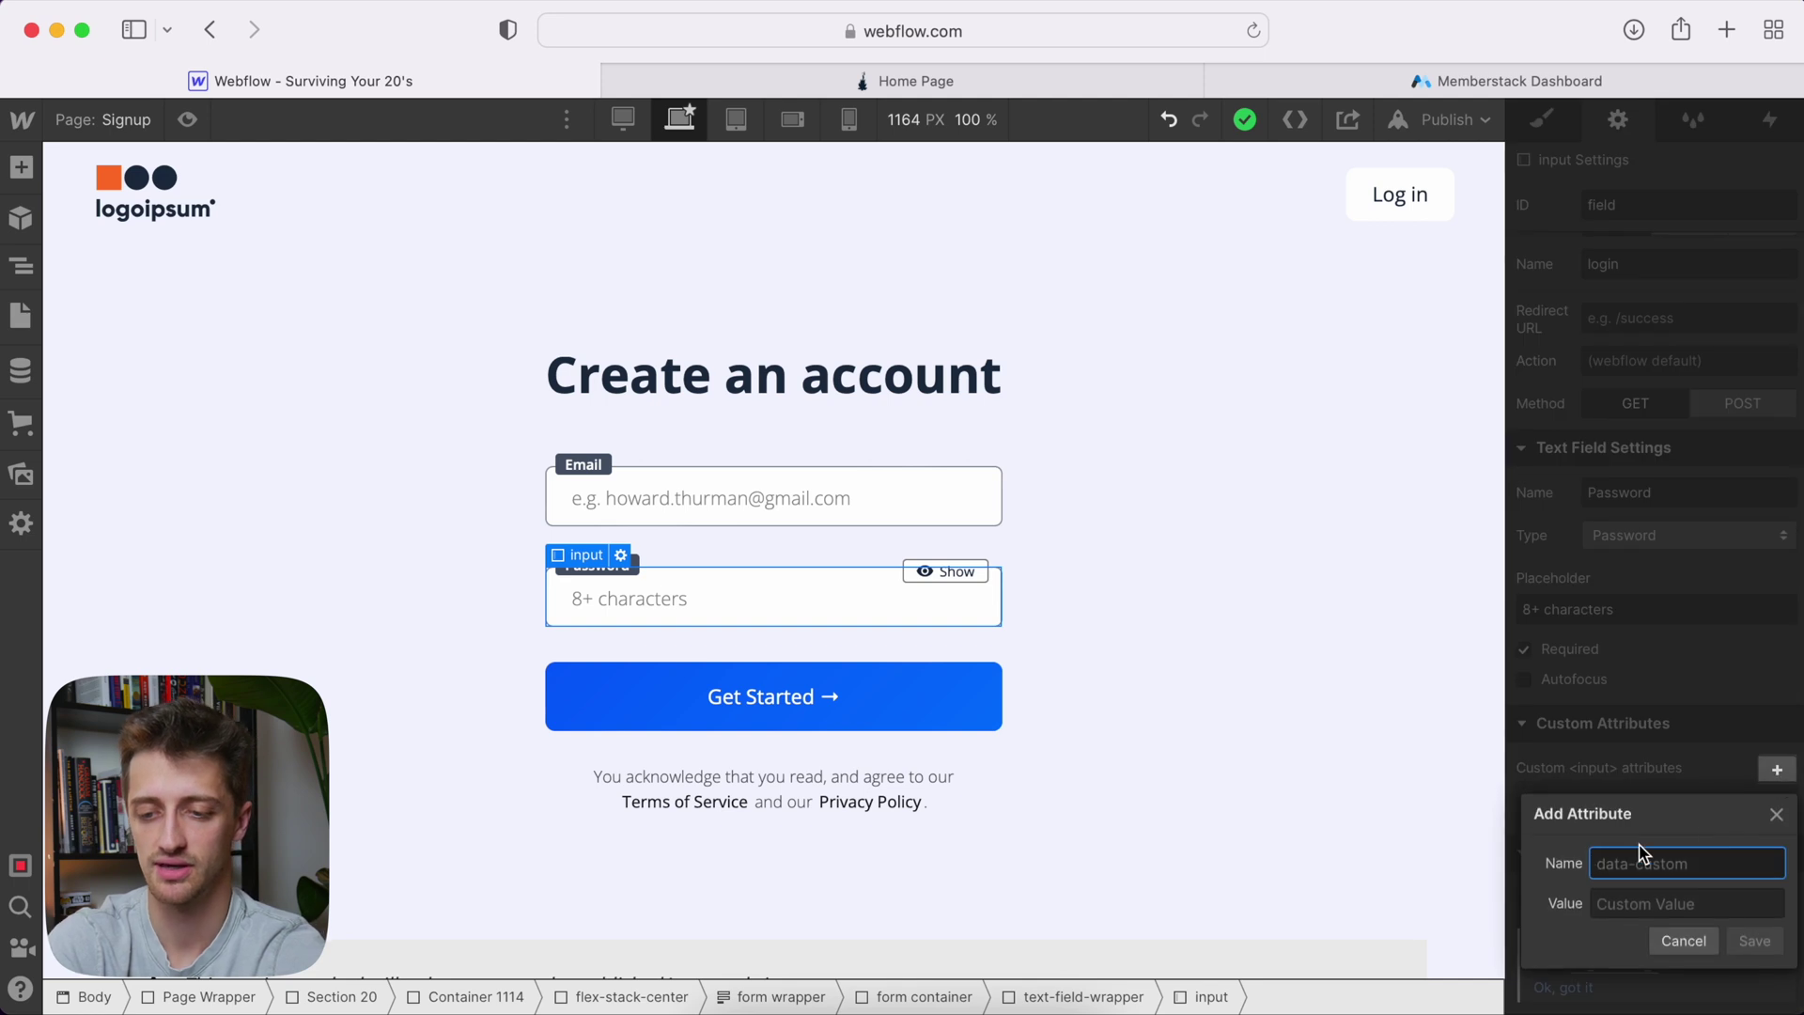
text(da)
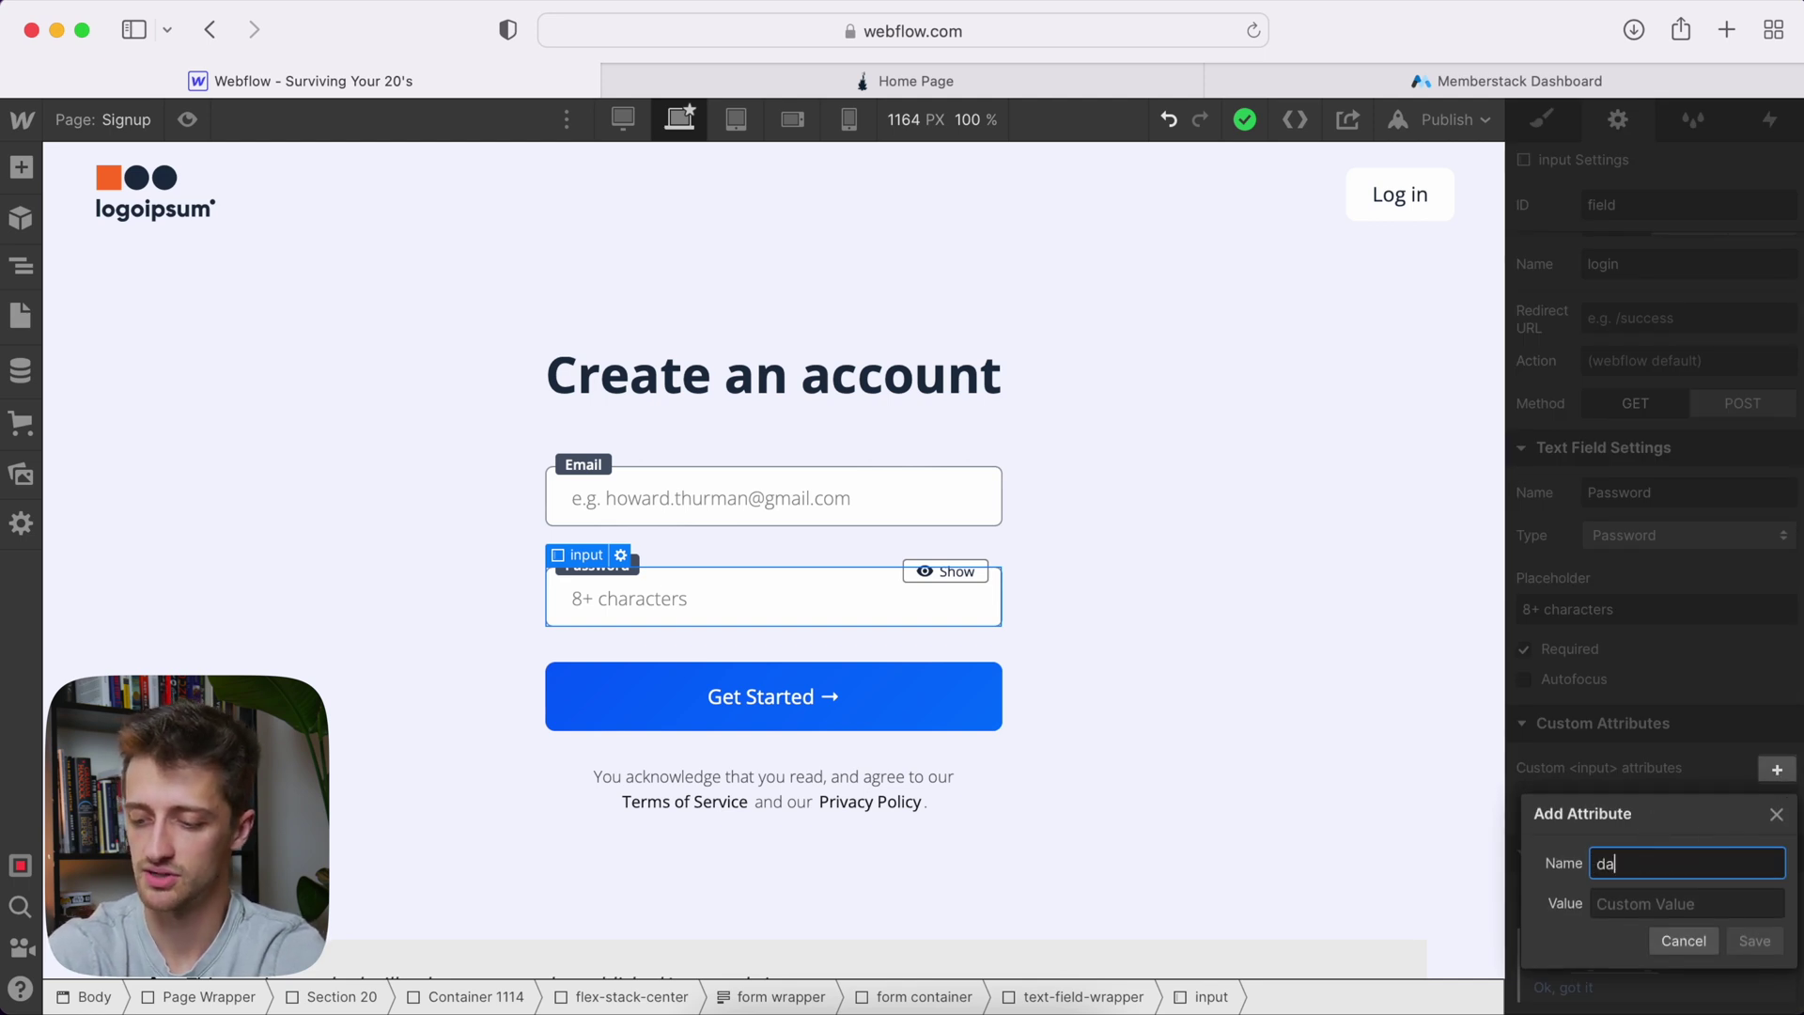
text(ta0ms-)
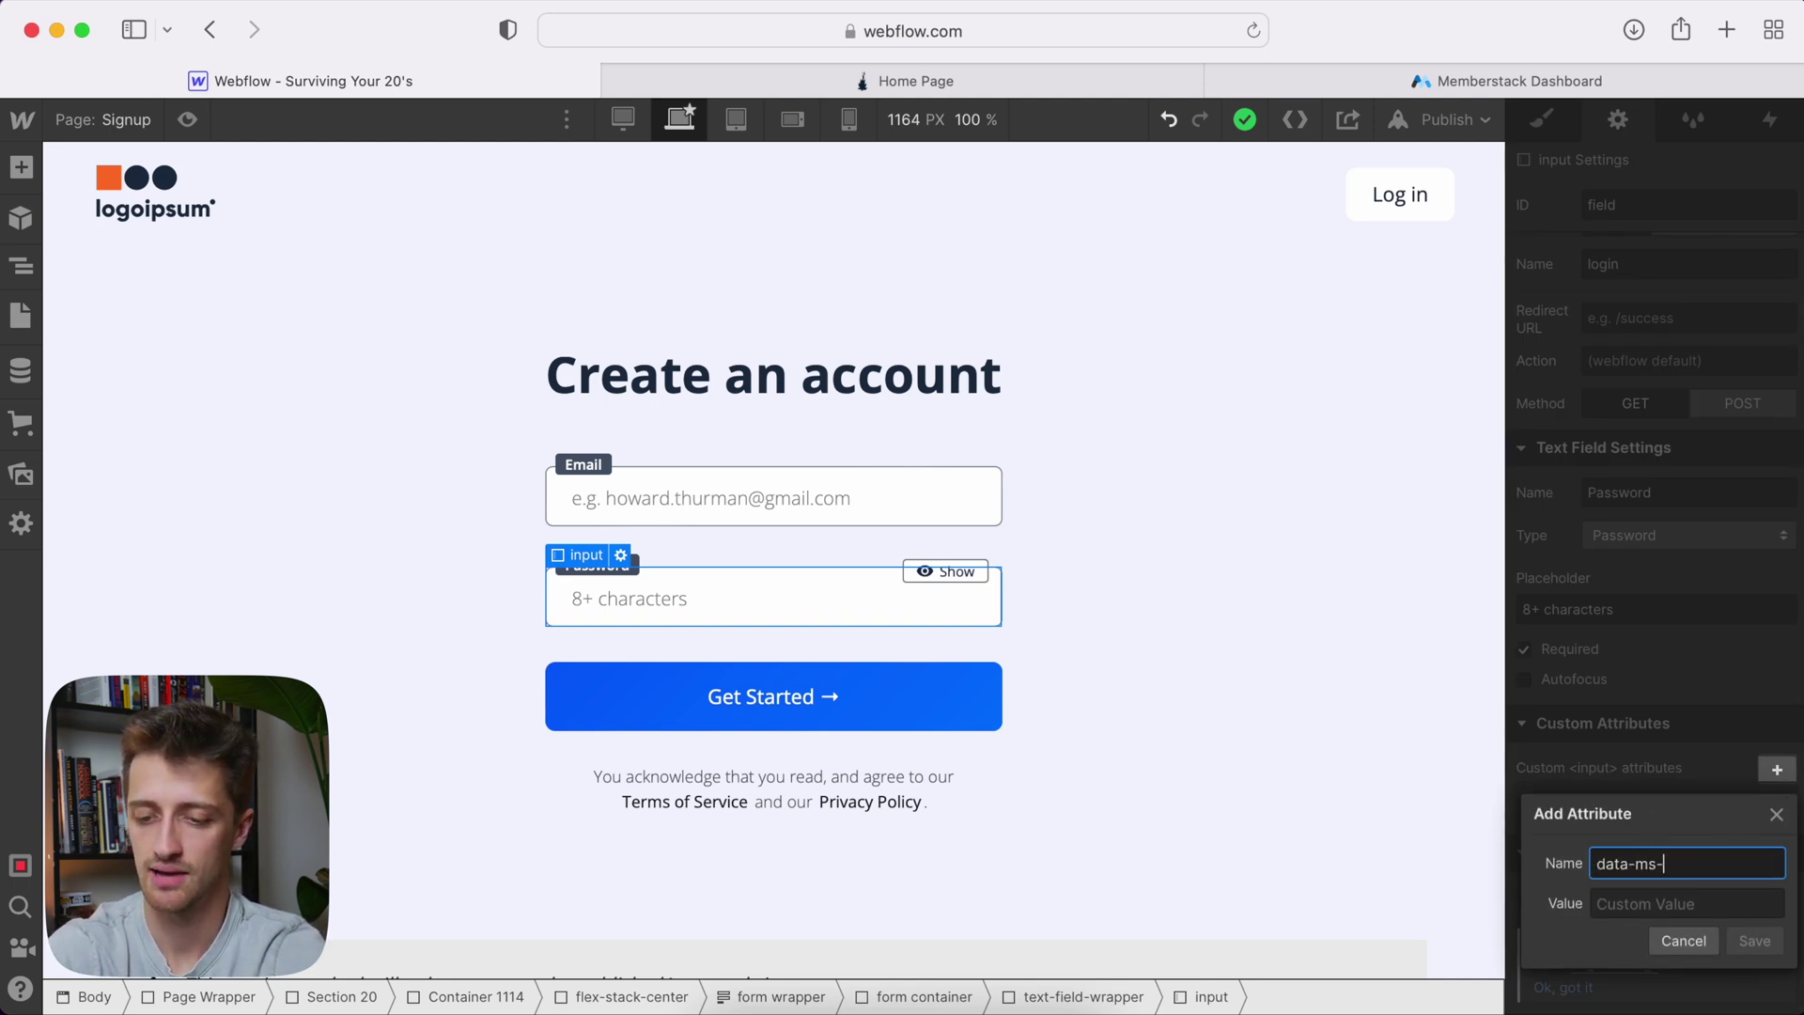
text(member)
key(Tab)
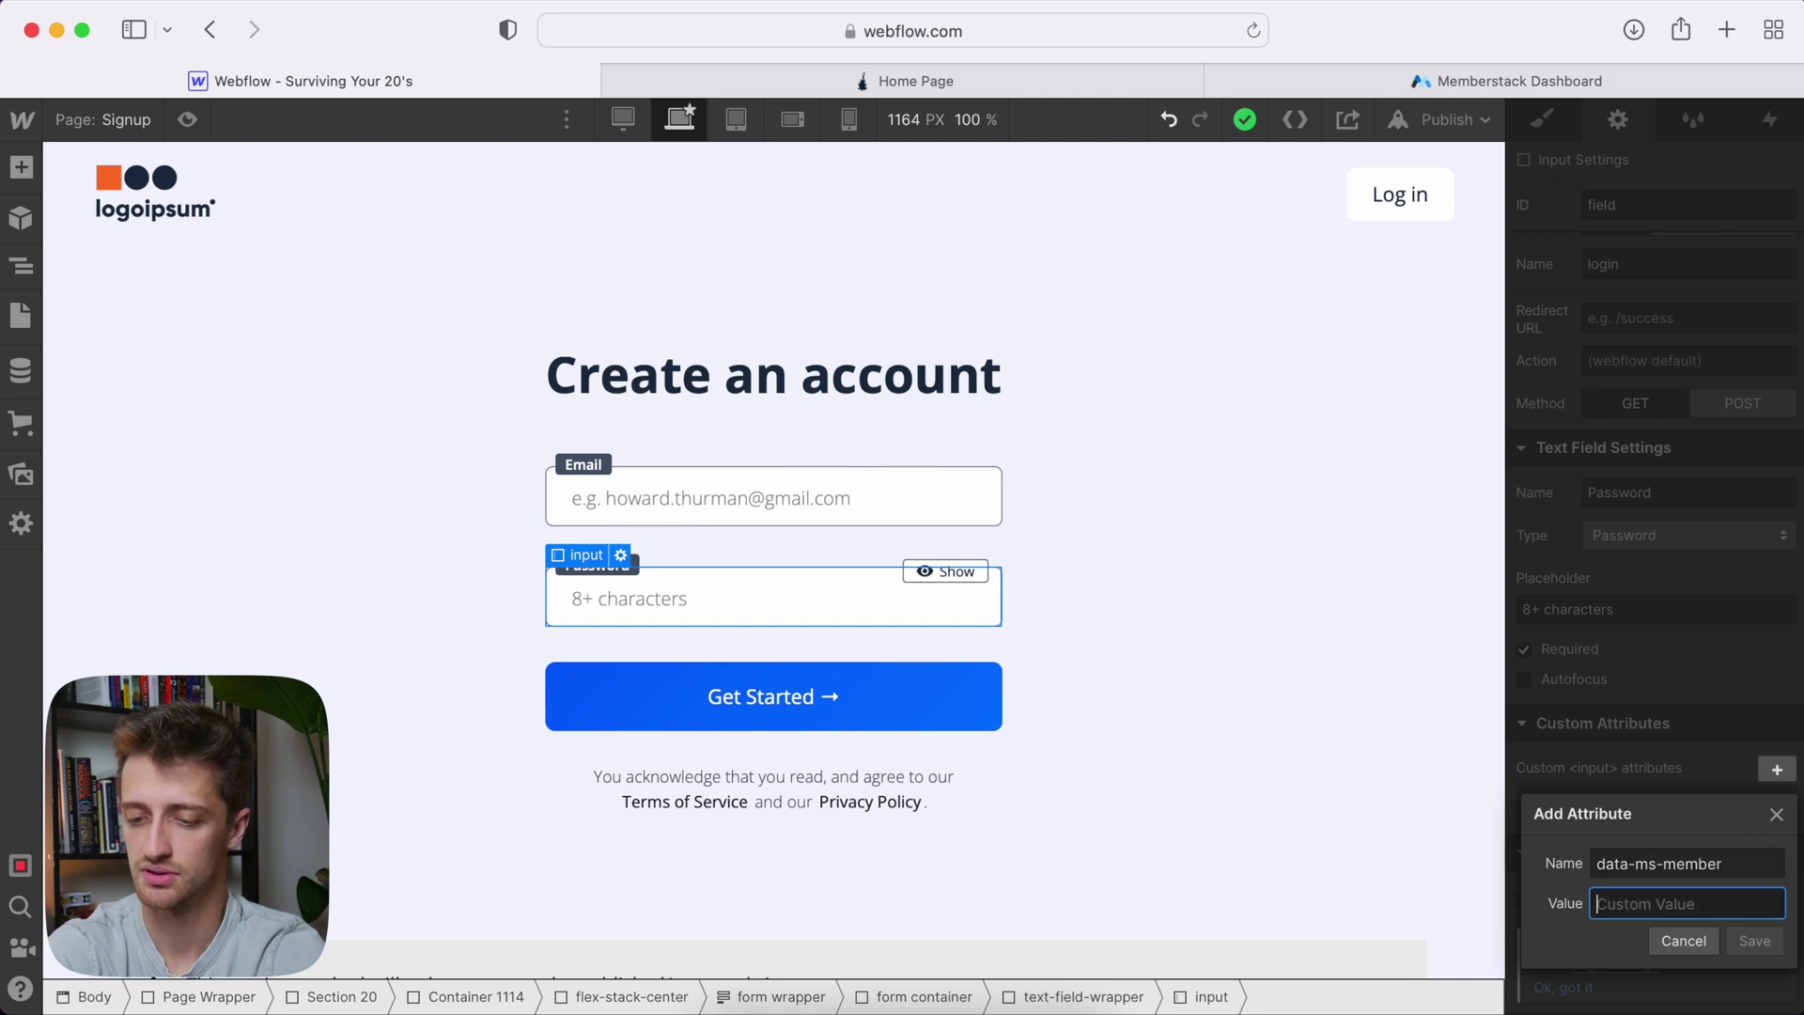
text(password)
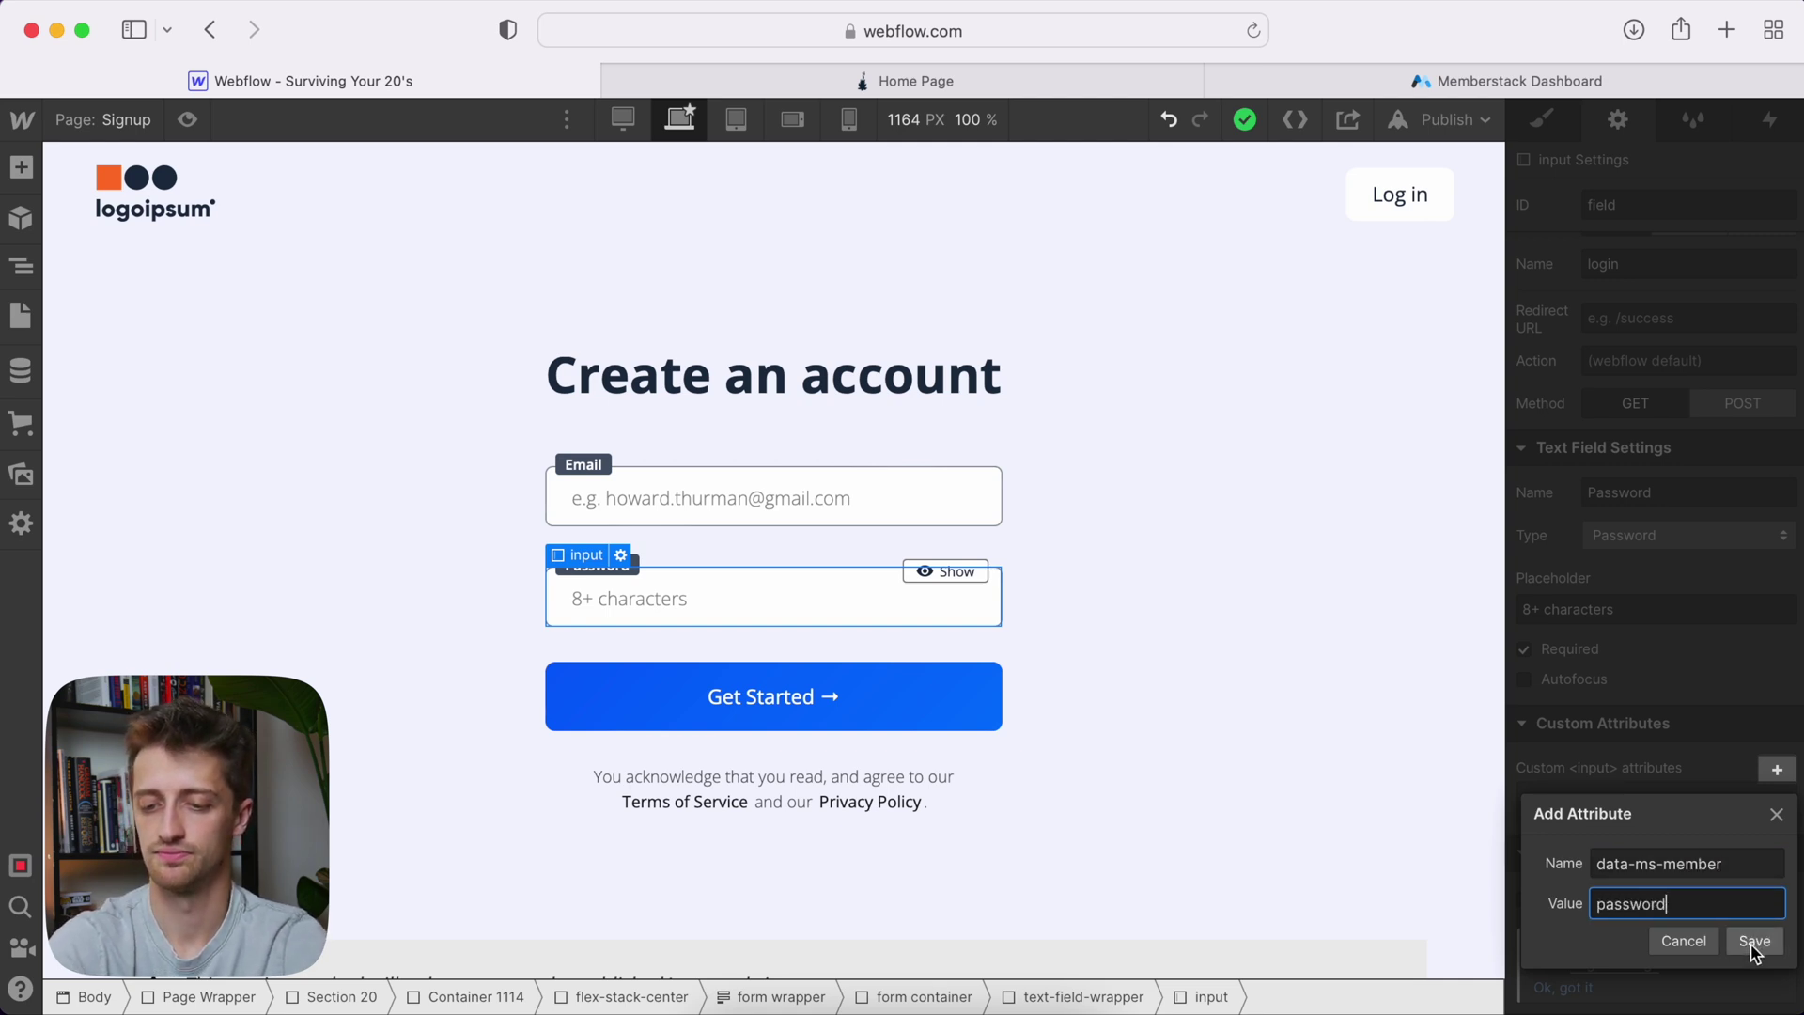
click(1755, 942)
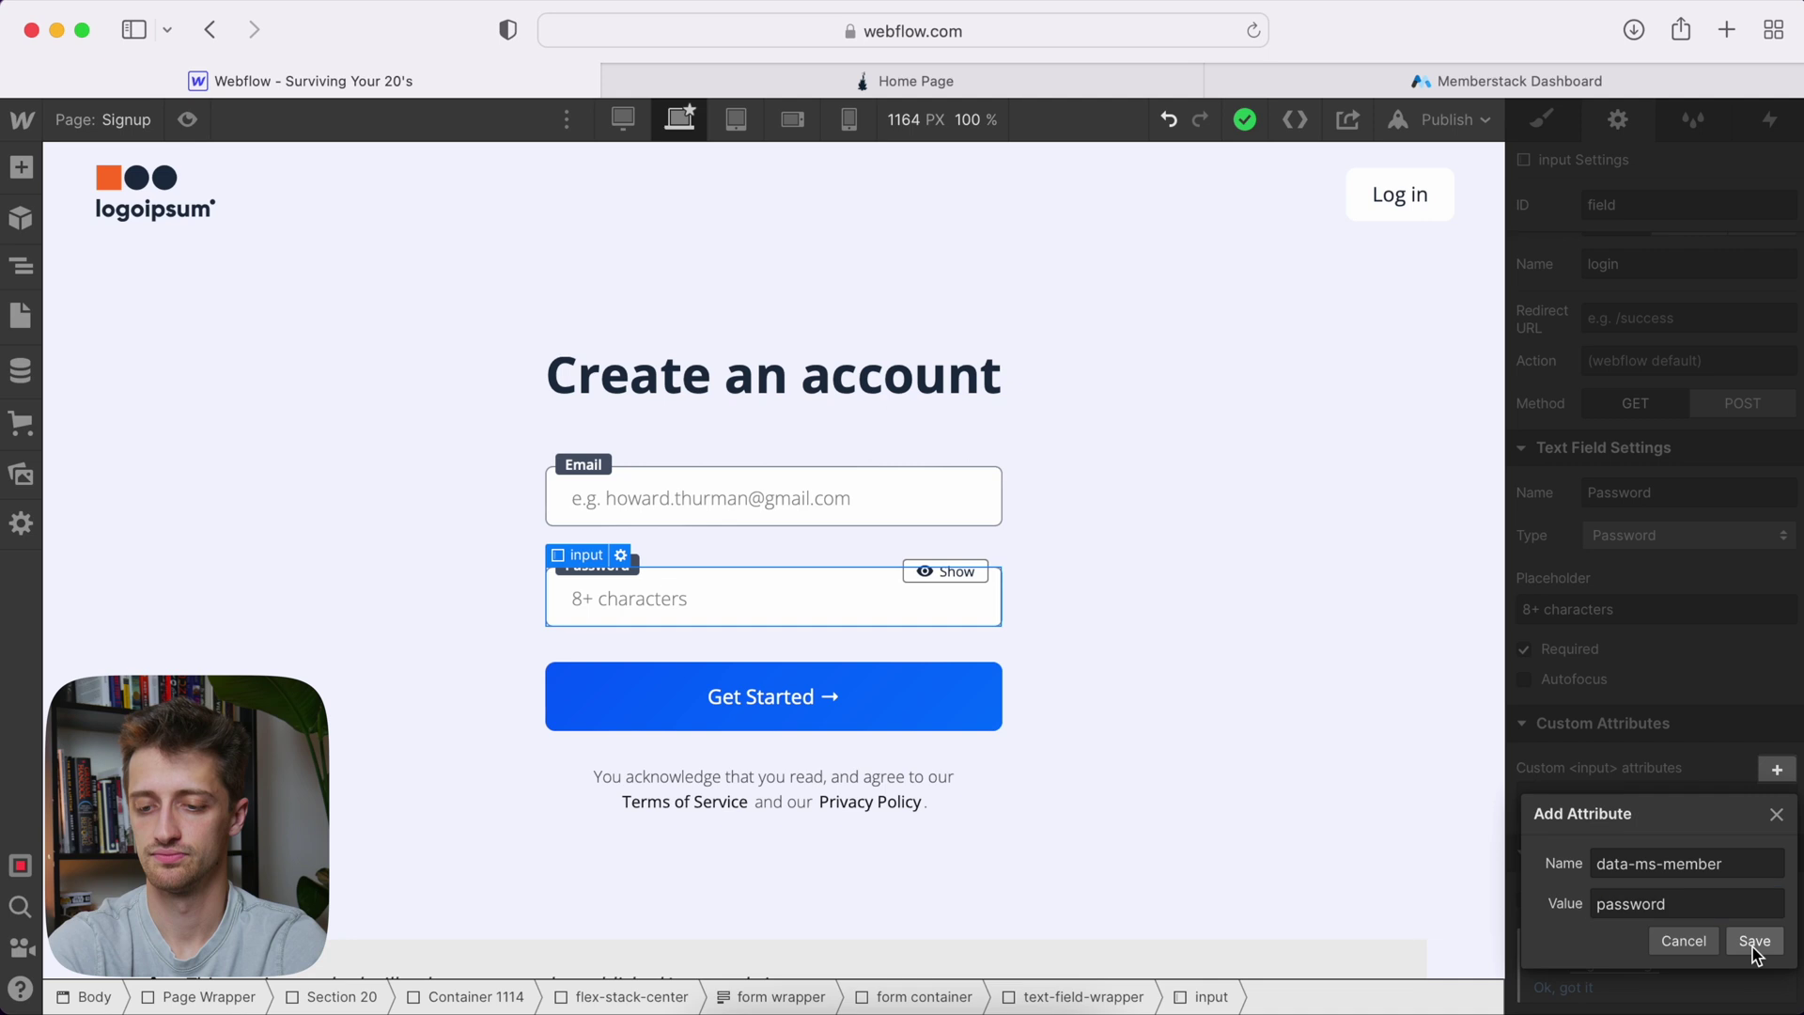
Enter a second Password input attribute, data-show, with value true
click(1777, 768)
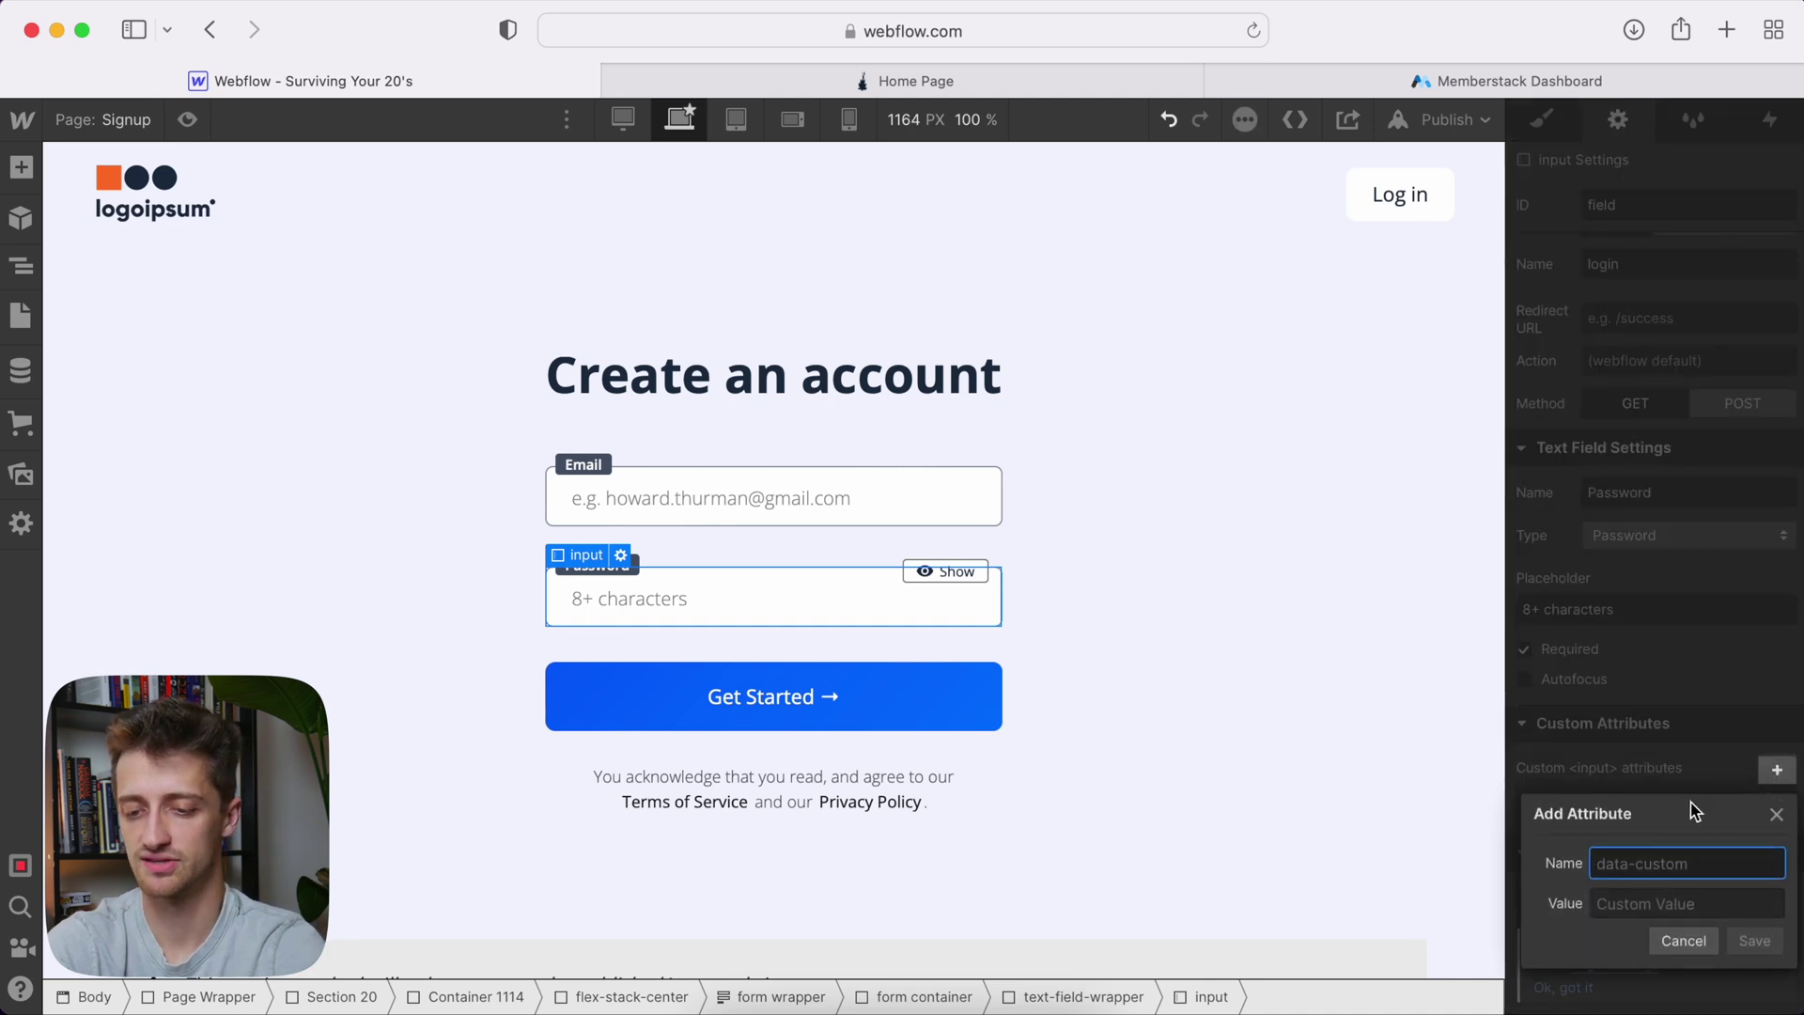
text(data)
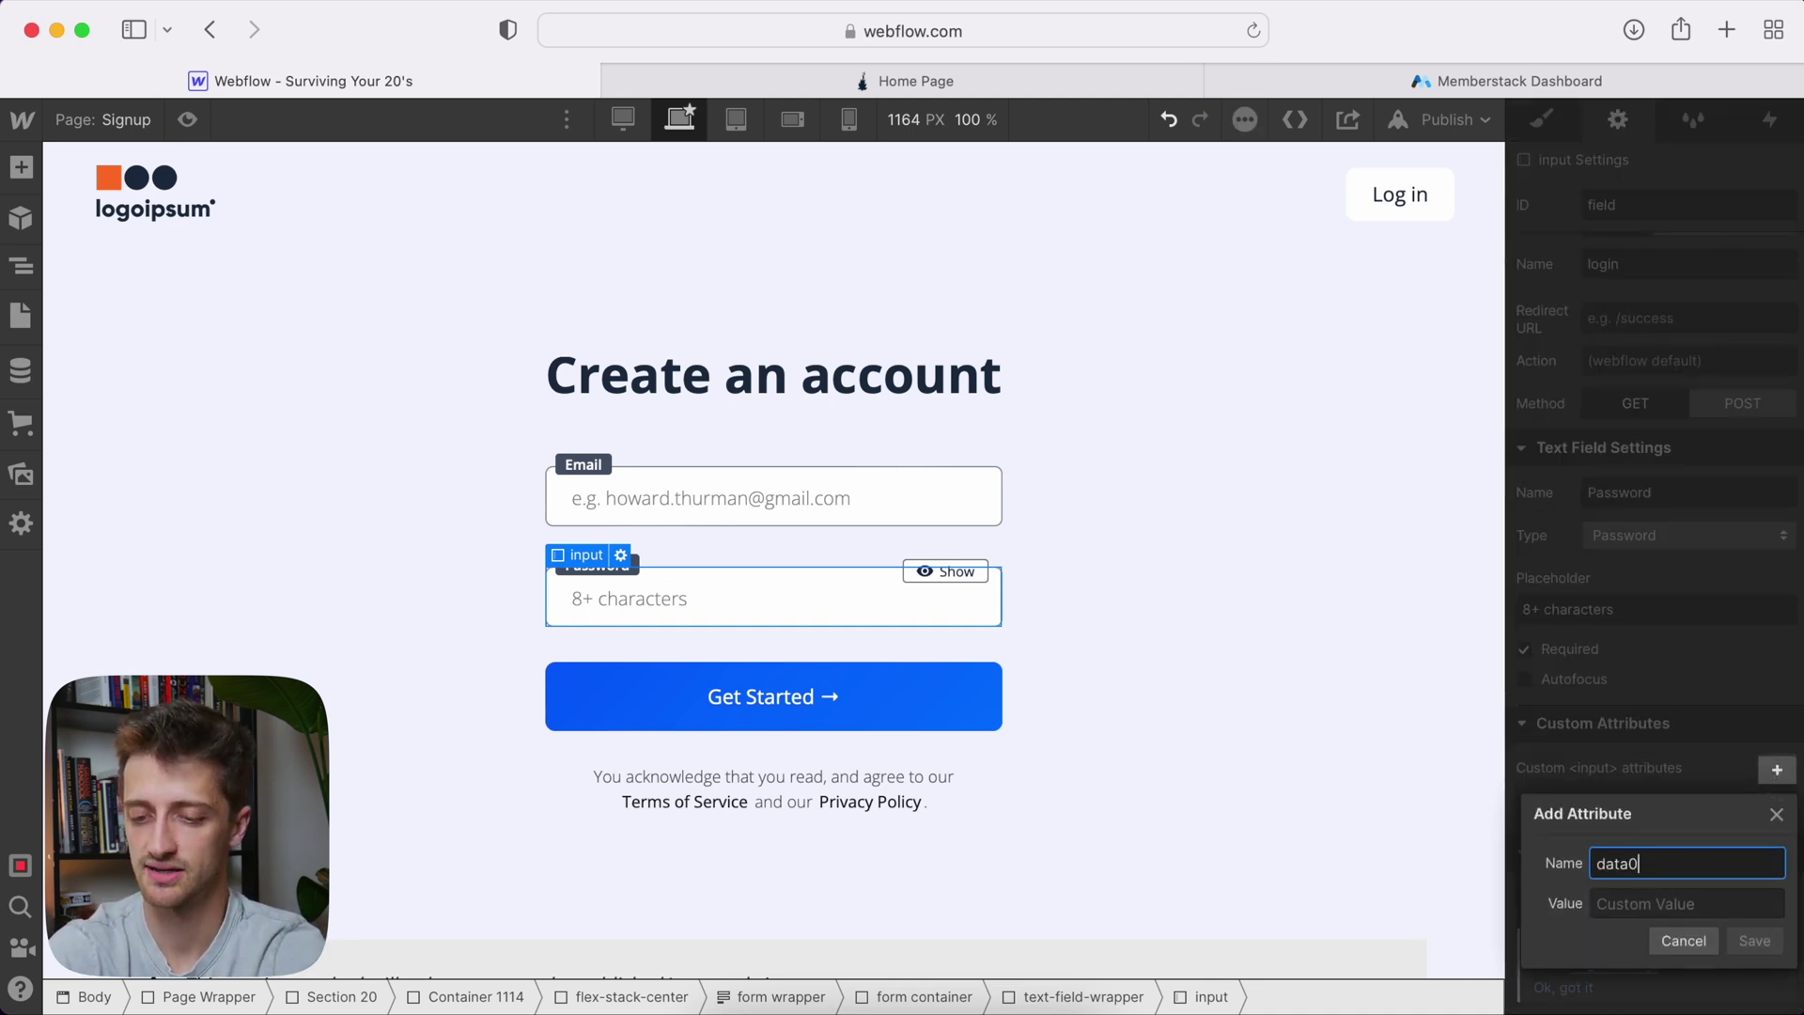
text(-show)
key(Tab)
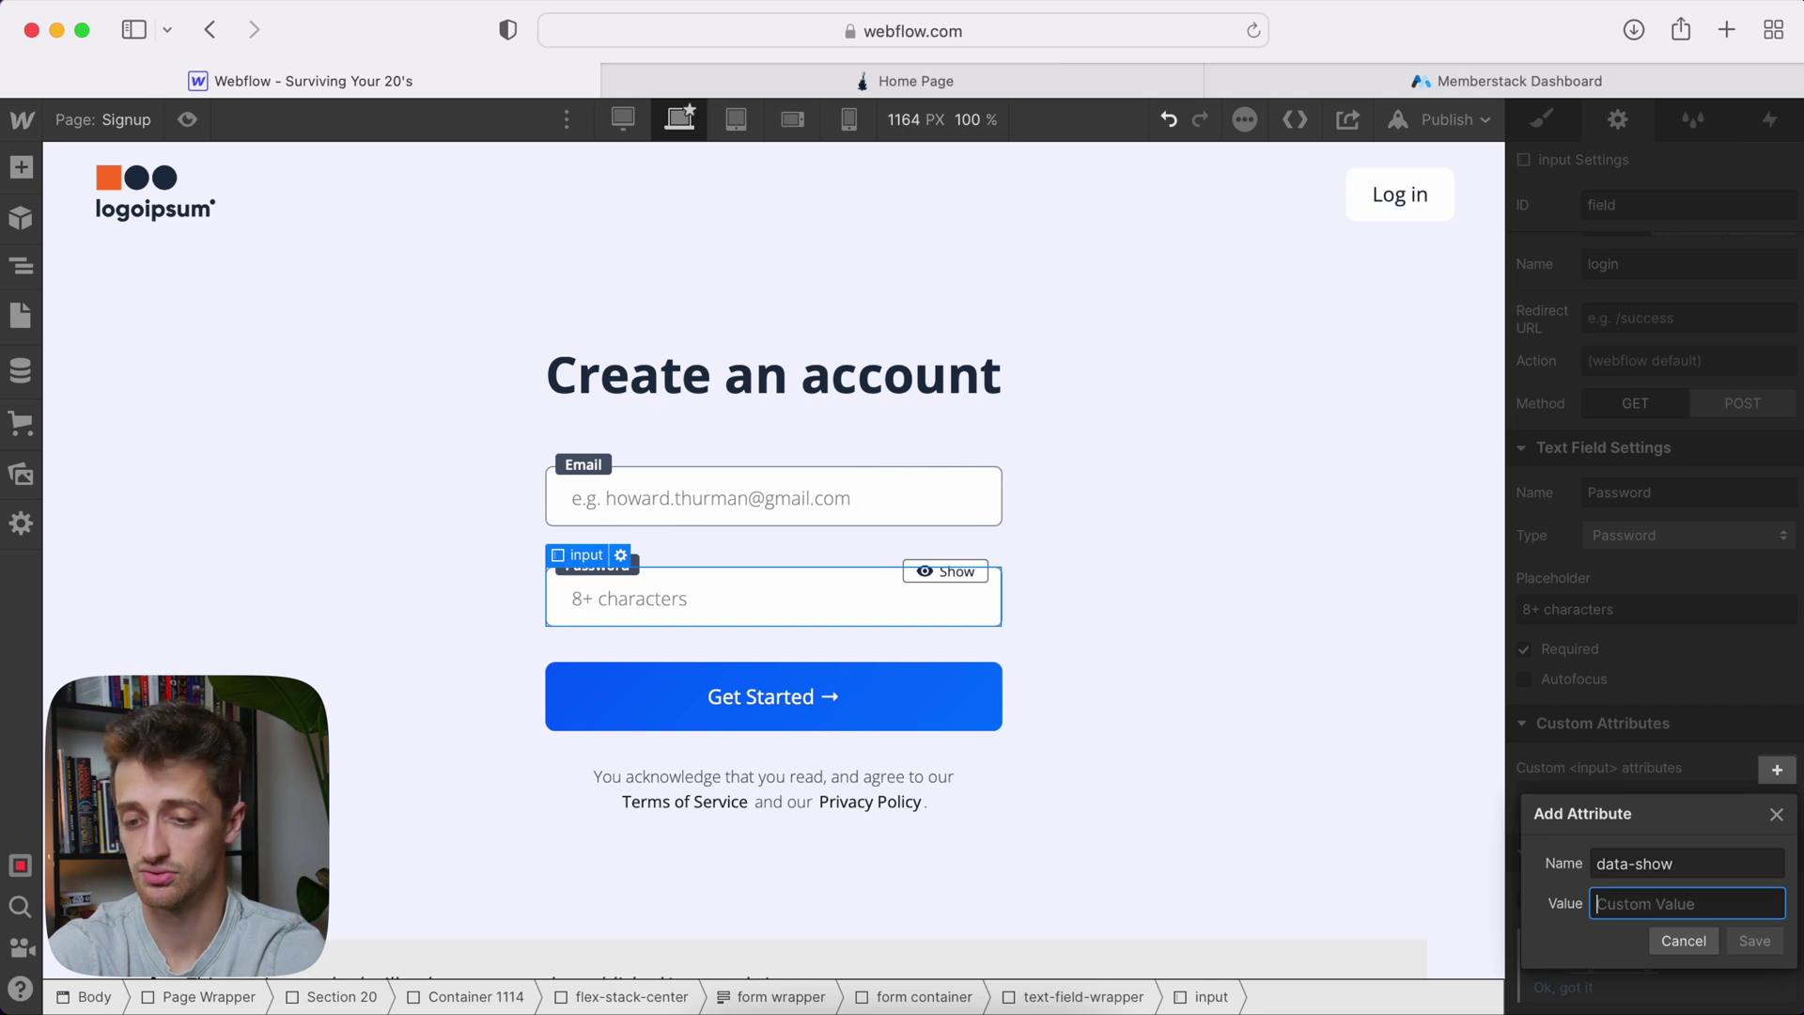
text(true)
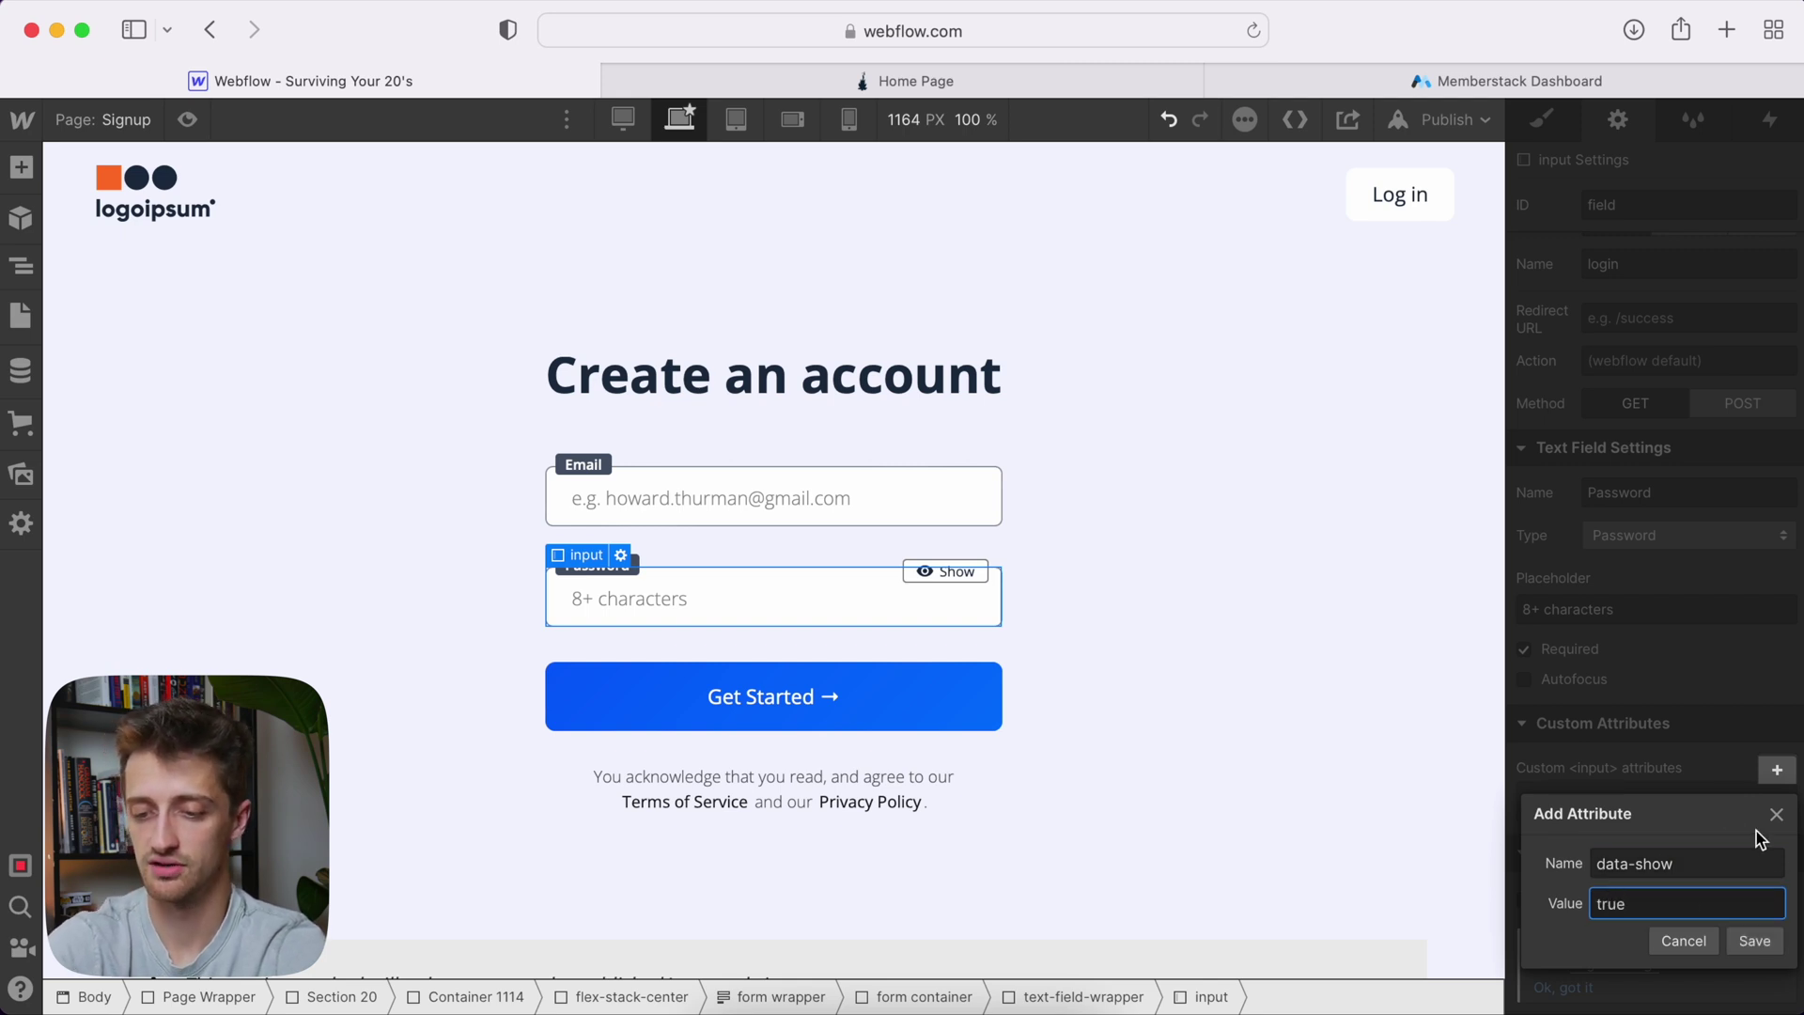
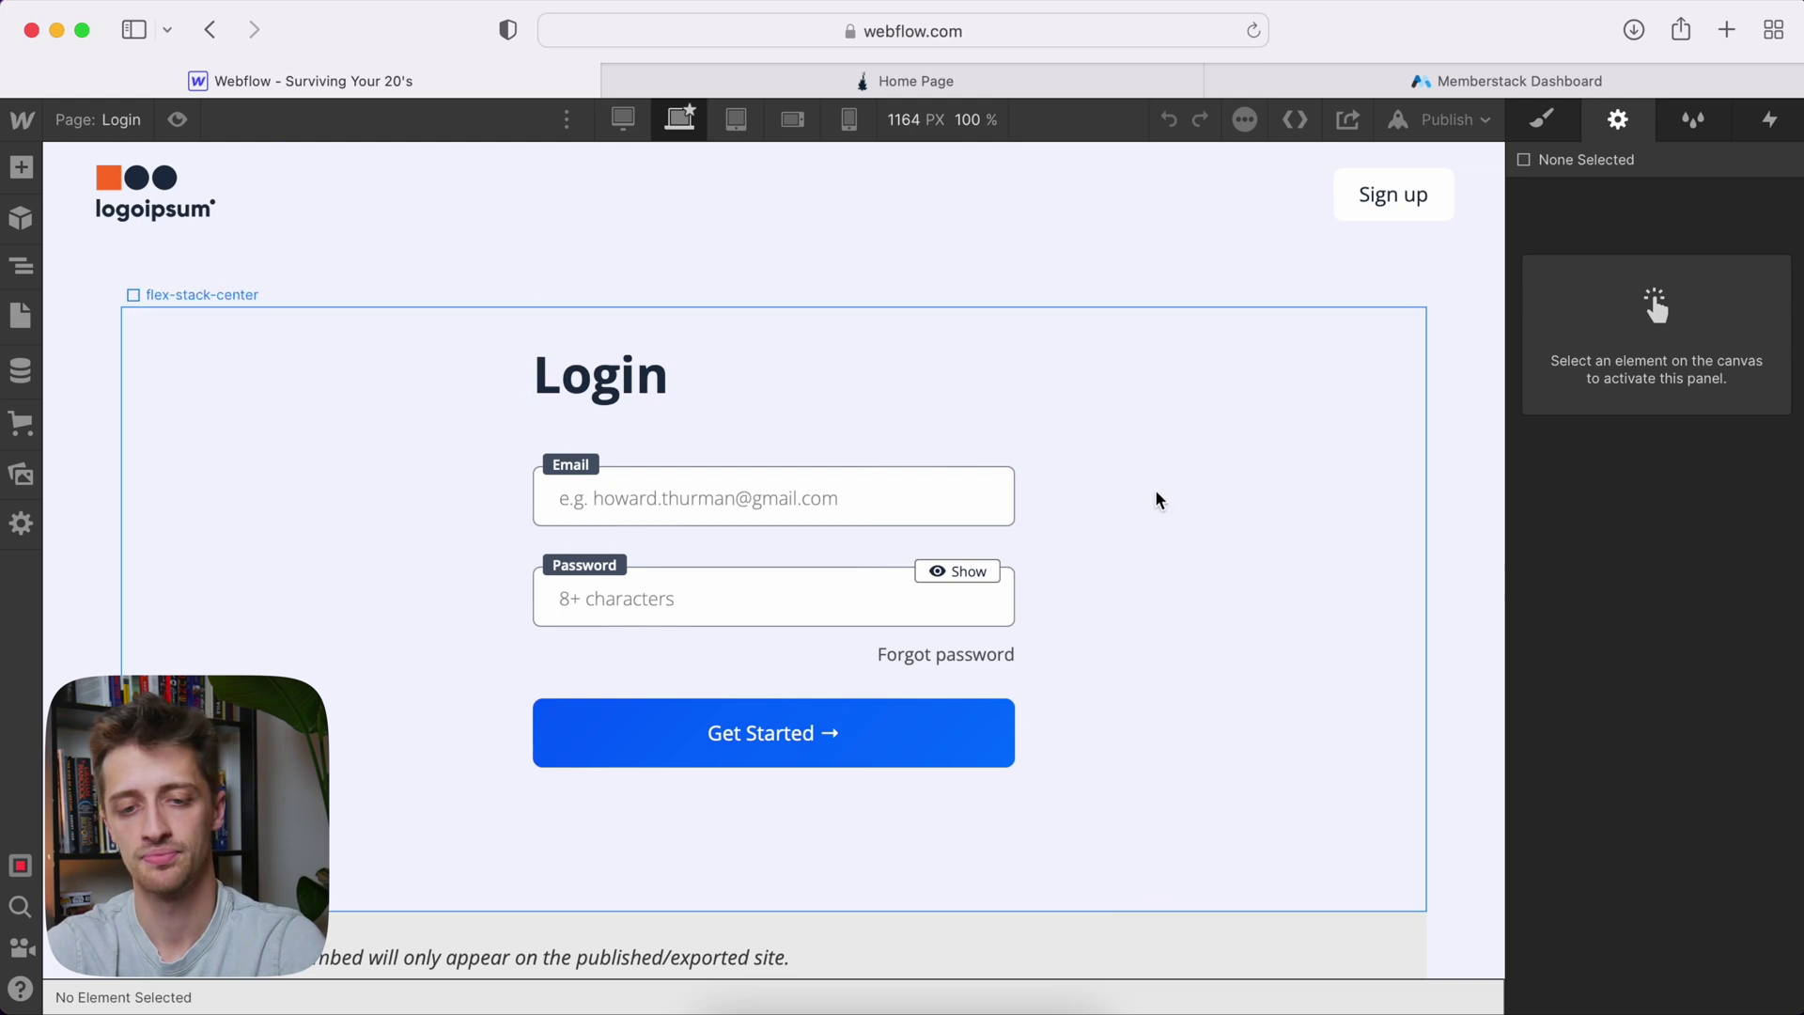
Add the custom attribute data-ms-form="login" to the login form container
click(856, 448)
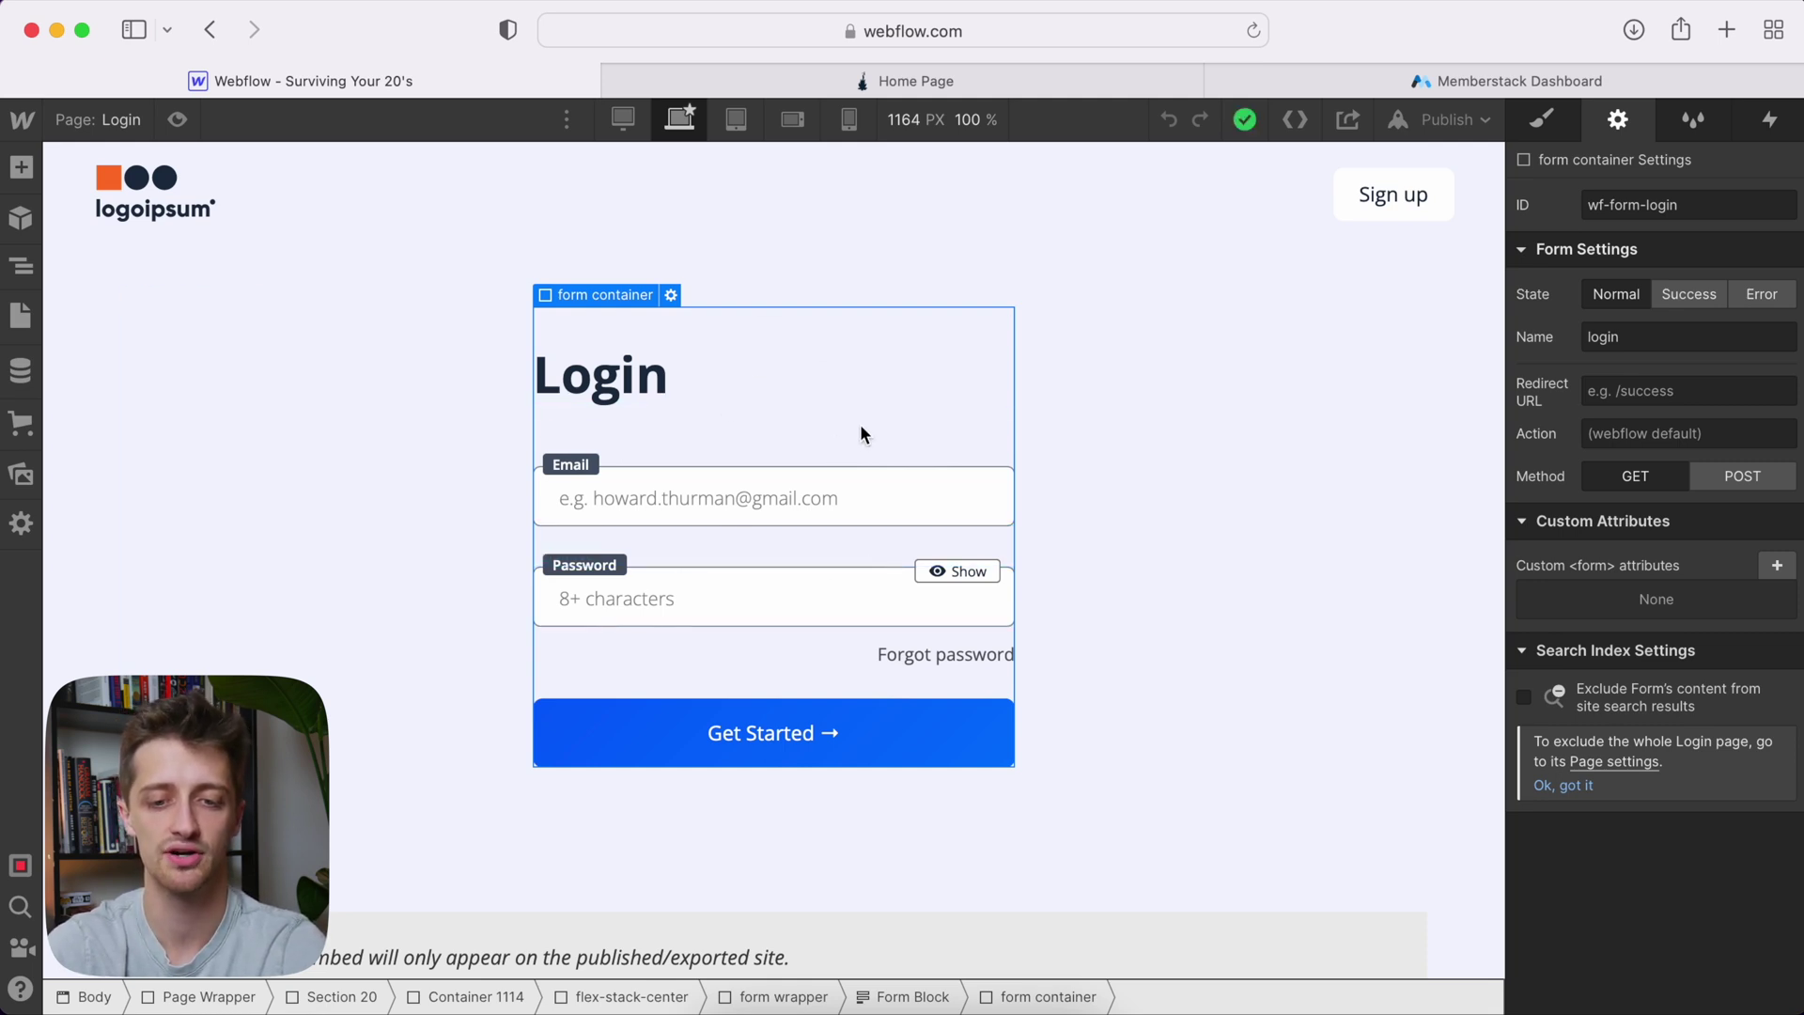
click(1777, 565)
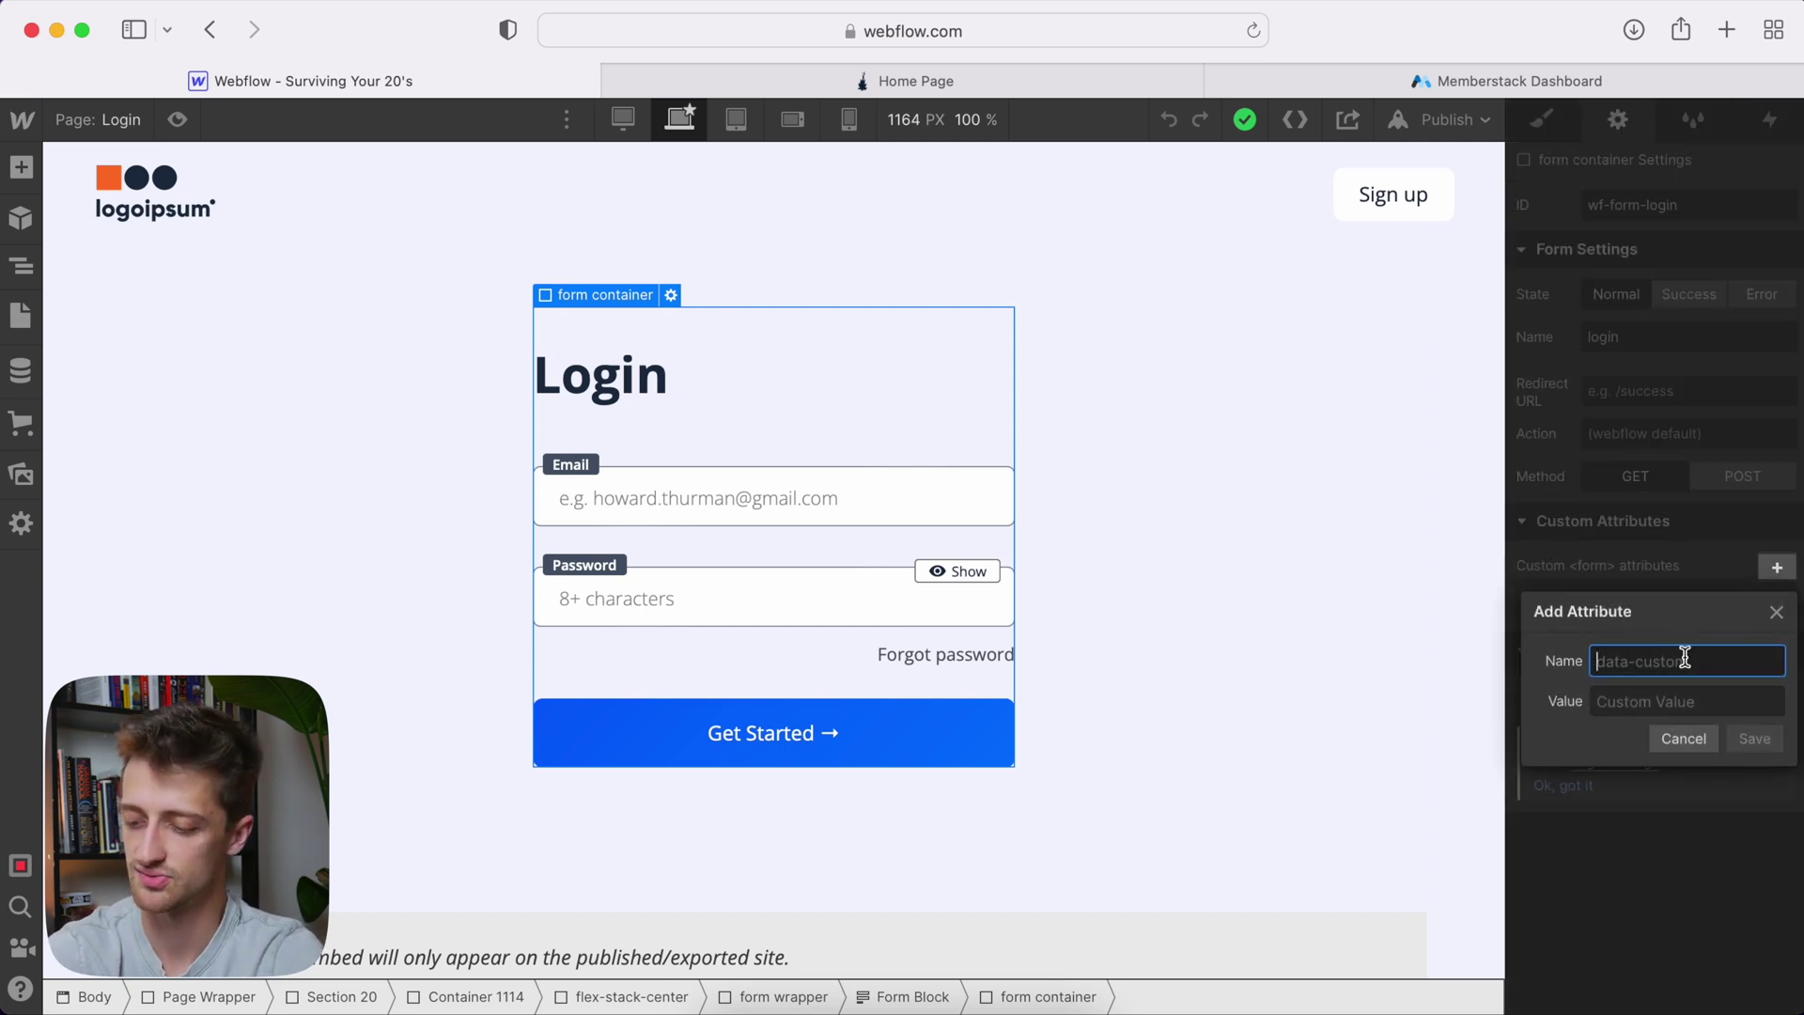
text(data-)
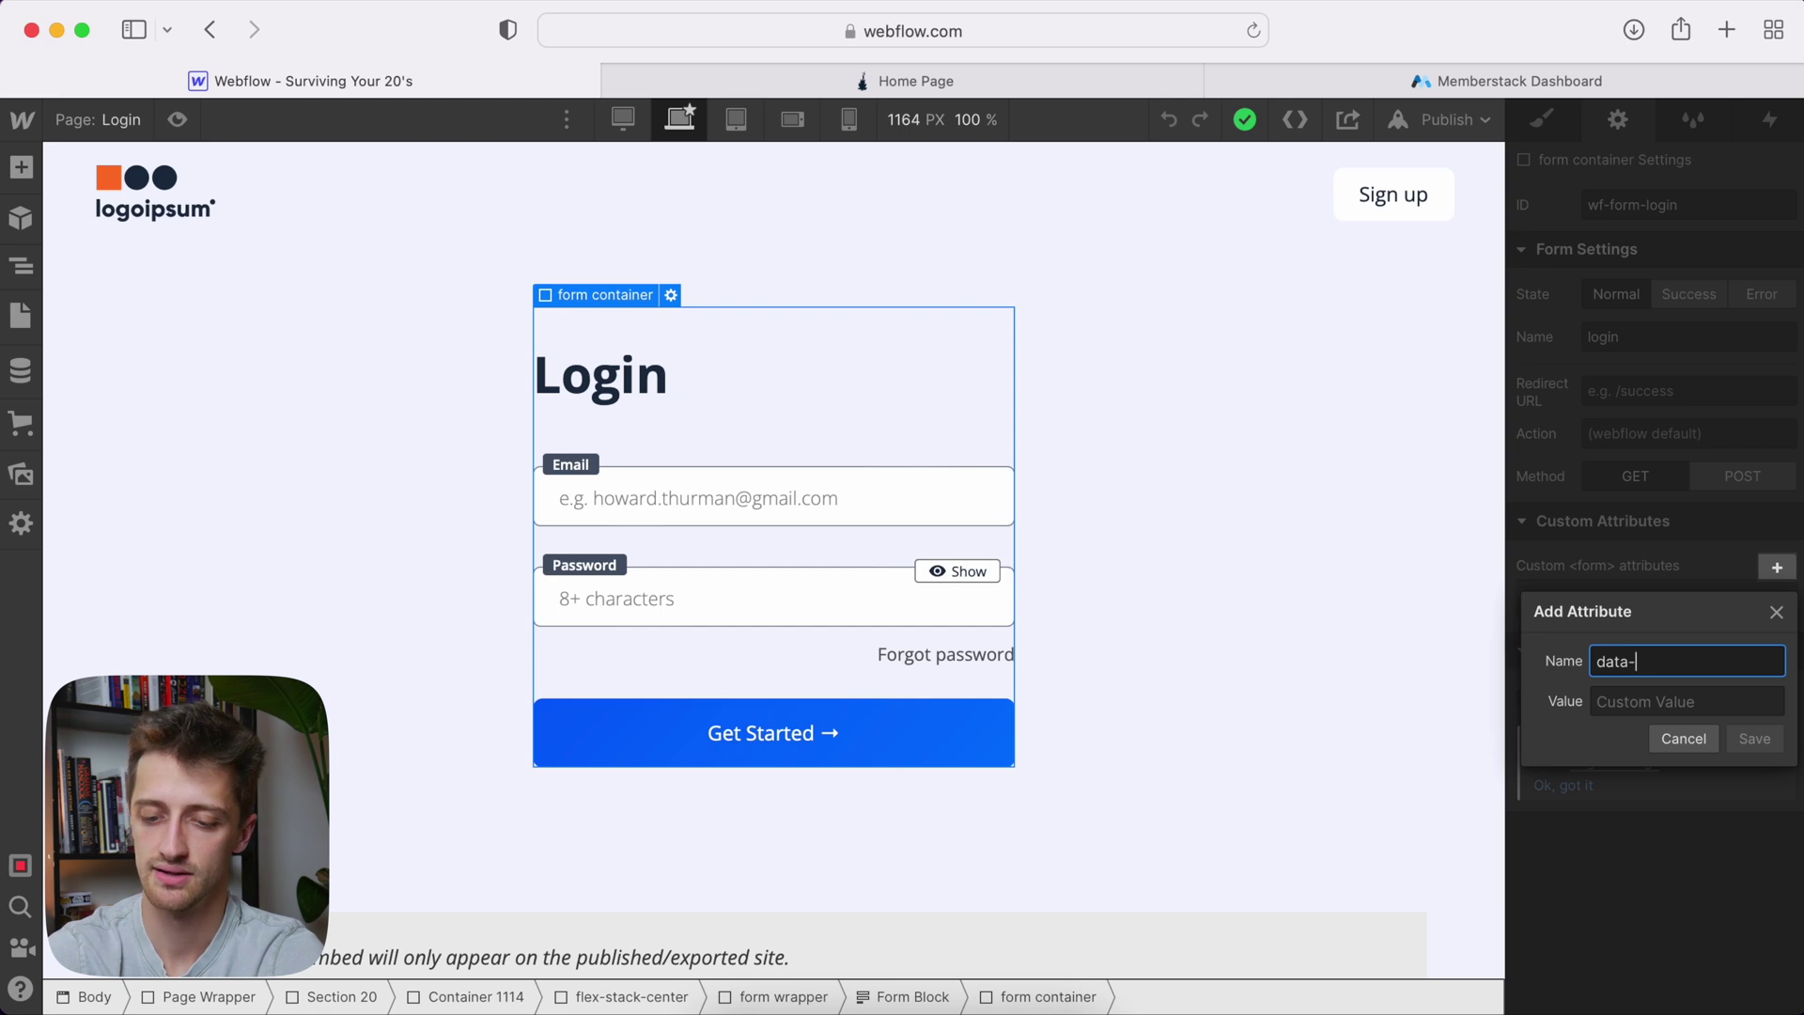
text(ms-form)
key(Tab)
text(l)
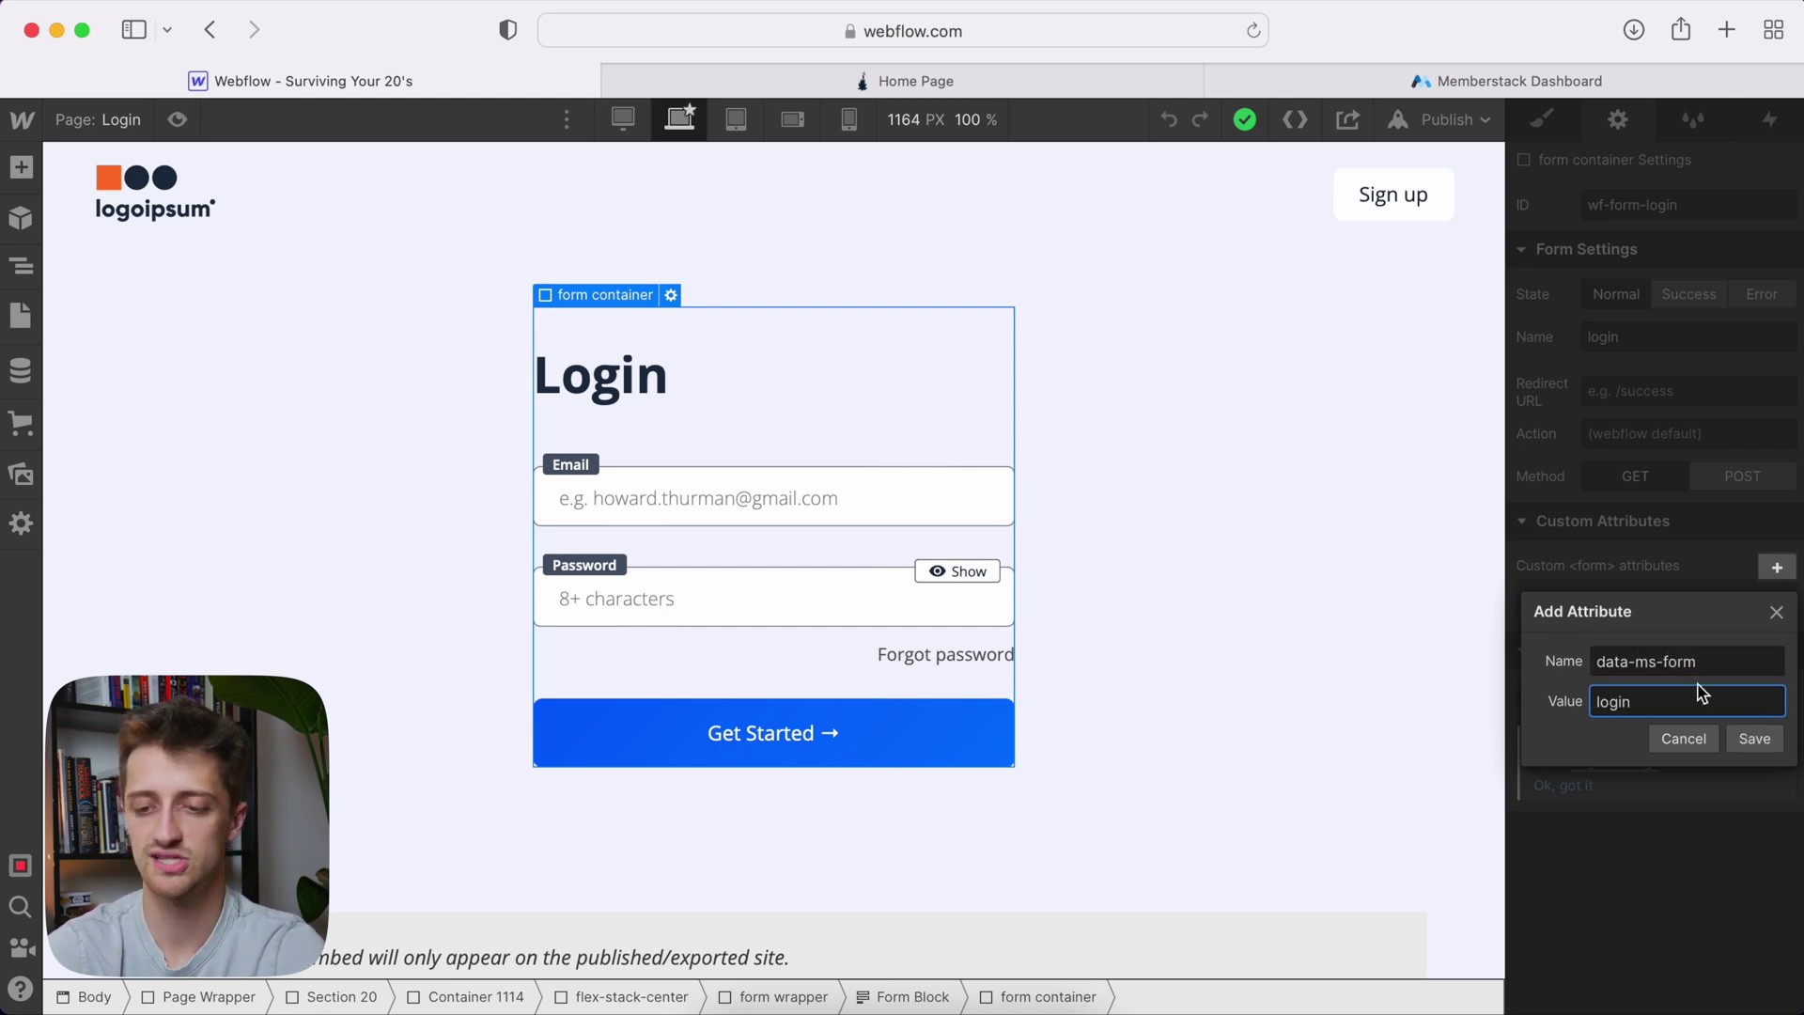
click(1745, 741)
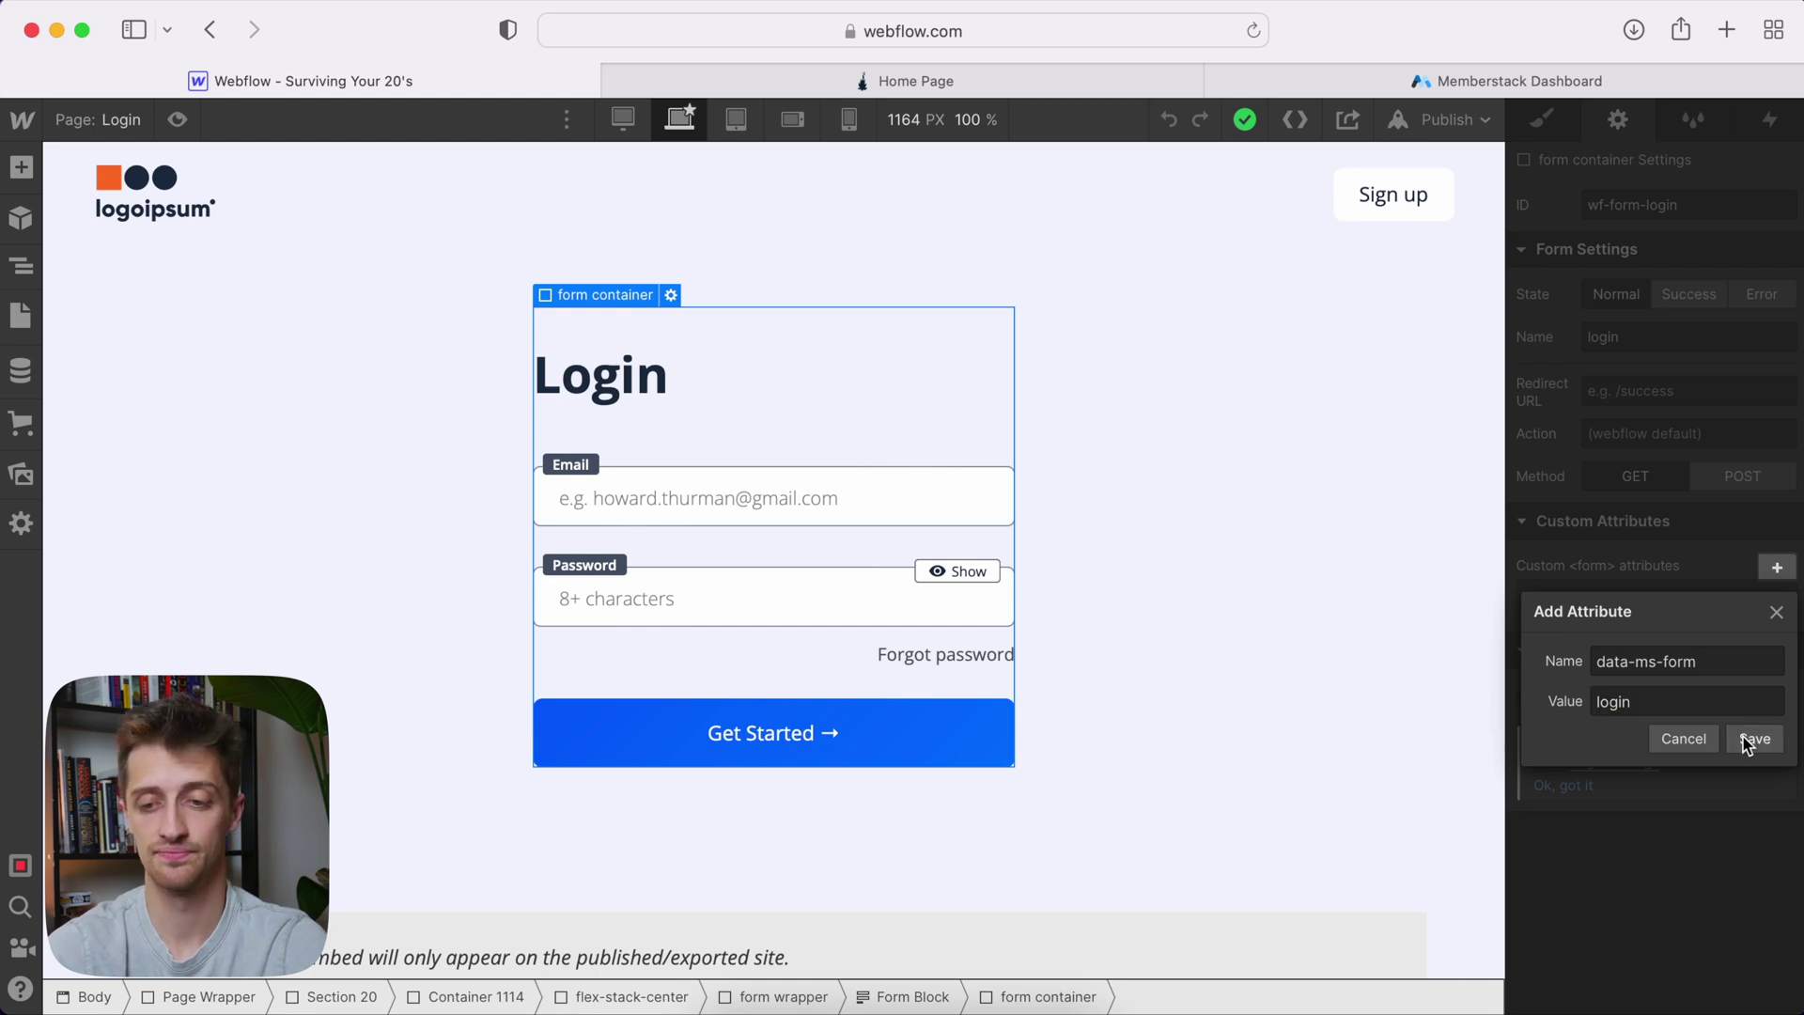
Give the Email input the custom attribute data-ms-member="email"
click(815, 490)
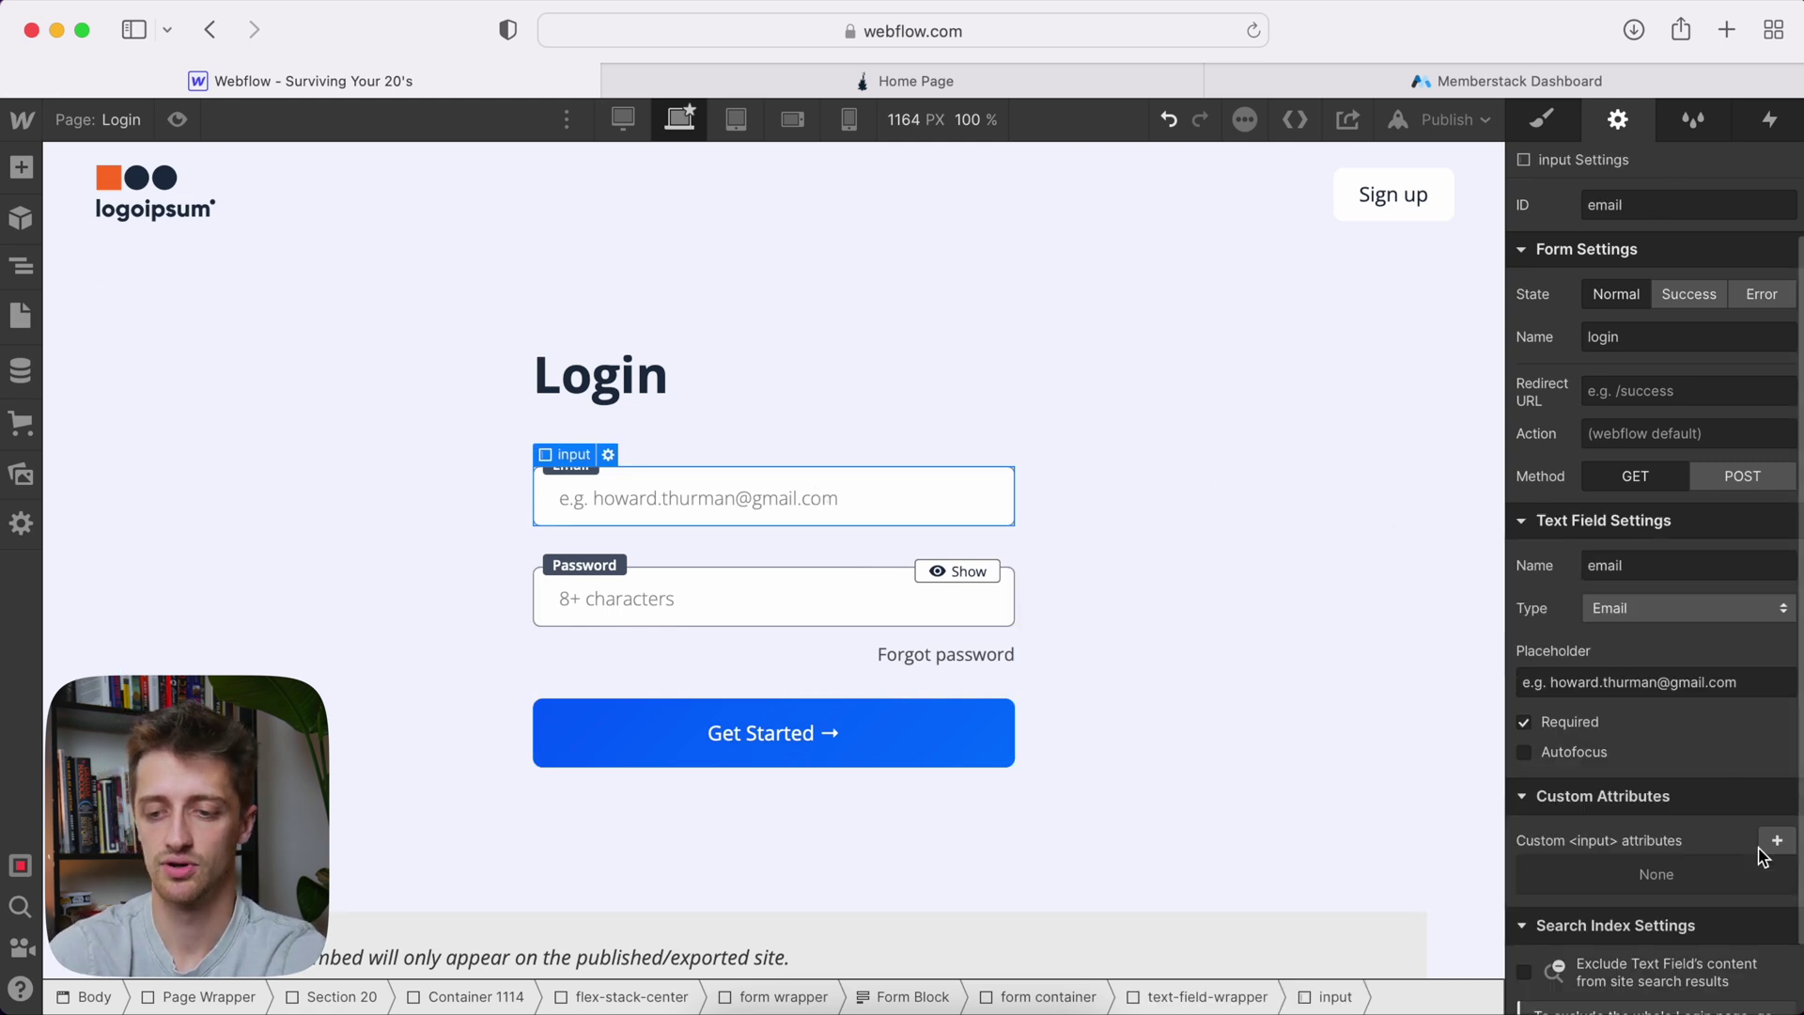
click(1775, 842)
text(data-ms-m)
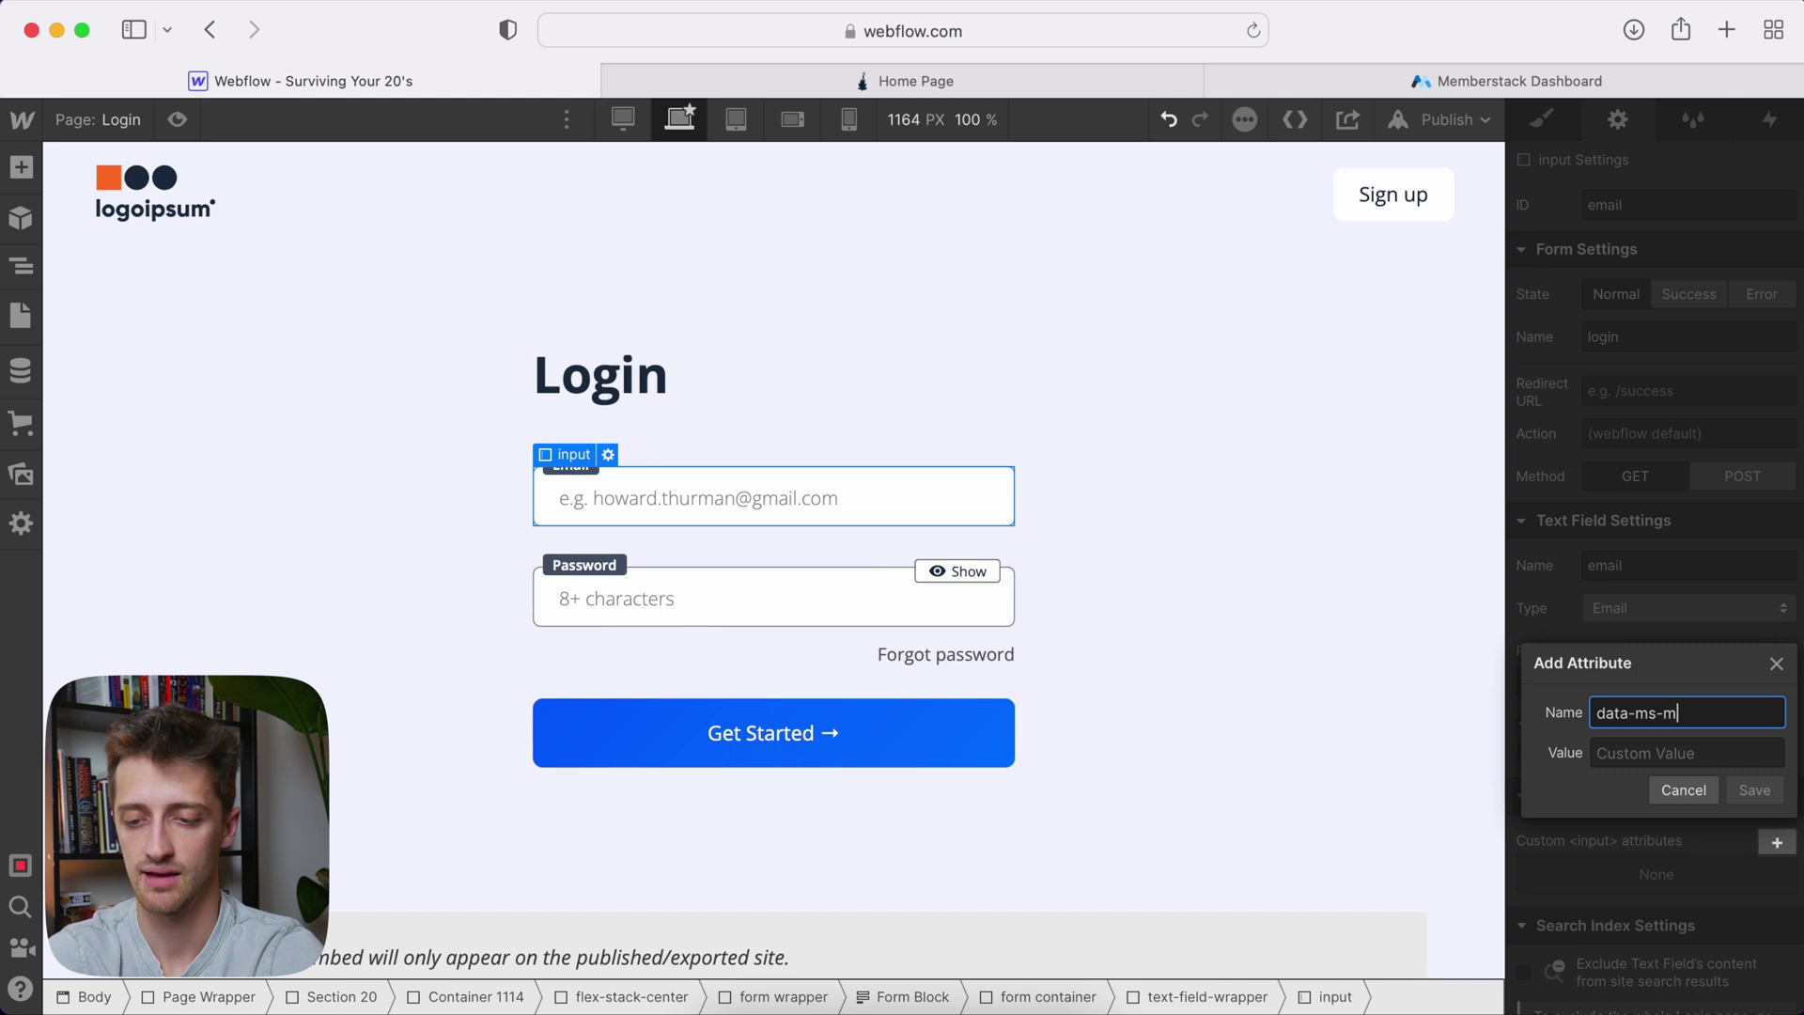
text(ember)
key(Tab)
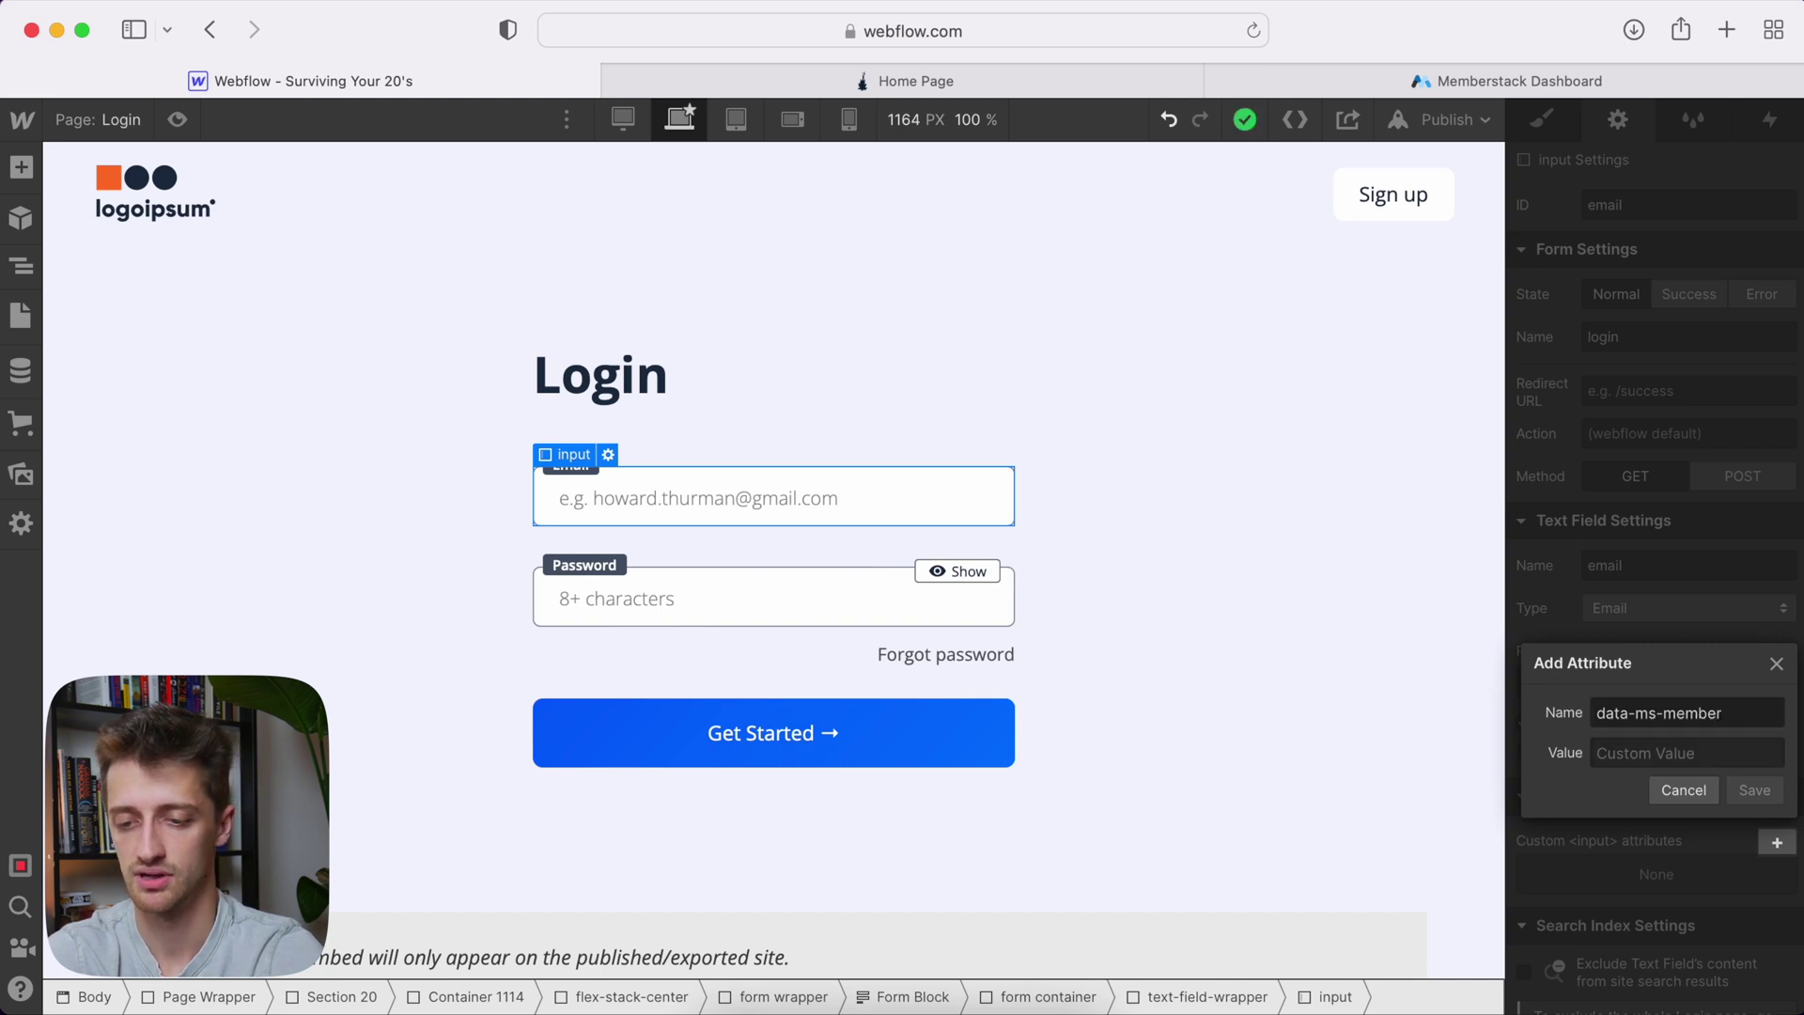
click(1695, 755)
text(email)
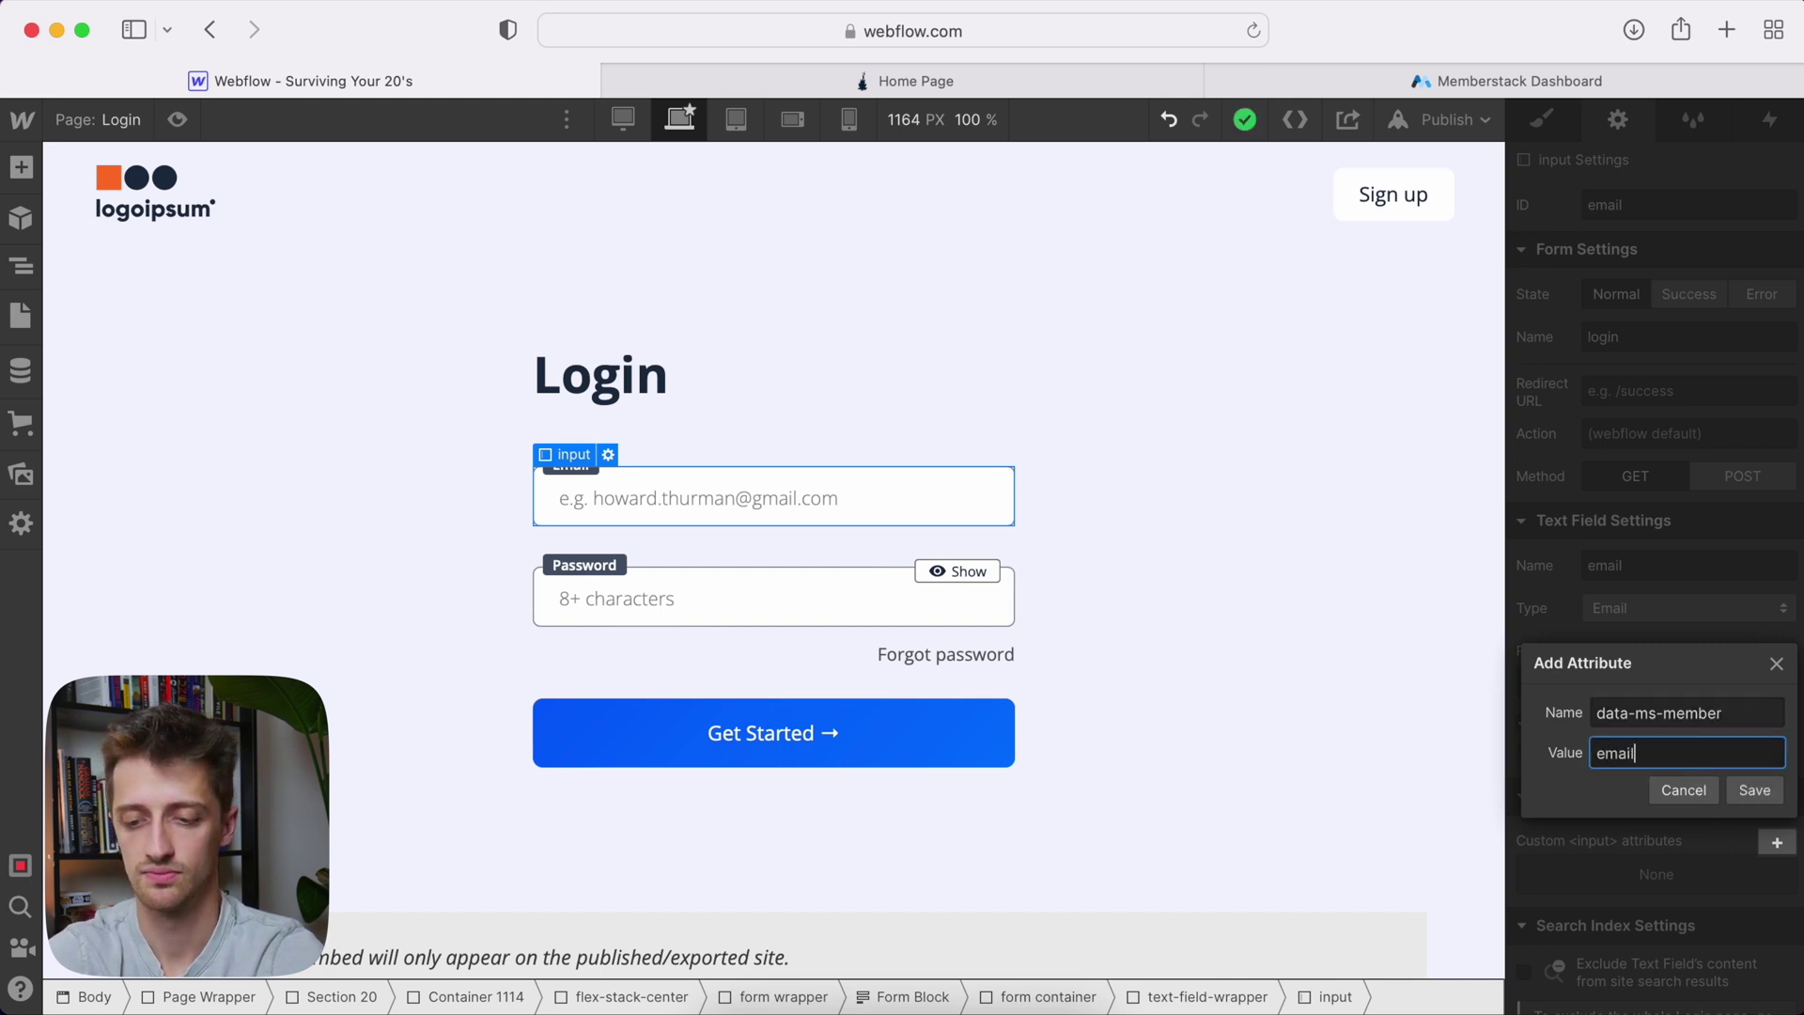
click(1755, 791)
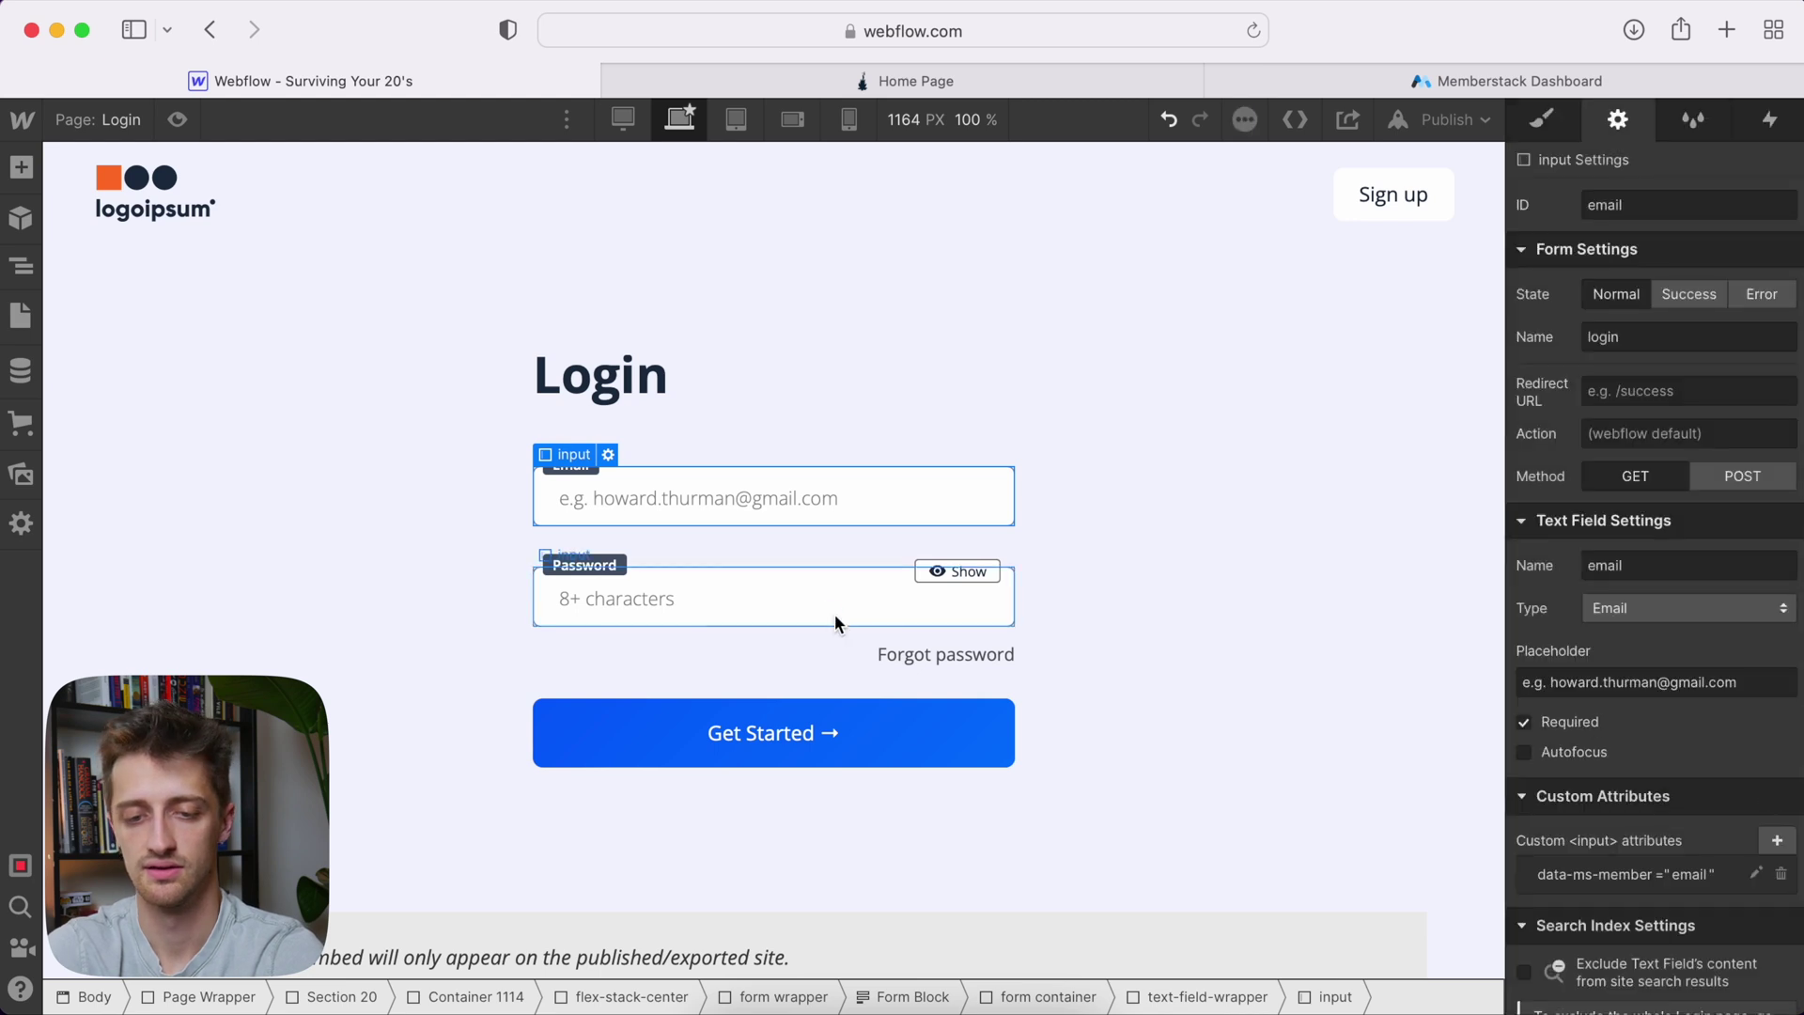
Give the Password input the custom attribute data-ms-member="password"
click(833, 609)
scroll(1756, 773, down, 2)
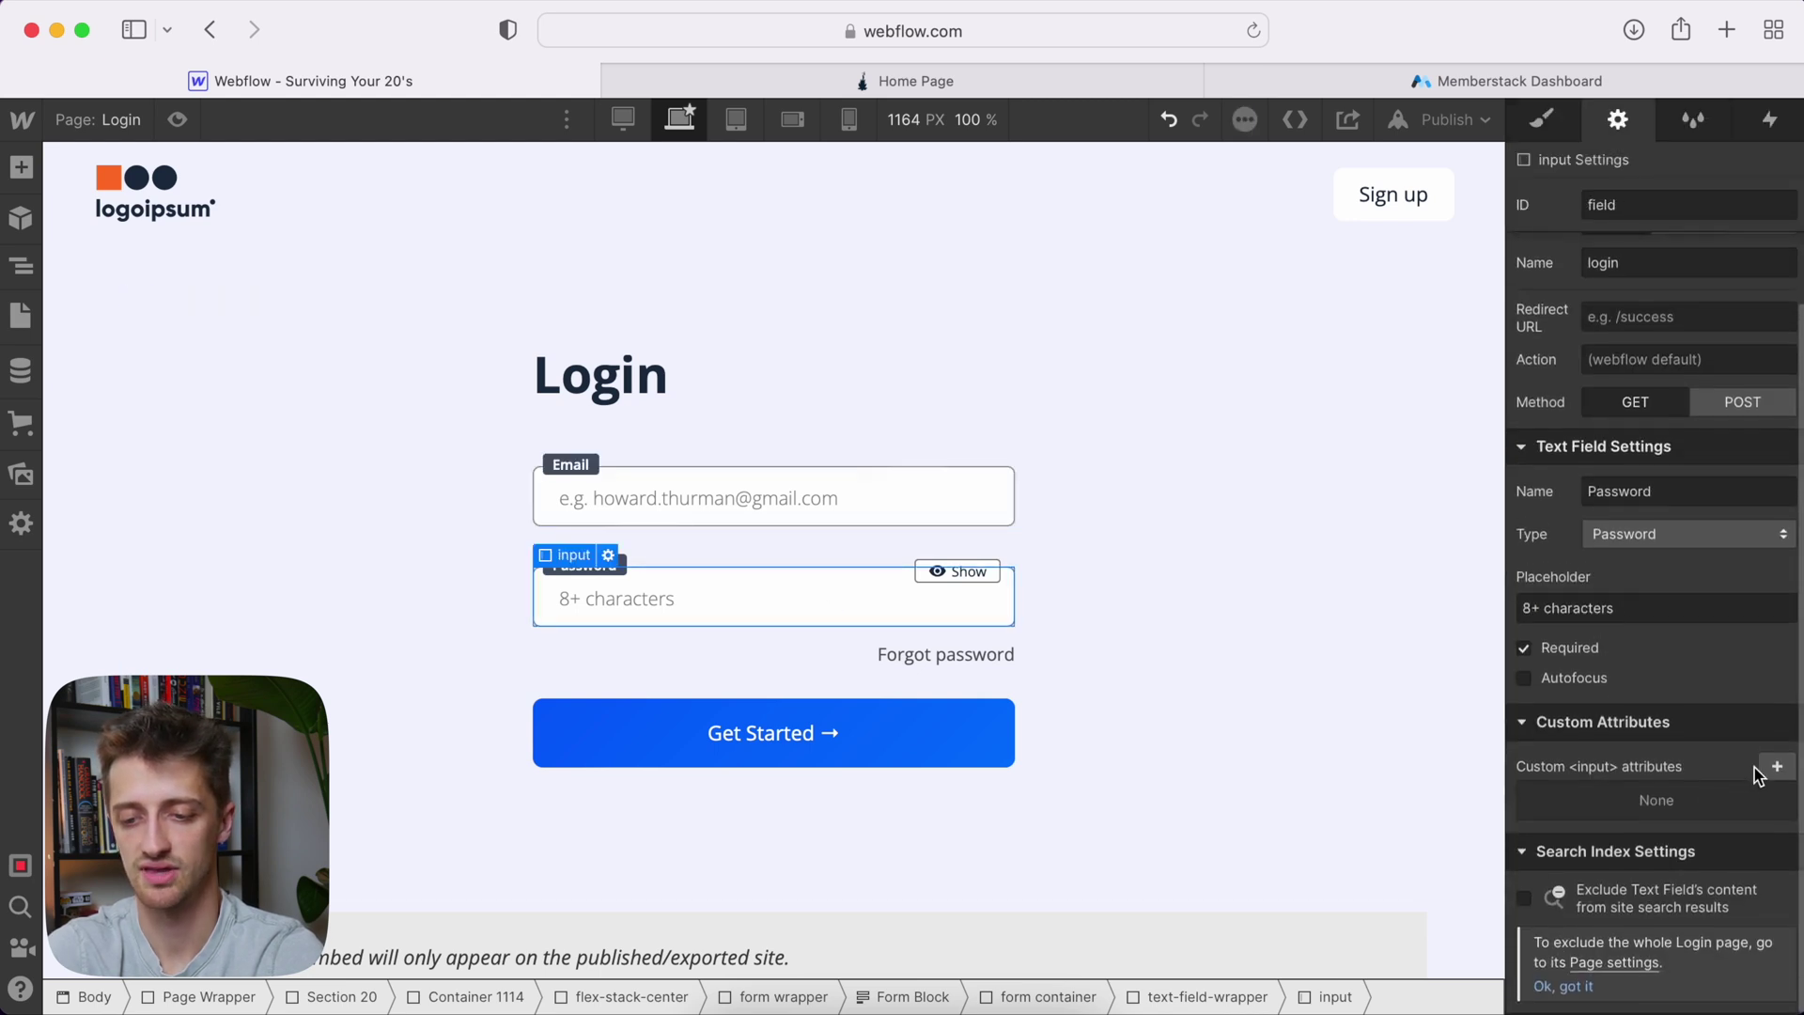
click(1776, 767)
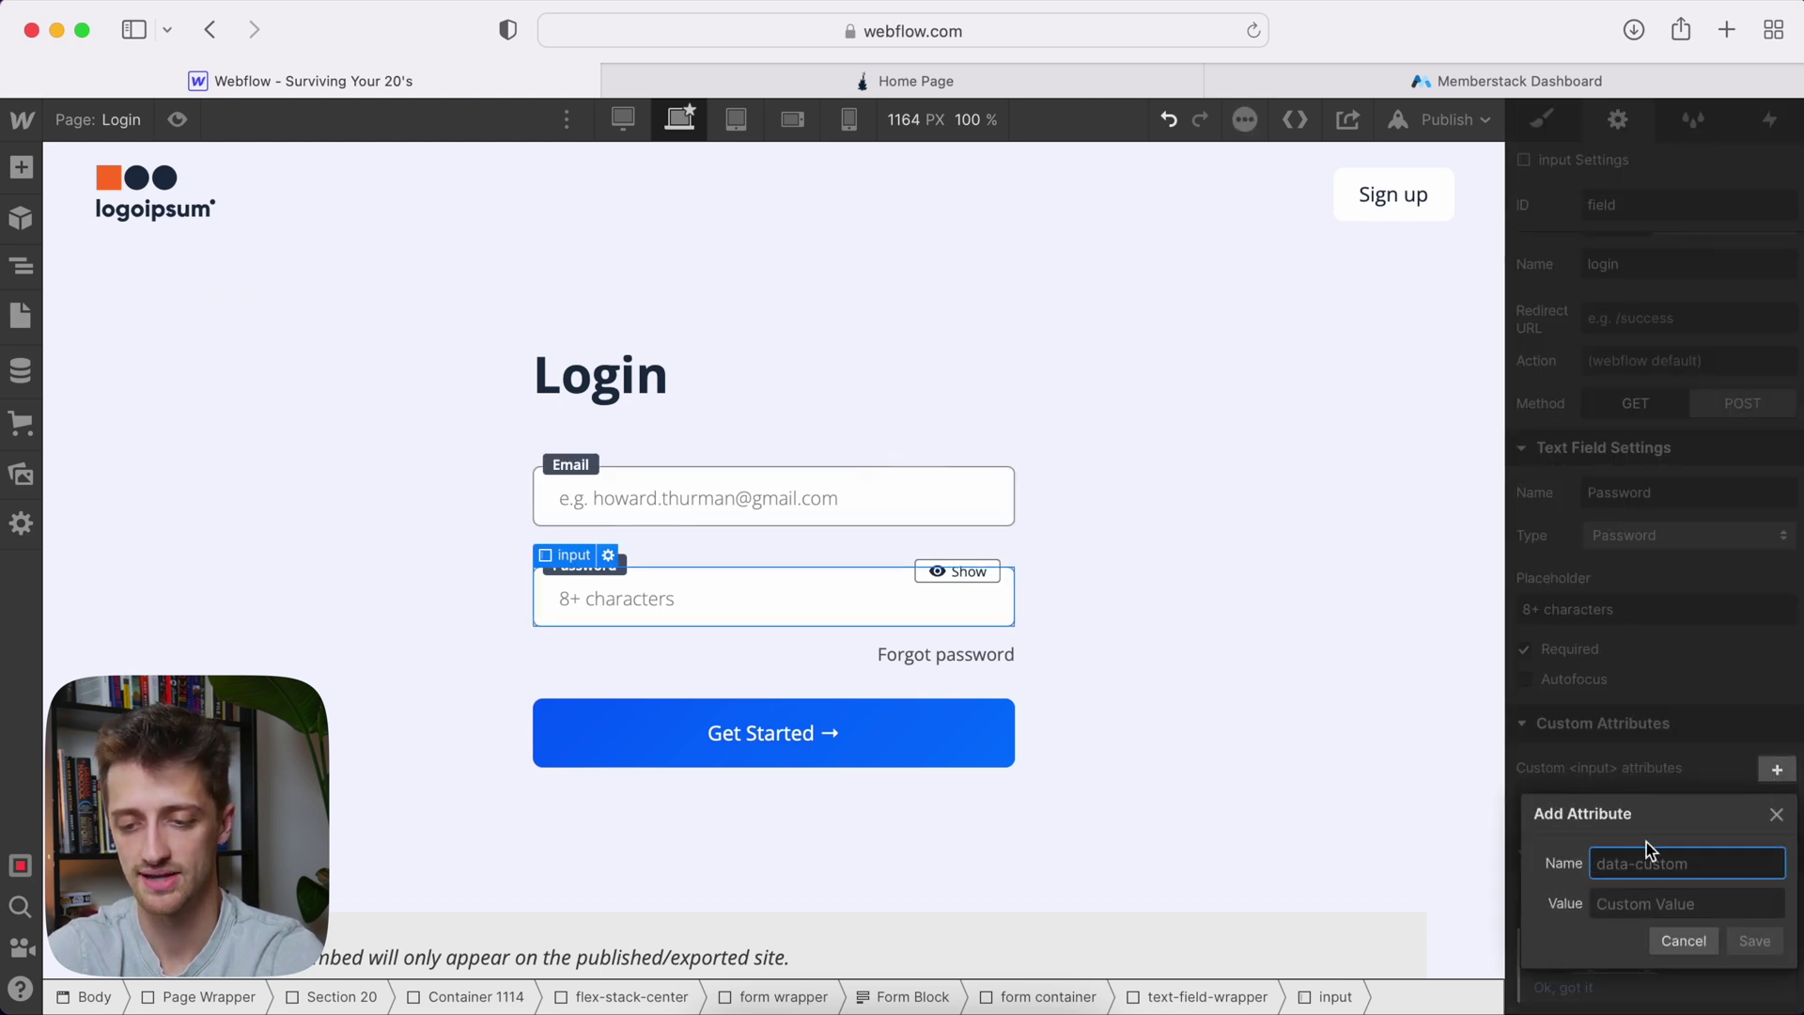
text(data-)
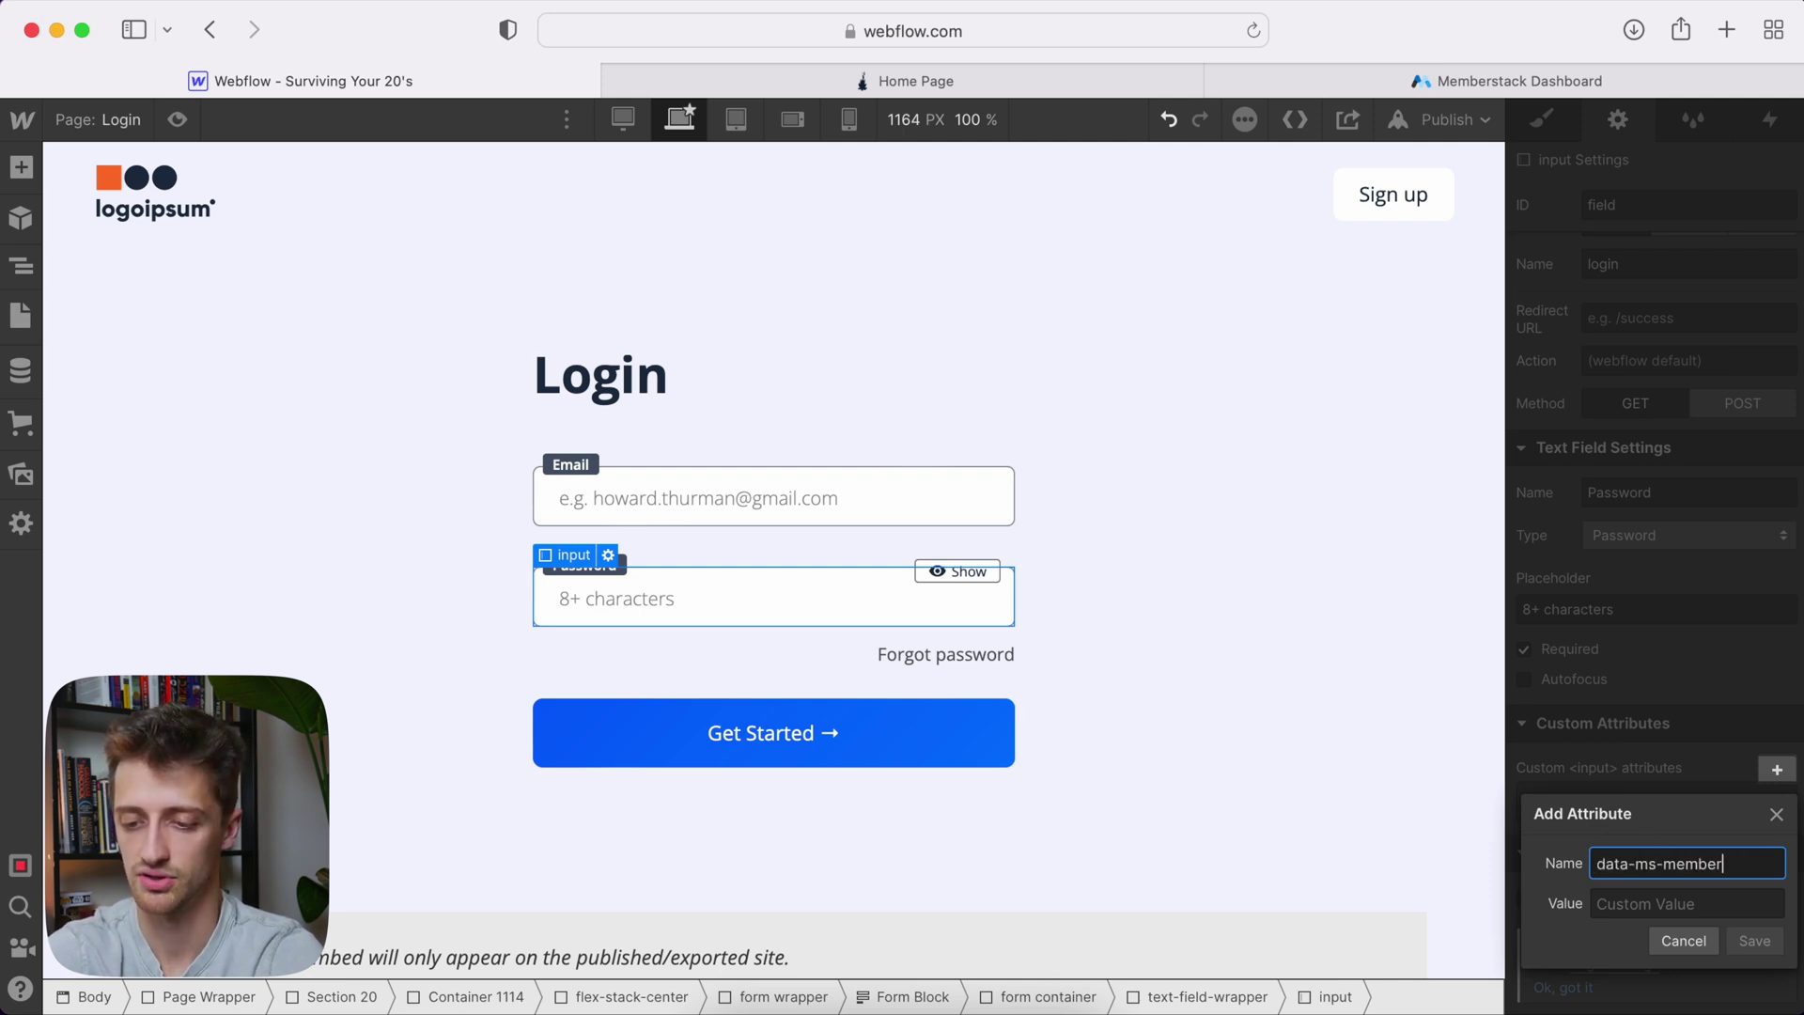
text(ms-member)
key(Tab)
text(passwor)
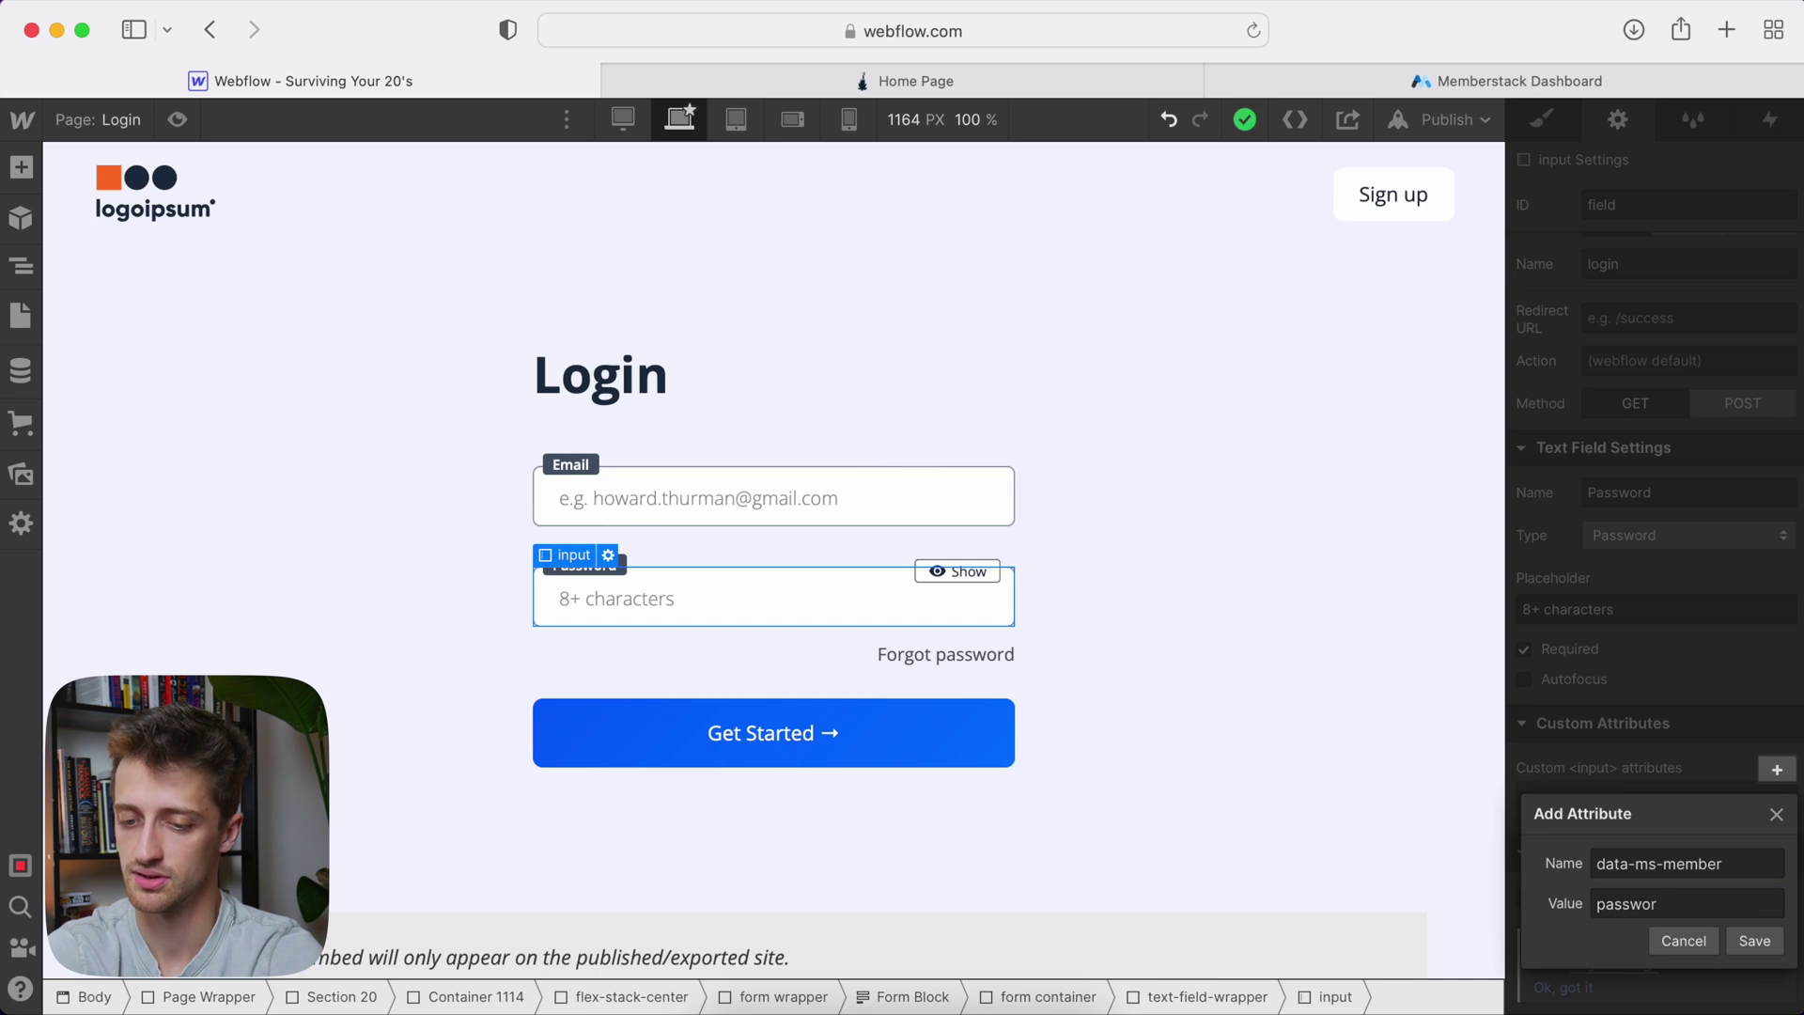
text(d)
click(1748, 942)
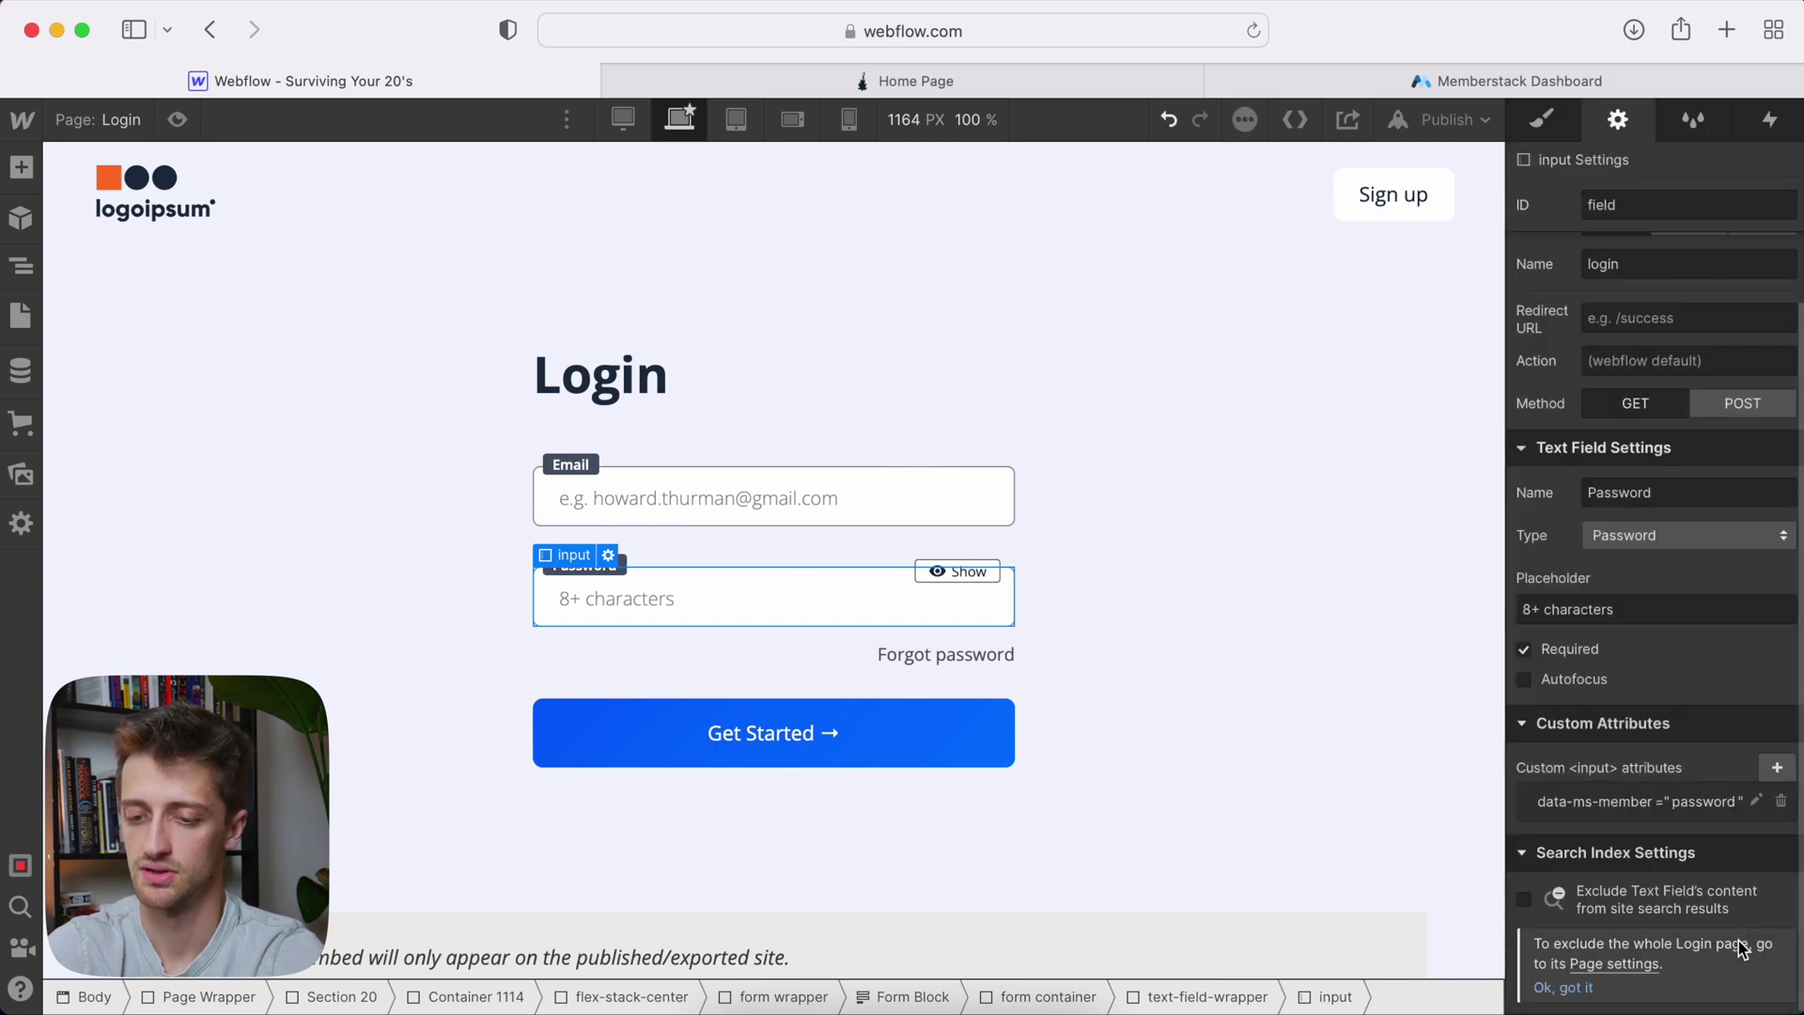
Add a second attribute, data-show="true", to the Password input
click(1777, 768)
text(data-show)
key(Tab)
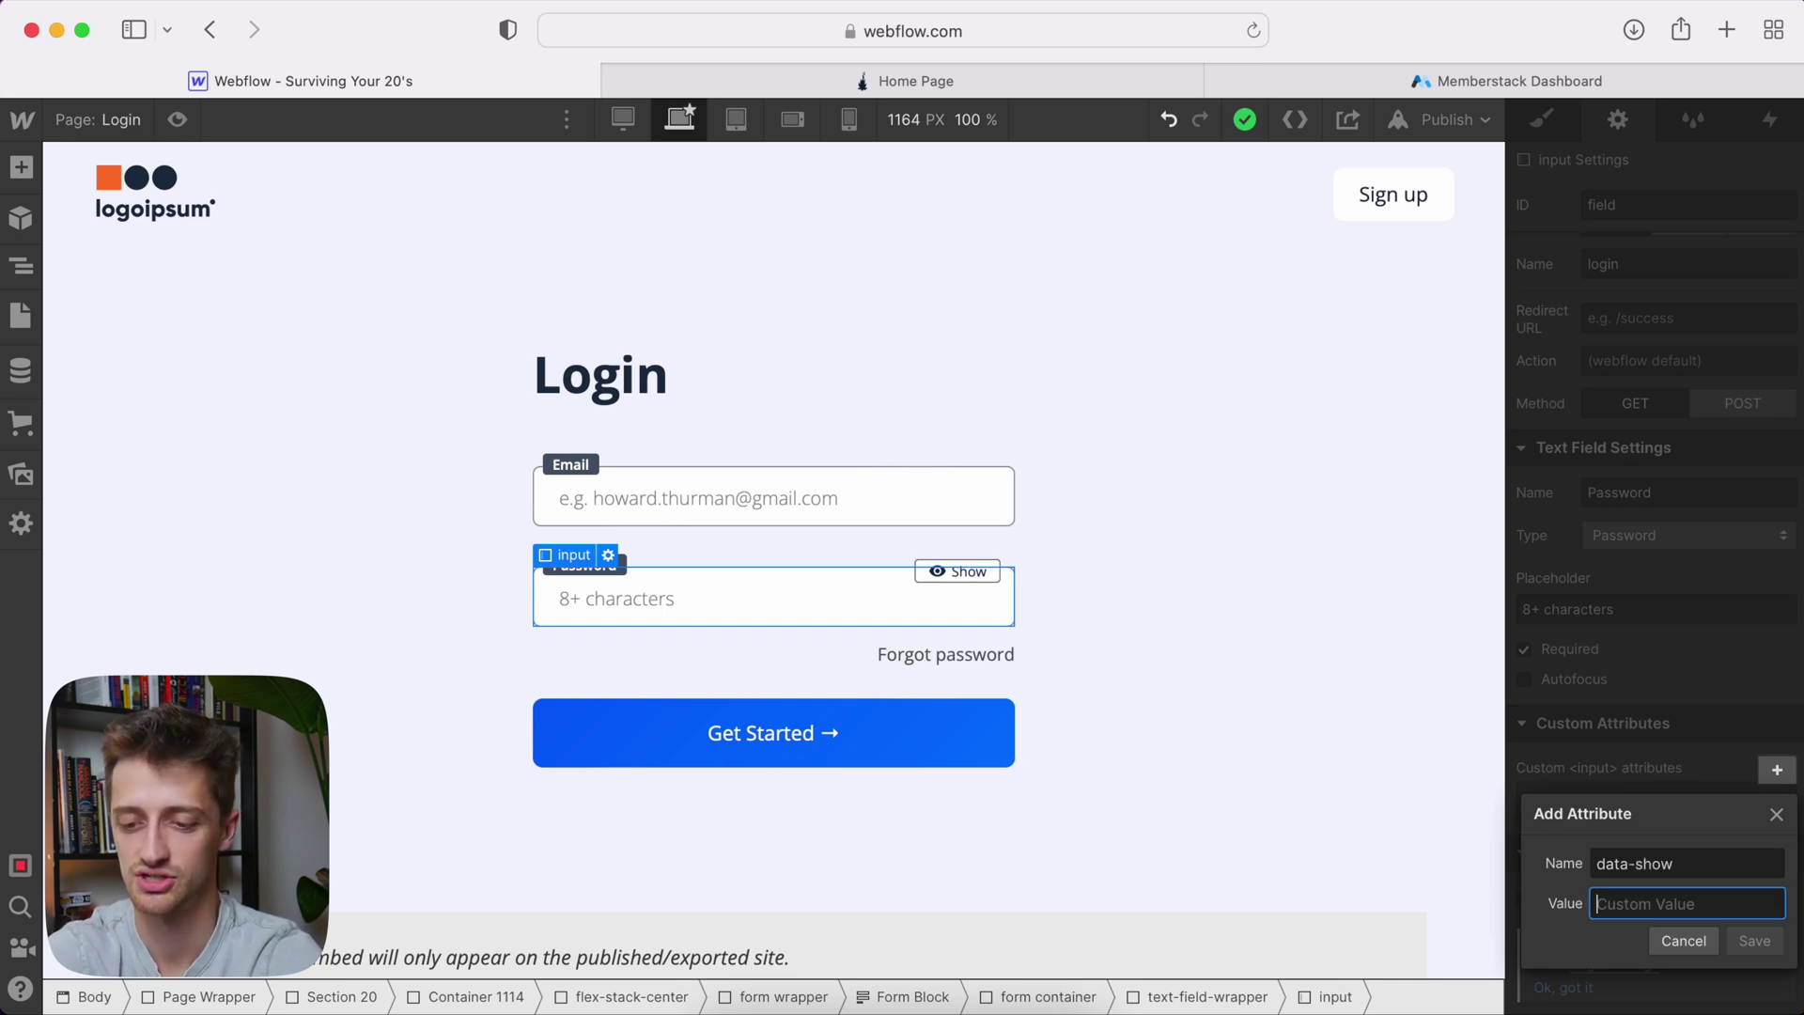
text(true)
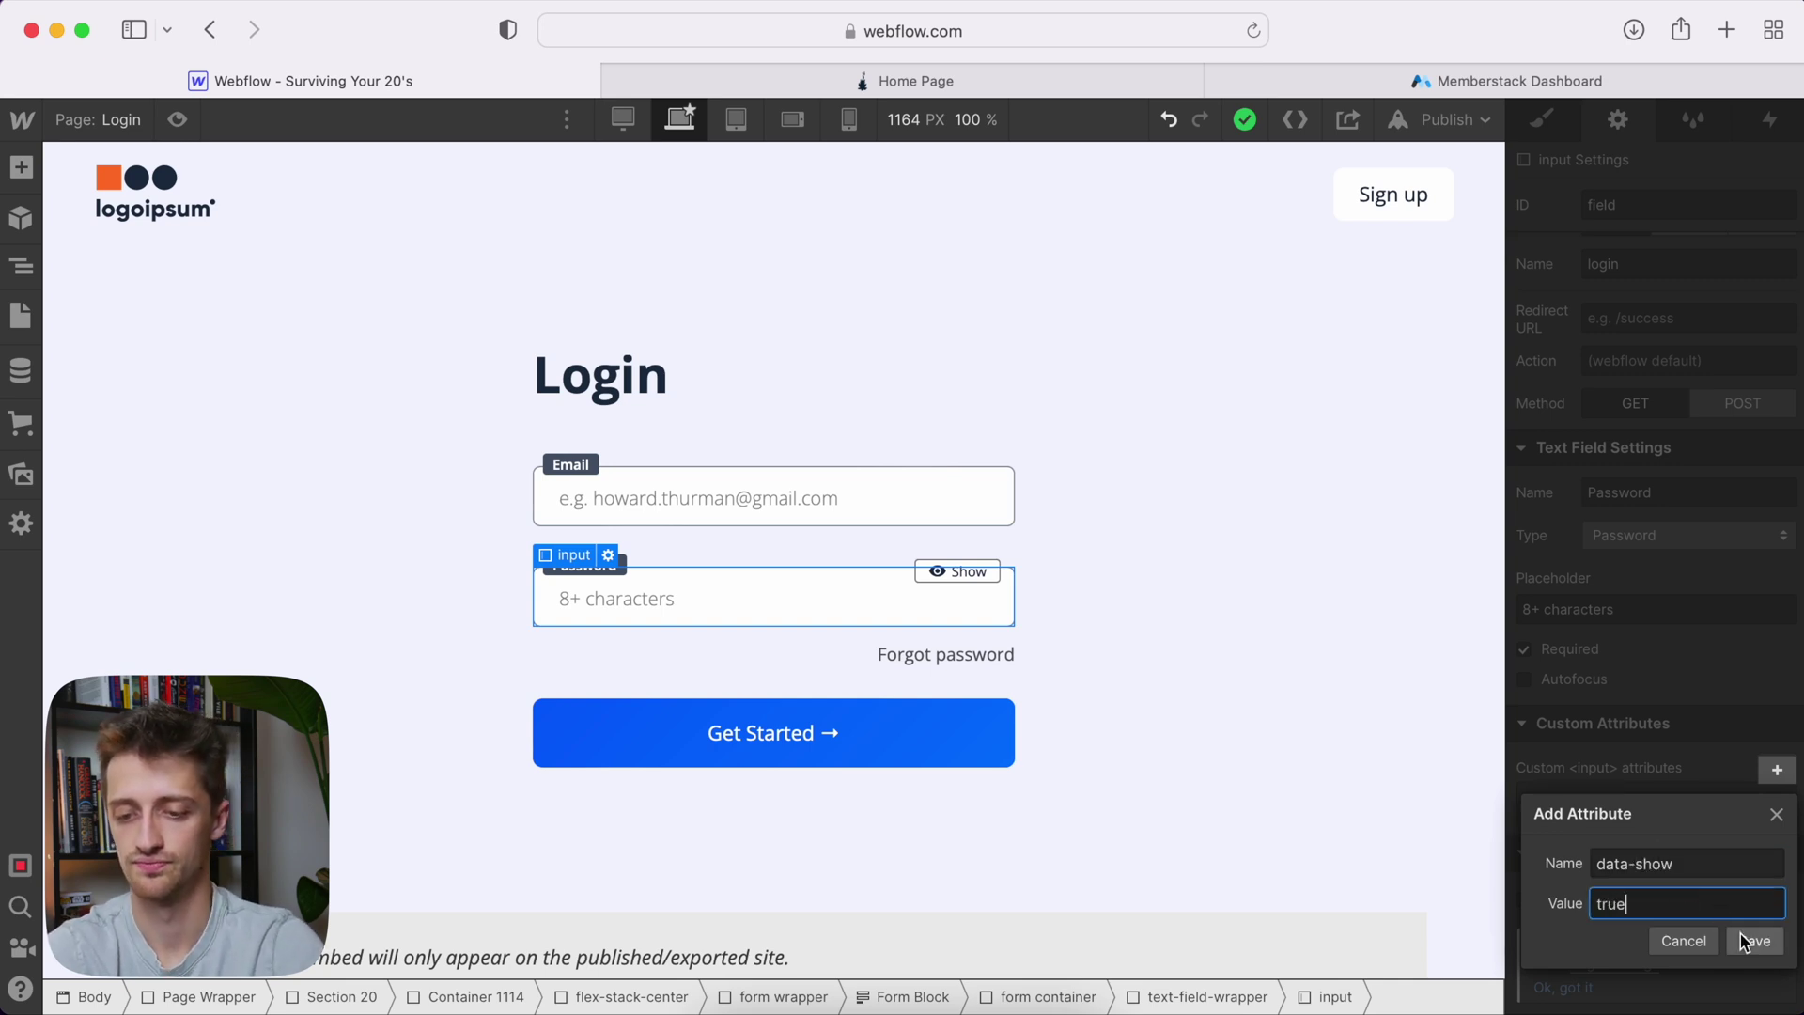
click(1754, 941)
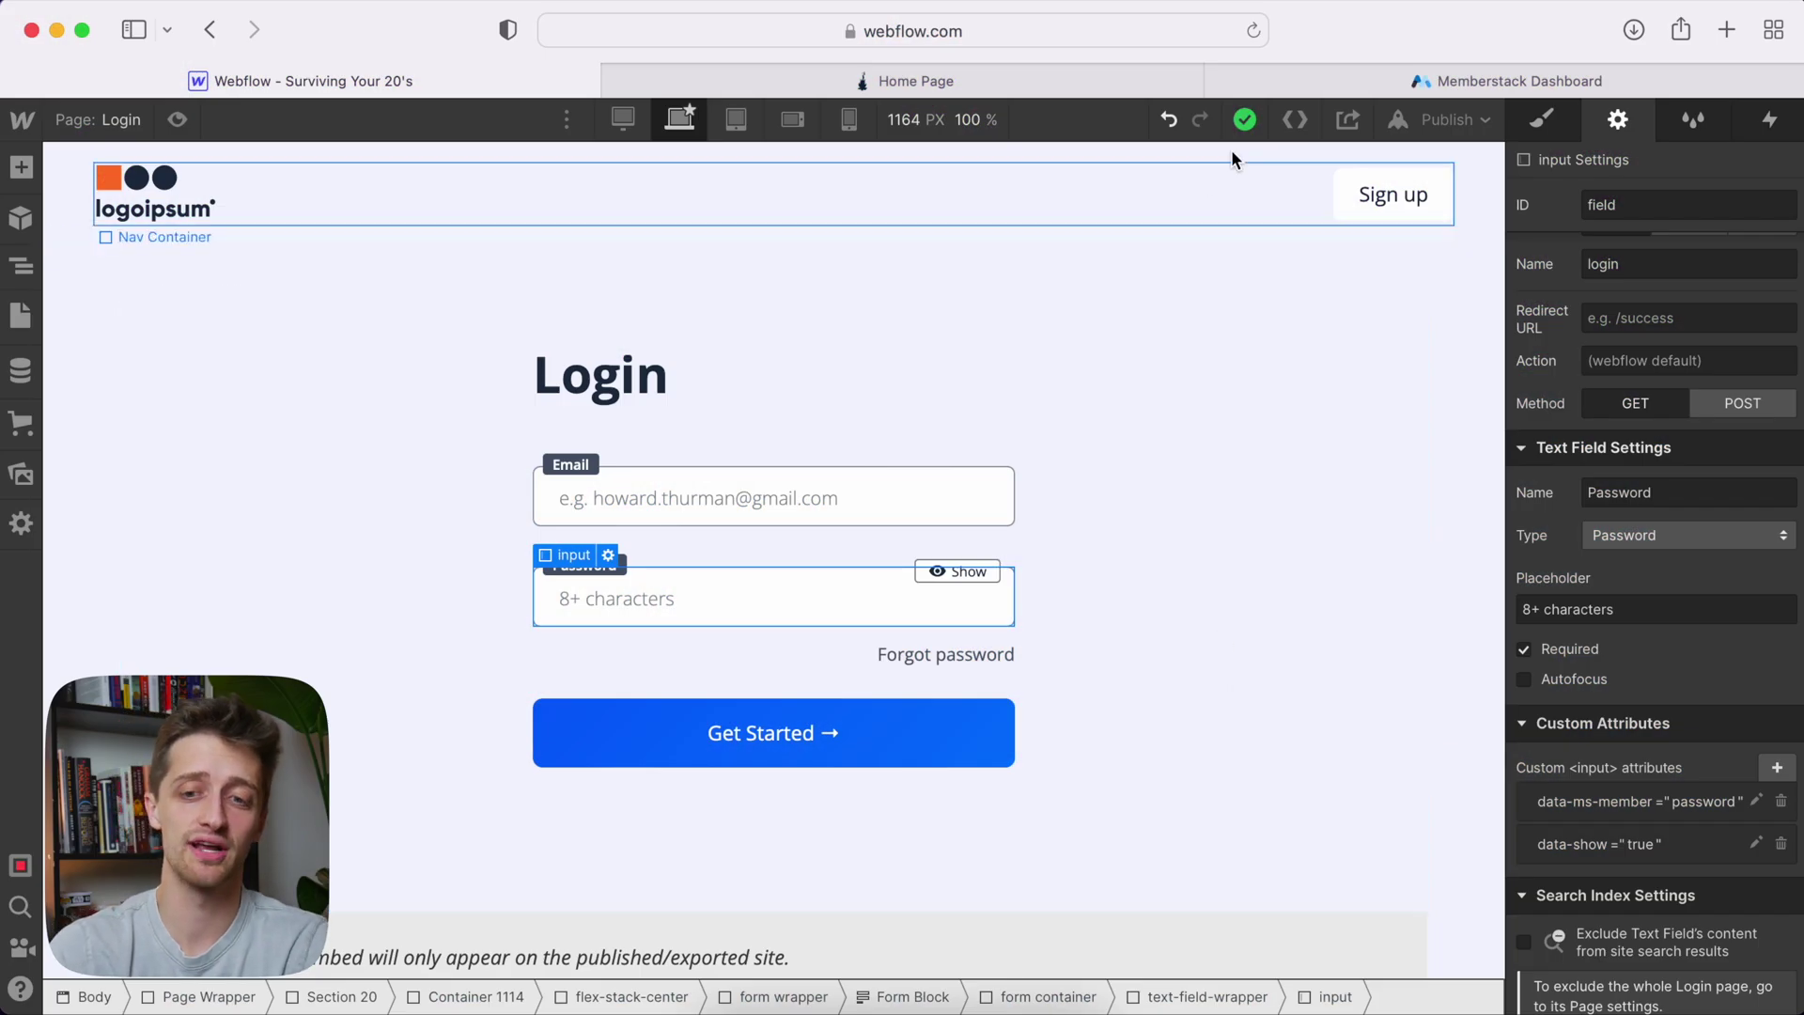
In the Memberstack dashboard, add a new Free plan under Plans and continue to naming
click(1462, 80)
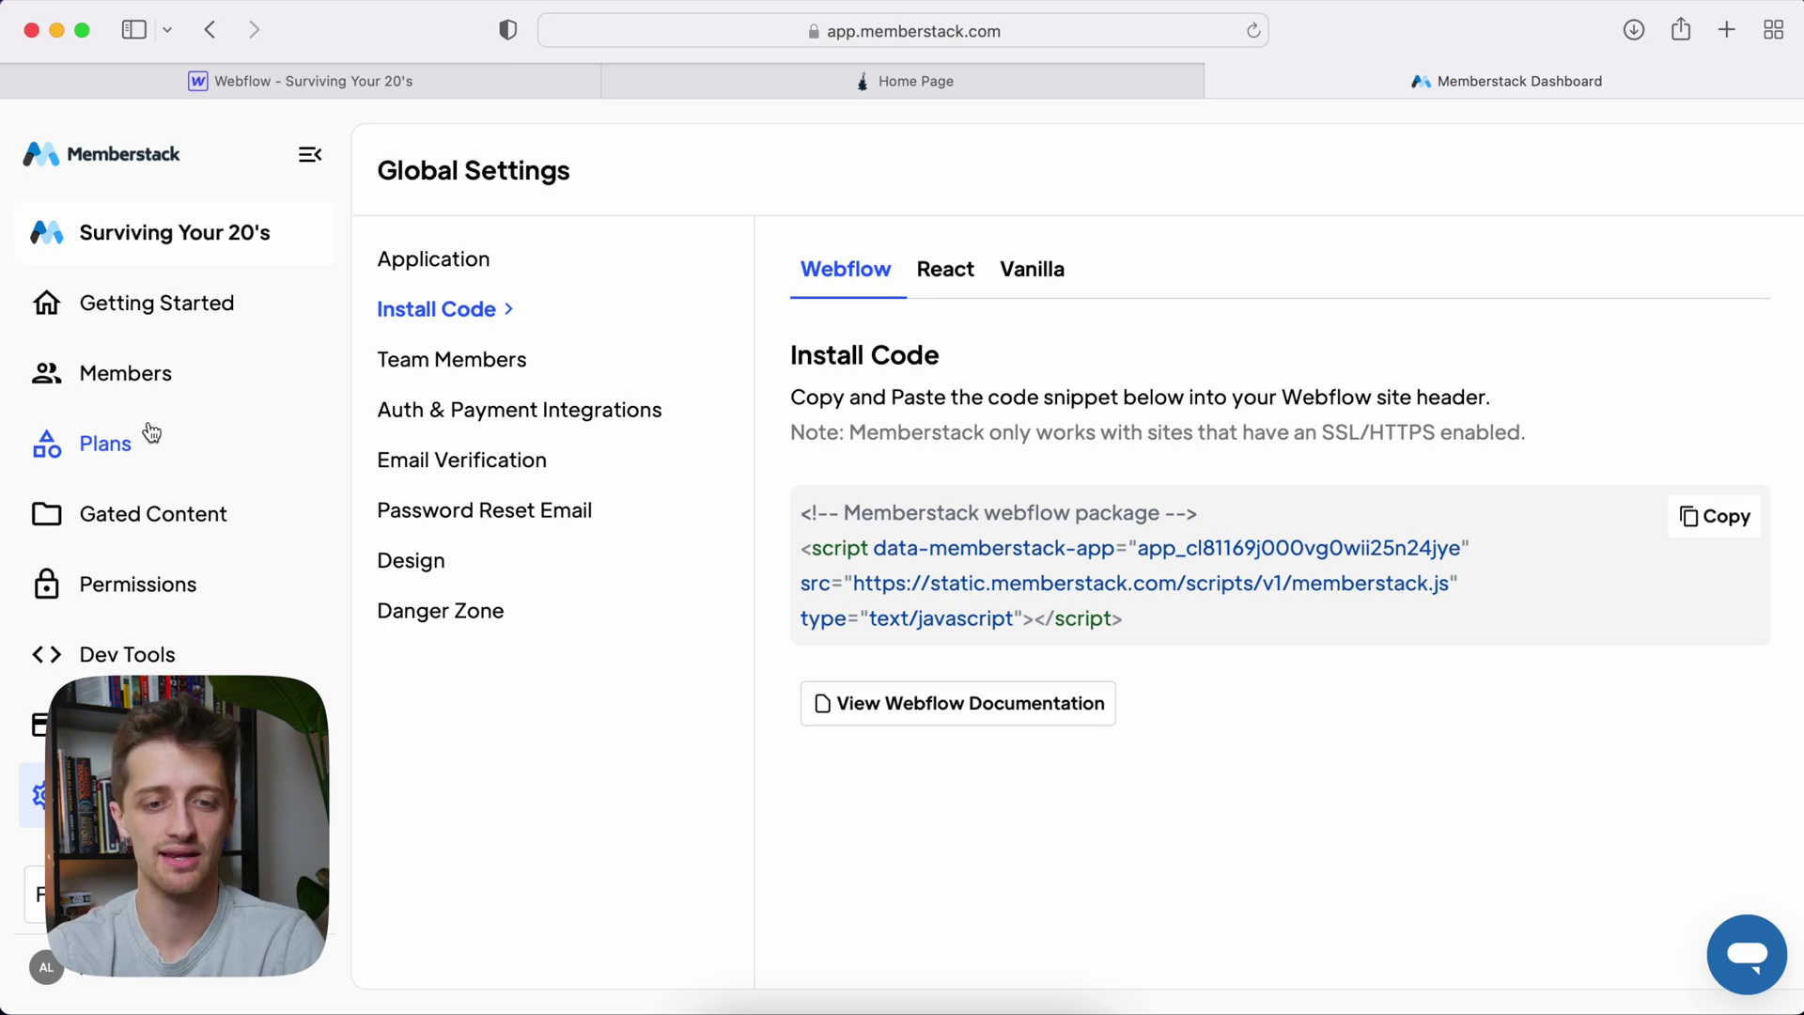
click(151, 434)
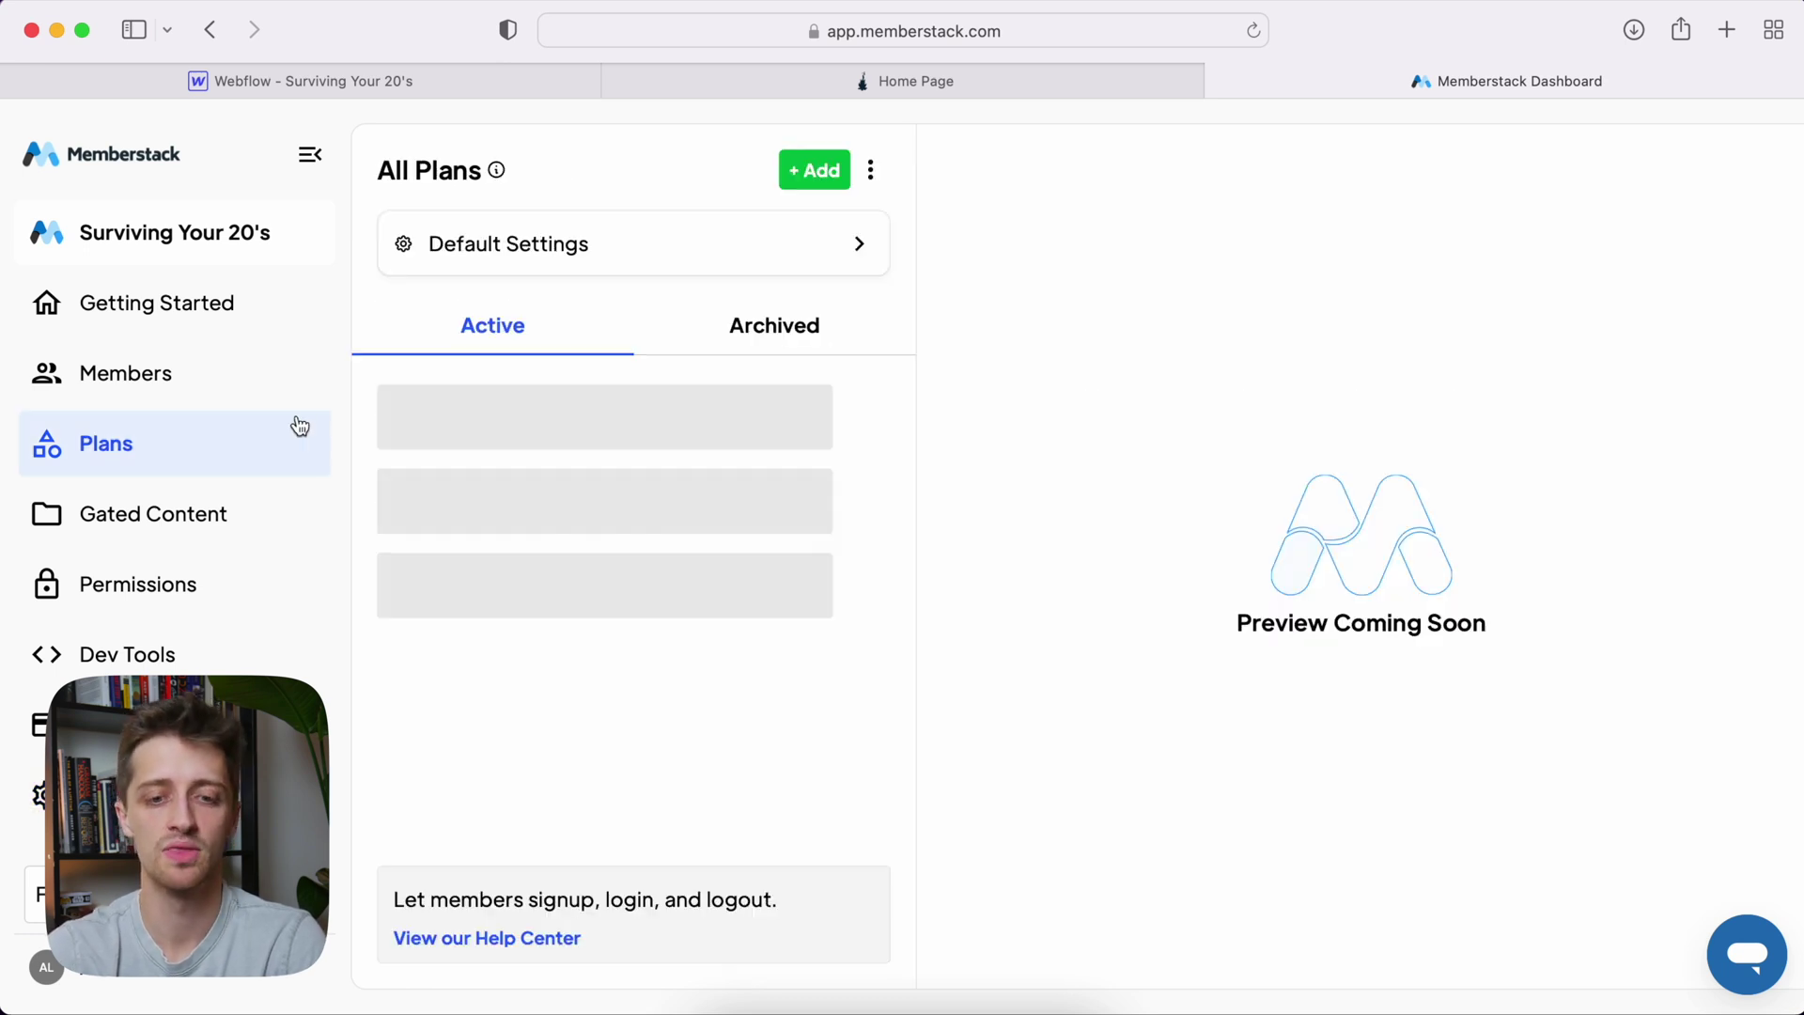
click(825, 173)
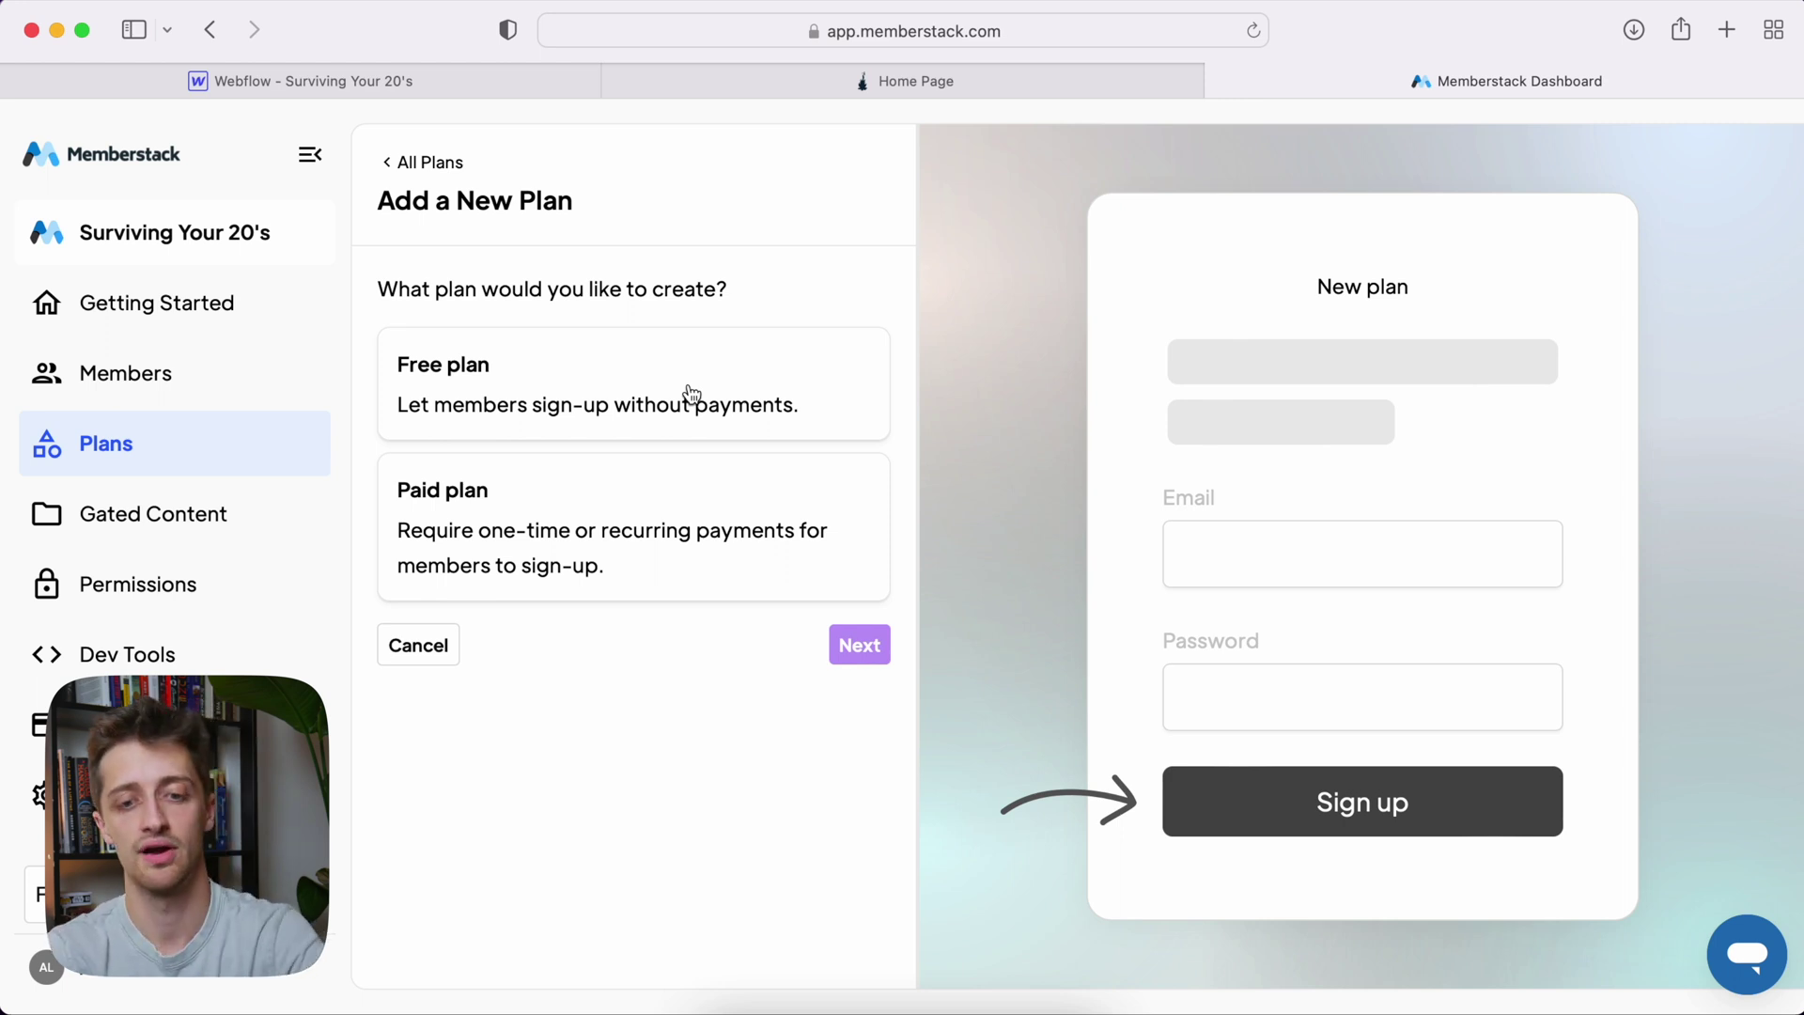
click(639, 393)
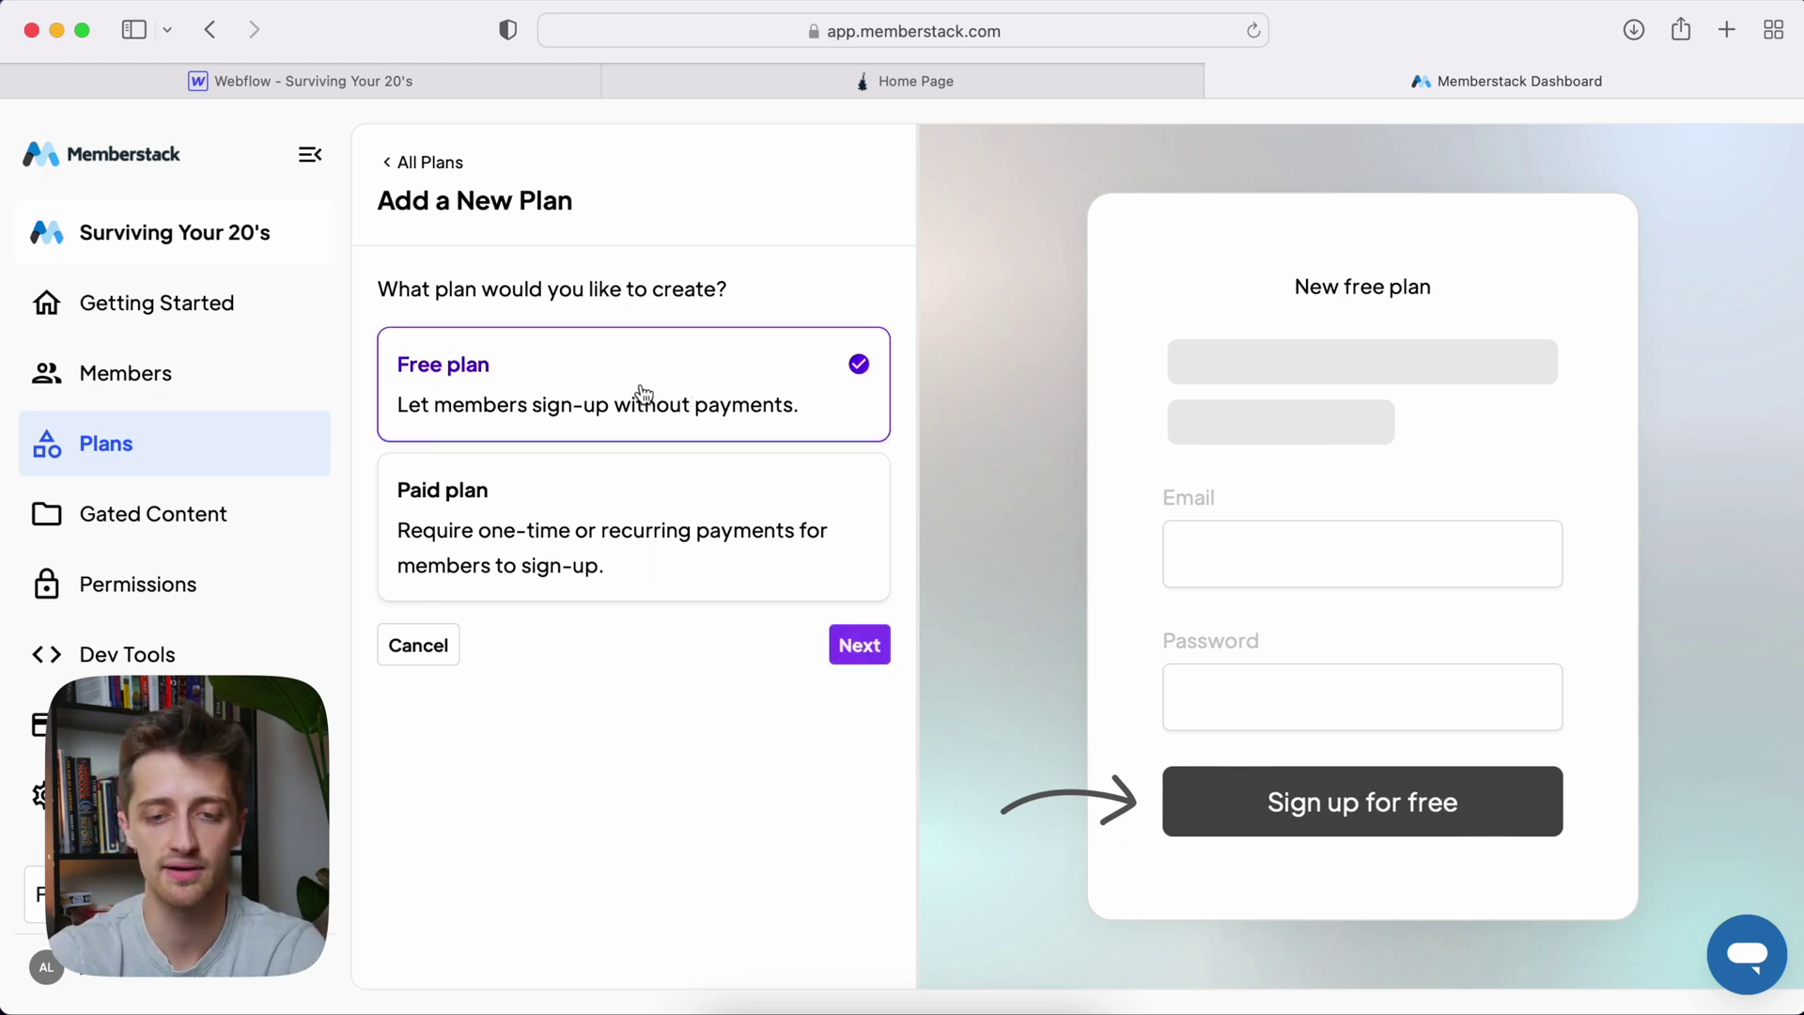
click(860, 647)
Name the new plan 'Surviving Your 20s Free Plan' and create it
click(587, 345)
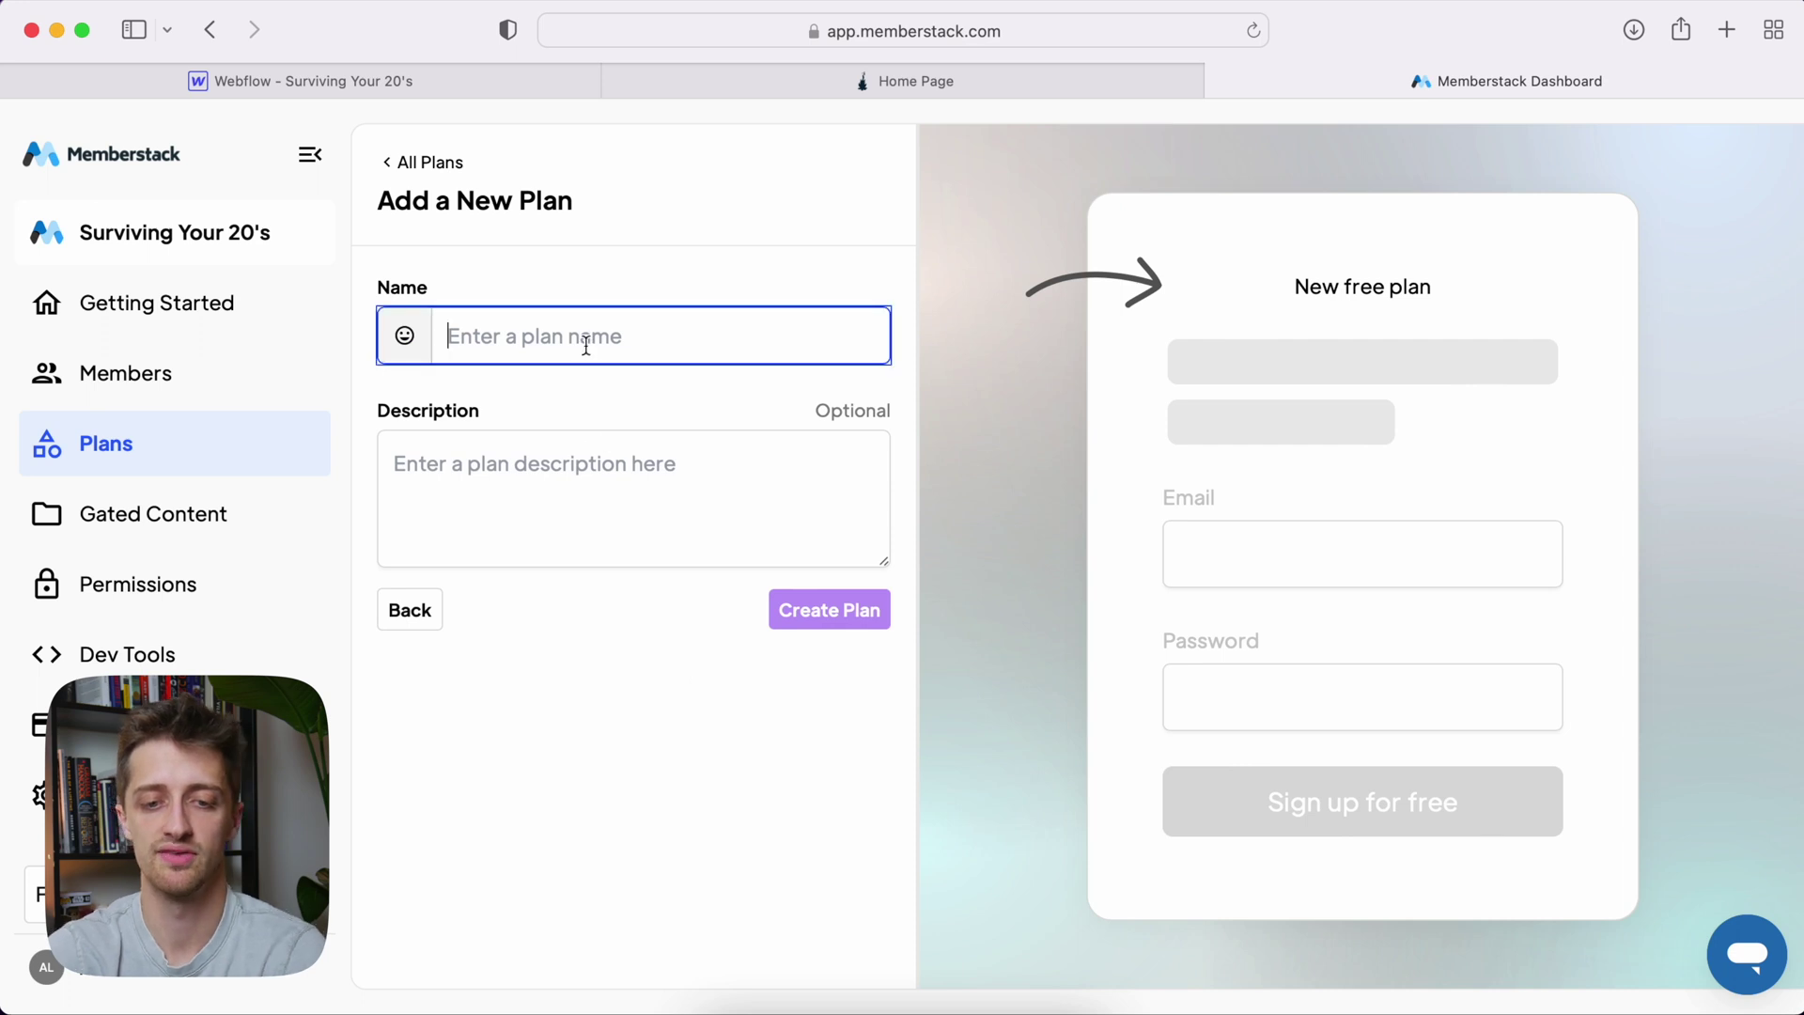
text(Sruv)
key(BackSpace)
key(BackSpace)
key(BackSpace)
text(urviving)
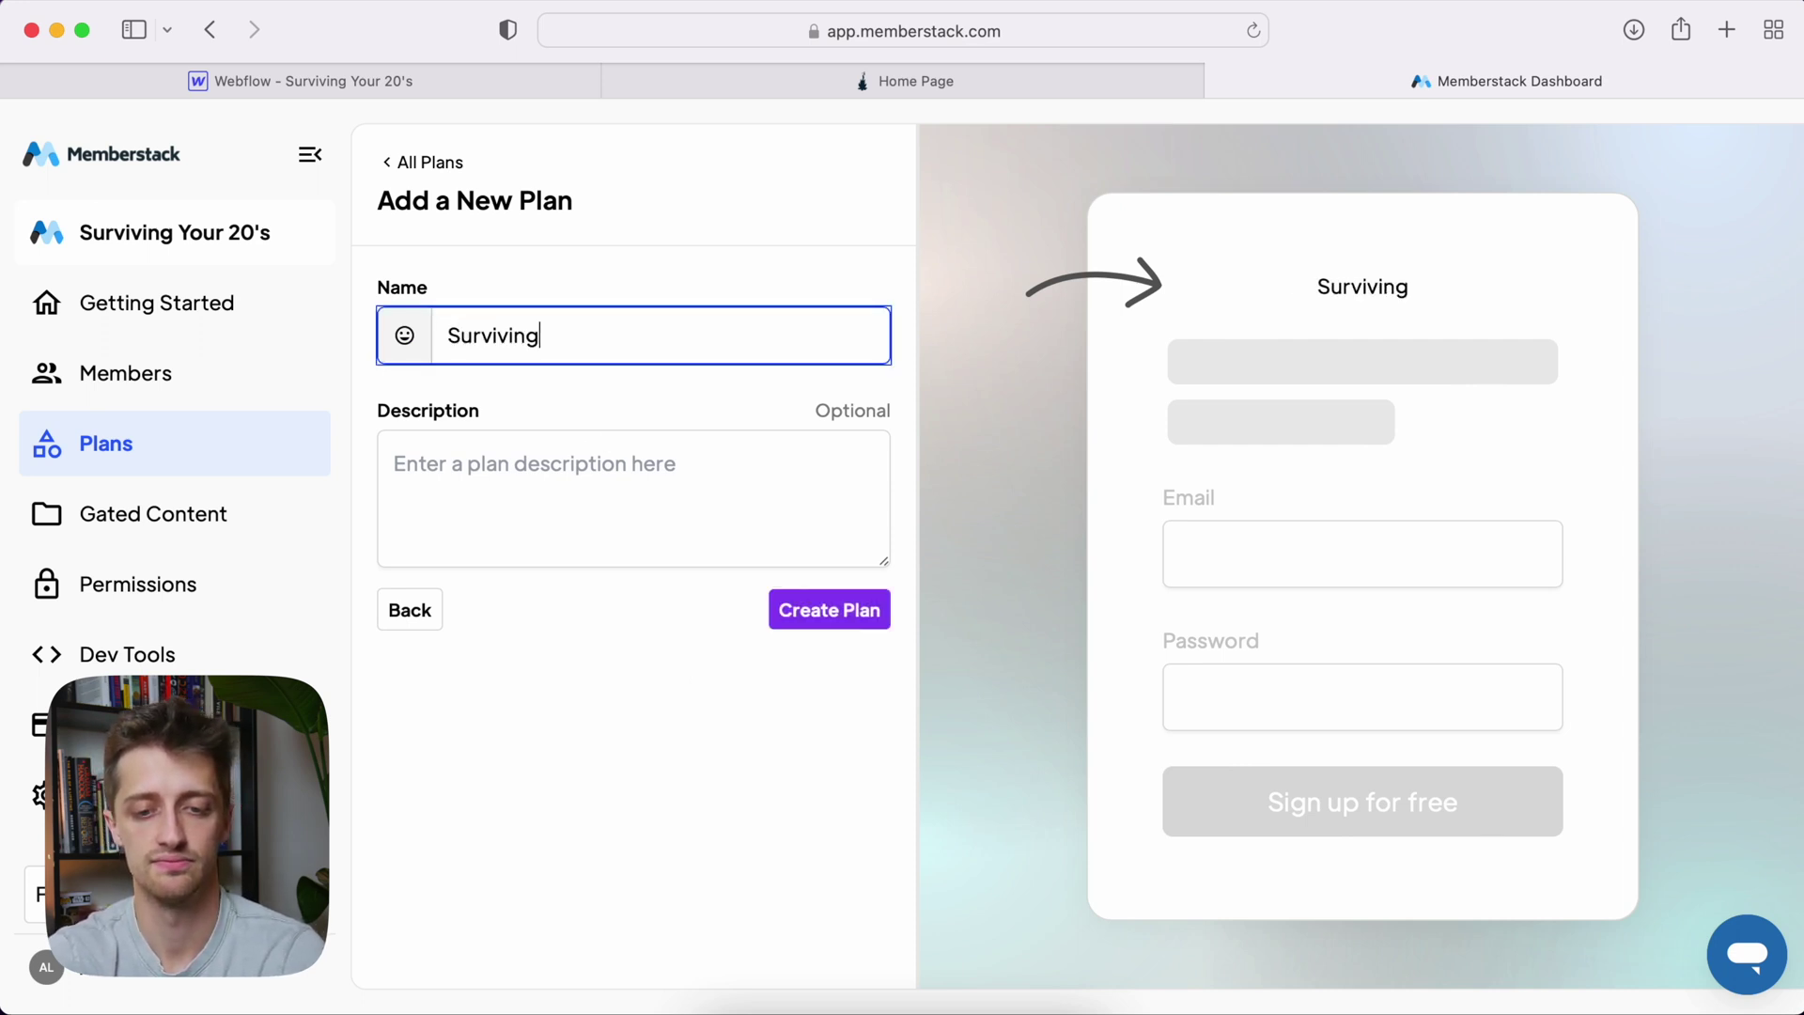
text( Your 20s)
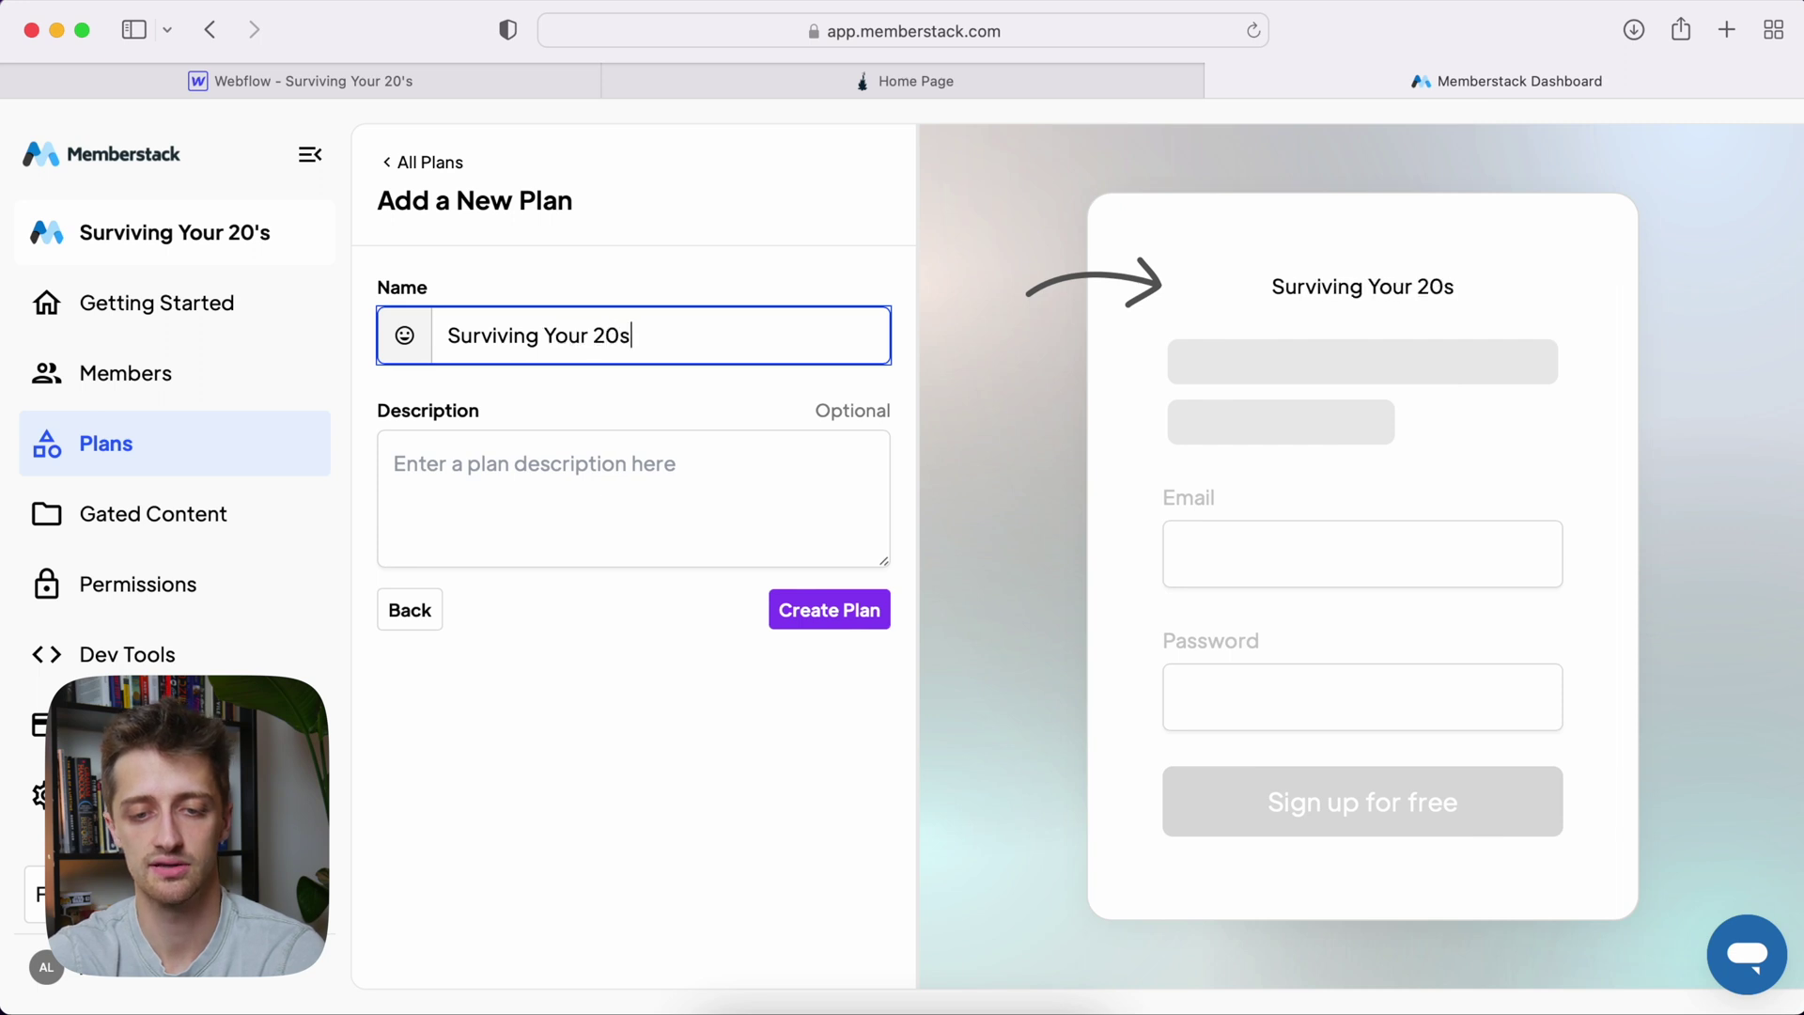
text( Free Plan)
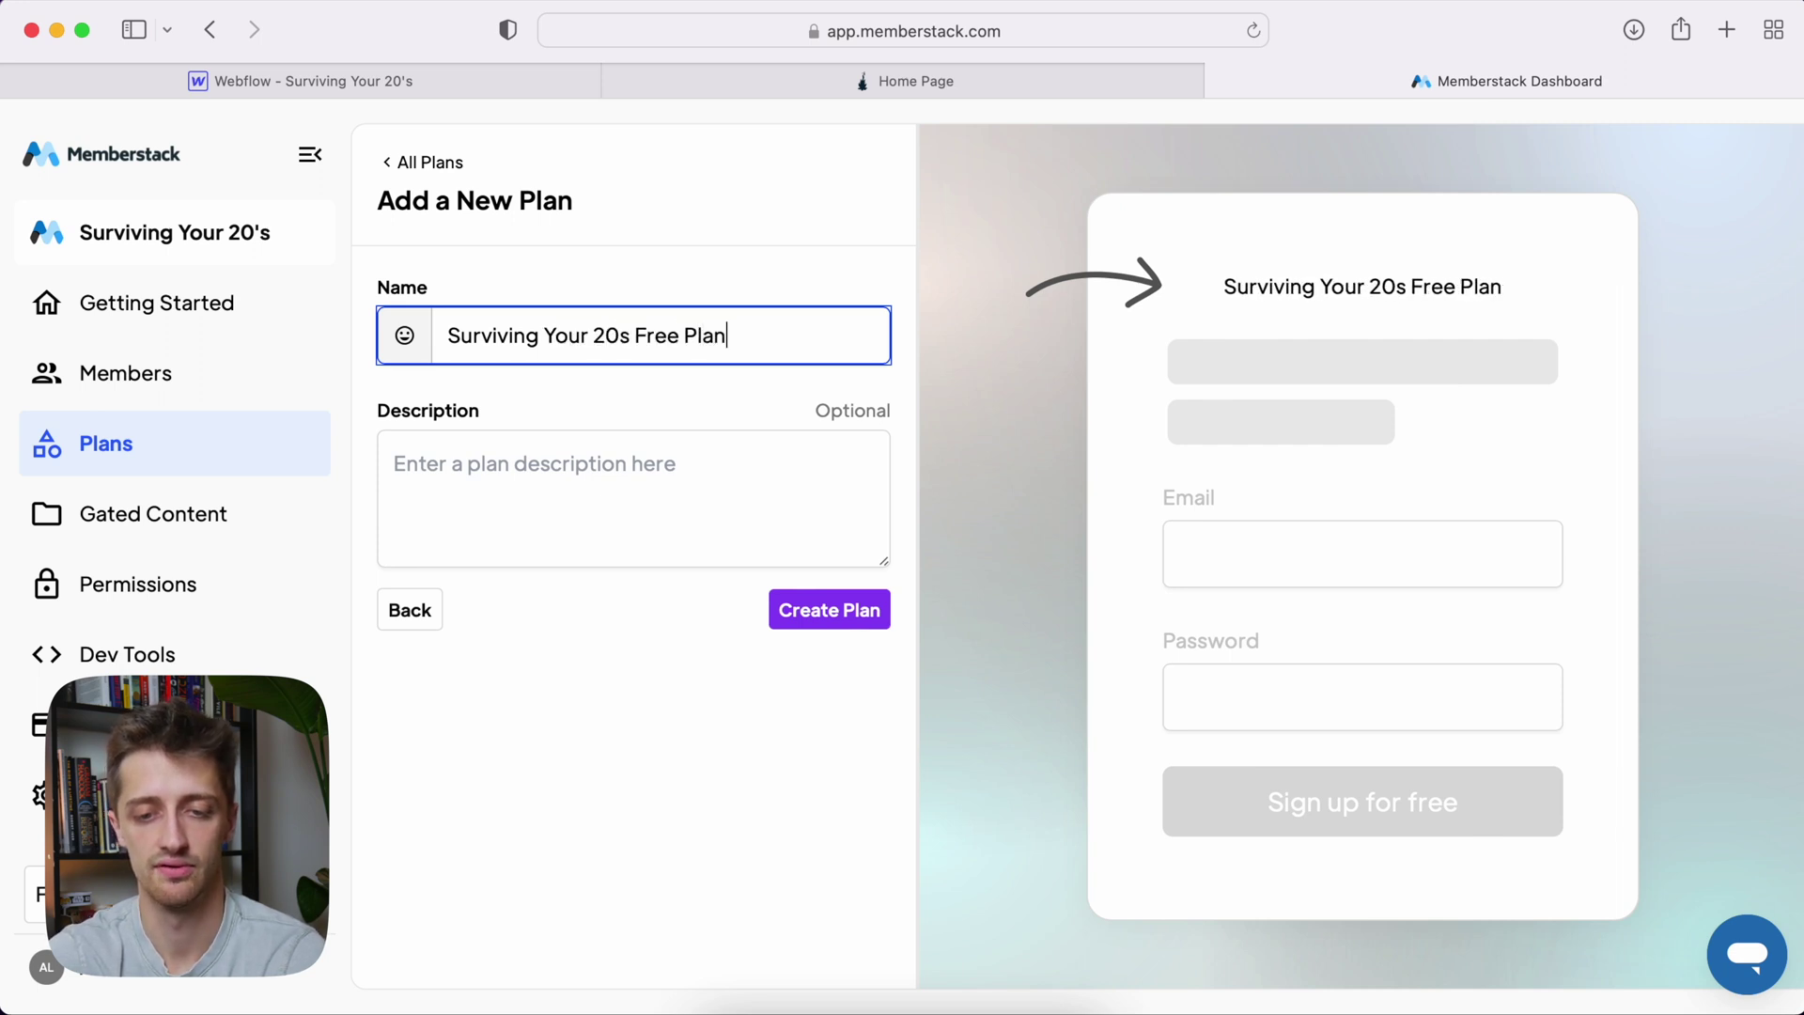
click(794, 612)
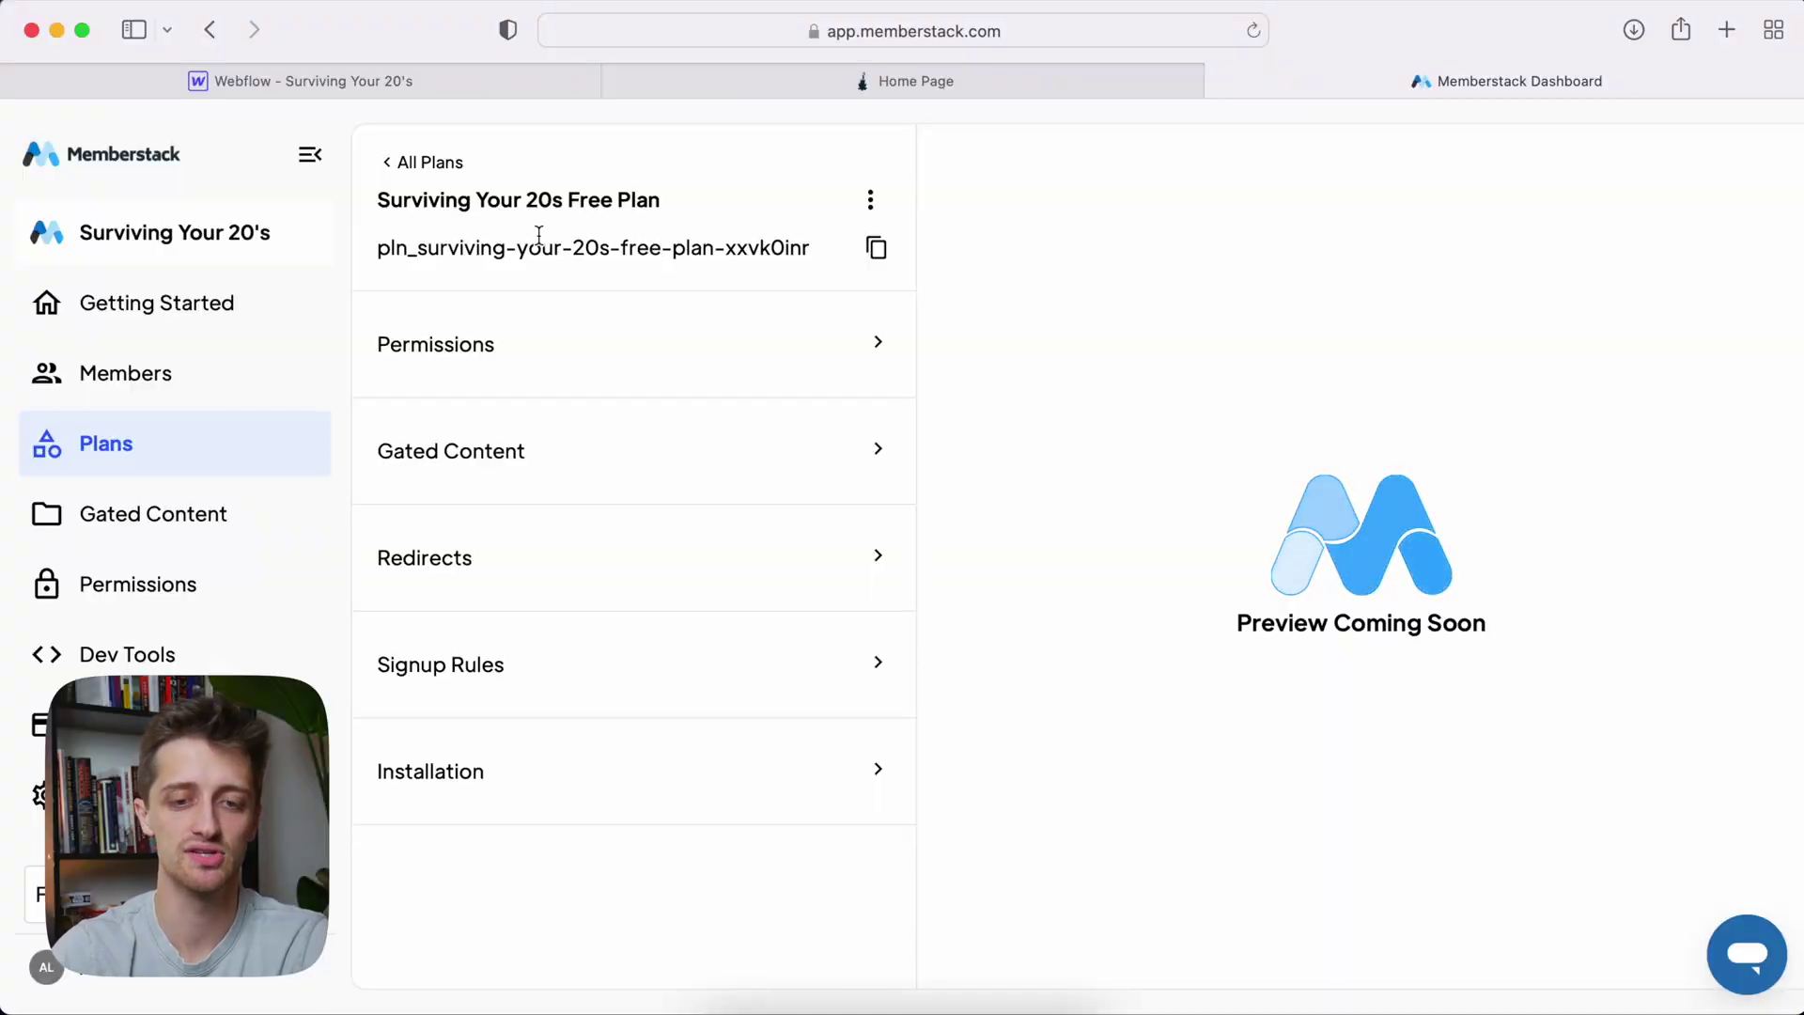
Add a gated content entry to the free plan named 'Sy20s Gated Content'
click(553, 471)
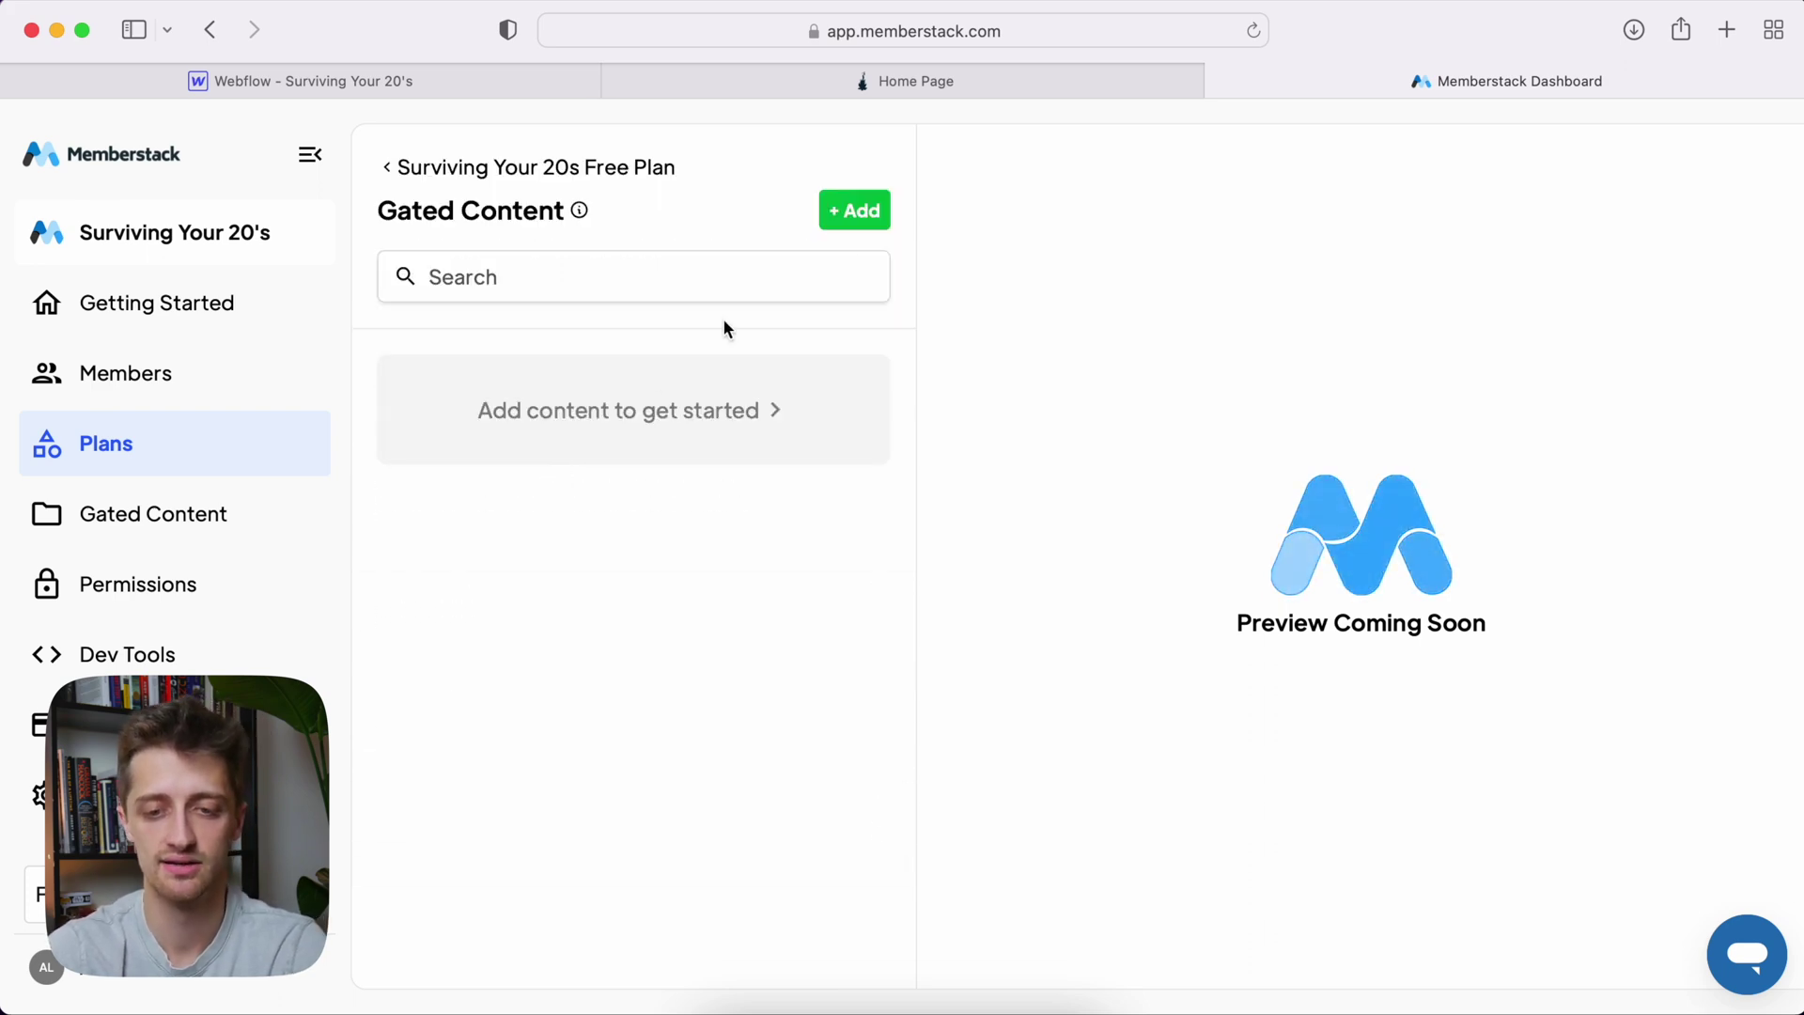
click(854, 213)
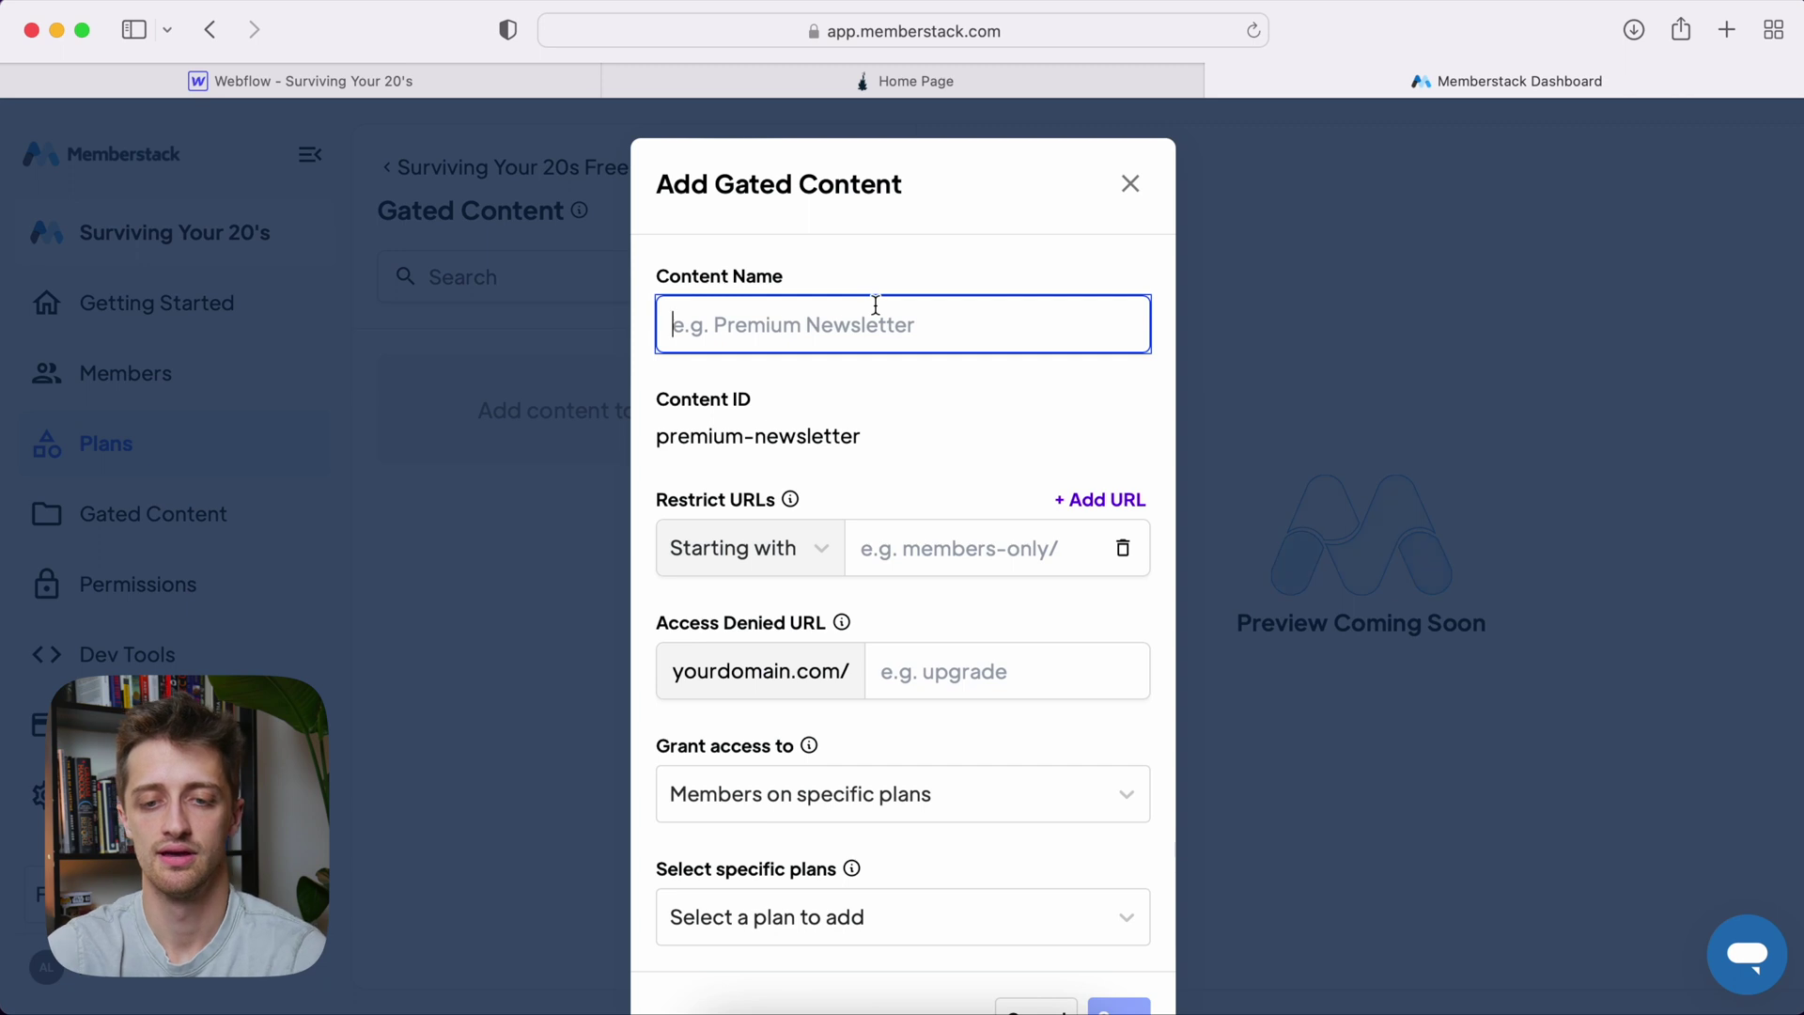
text(Sy)
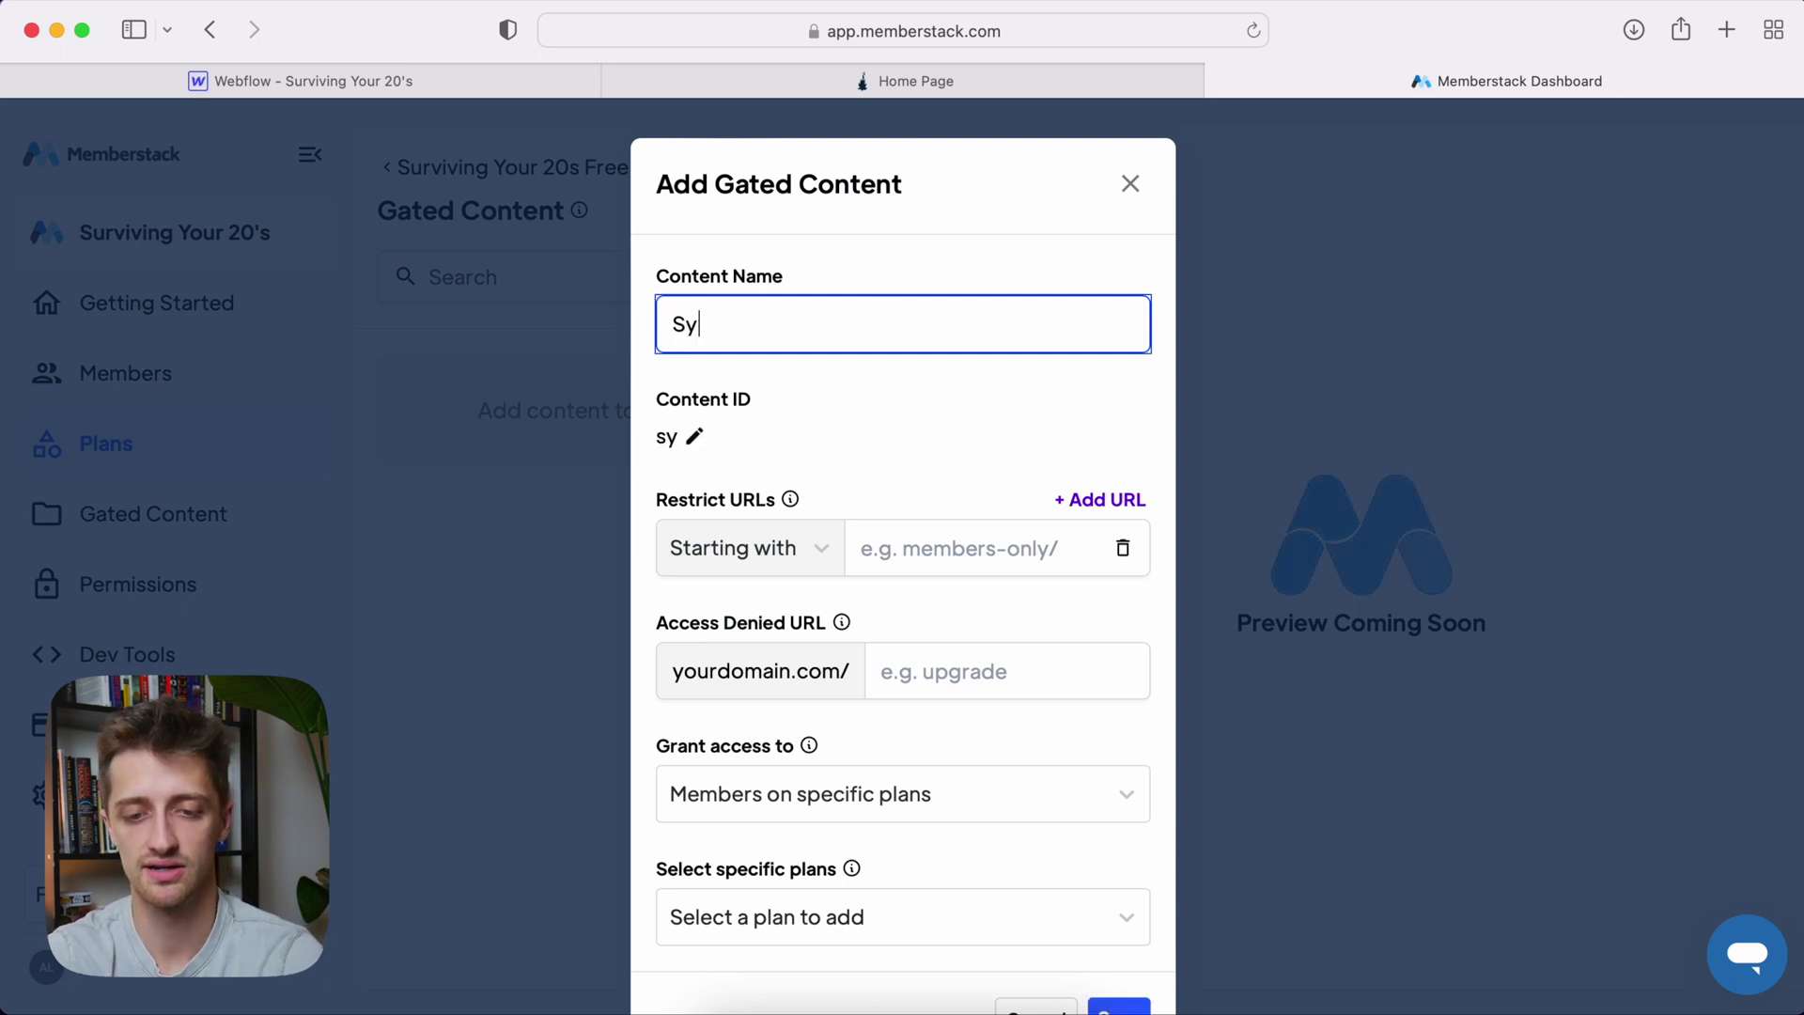
text(20s Gatged)
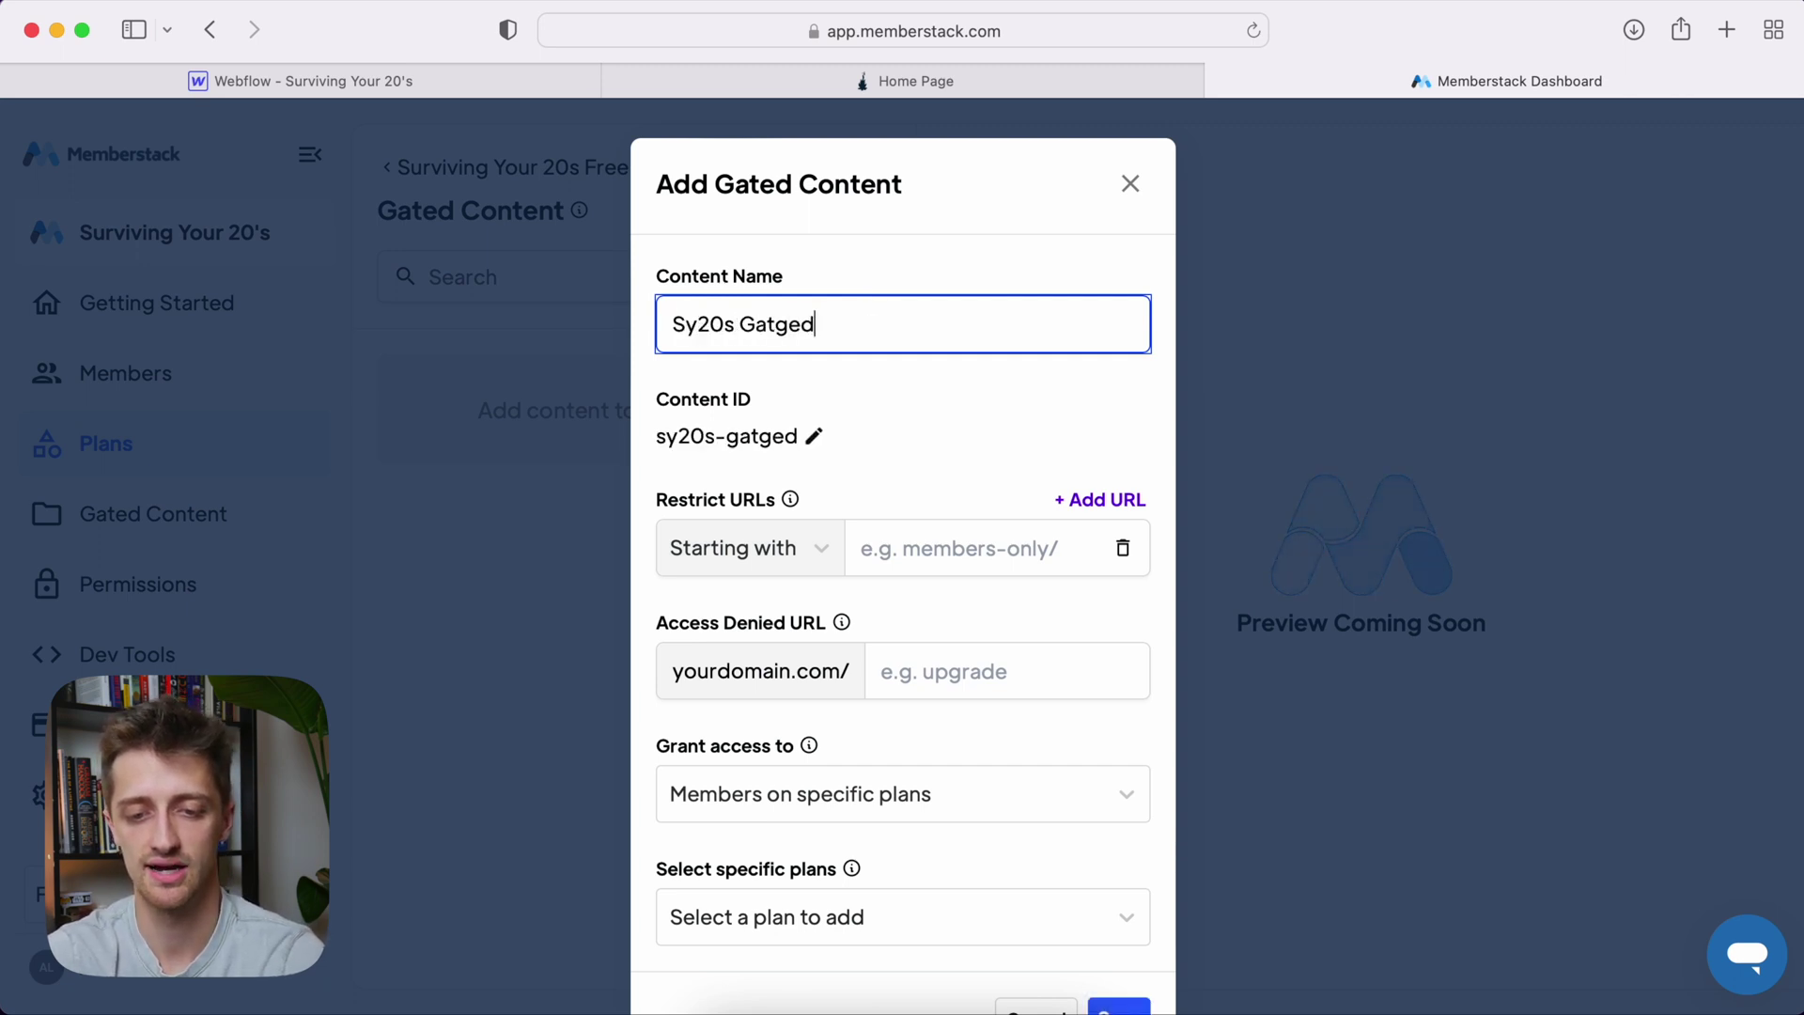
key(BackSpace)
key(BackSpace)
key(BackSpace)
text(e)
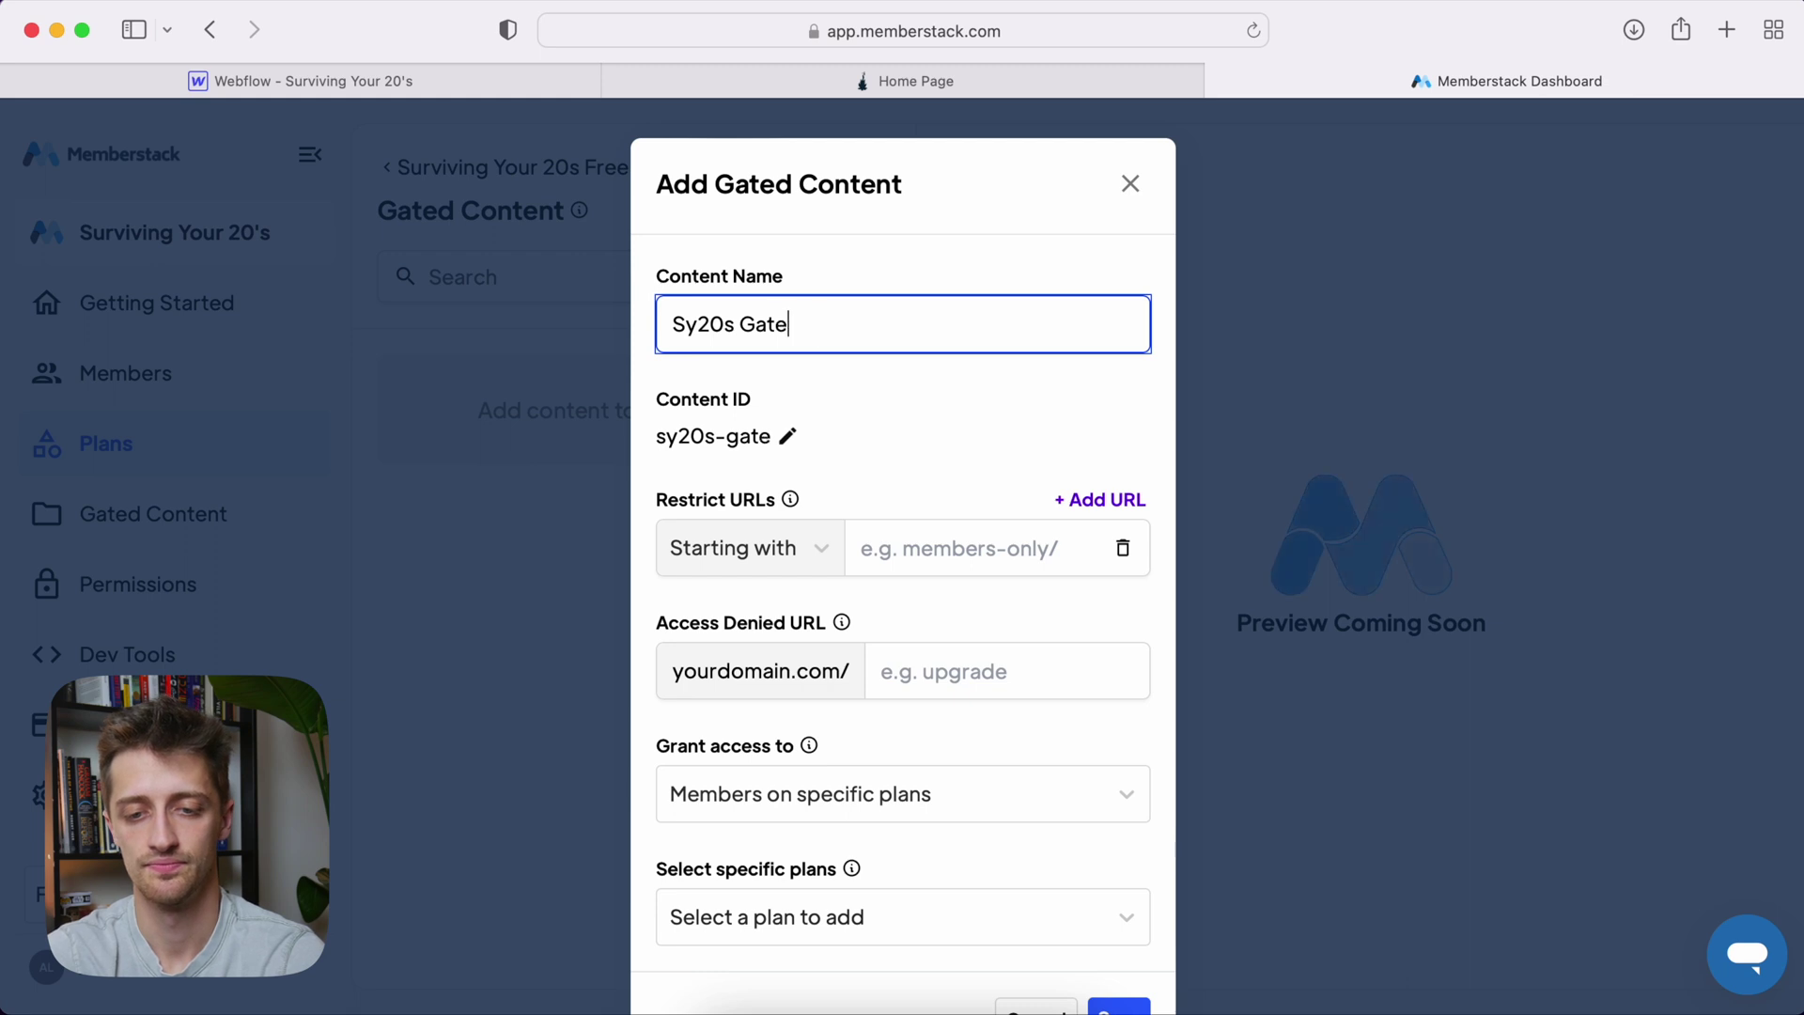
text(d Content)
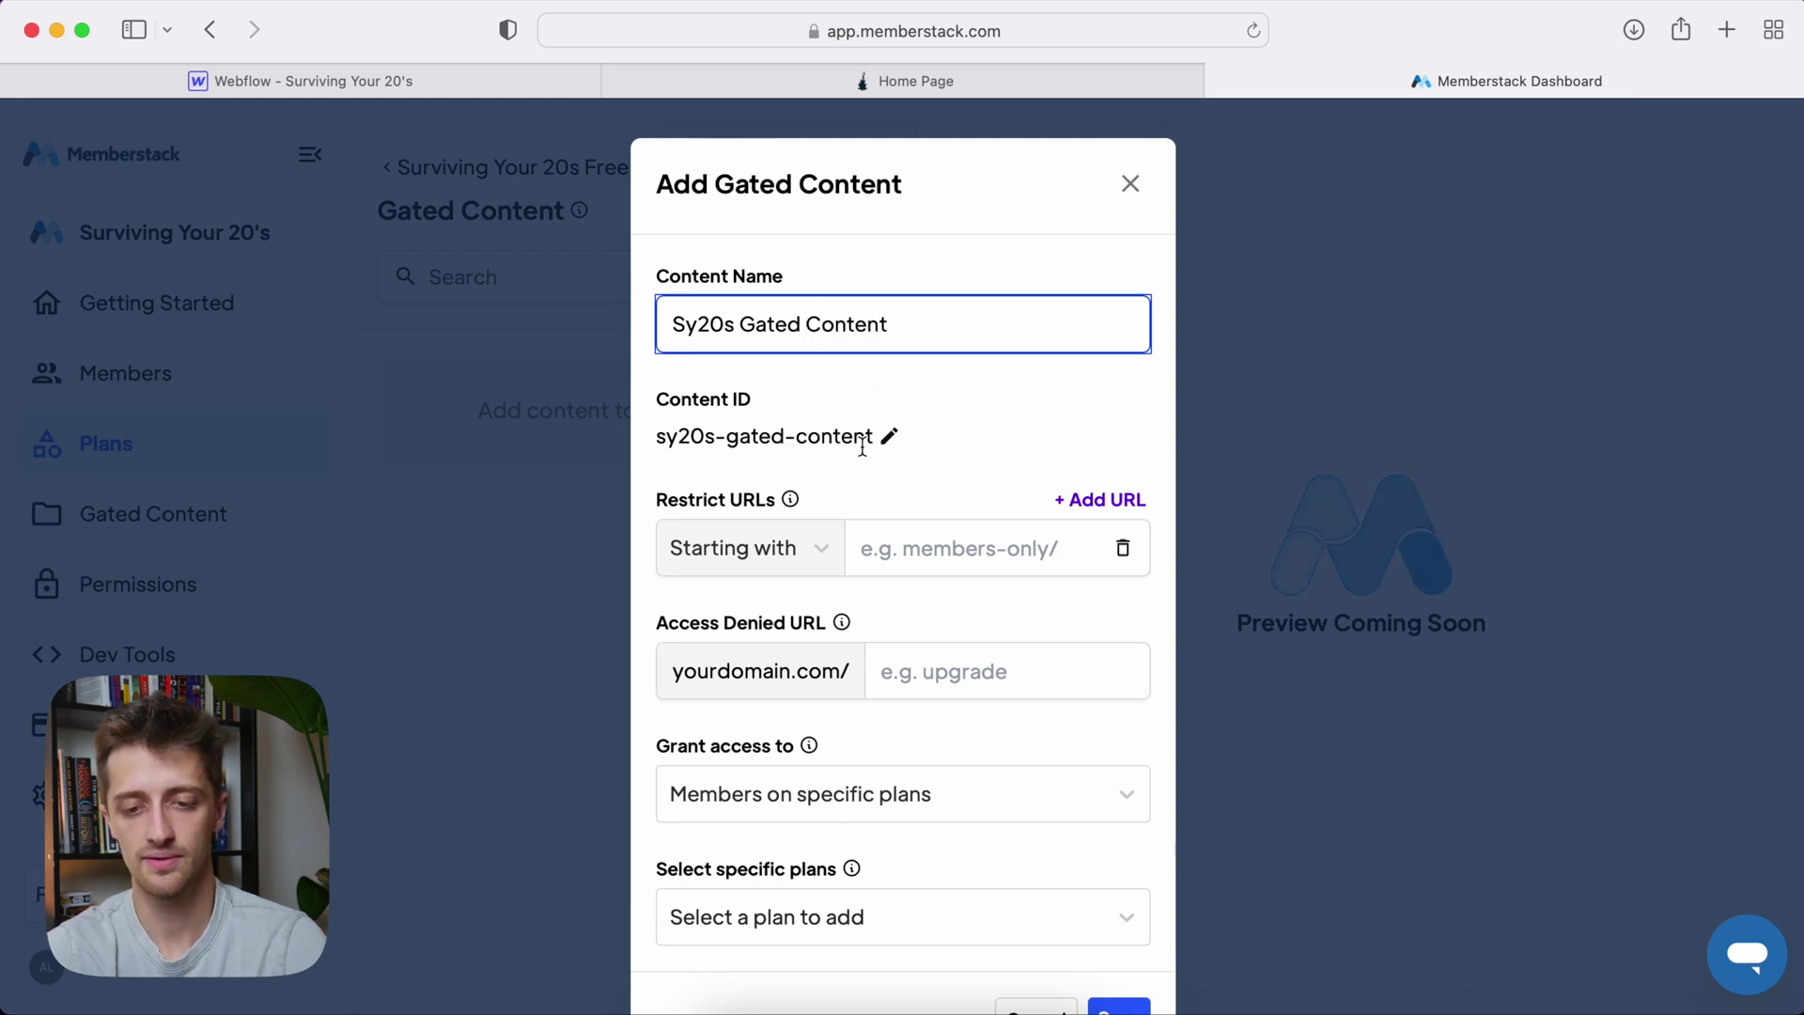
click(896, 543)
scroll(950, 504, down, 2)
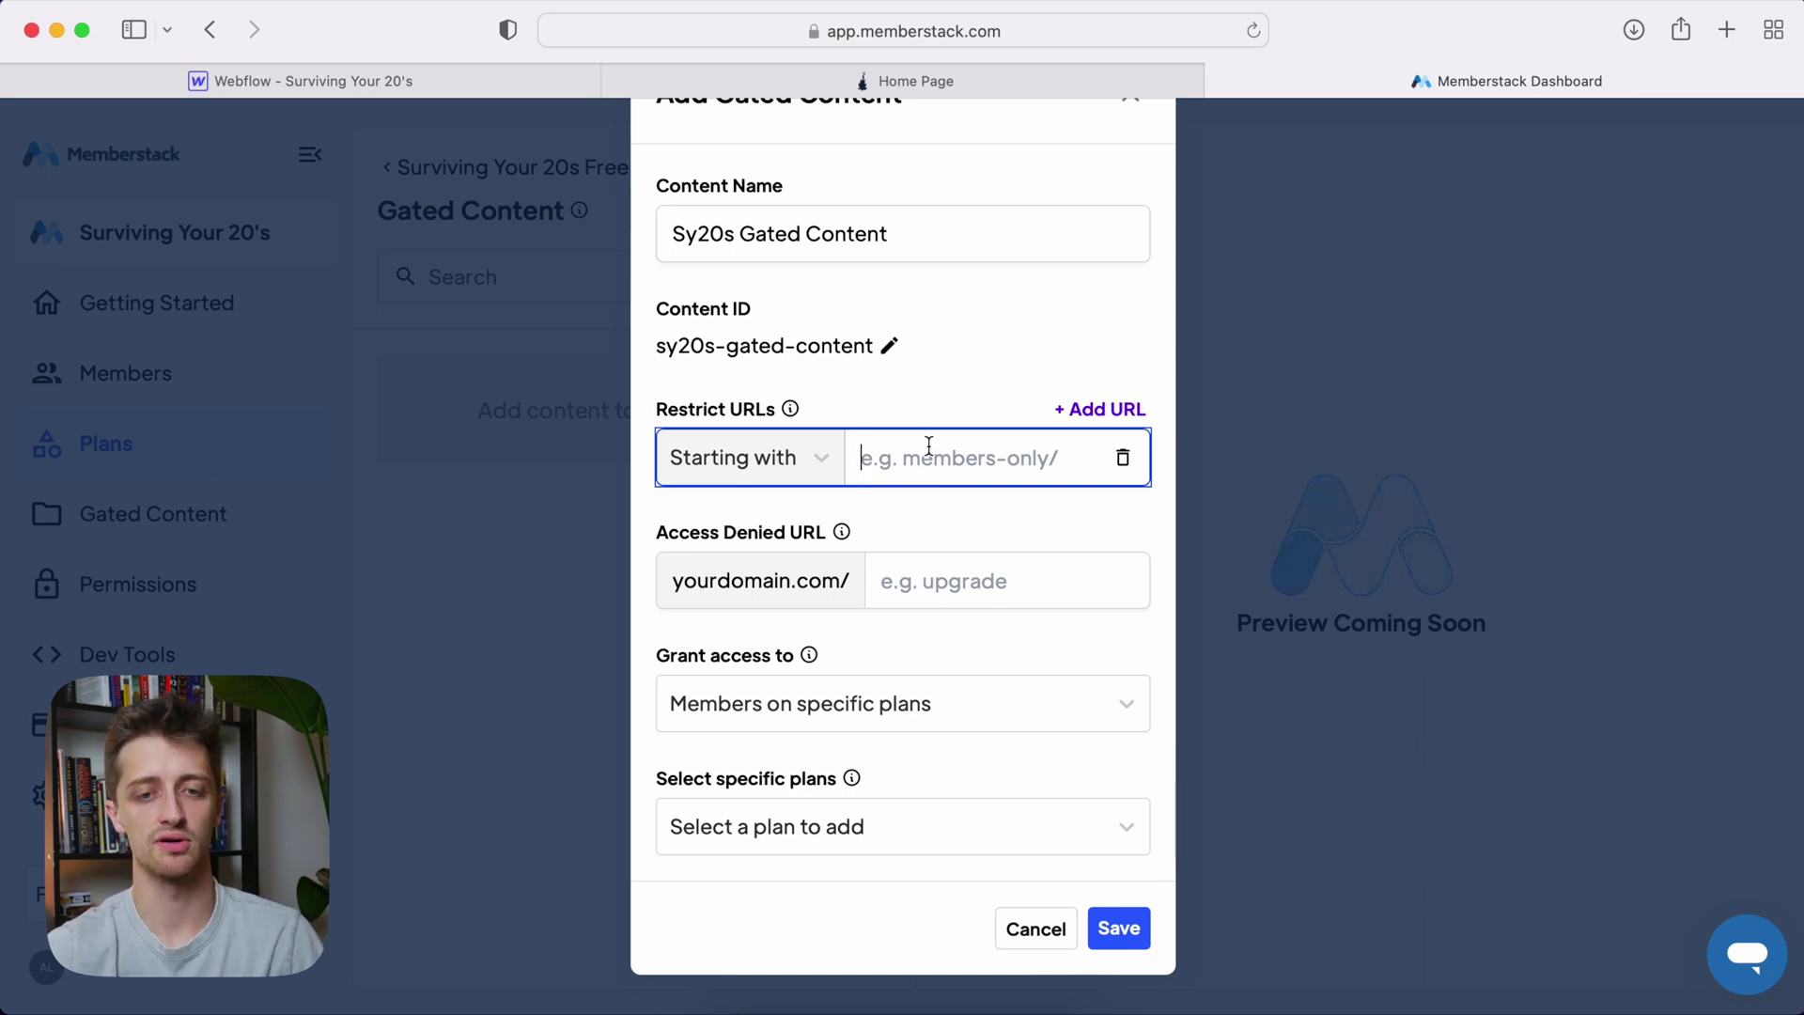
Show the Webflow Pages list with the Gated Content folder
click(381, 77)
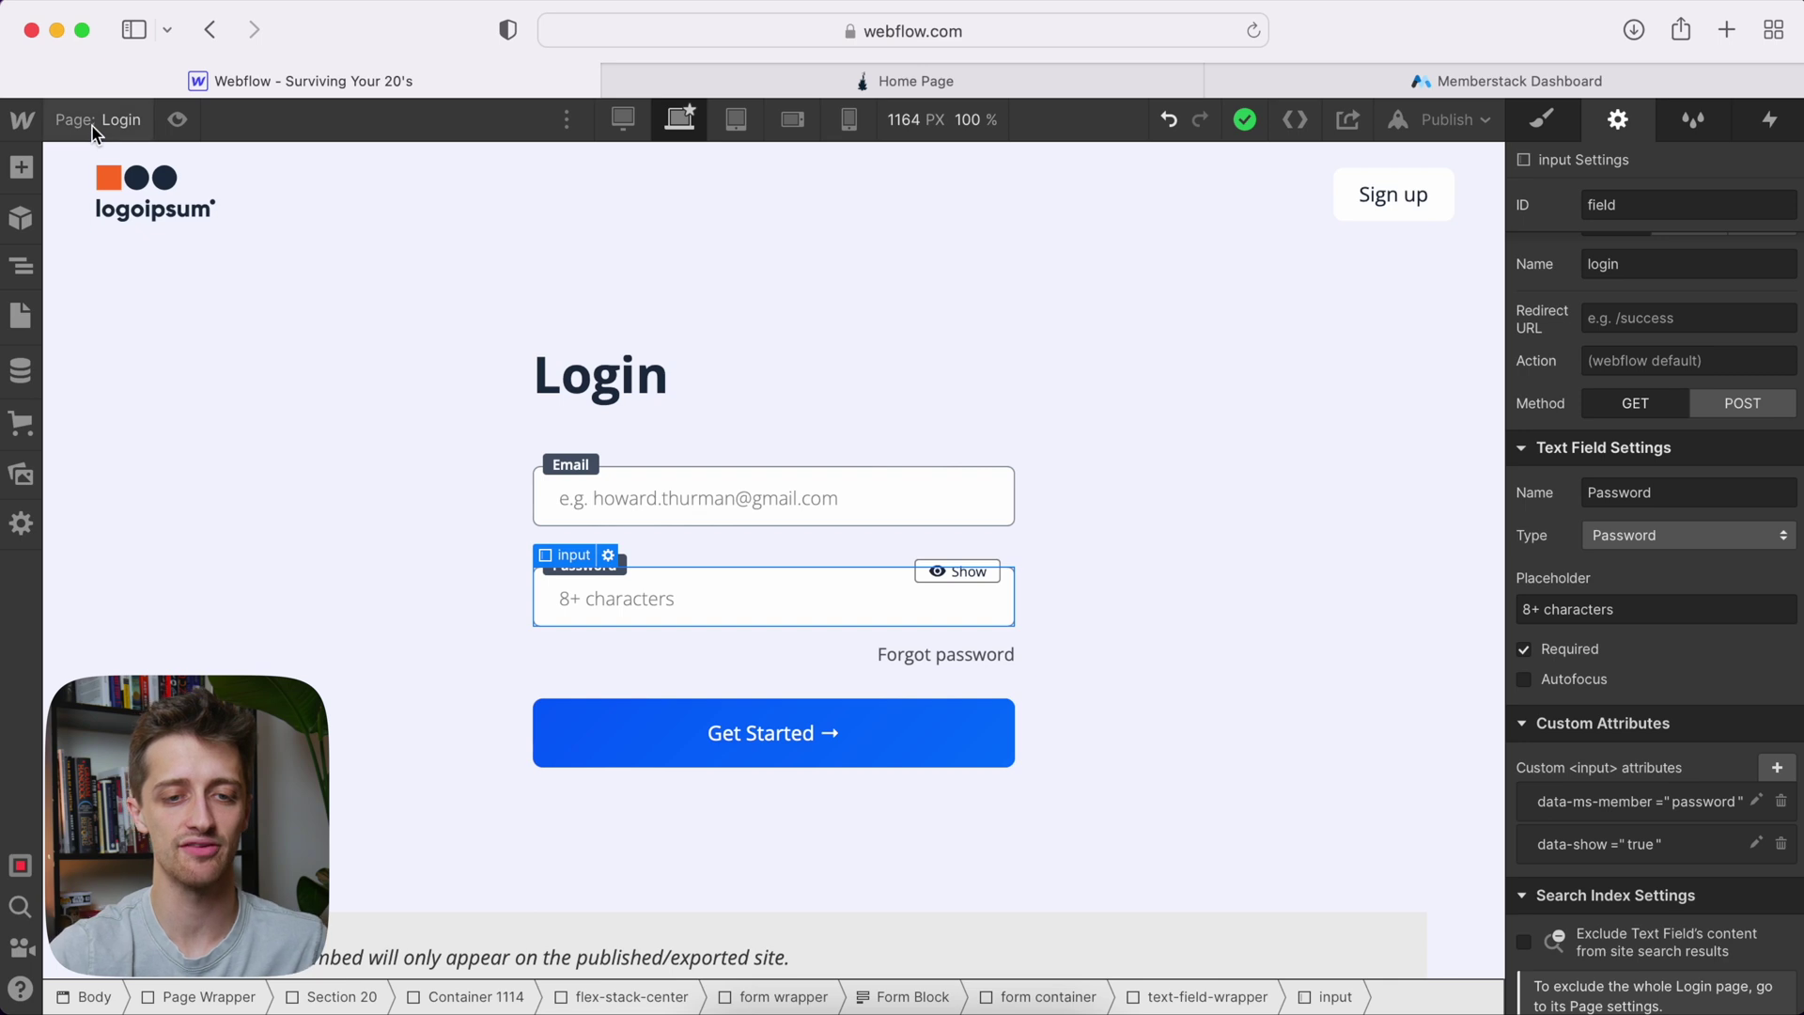
key(p)
scroll(141, 564, down, 5)
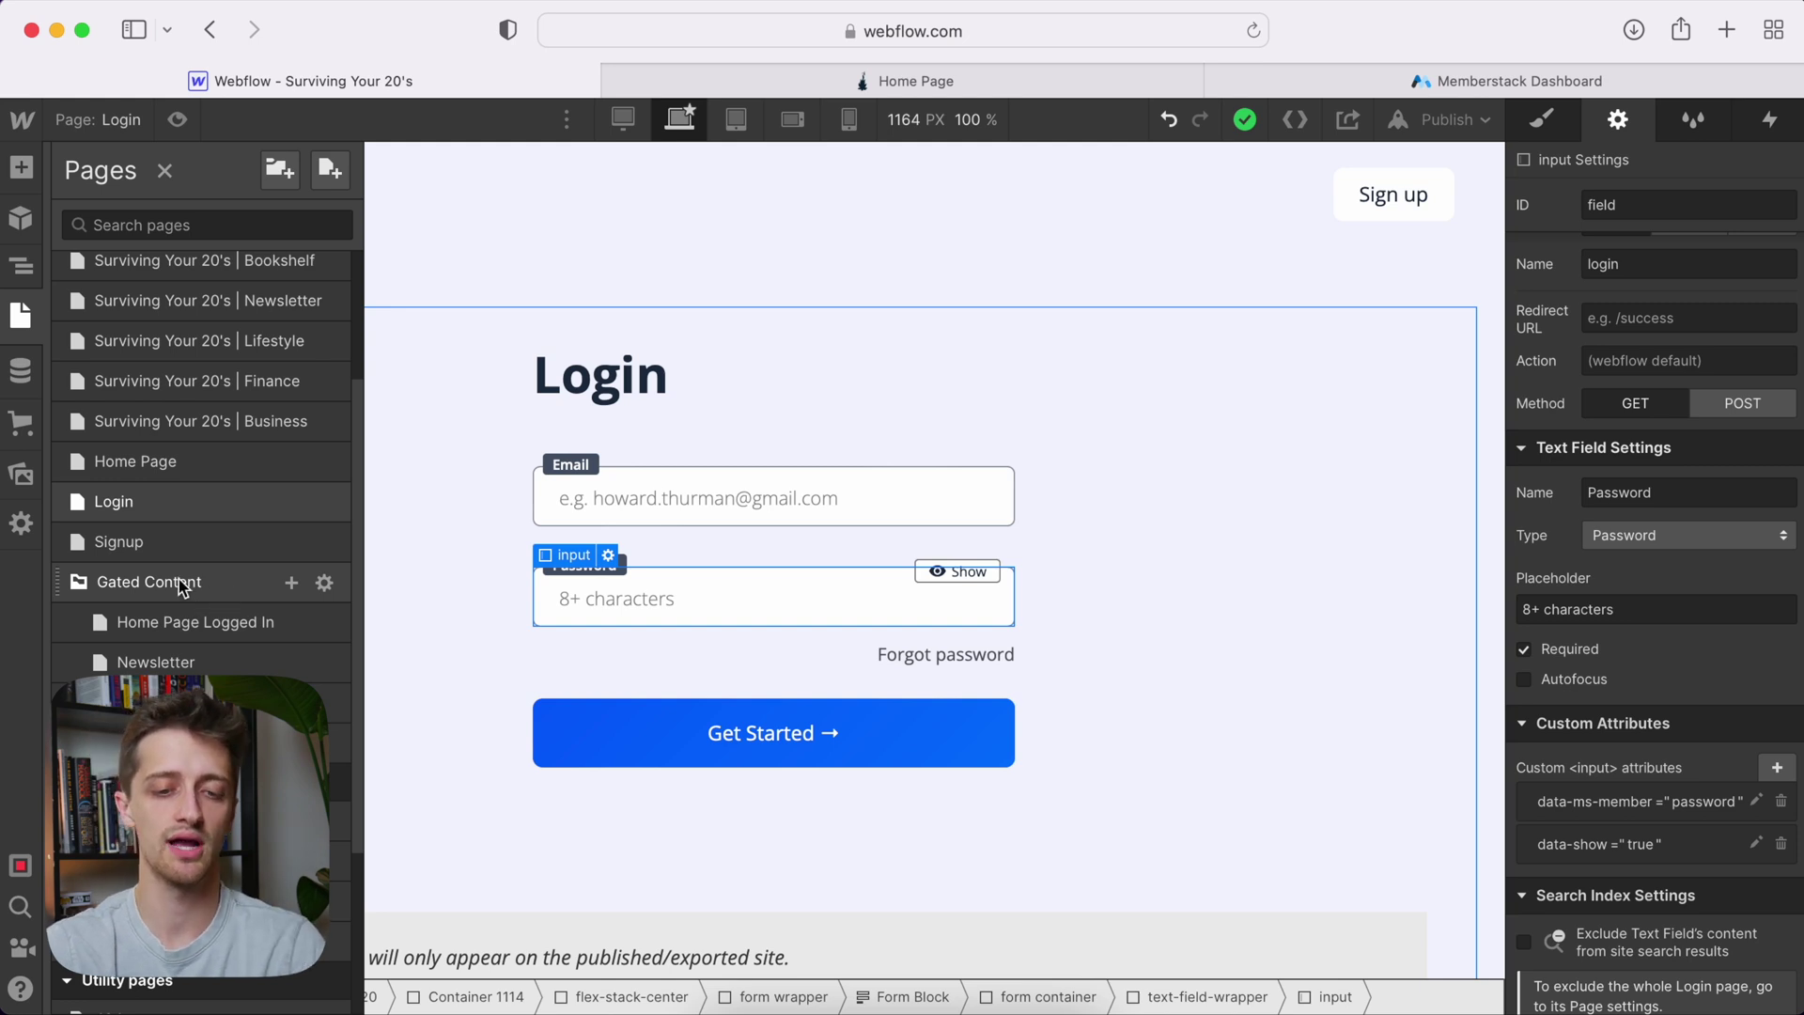
Open the Gated Content folder settings and copy its /gated-content URL path
click(323, 587)
drag(743, 499, 640, 503)
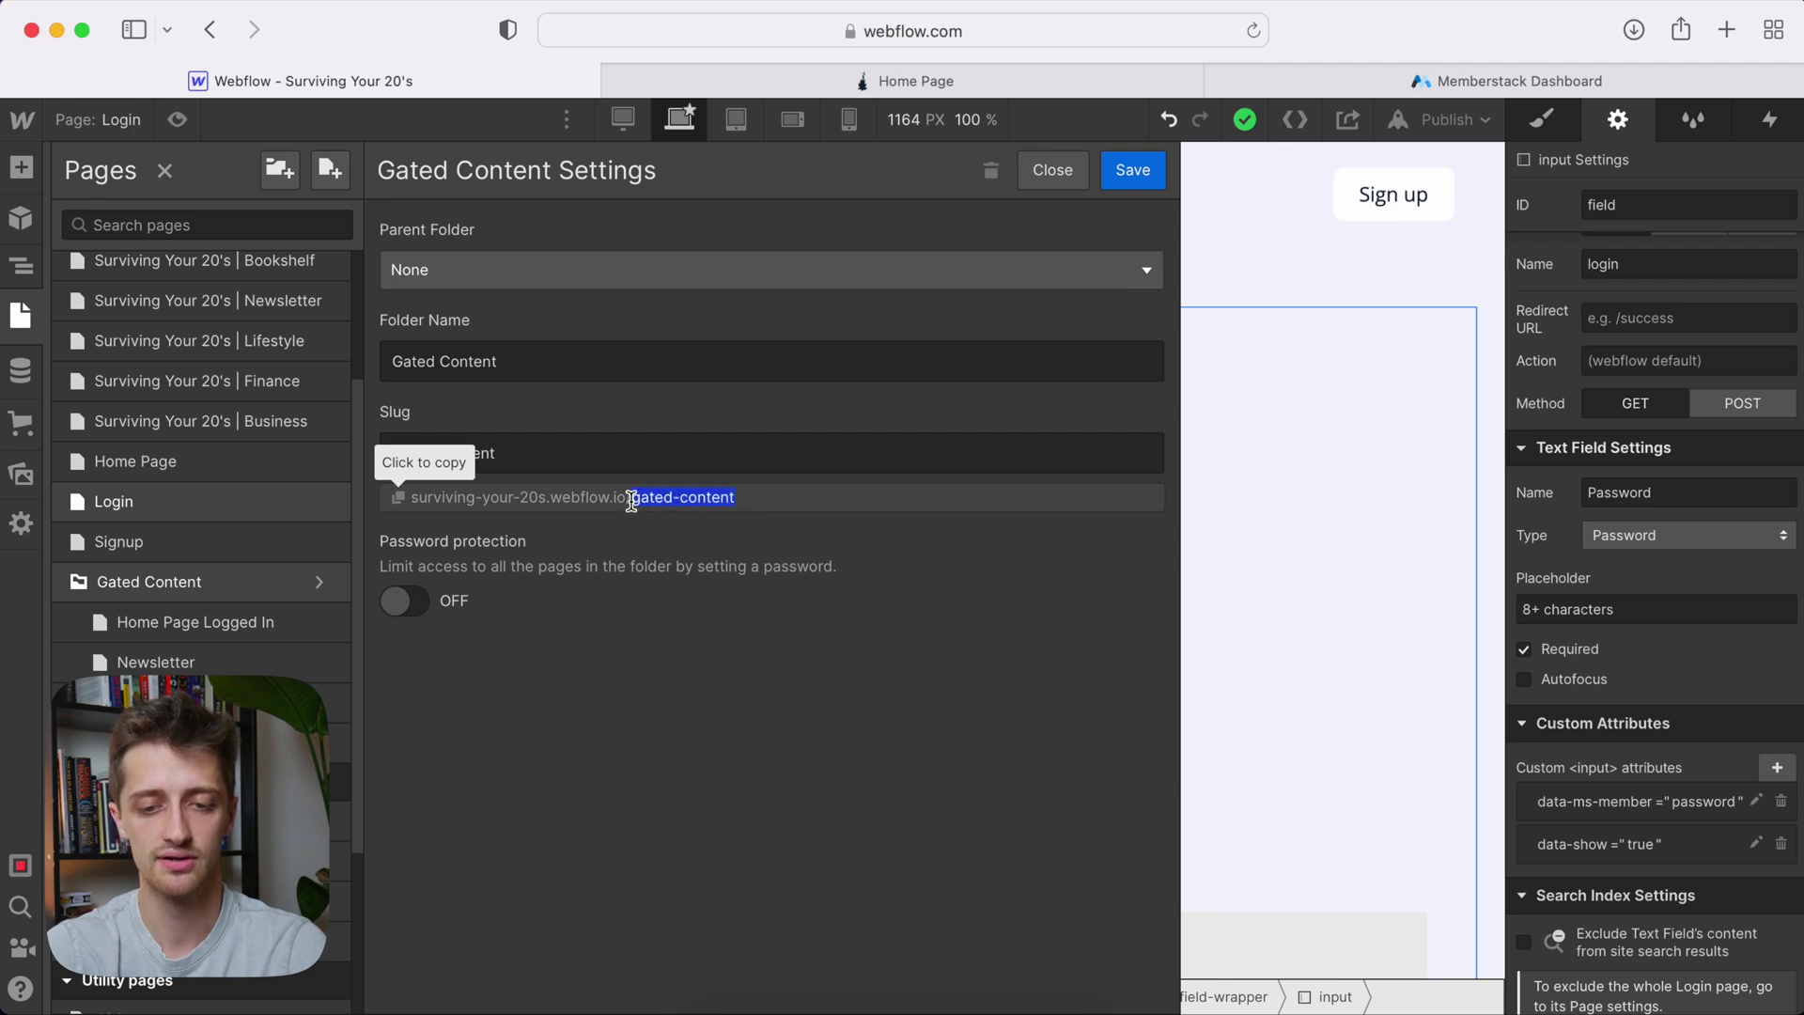
drag(630, 501, 631, 500)
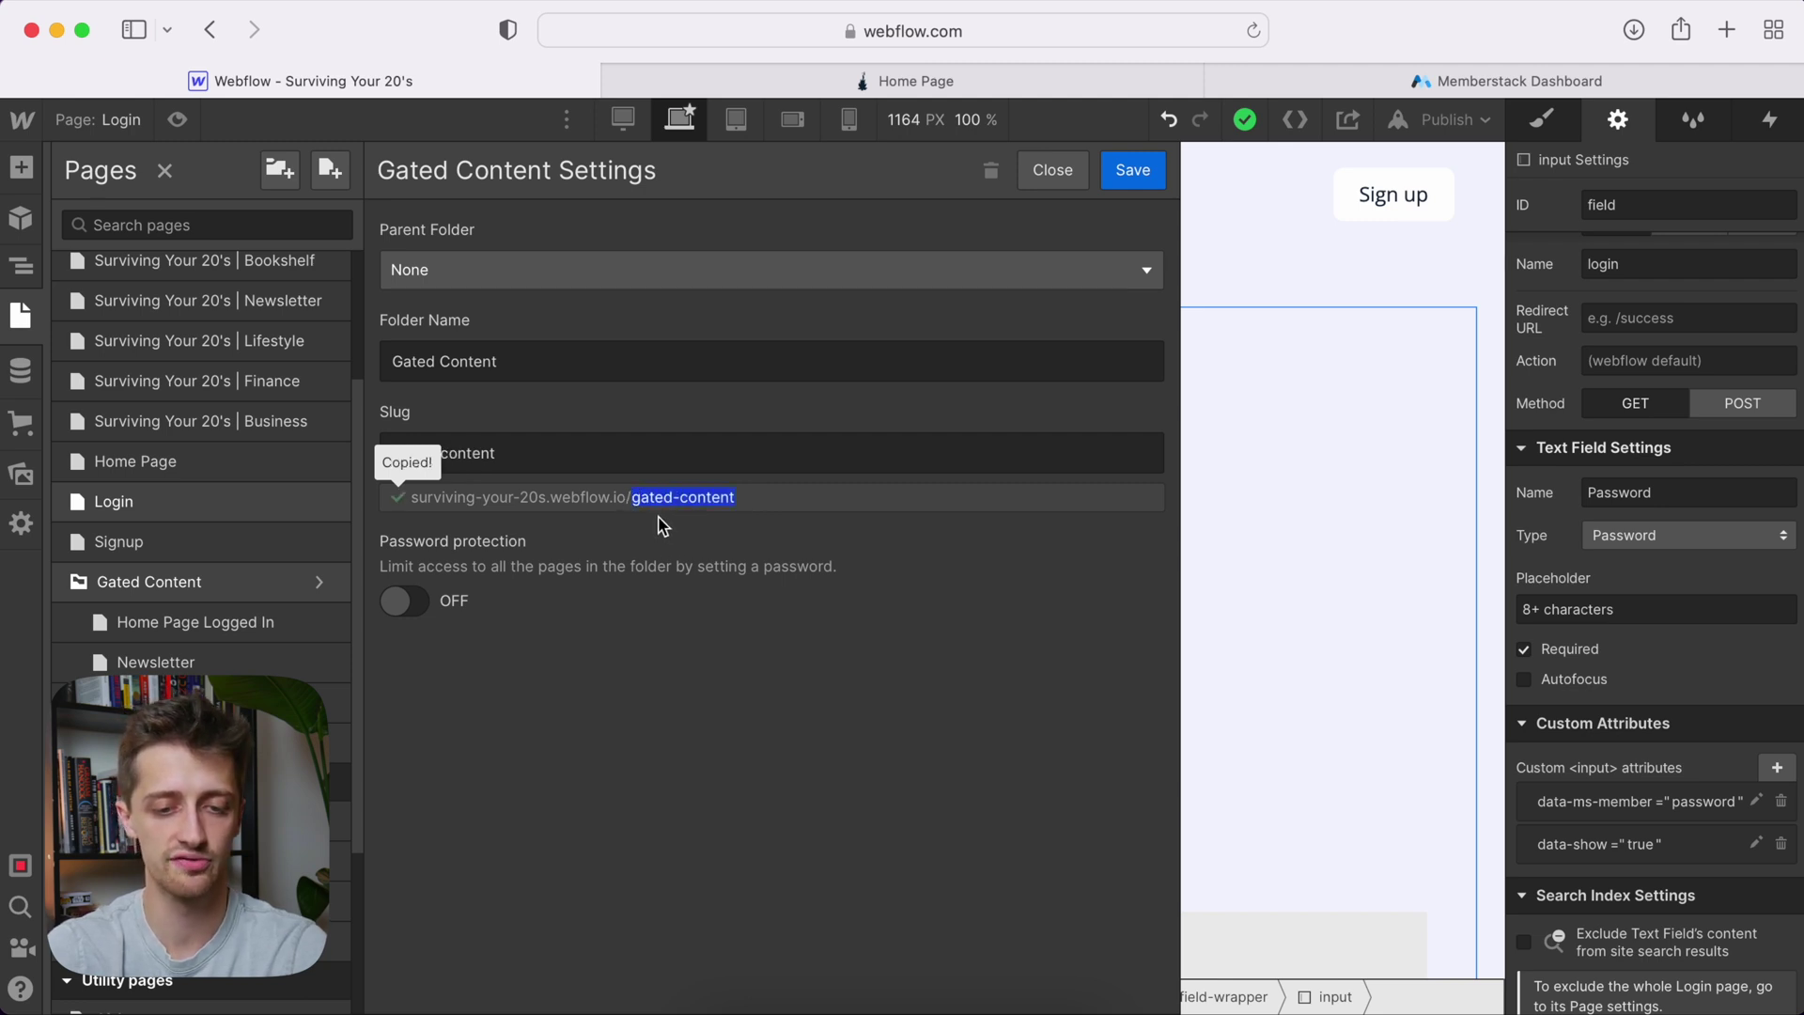
drag(772, 501, 627, 499)
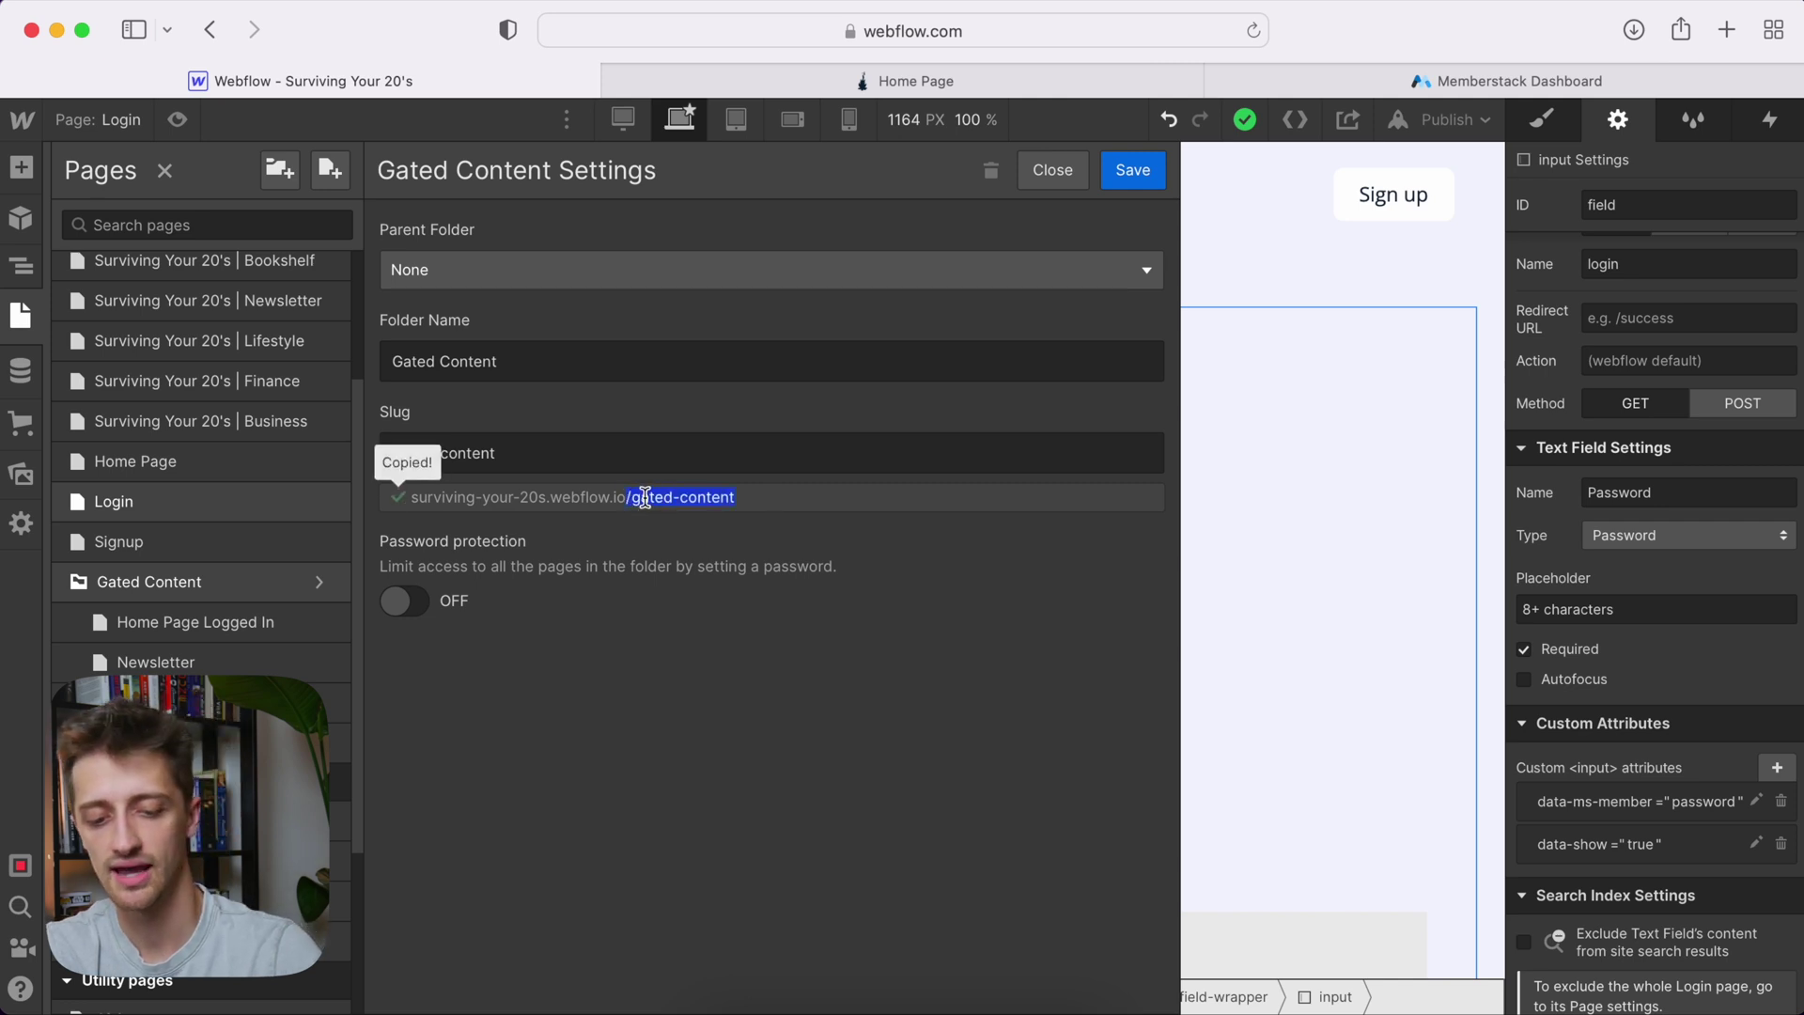
Set Restrict URLs to /gated-content in Memberstack, removing the stray space
click(1370, 81)
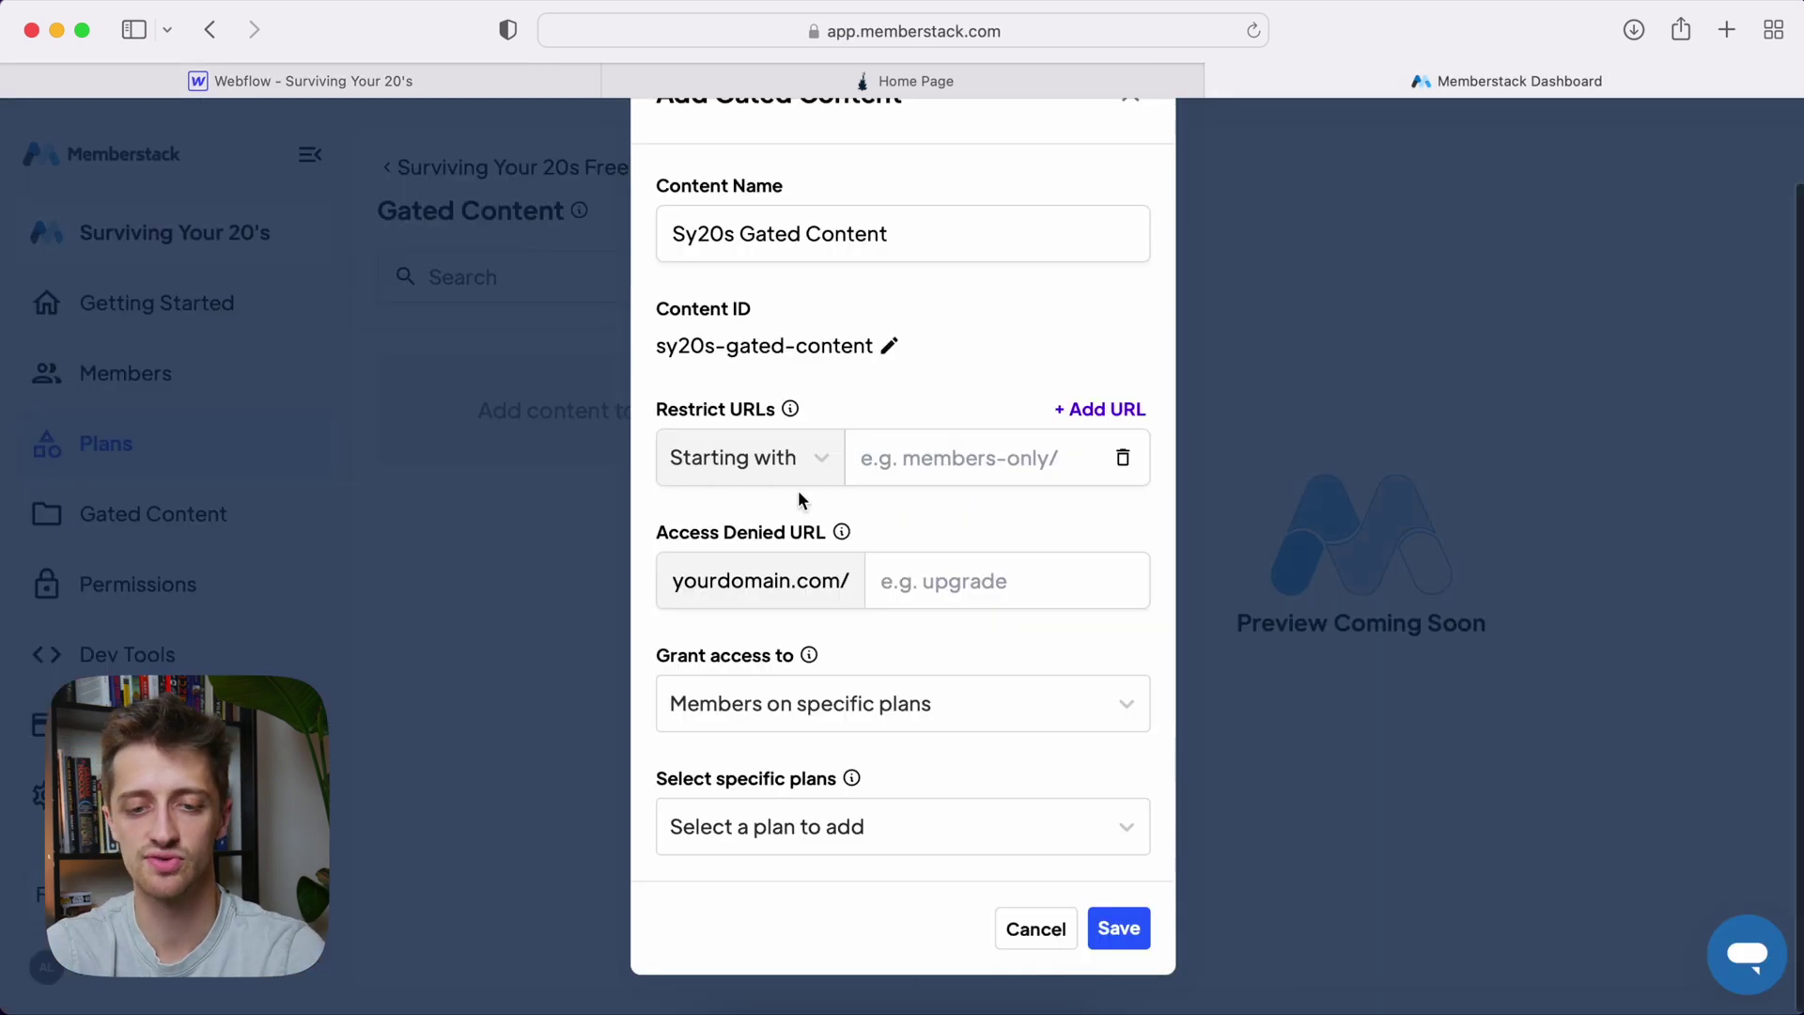
key(super+v)
click(882, 461)
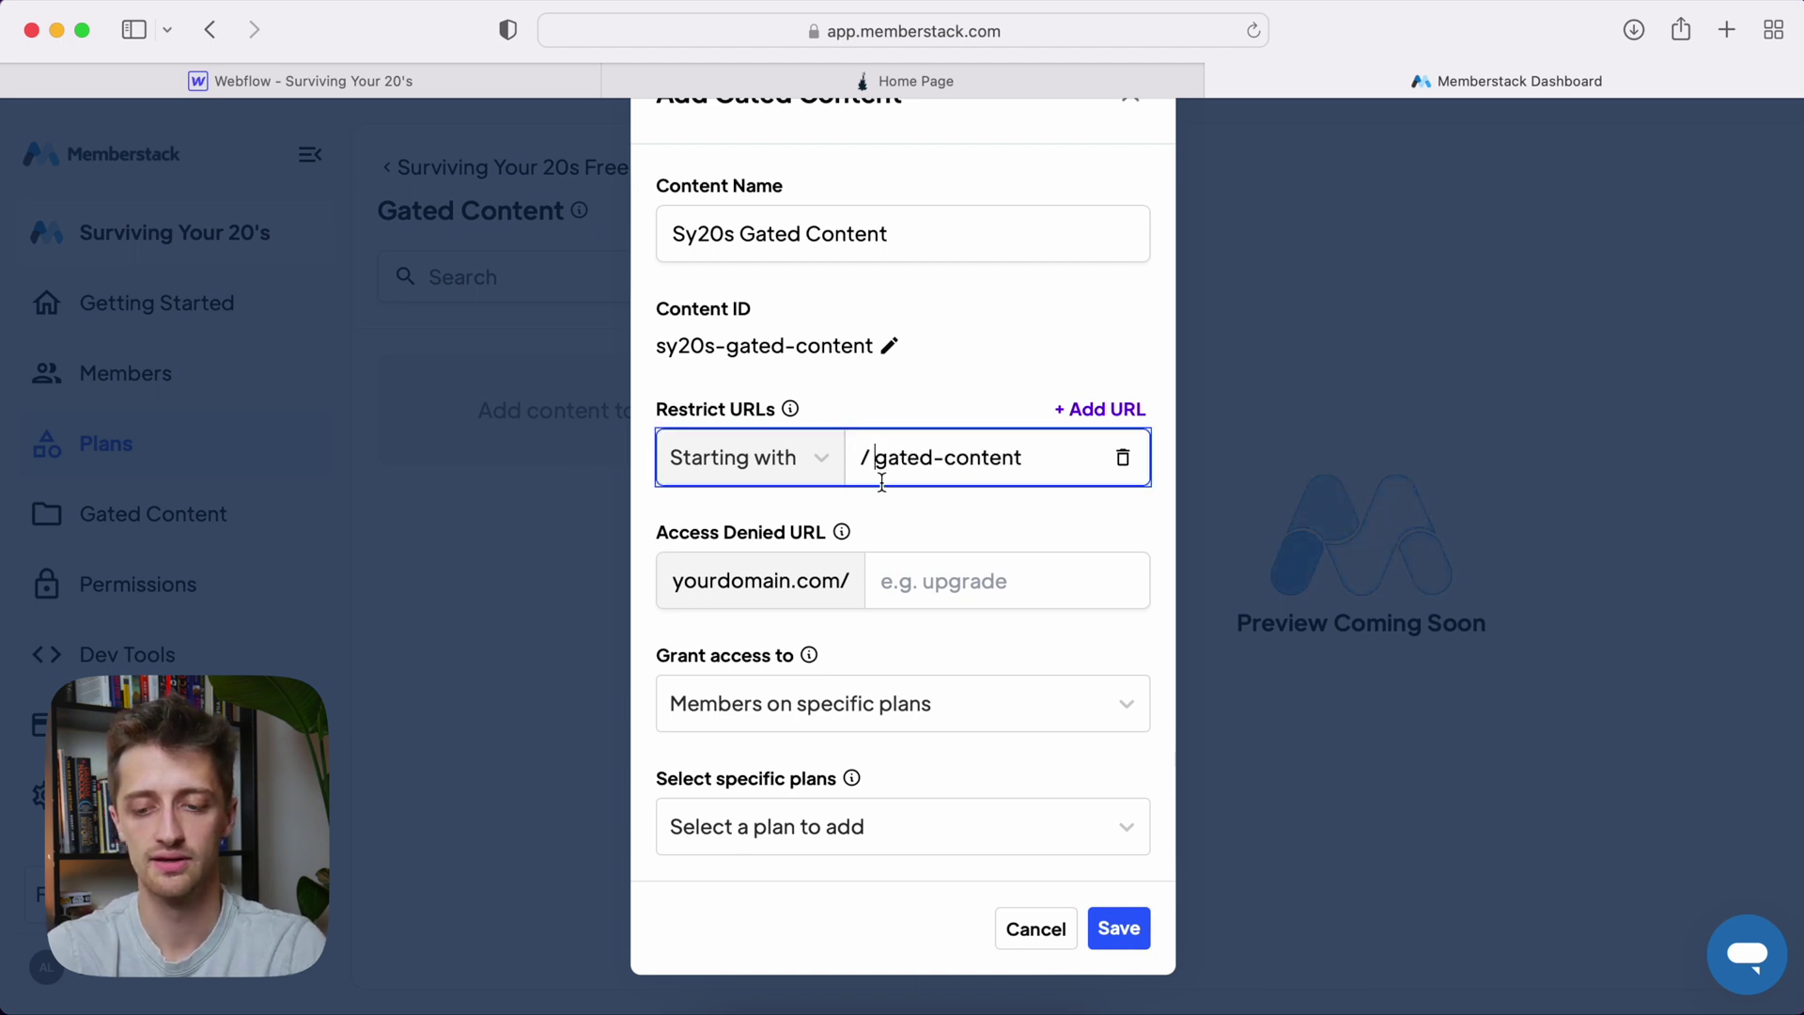
key(BackSpace)
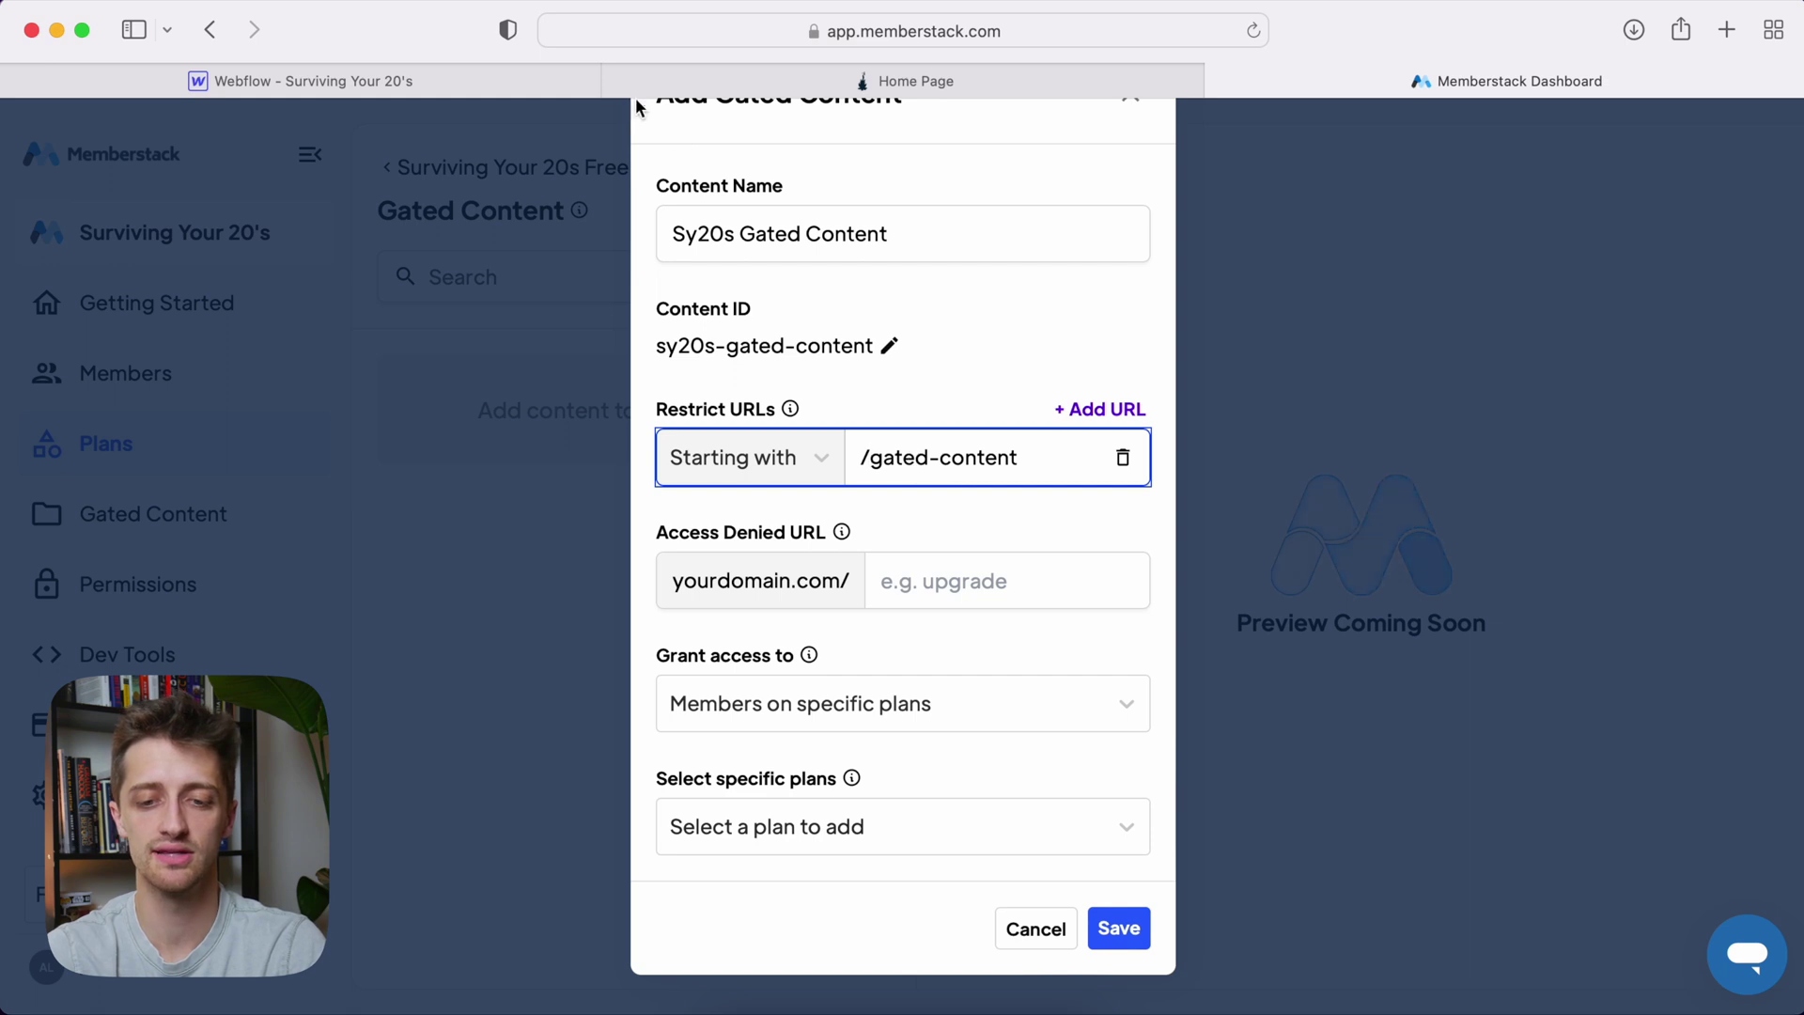
click(500, 79)
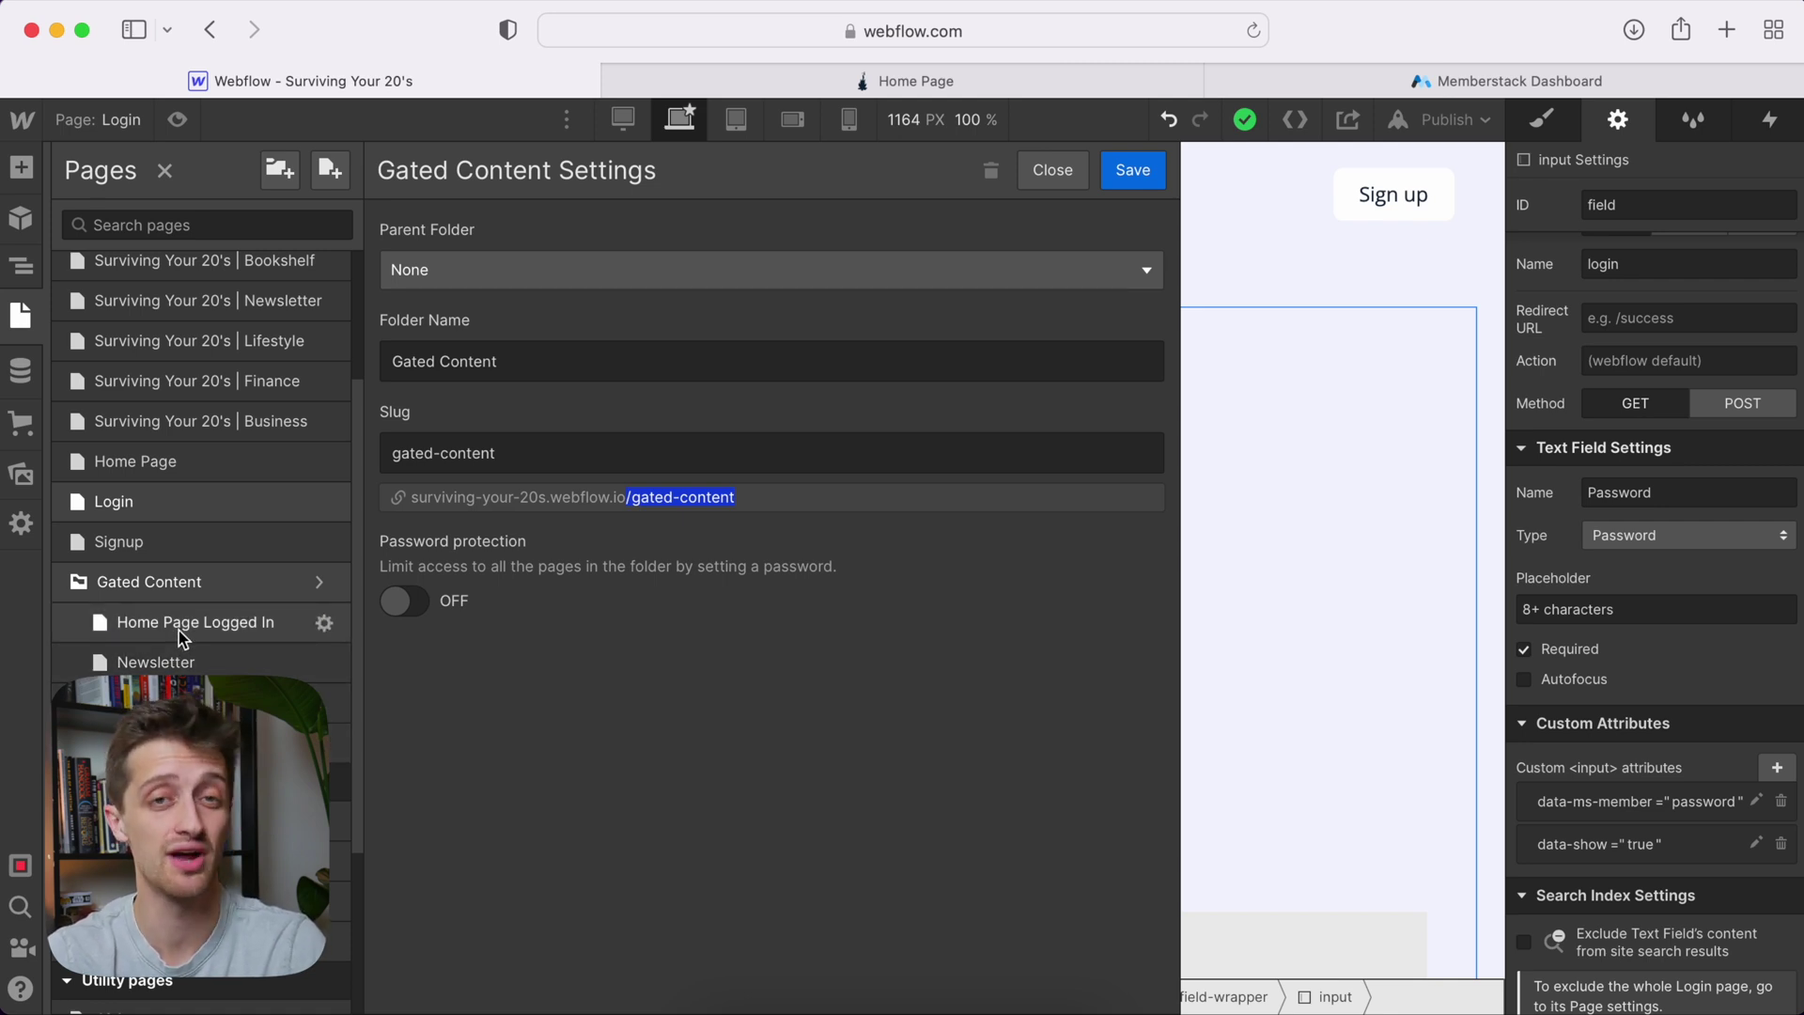
click(1450, 64)
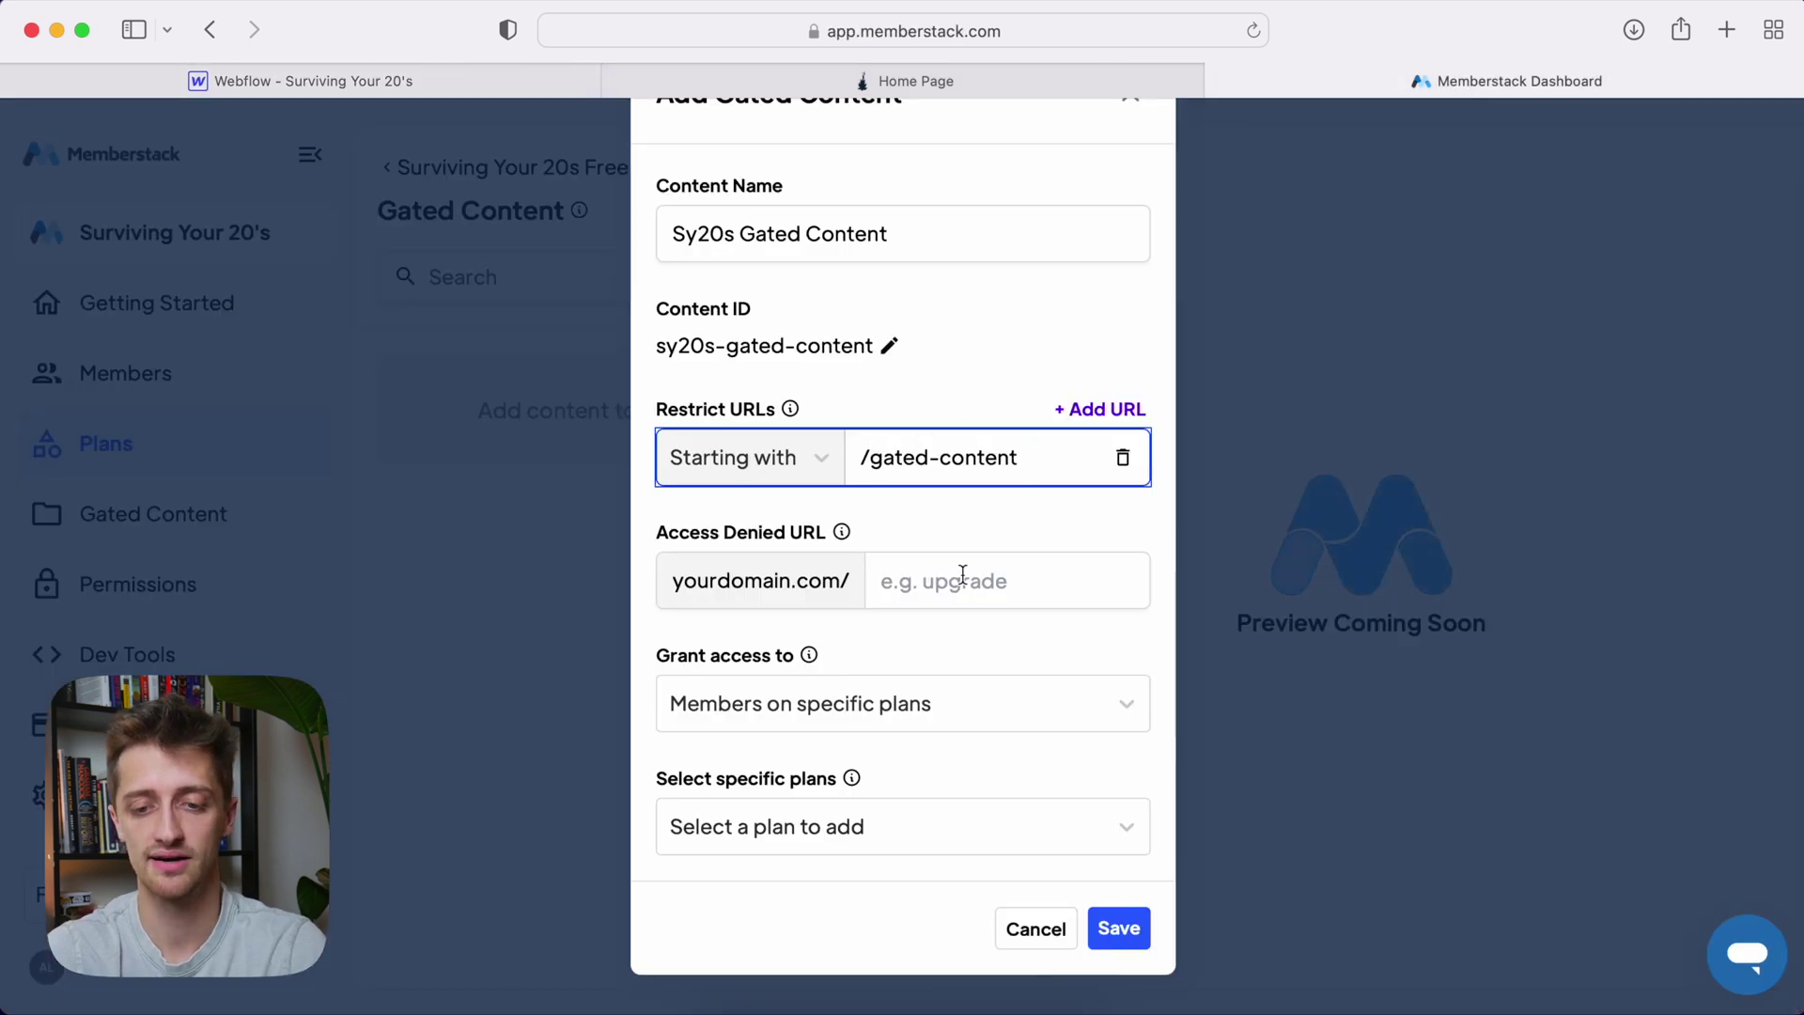
Look up the Signup page in Webflow for the access denied URL
click(1002, 588)
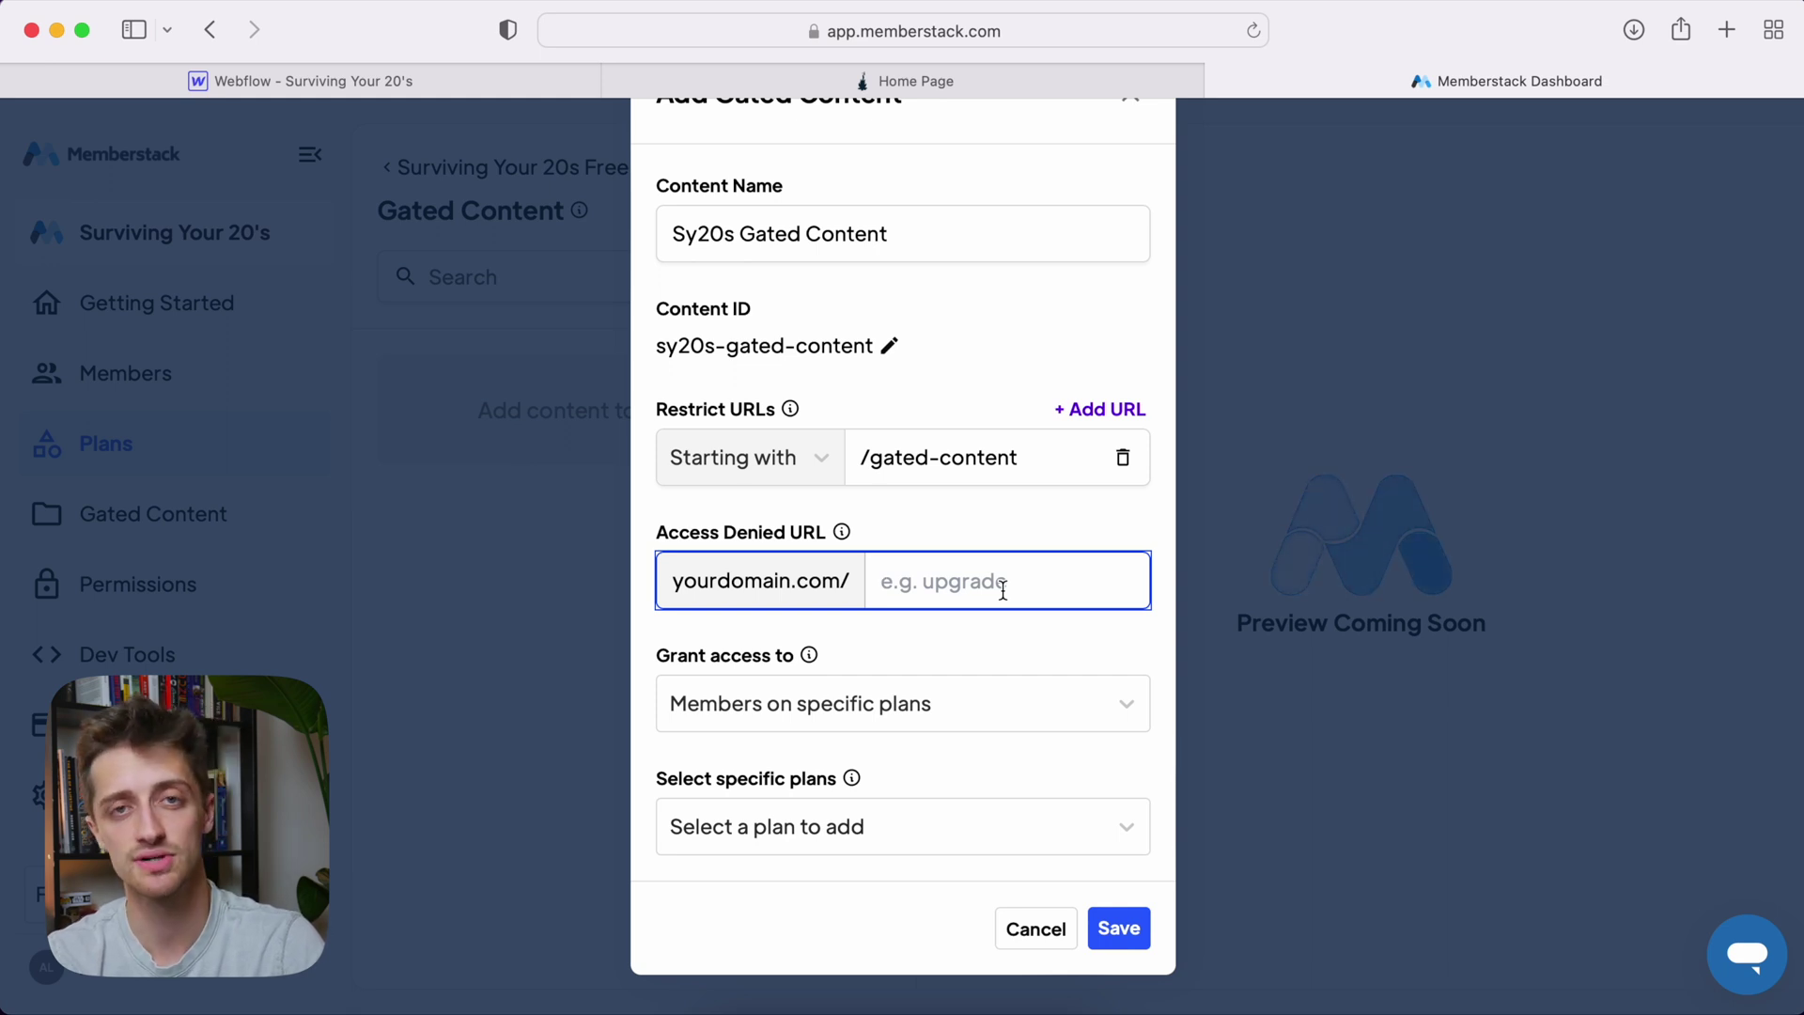
click(391, 75)
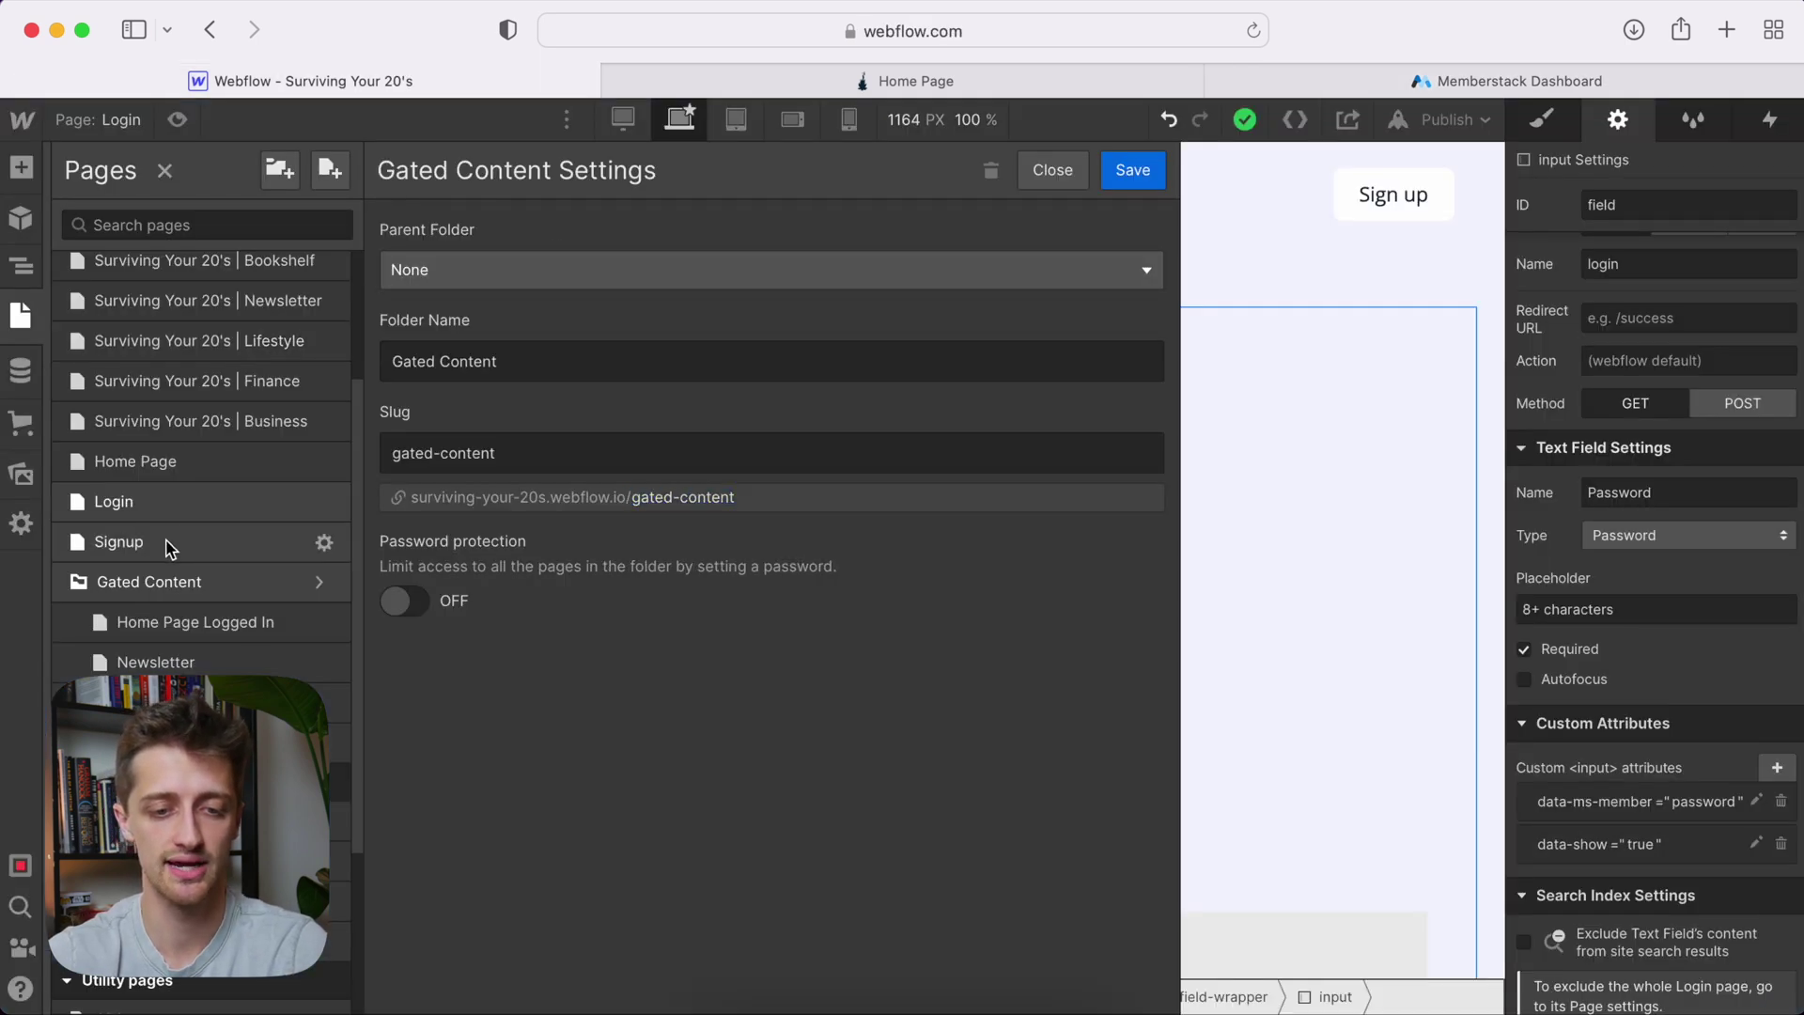
click(166, 543)
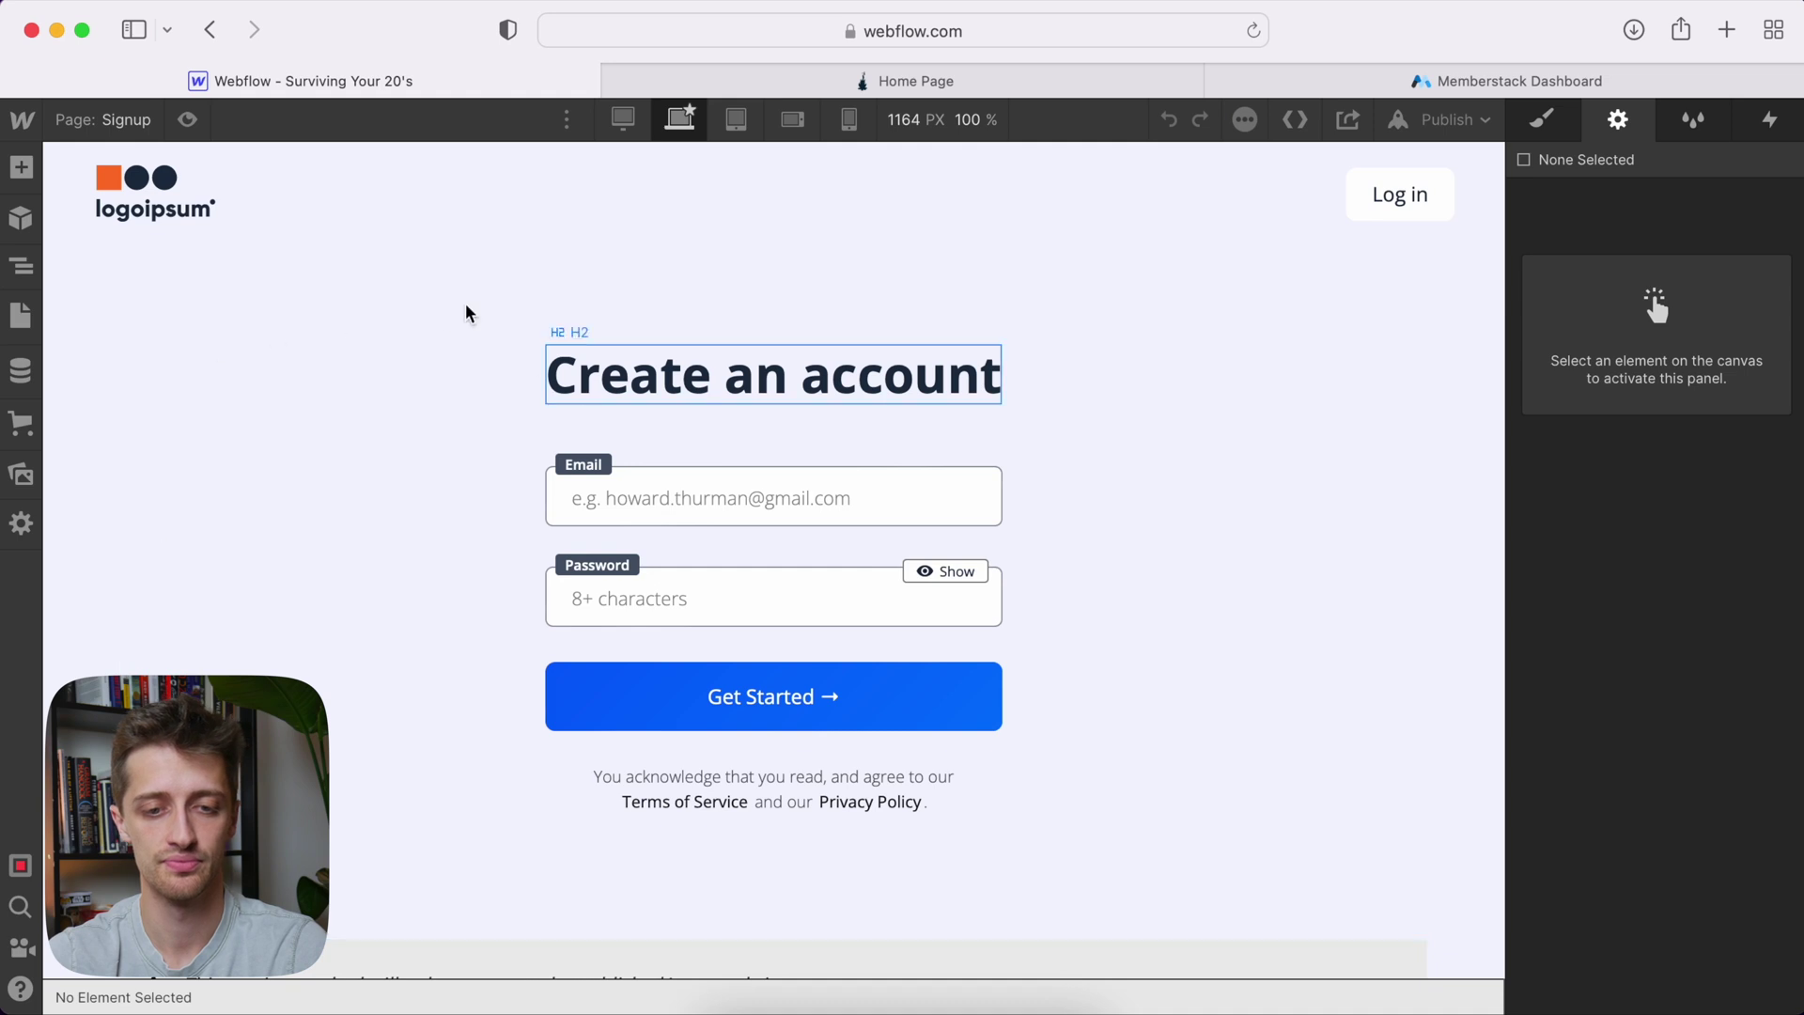
Confirm the Signup page slug and enter /signup as the Access Denied URL
click(132, 121)
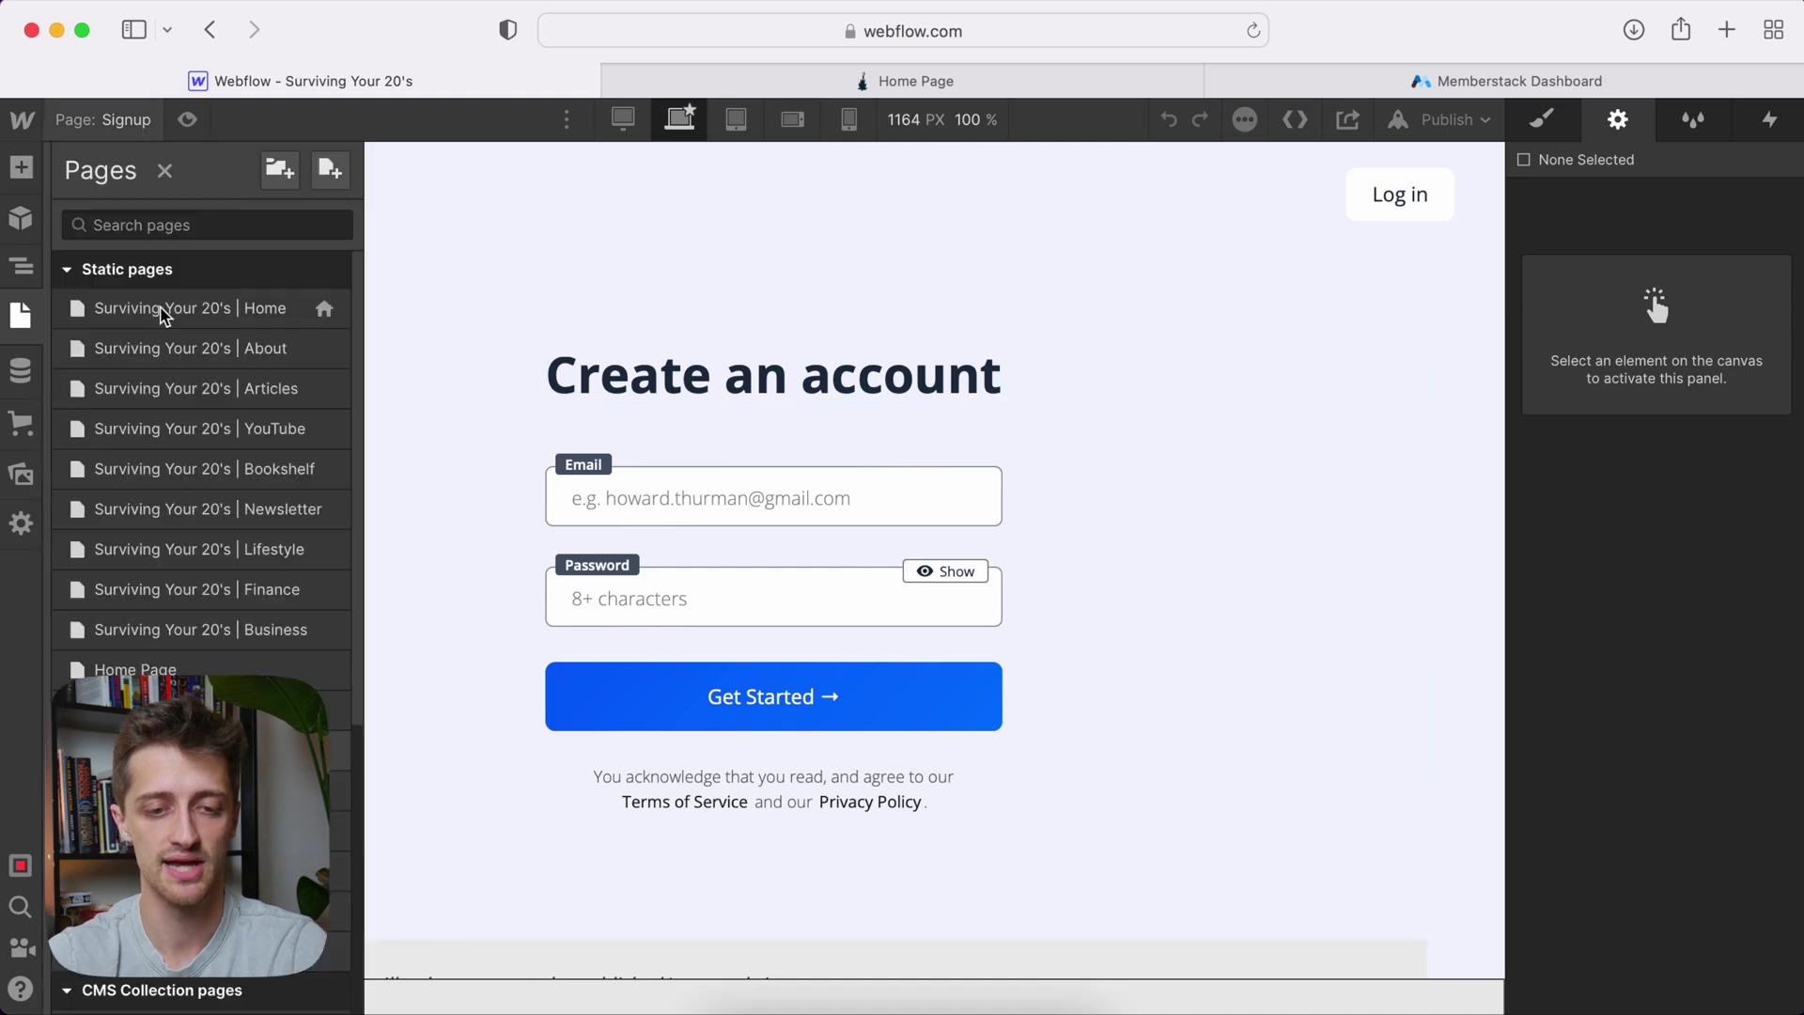
click(331, 758)
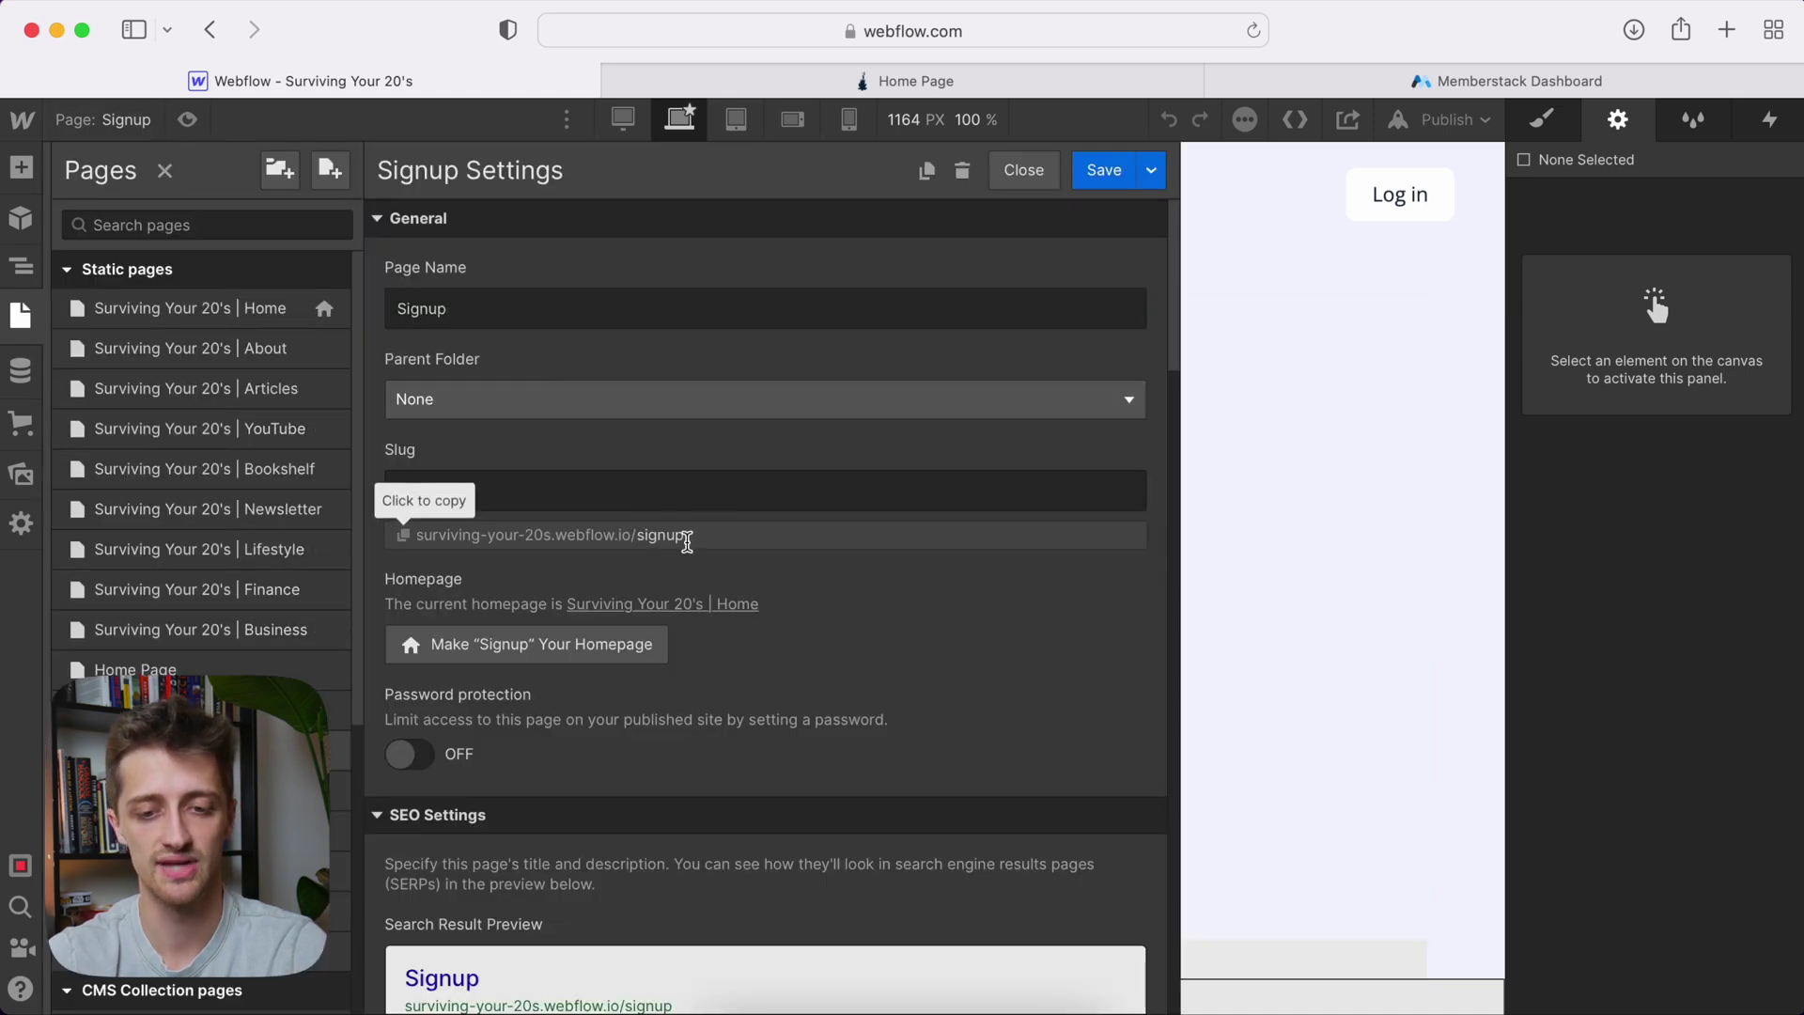
click(1368, 81)
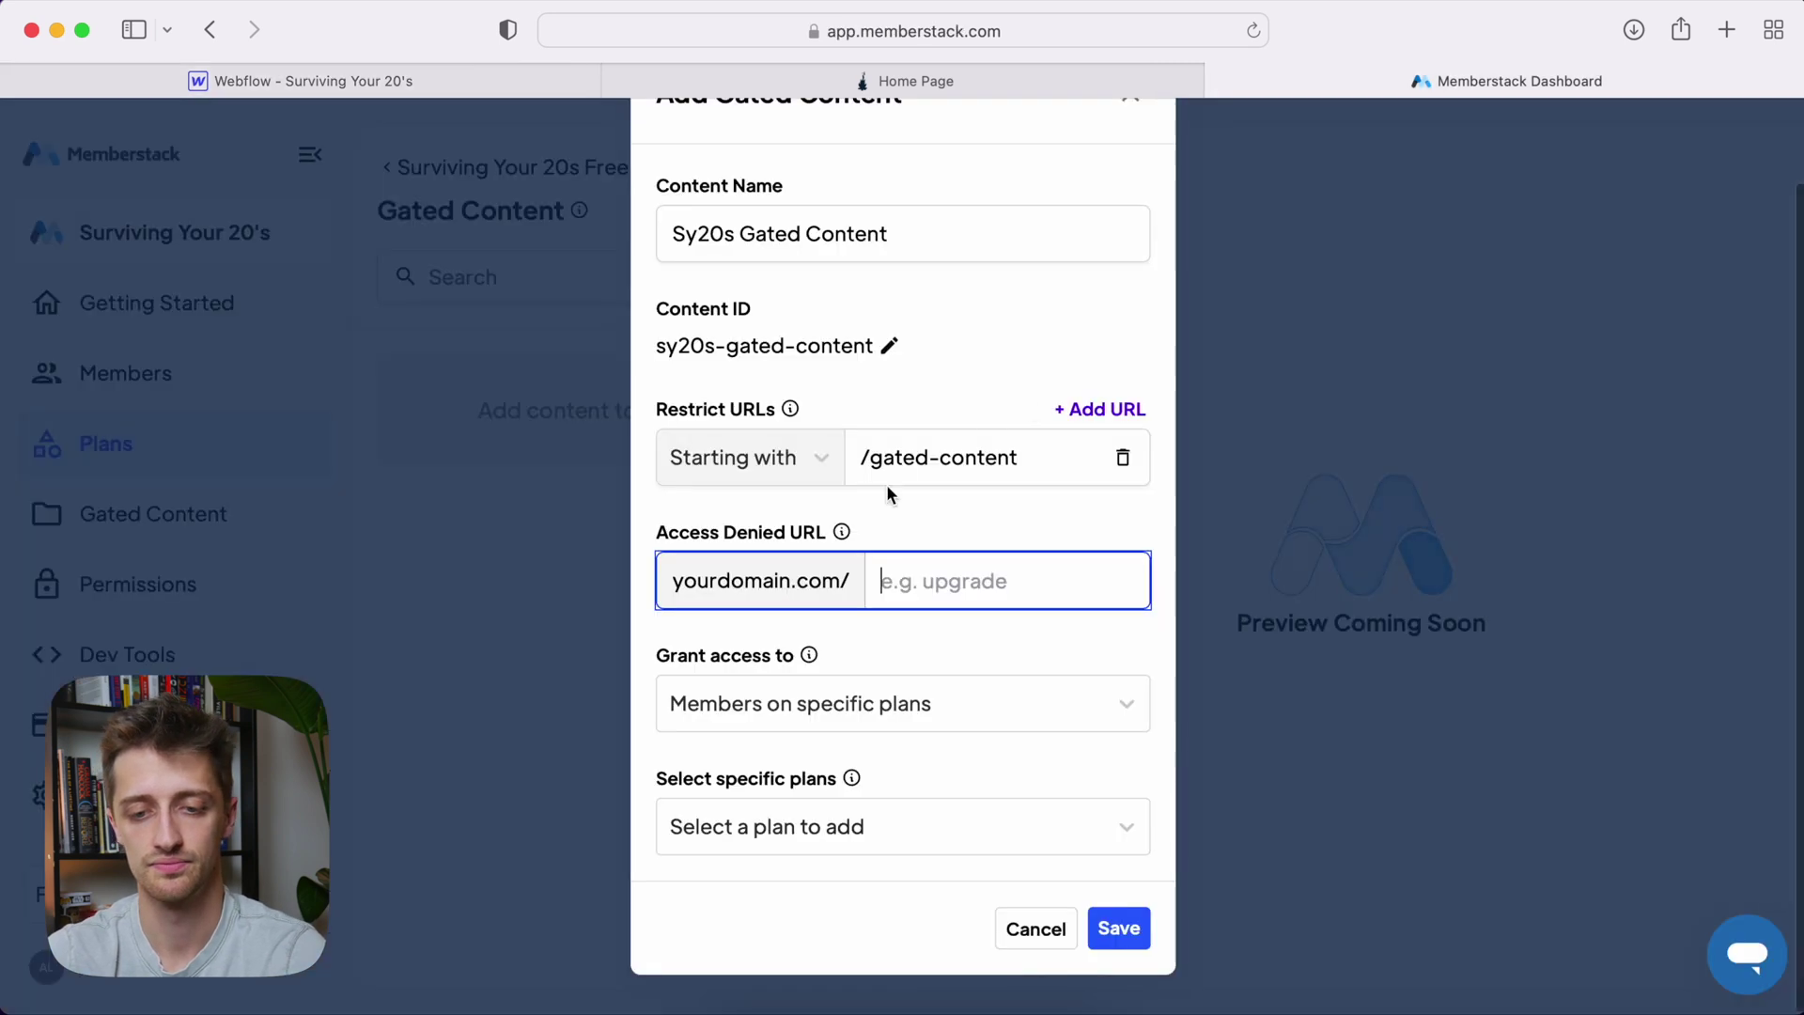
text(/signup)
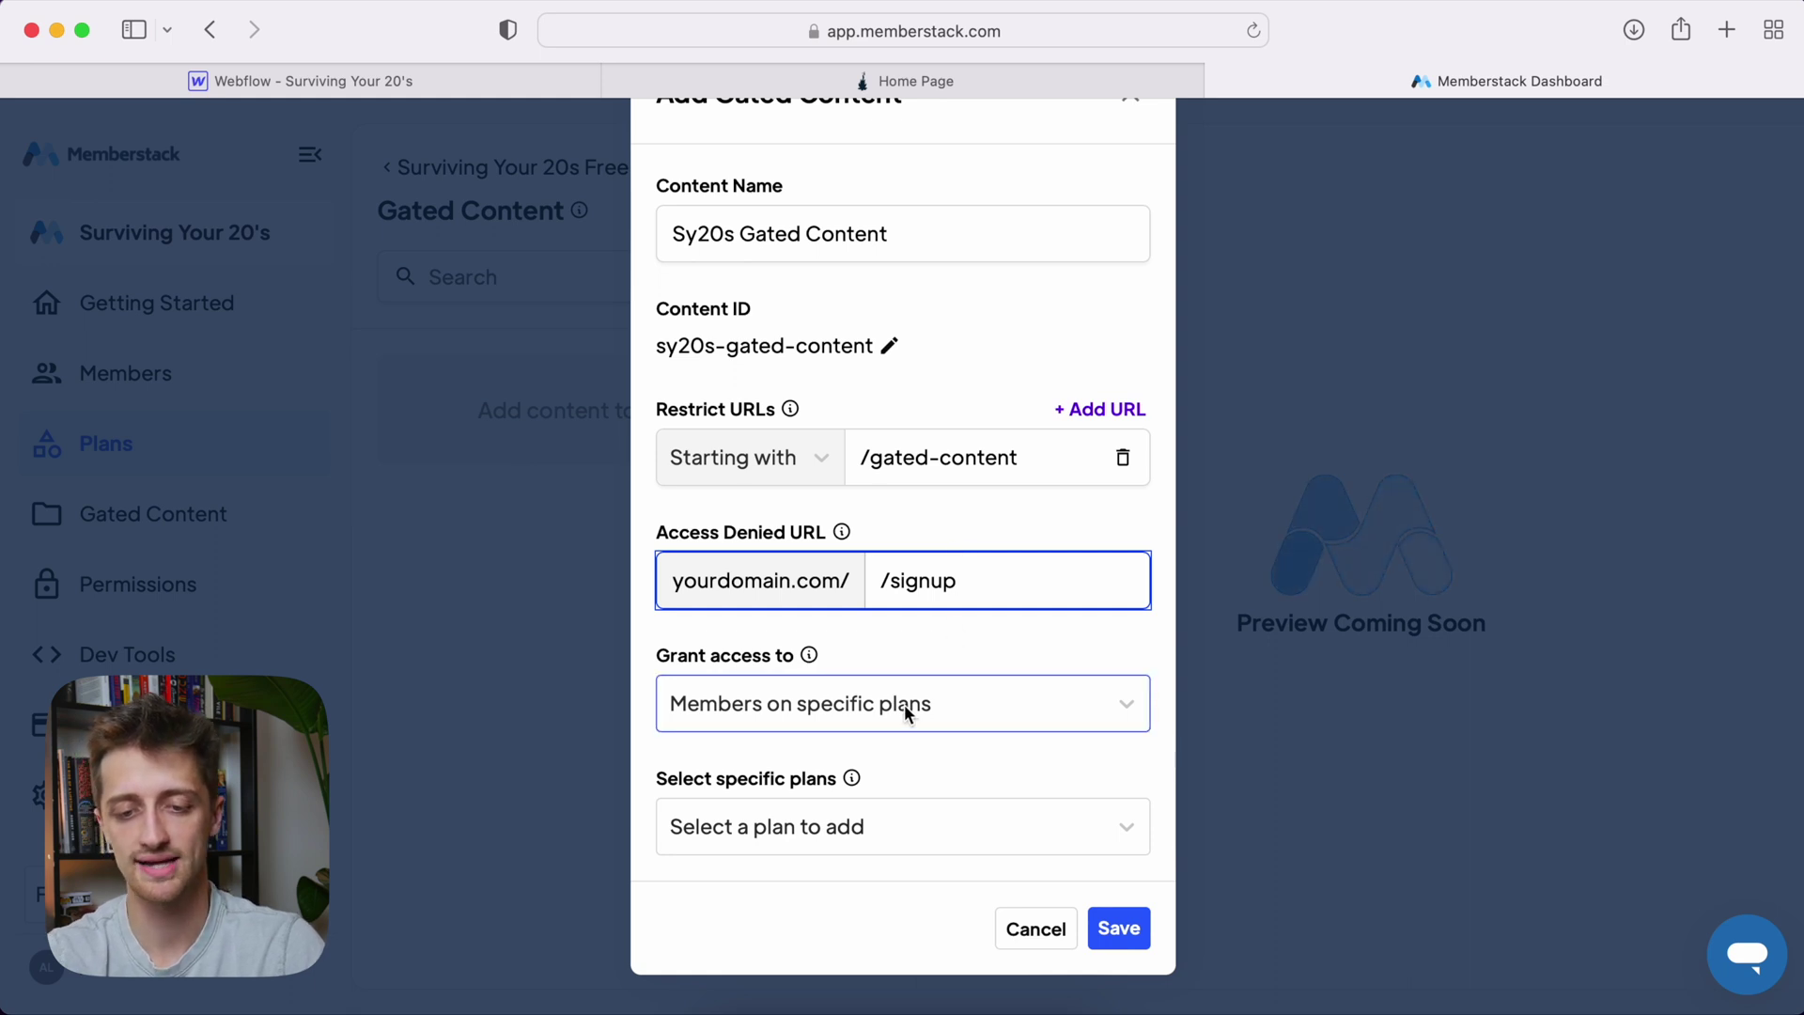
Grant Surviving Your 20s Free Plan access and save the gated content
click(860, 831)
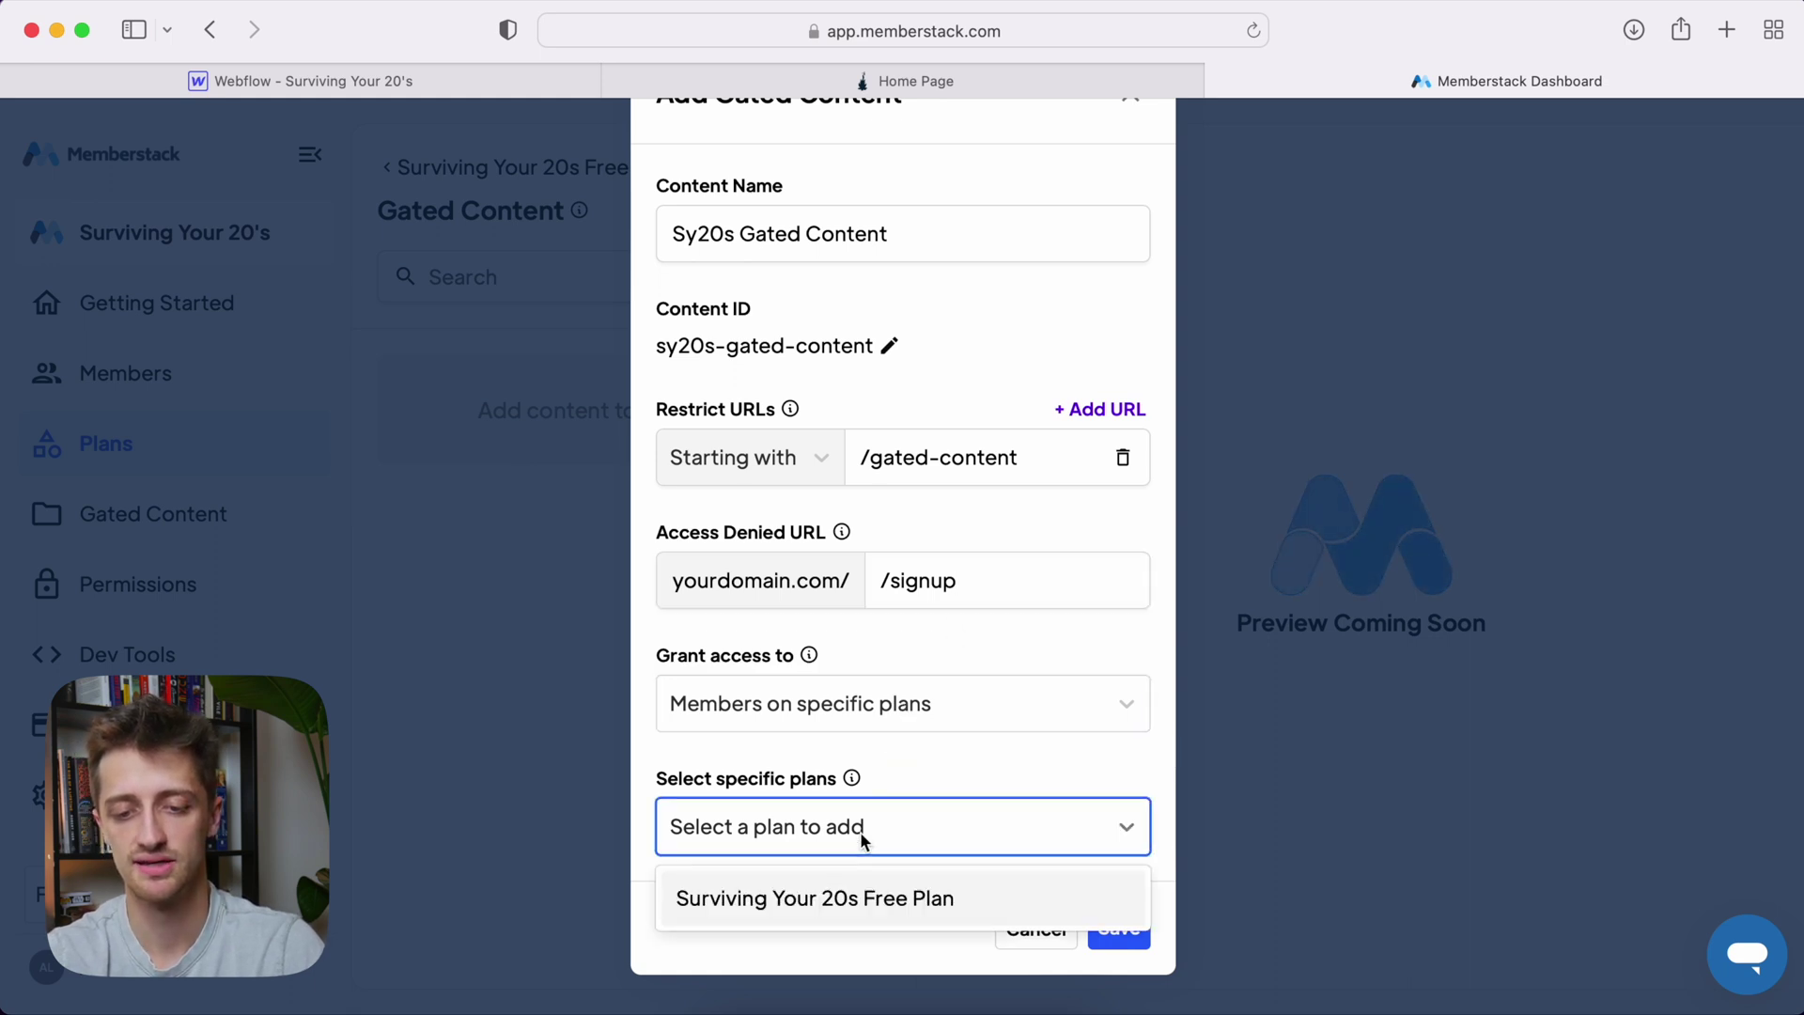
click(869, 893)
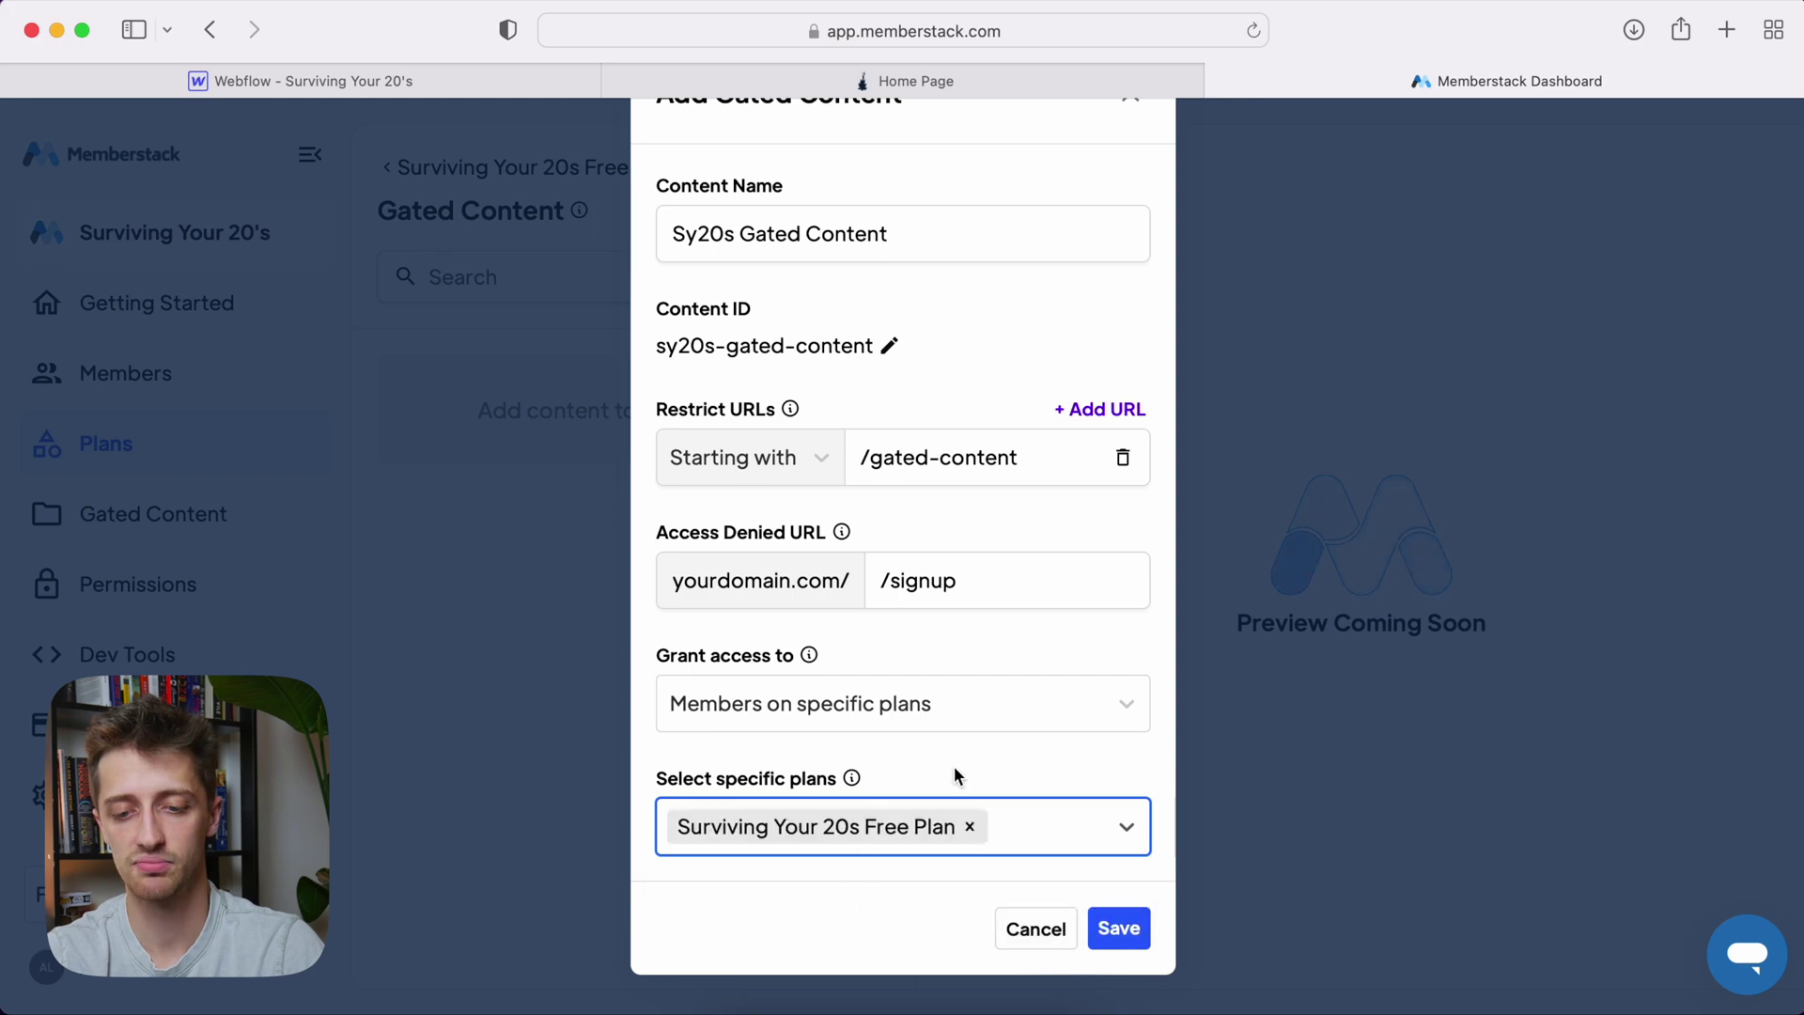
scroll(1005, 766, up, 1)
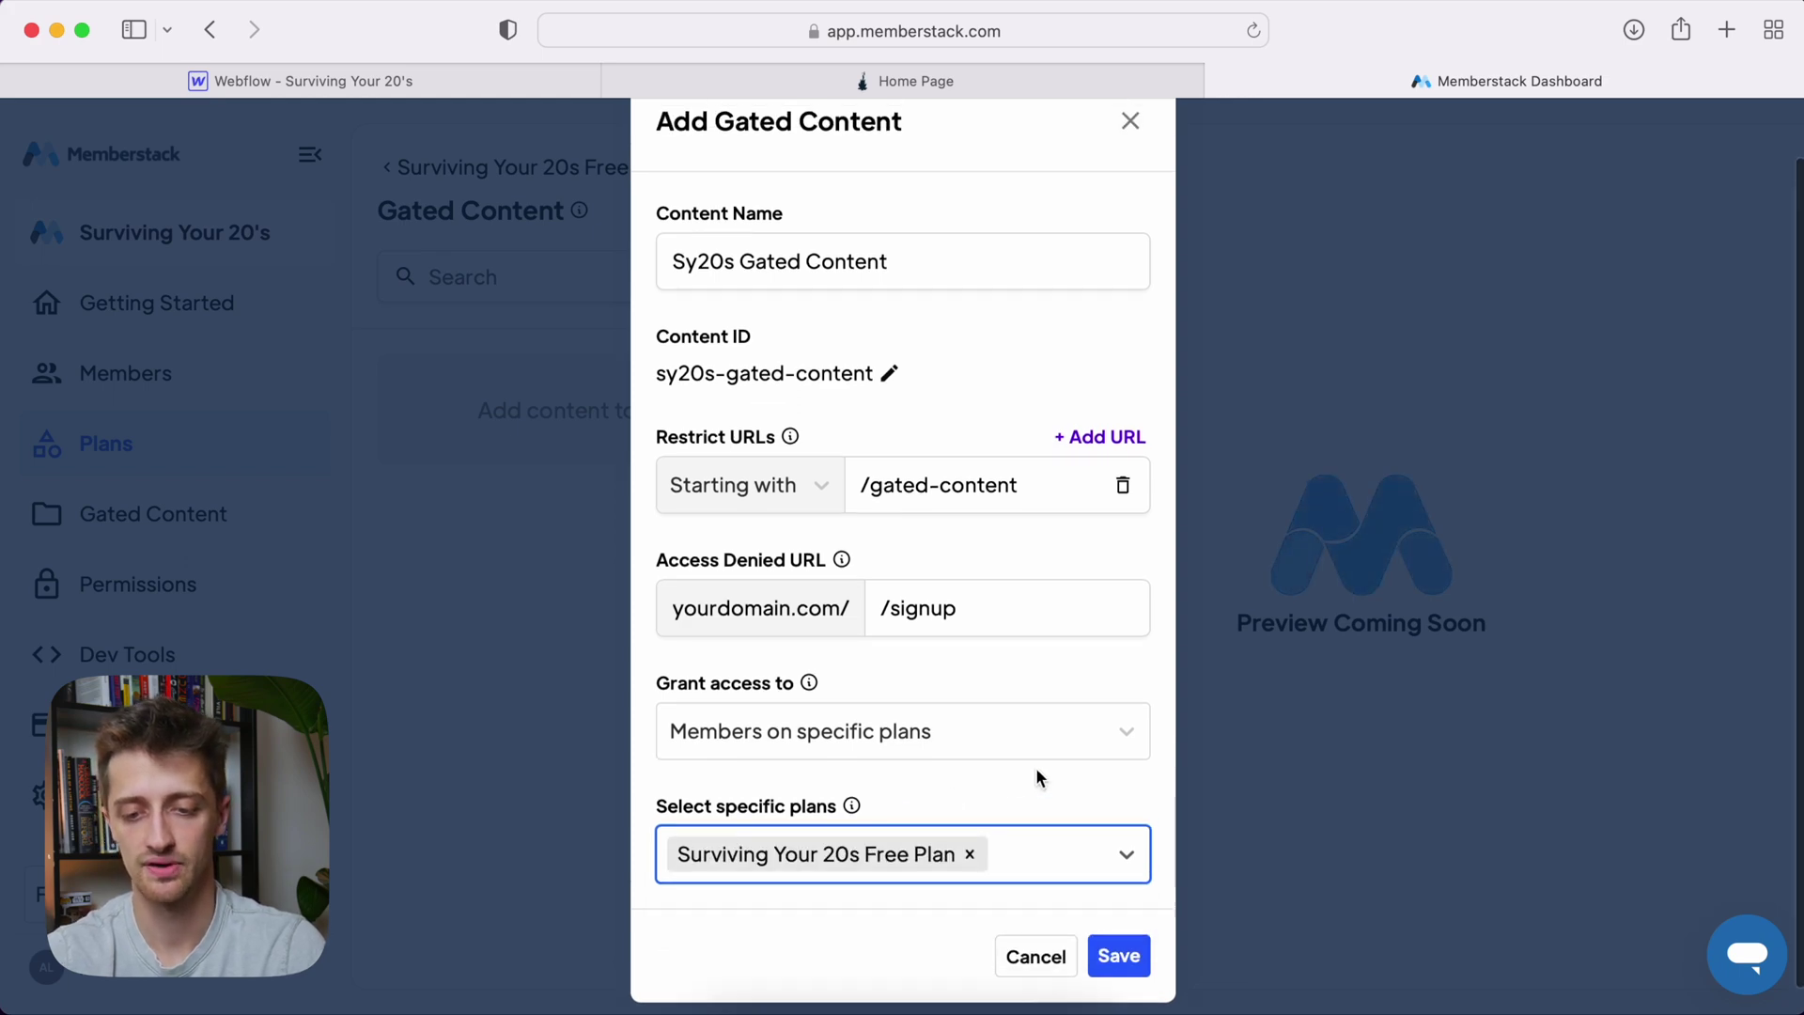
click(1118, 956)
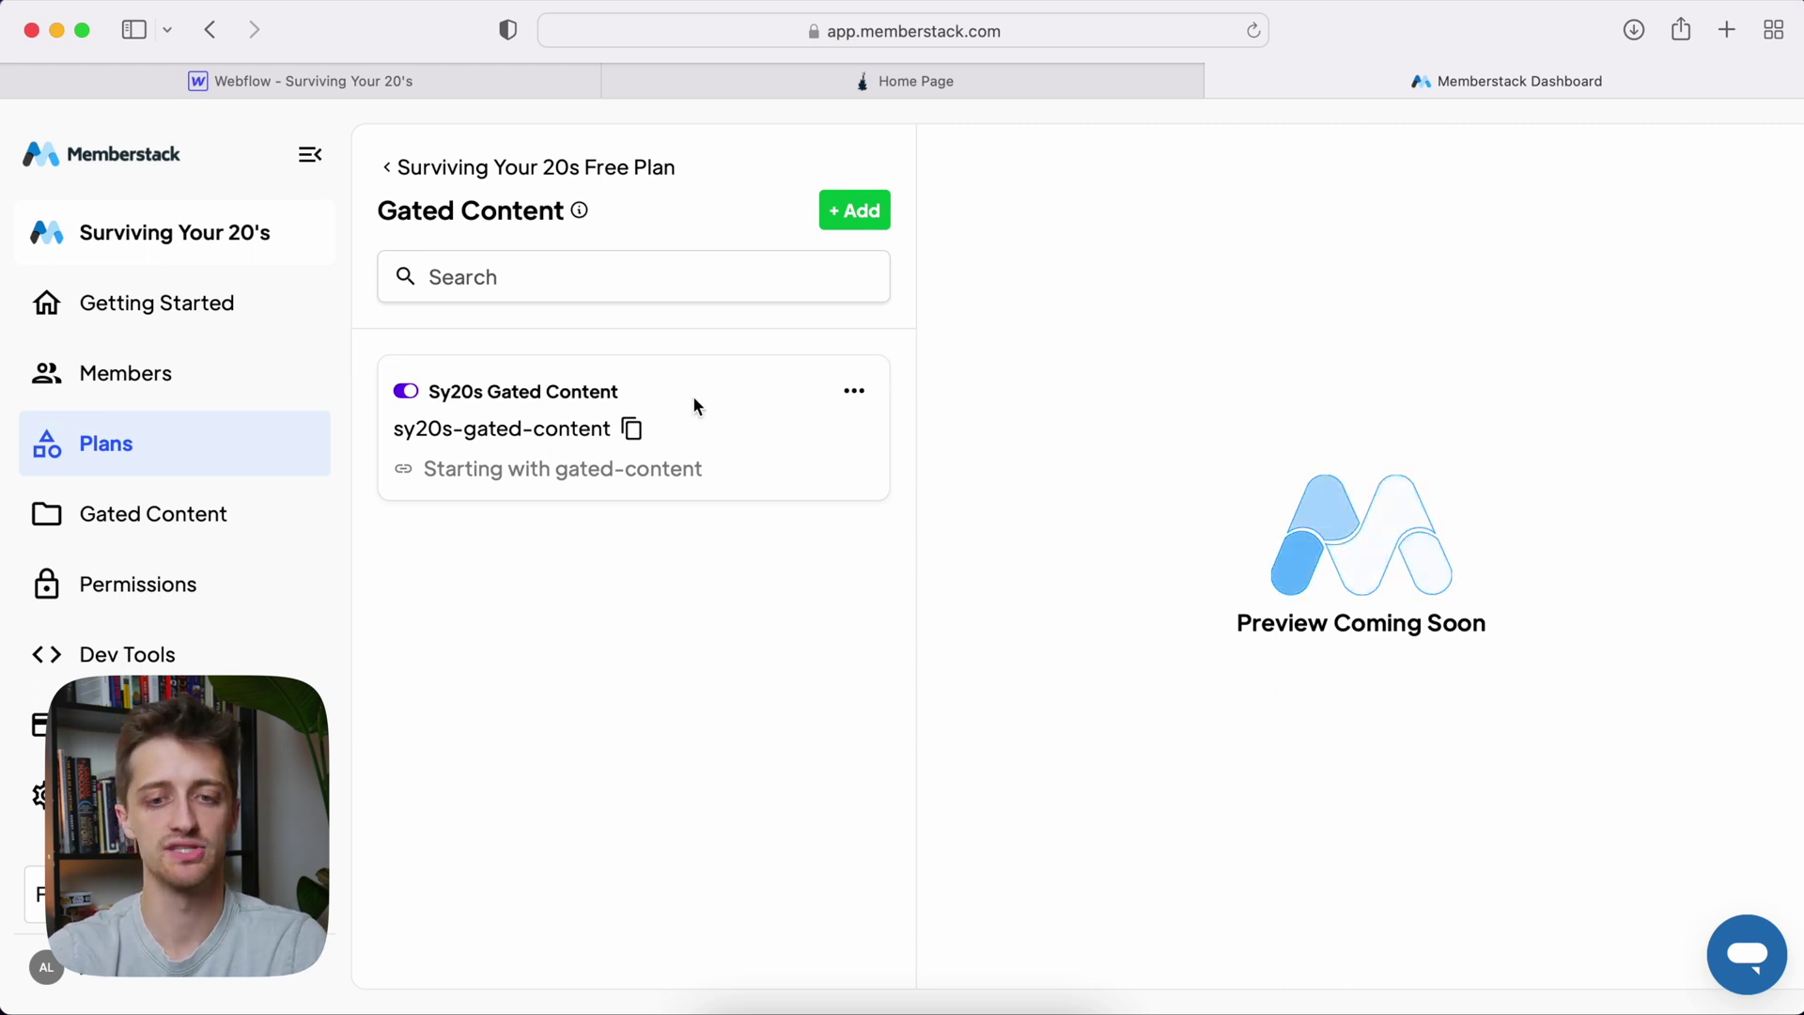
click(420, 170)
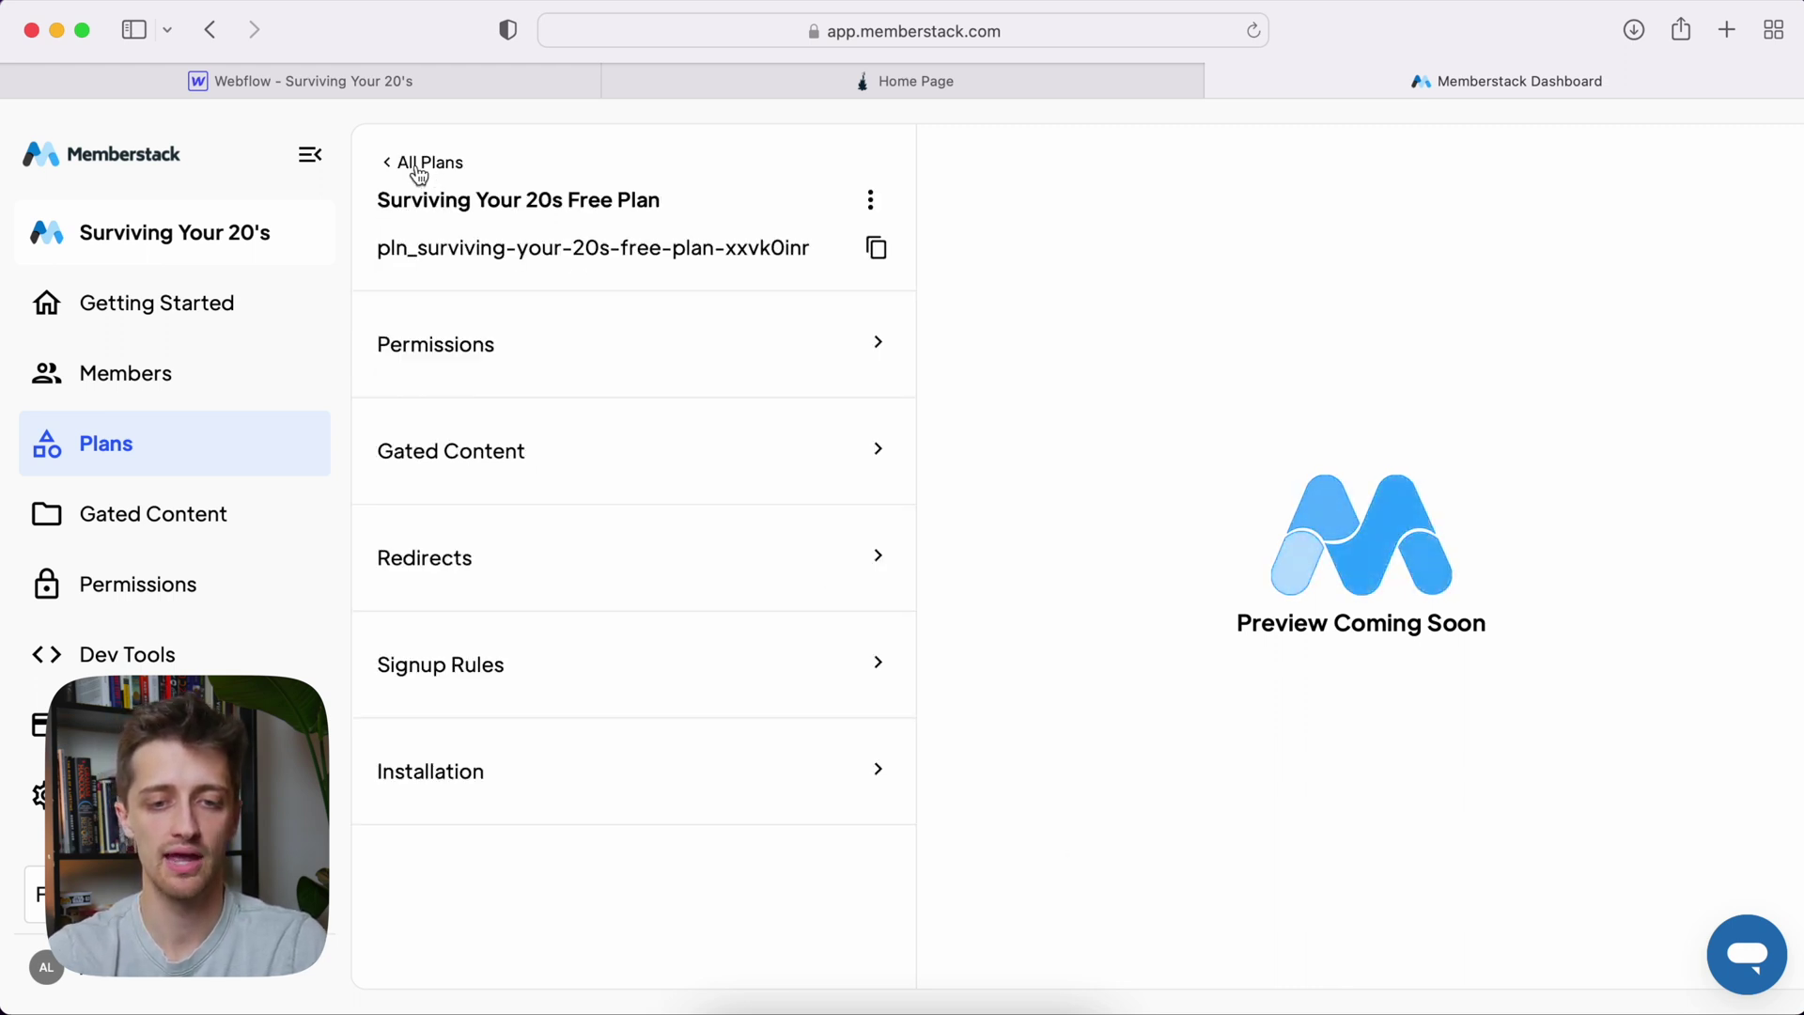
Open the All Plans default Redirects, where signup, login and logout go to Homepage, and edit On Signup
click(419, 170)
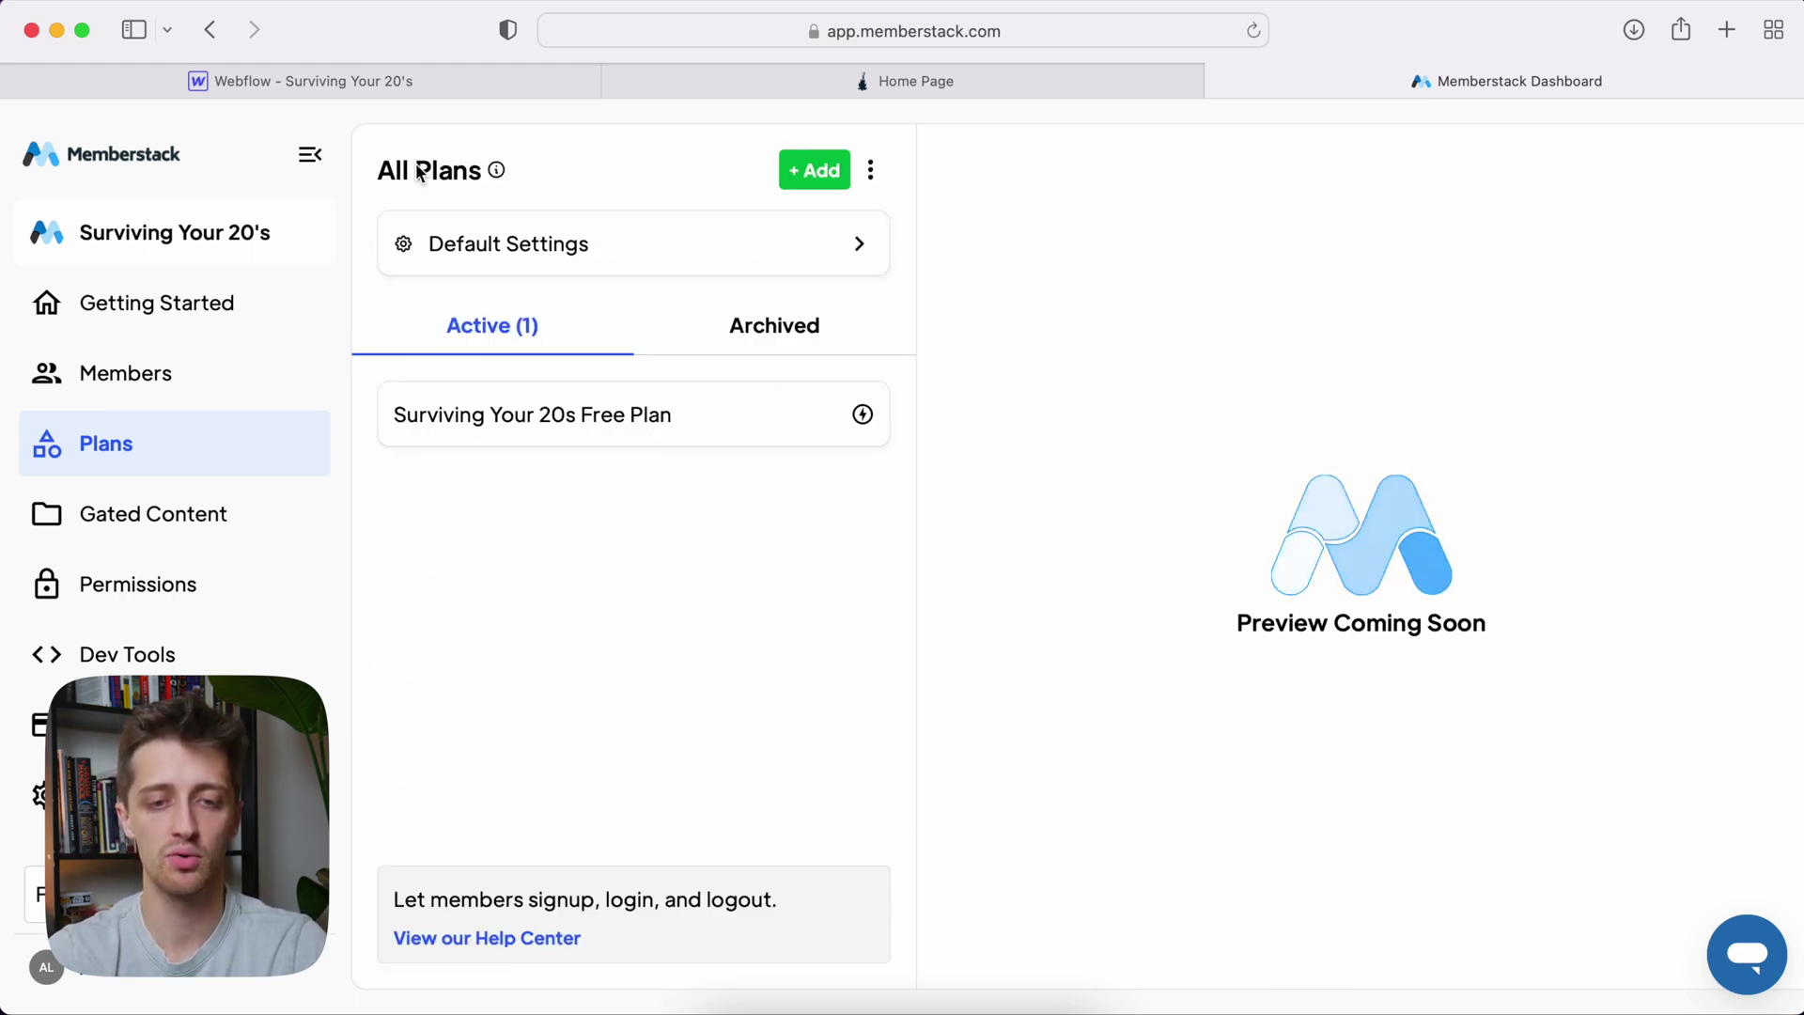
click(526, 242)
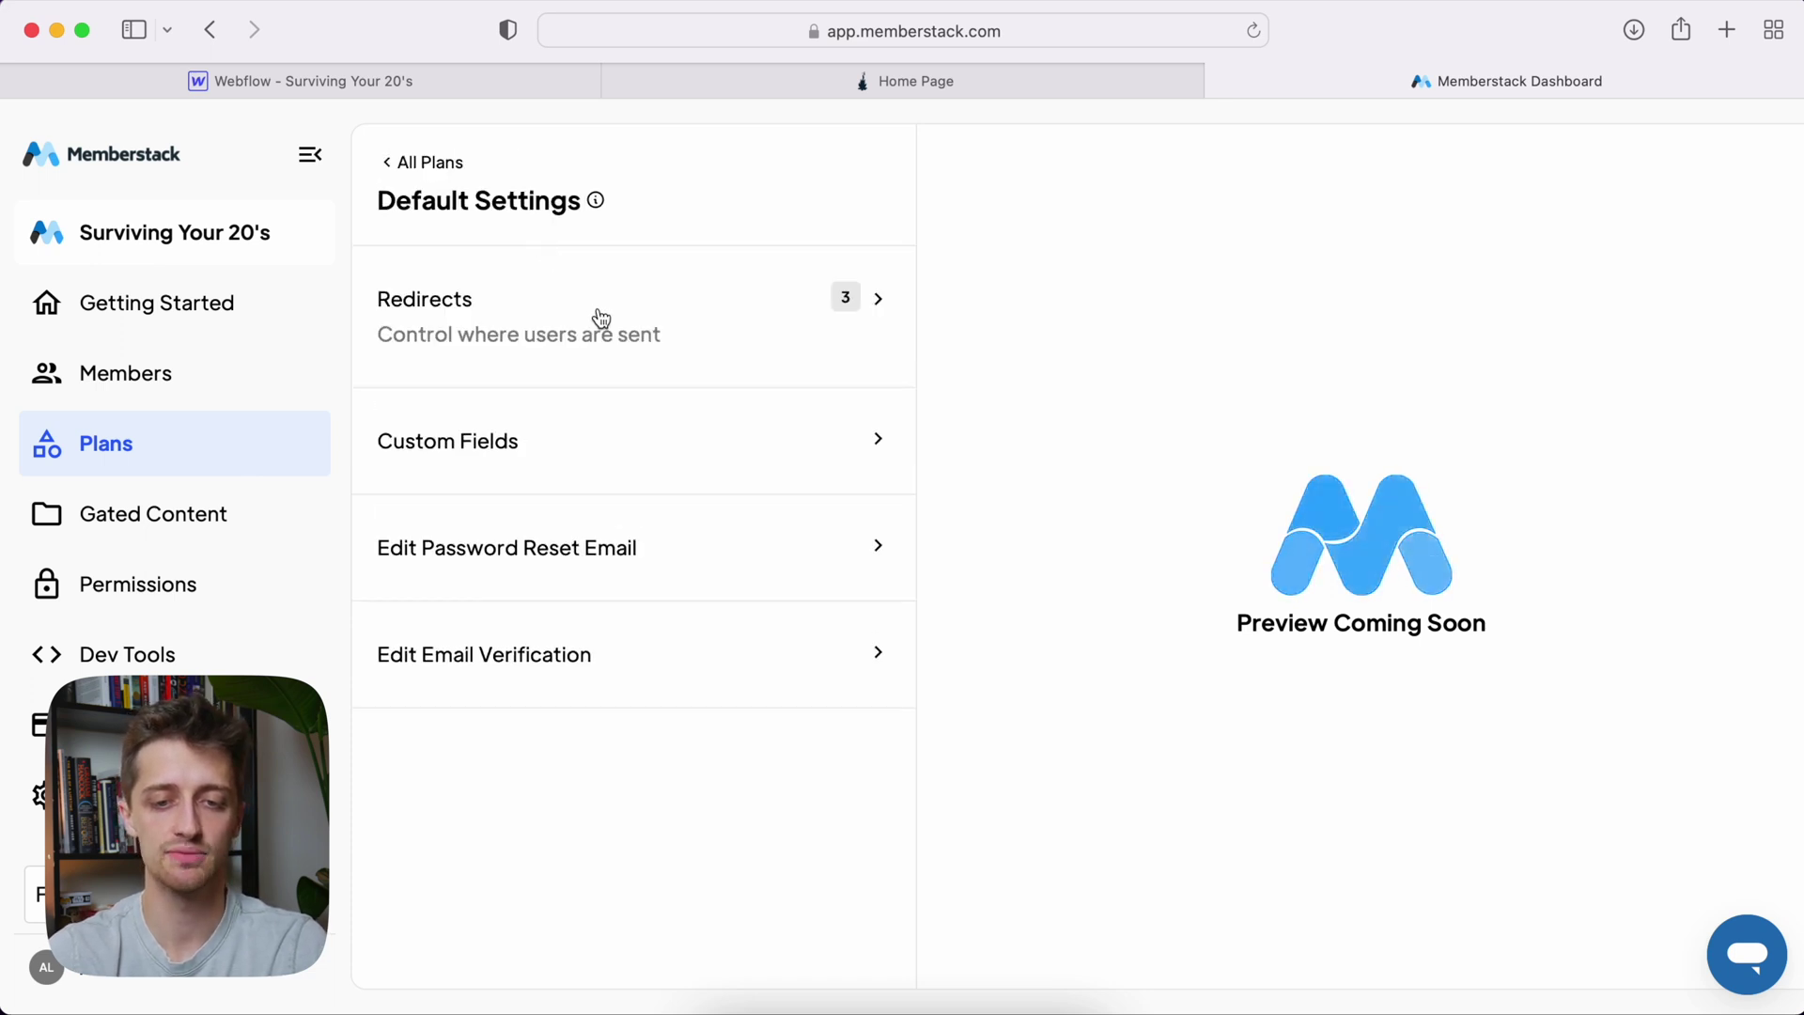
click(631, 310)
mouse_move(640, 375)
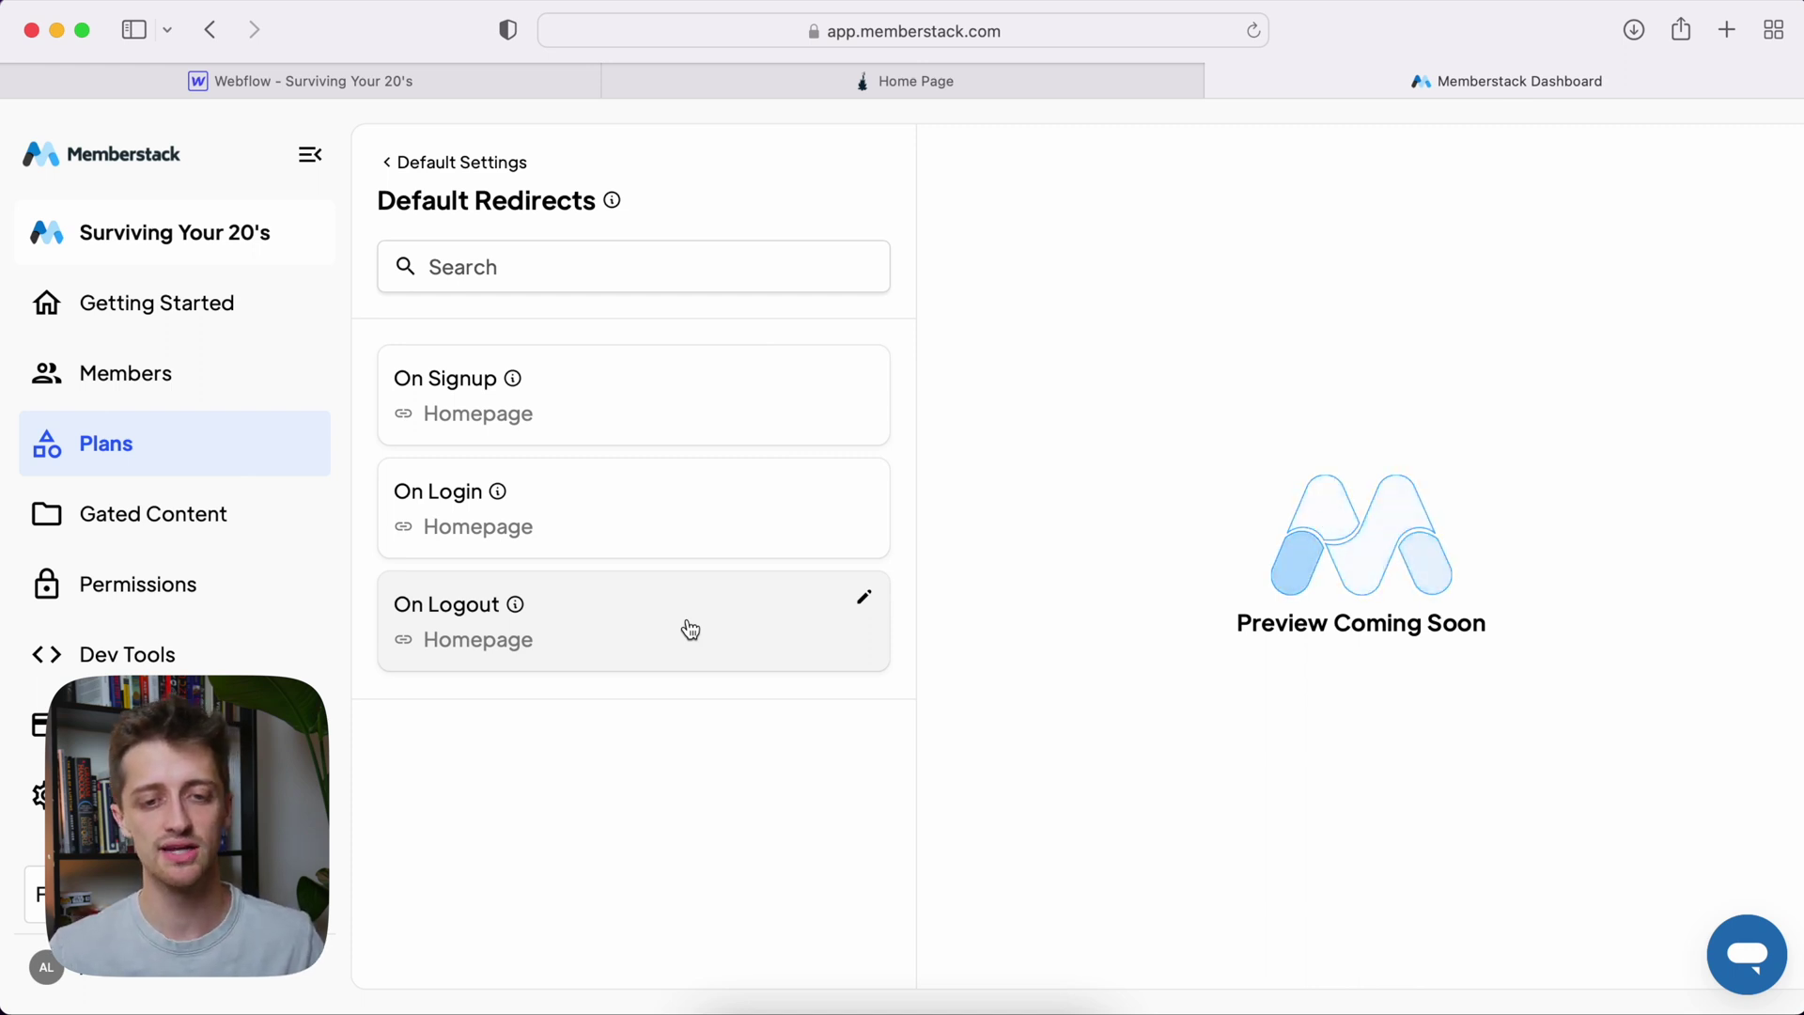
click(600, 408)
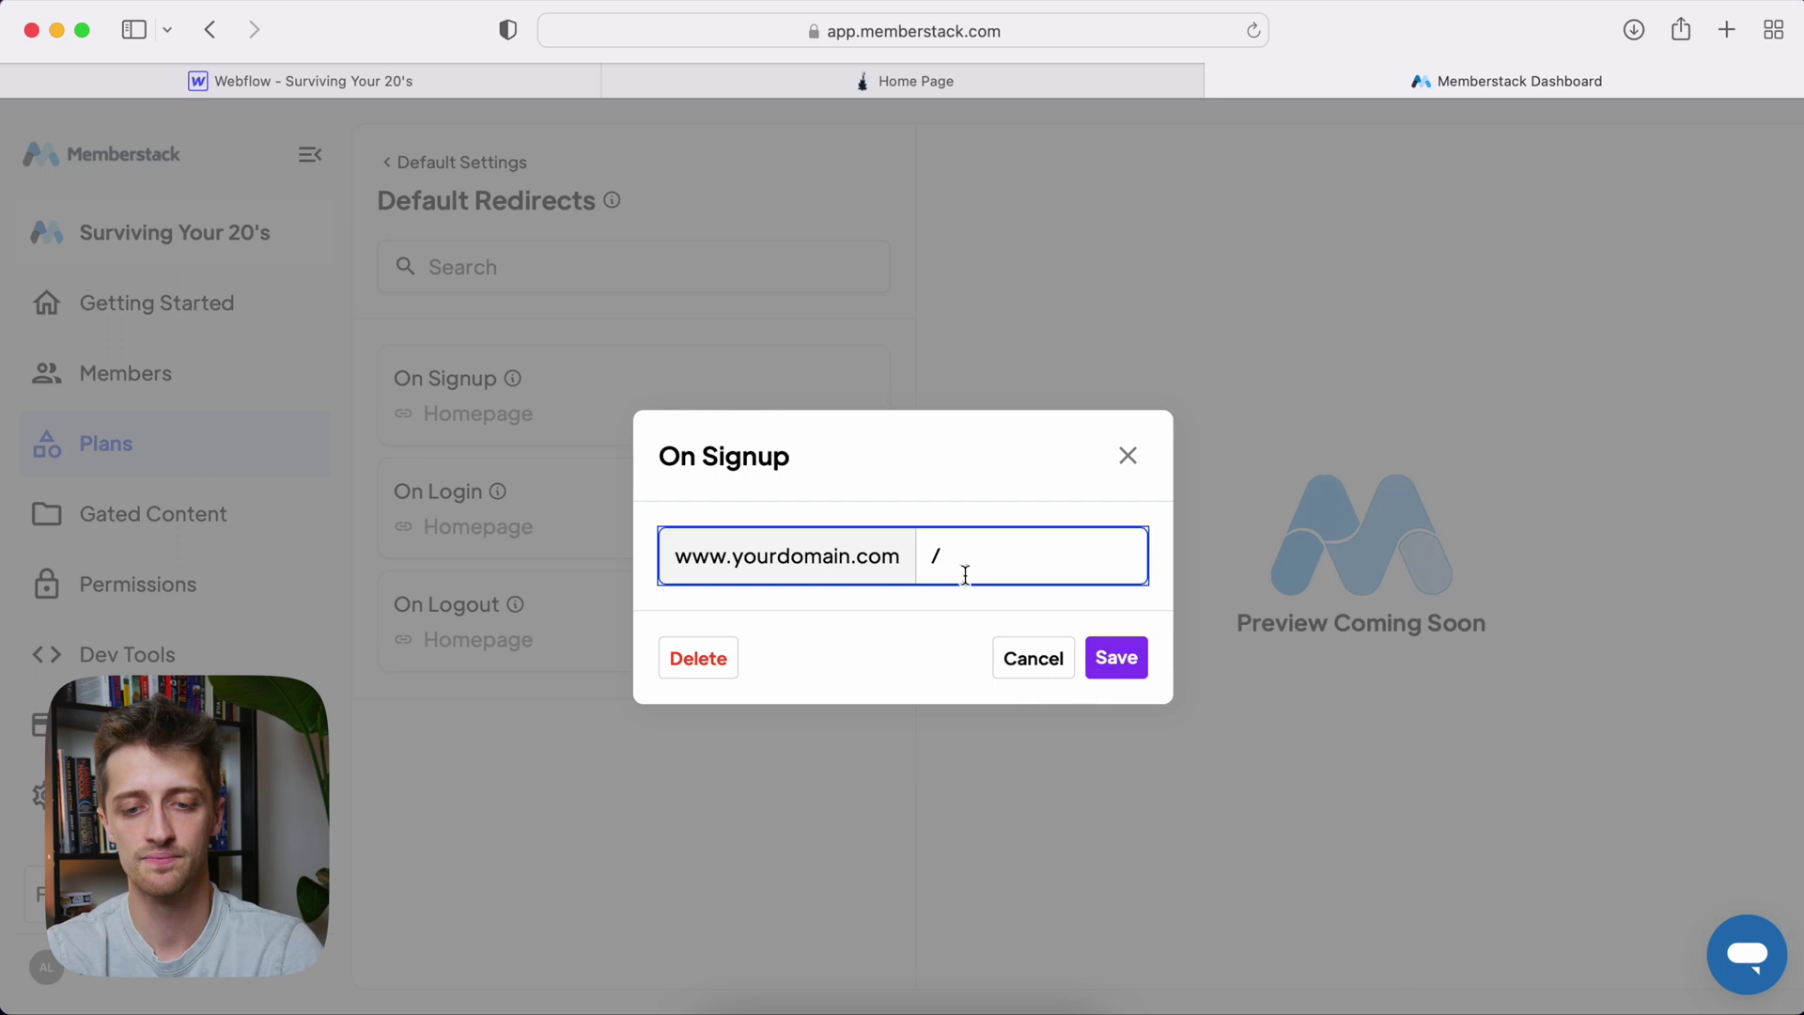
Copy the Home Page Logged In page path from its Webflow page settings
click(201, 76)
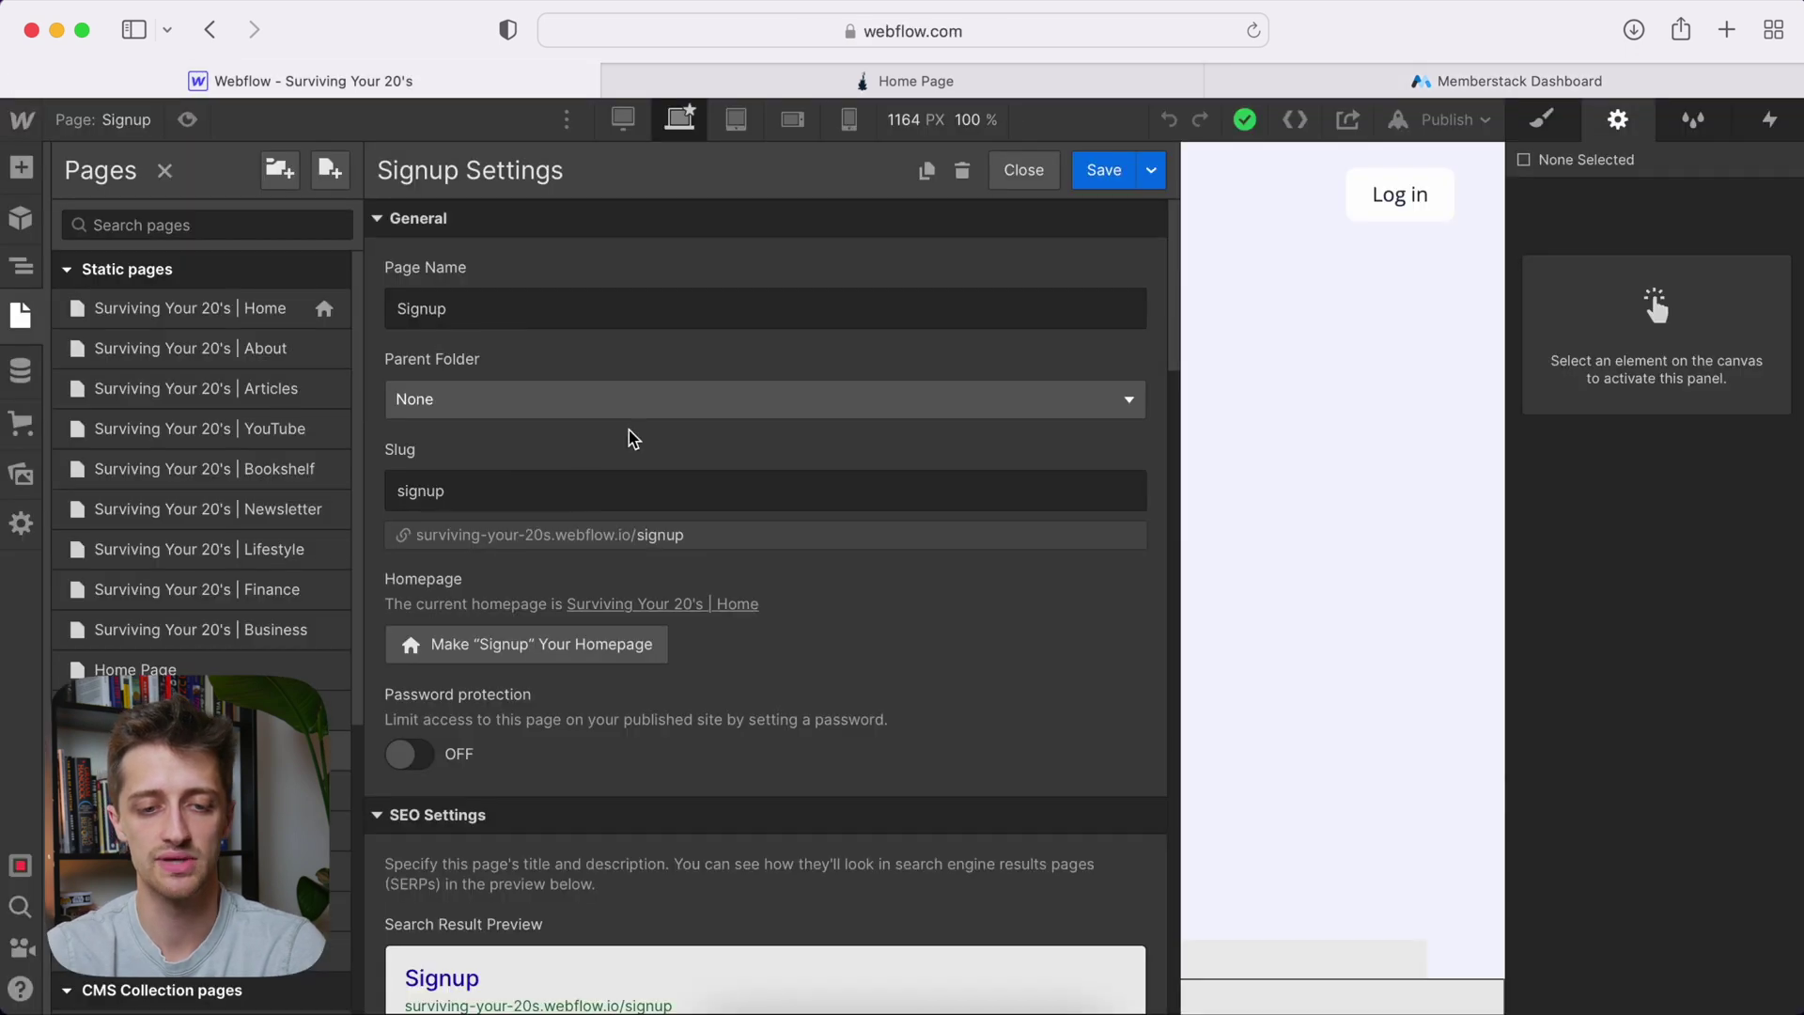
scroll(257, 671, down, 3)
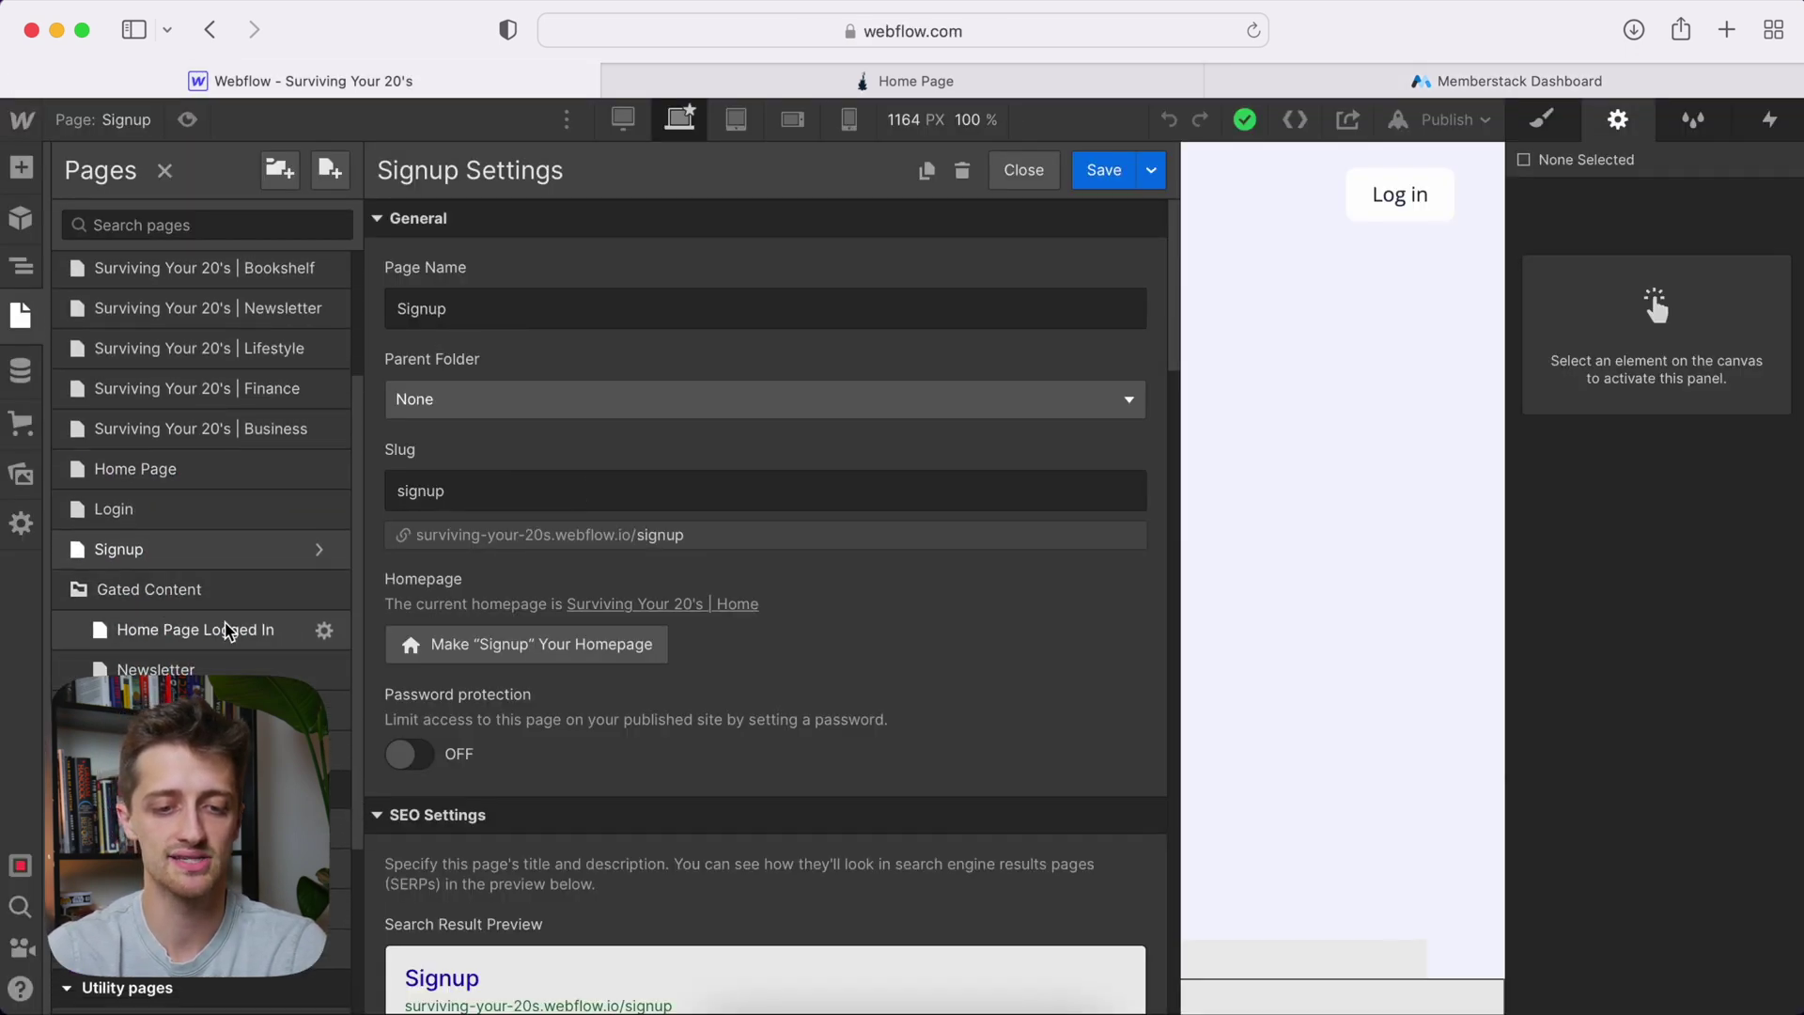
scroll(234, 629, down, 2)
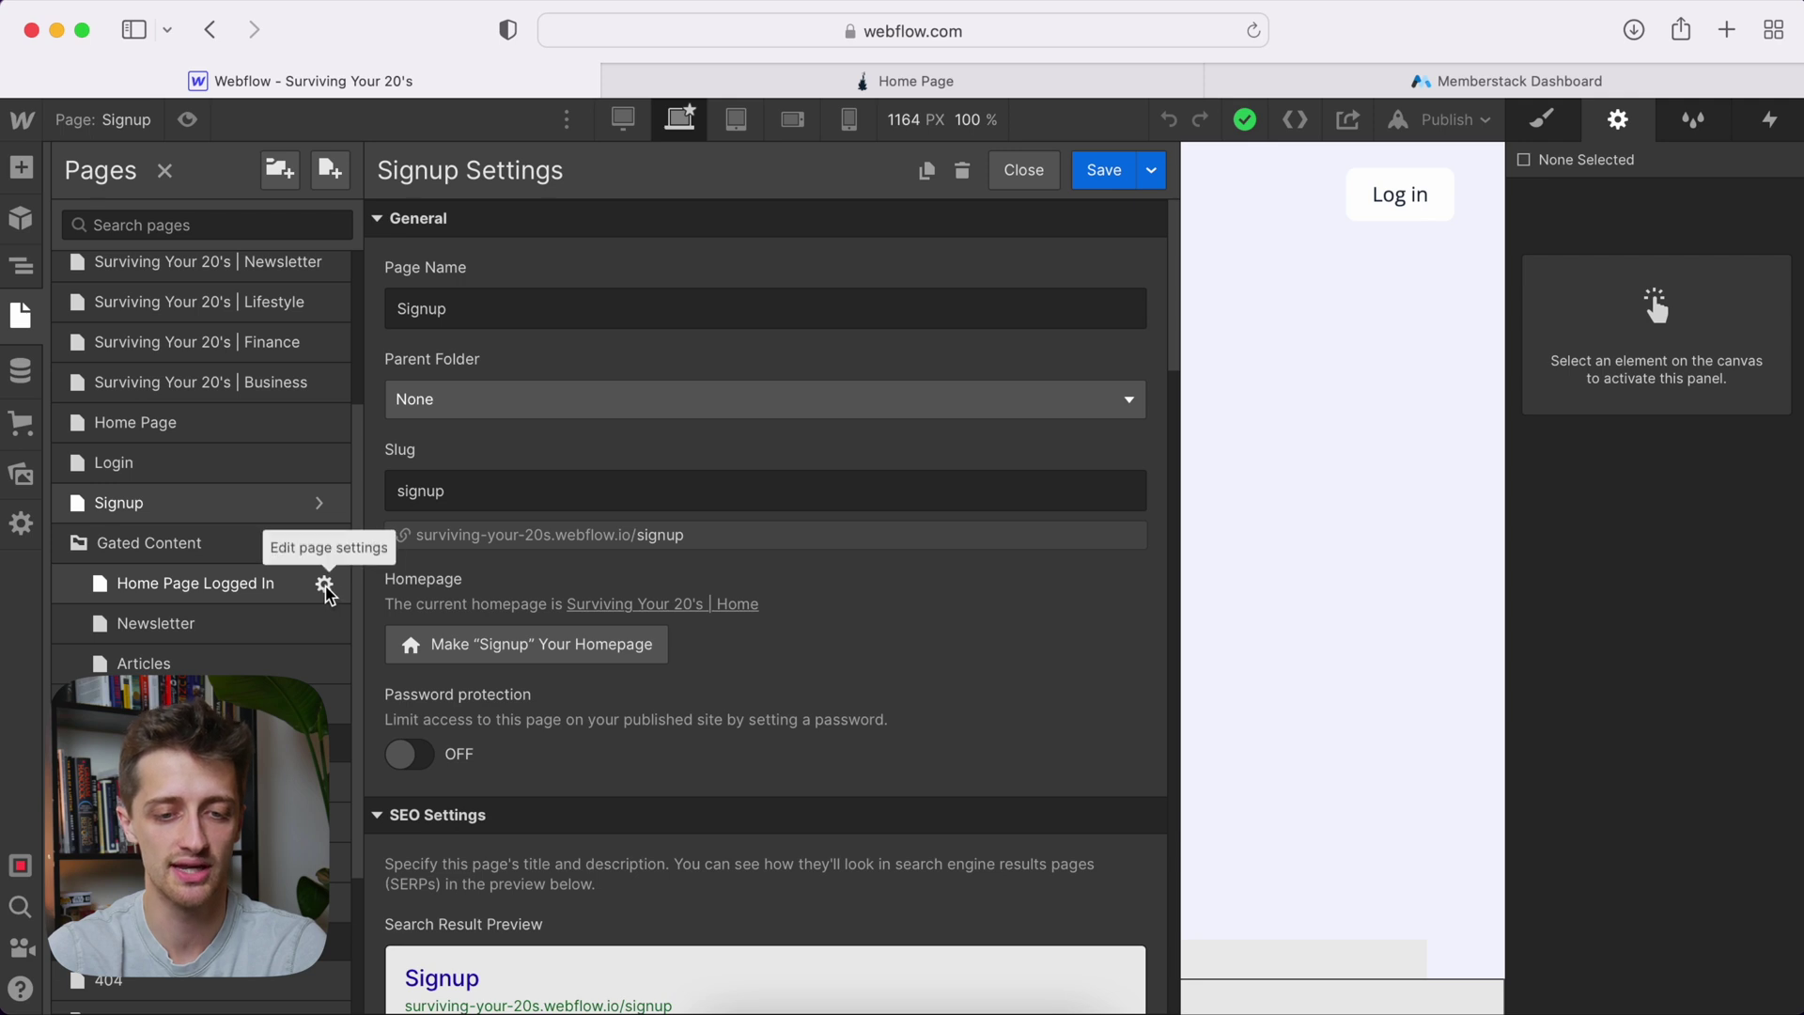
click(324, 585)
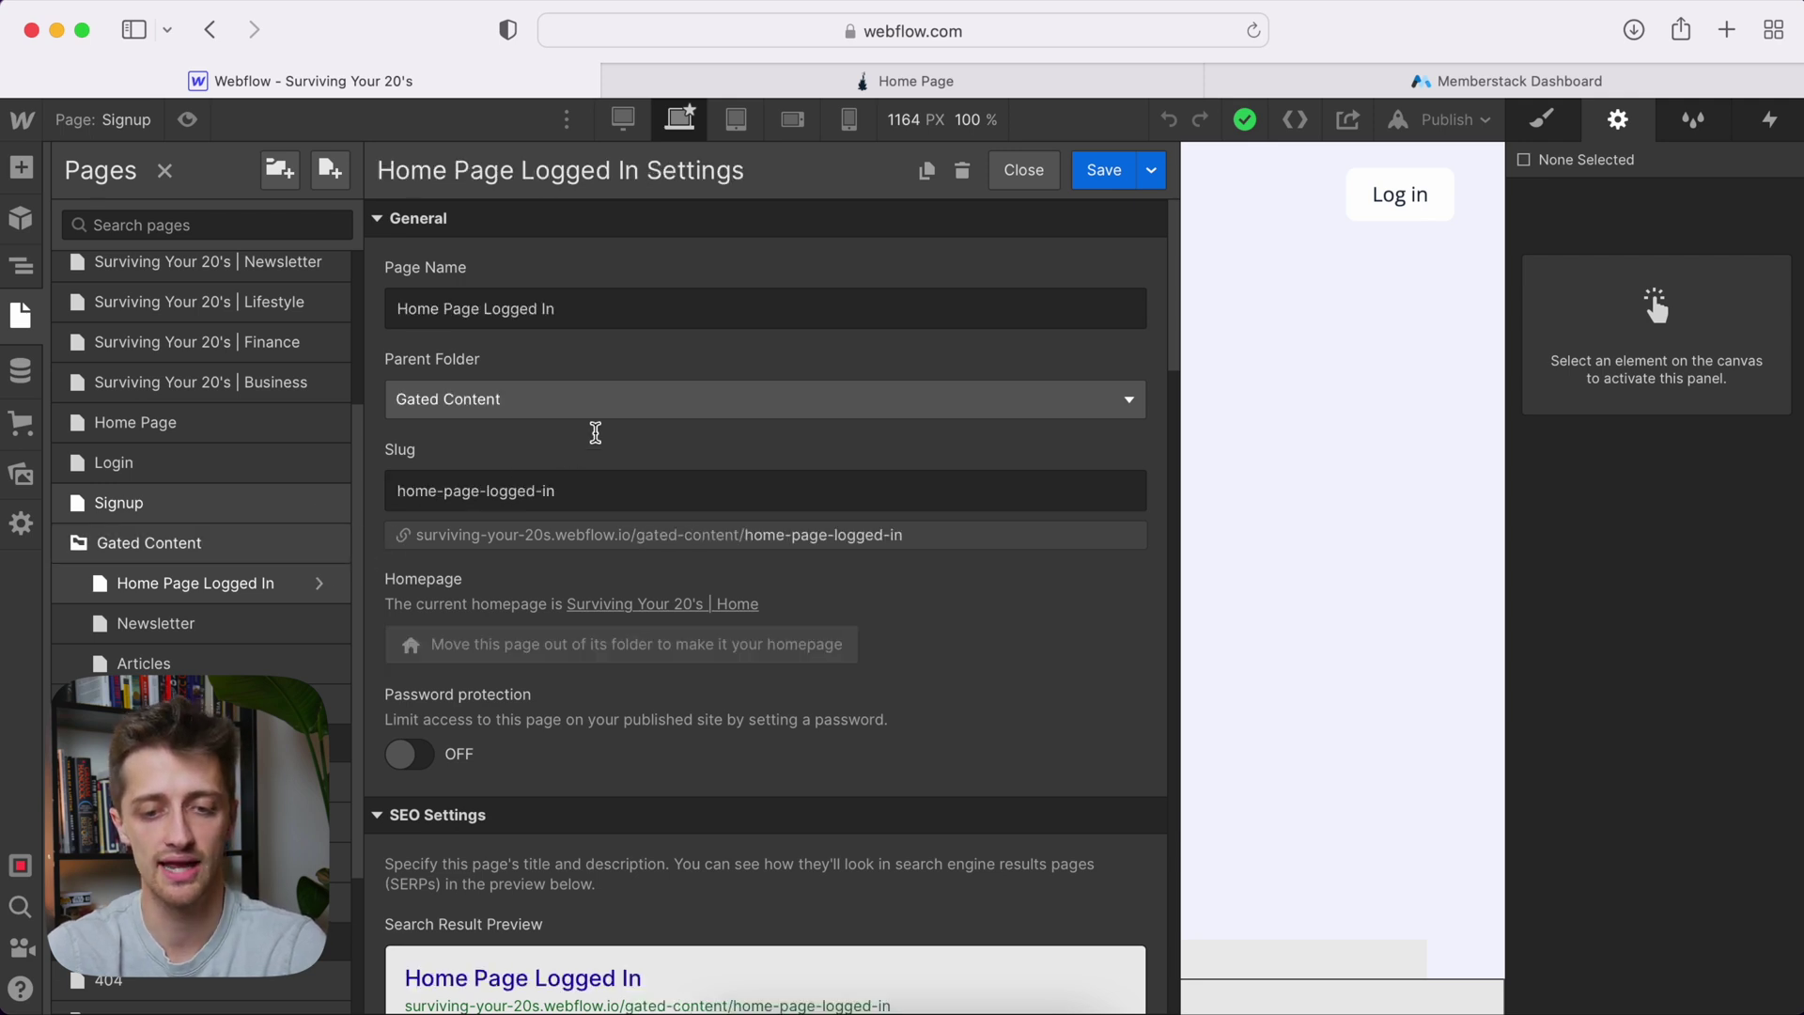
drag(904, 535, 631, 531)
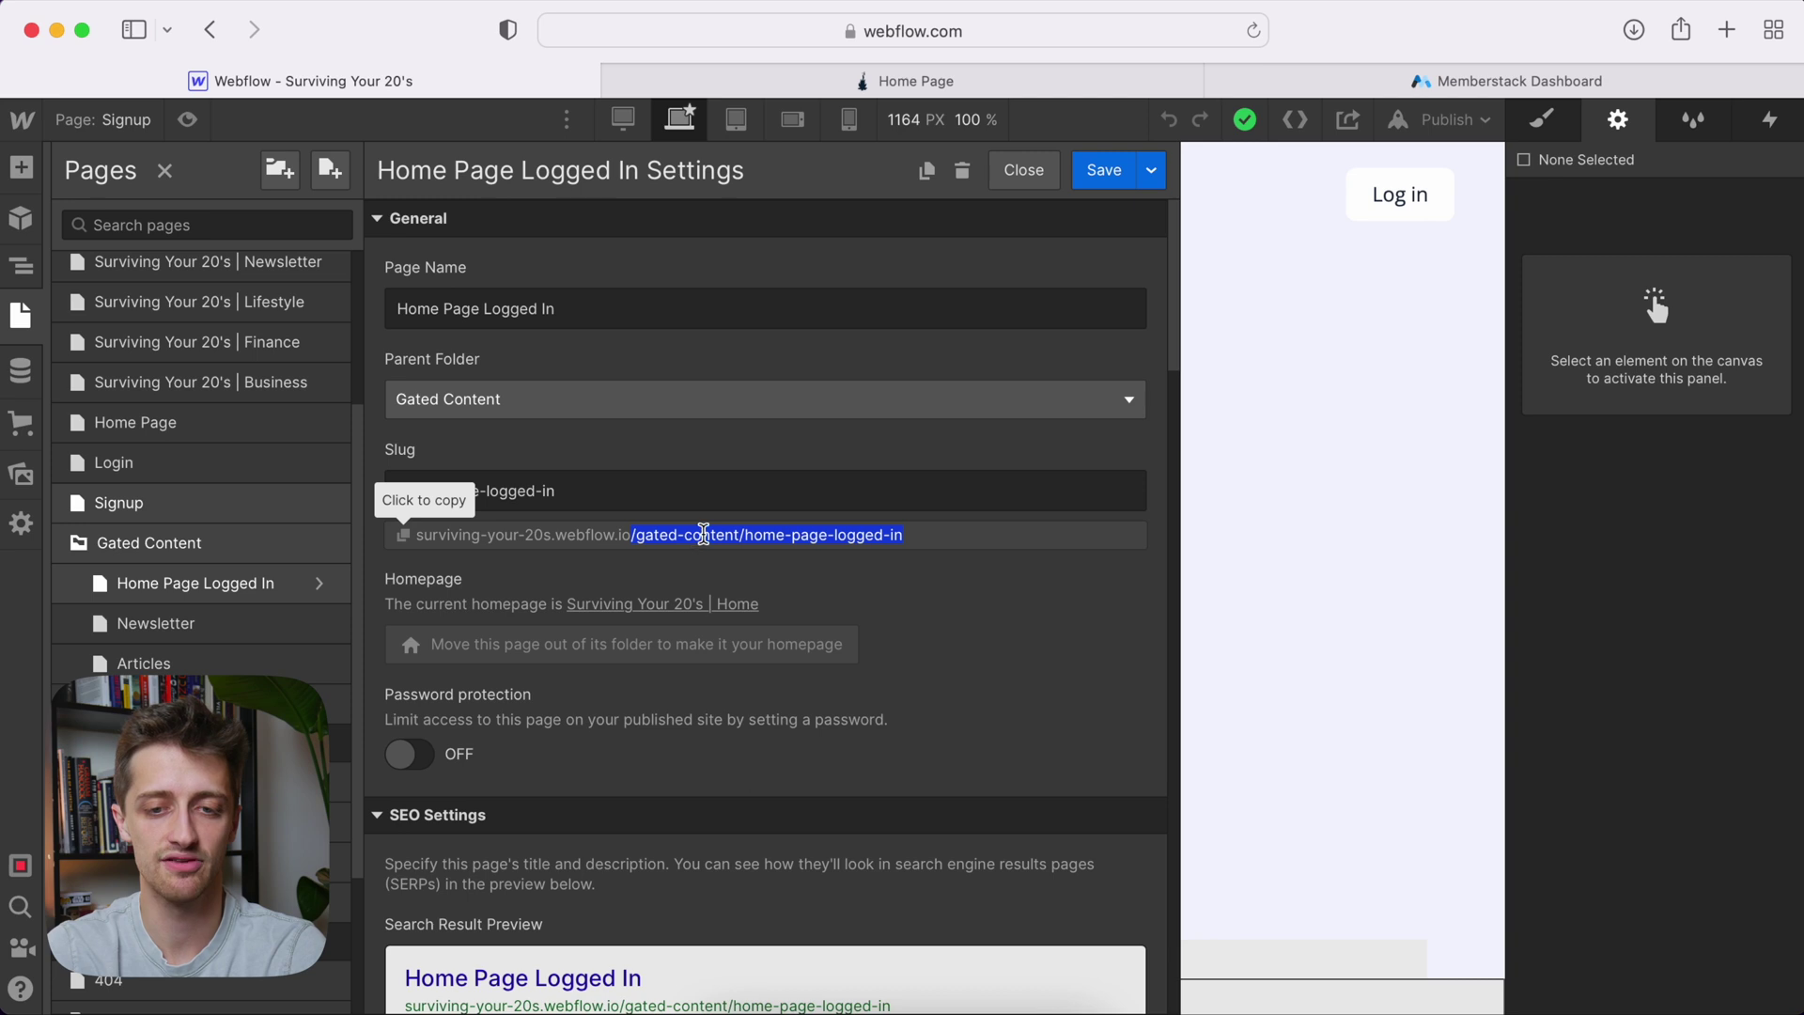
Set the On Signup redirect to /gated-content/home-page-logged-in, fixing slash and space, and save
click(1361, 81)
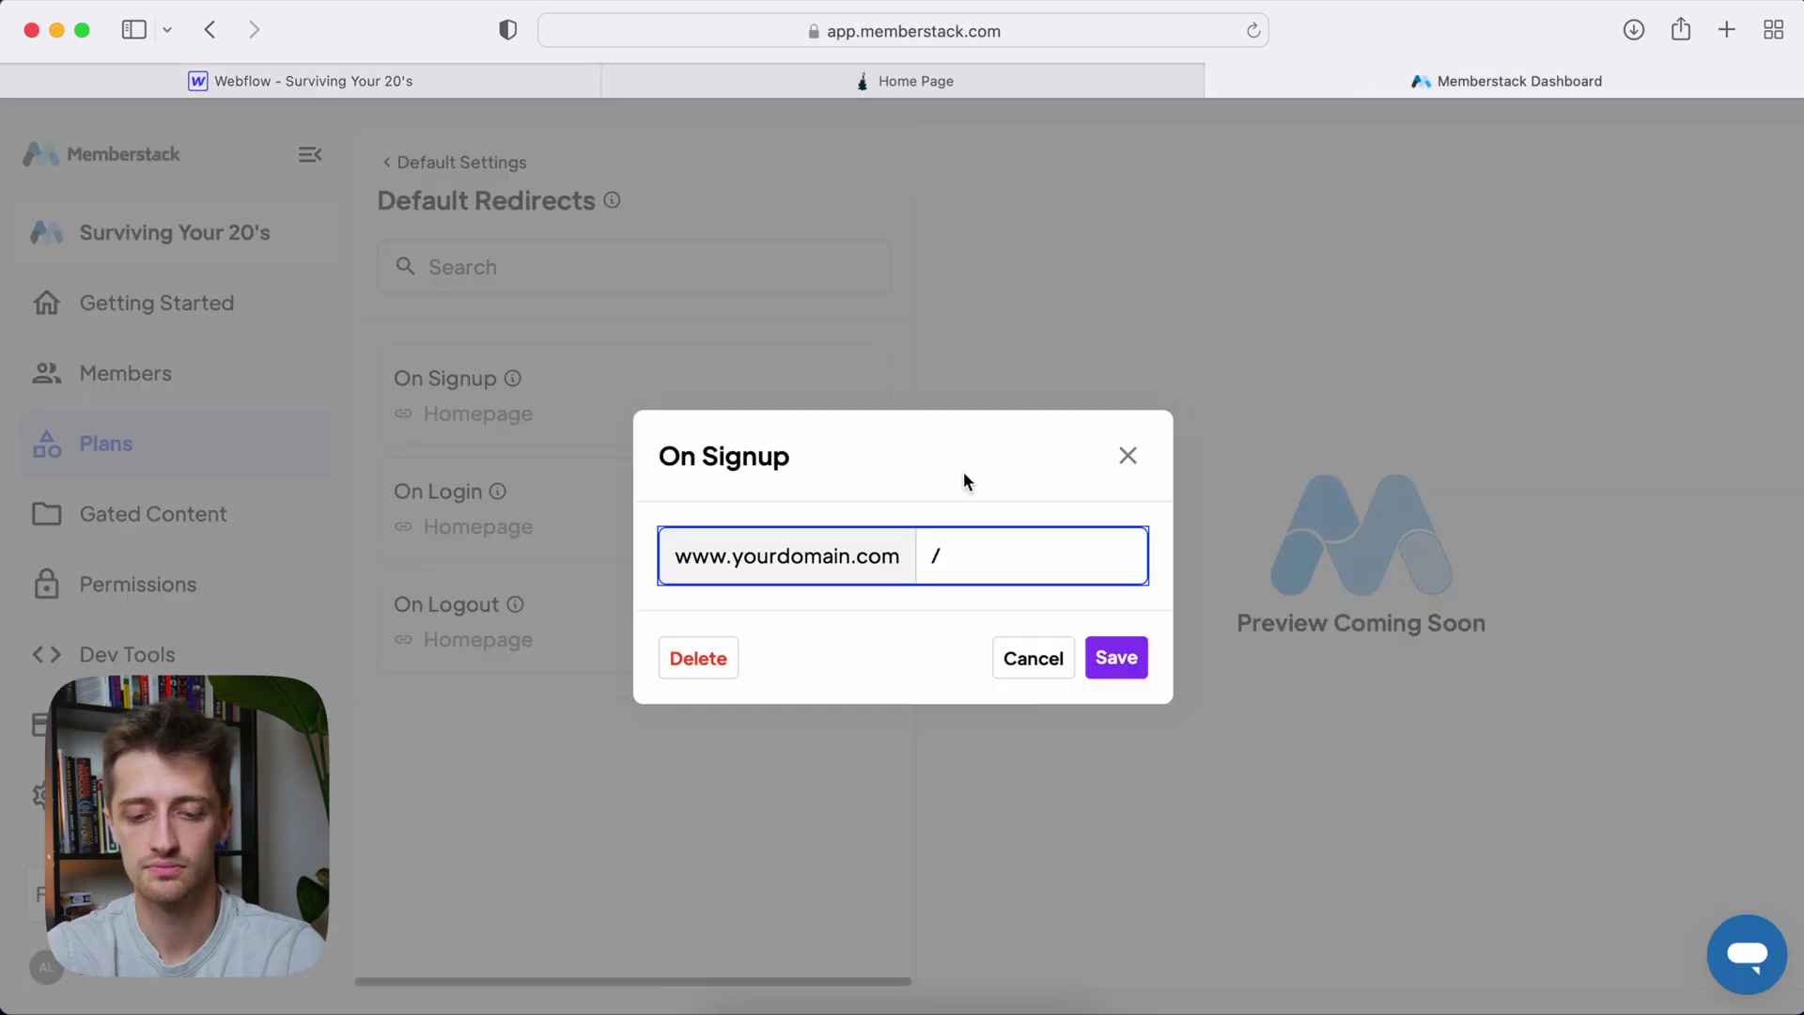
key(super+v)
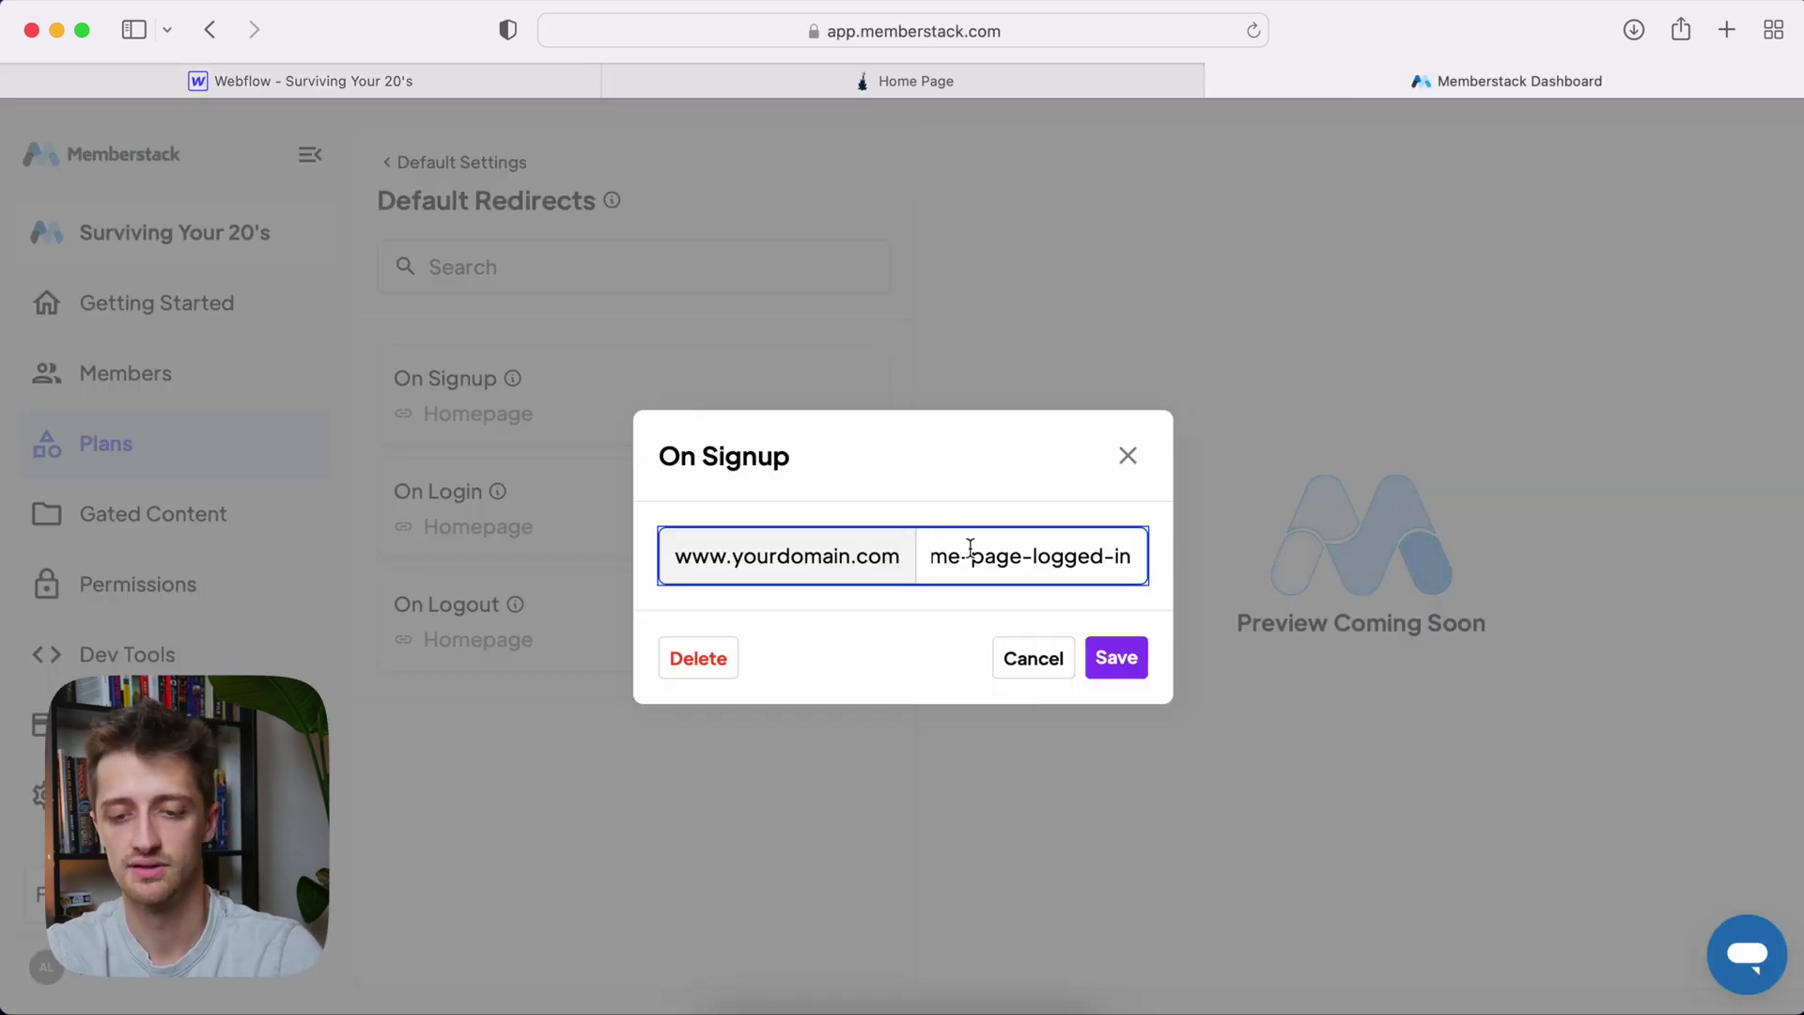
click(1038, 555)
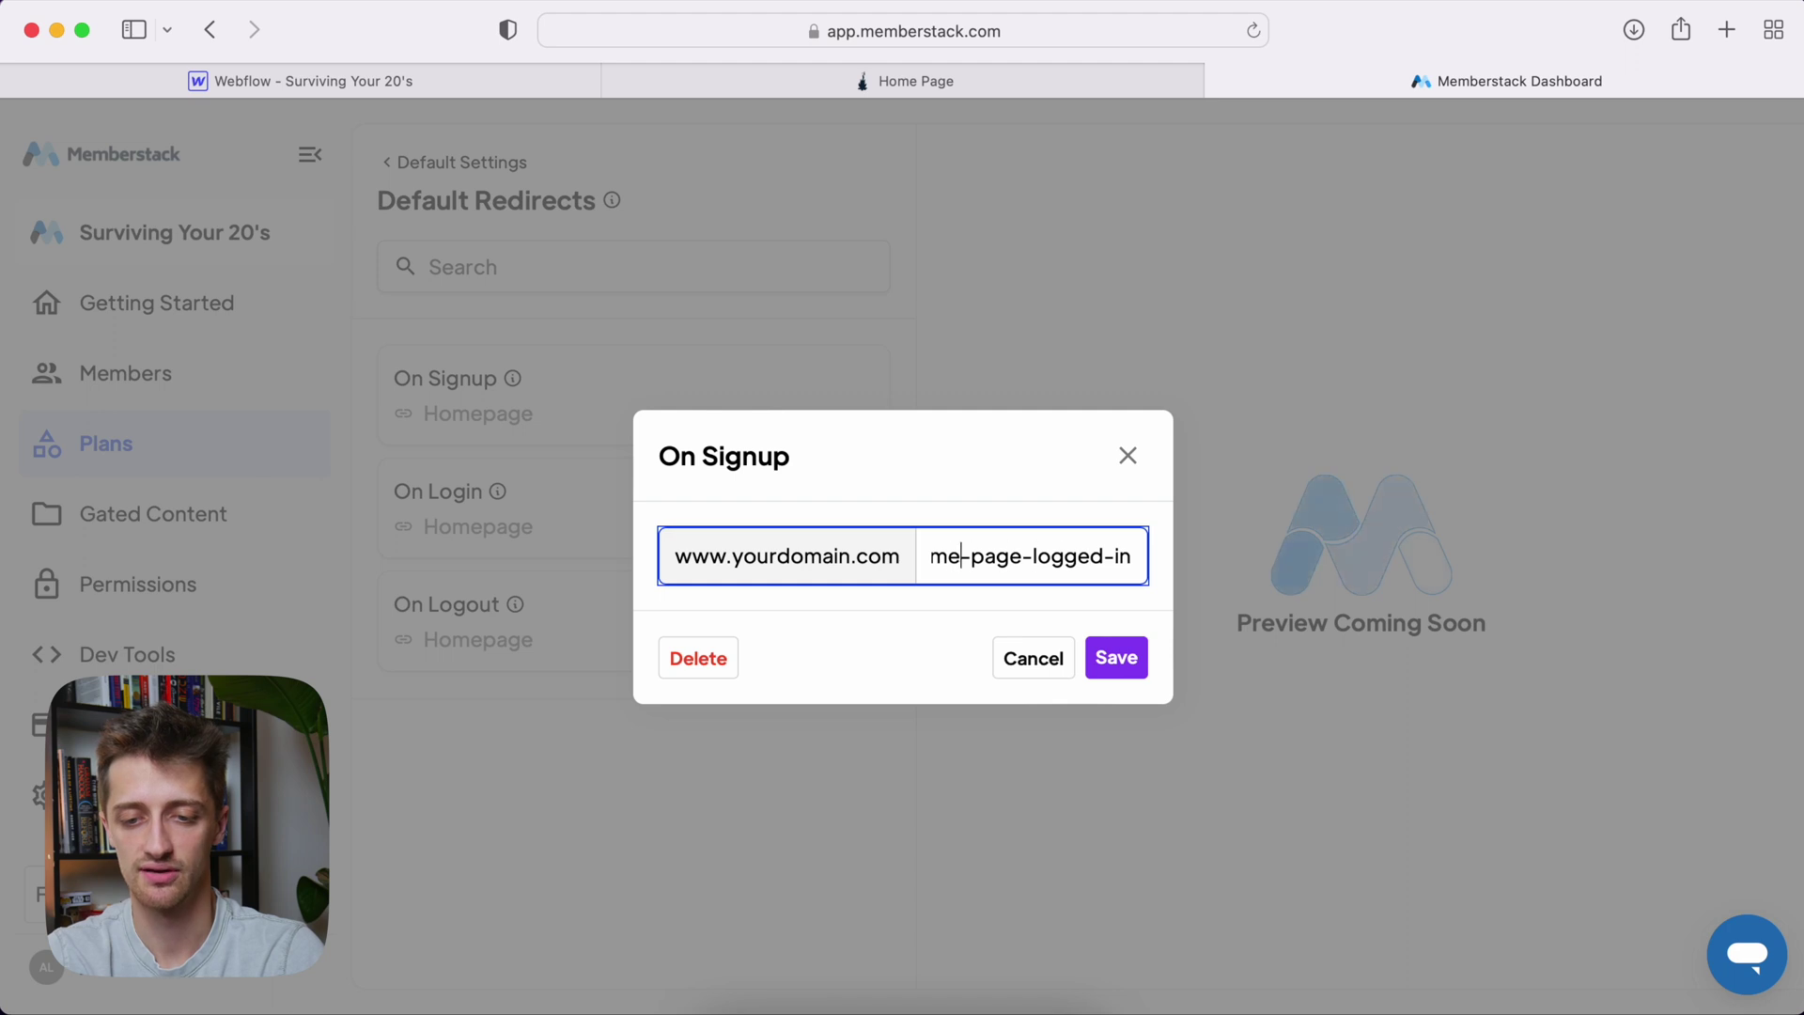
key(Left)
key(Left)
key(Left)
key(Left)
key(Left)
key(Left)
key(Left)
key(Left)
key(Left)
key(Left)
key(Left)
key(BackSpace)
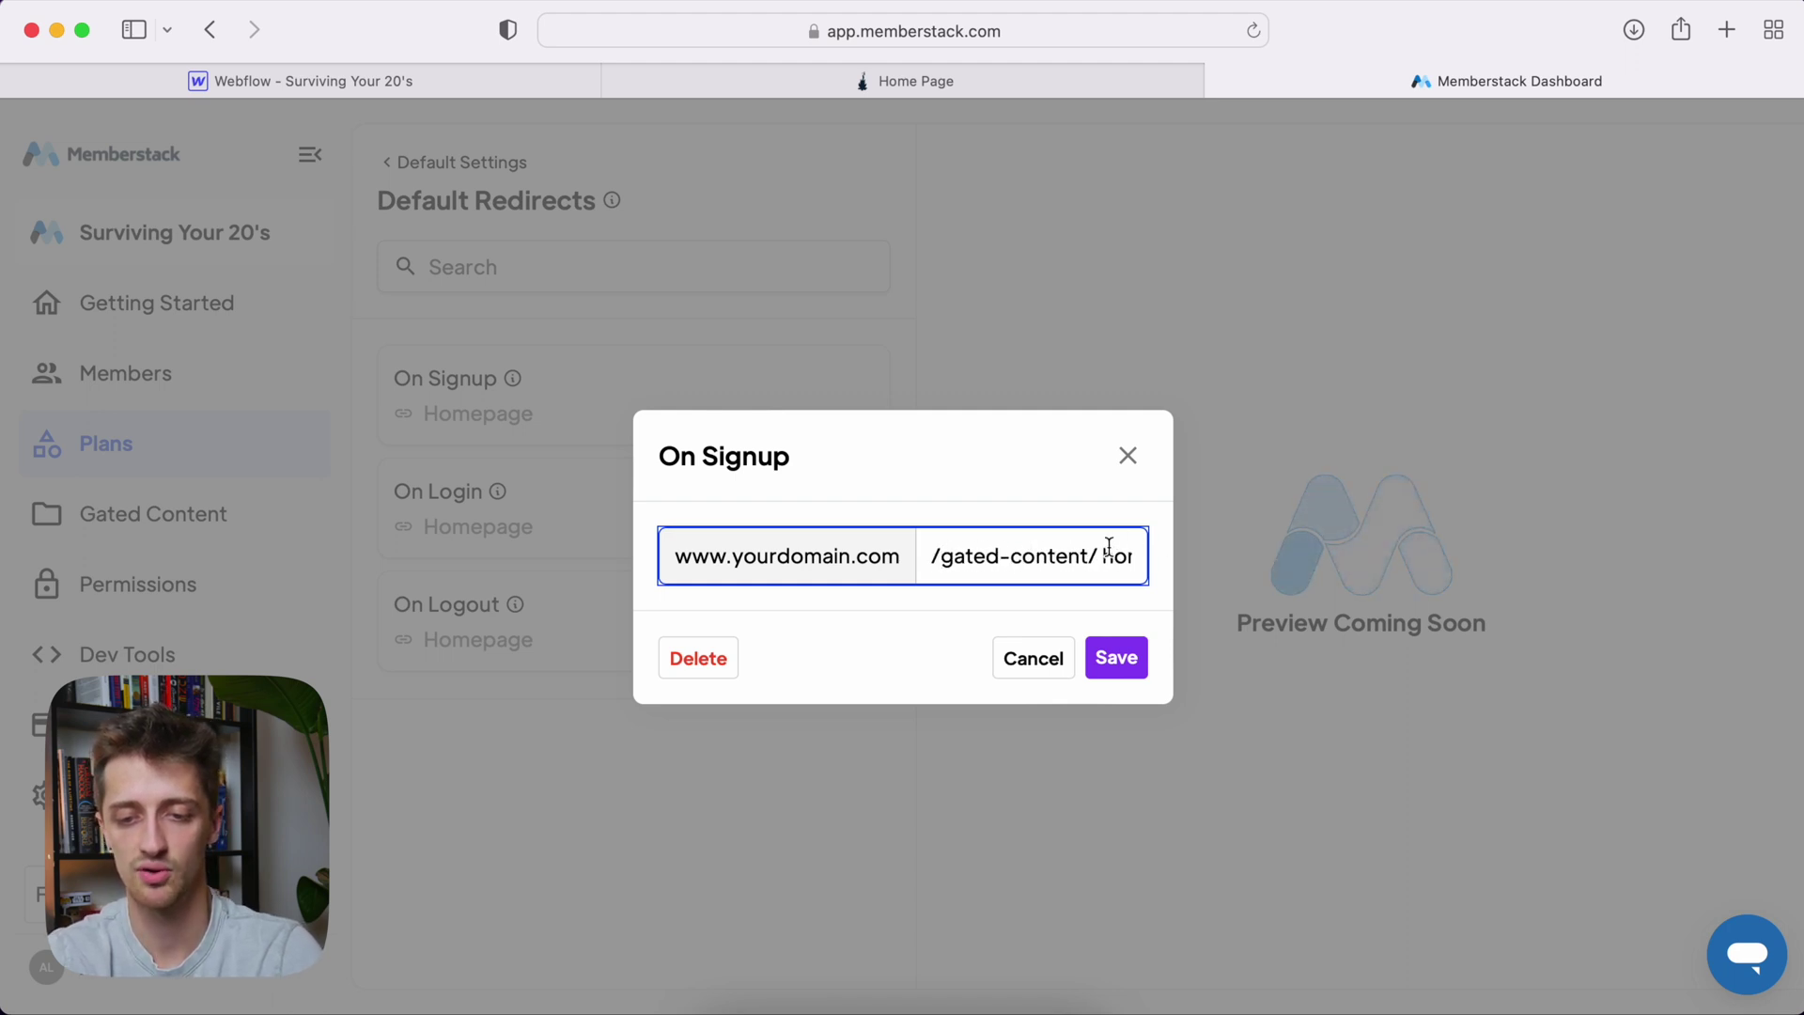
click(1108, 564)
key(BackSpace)
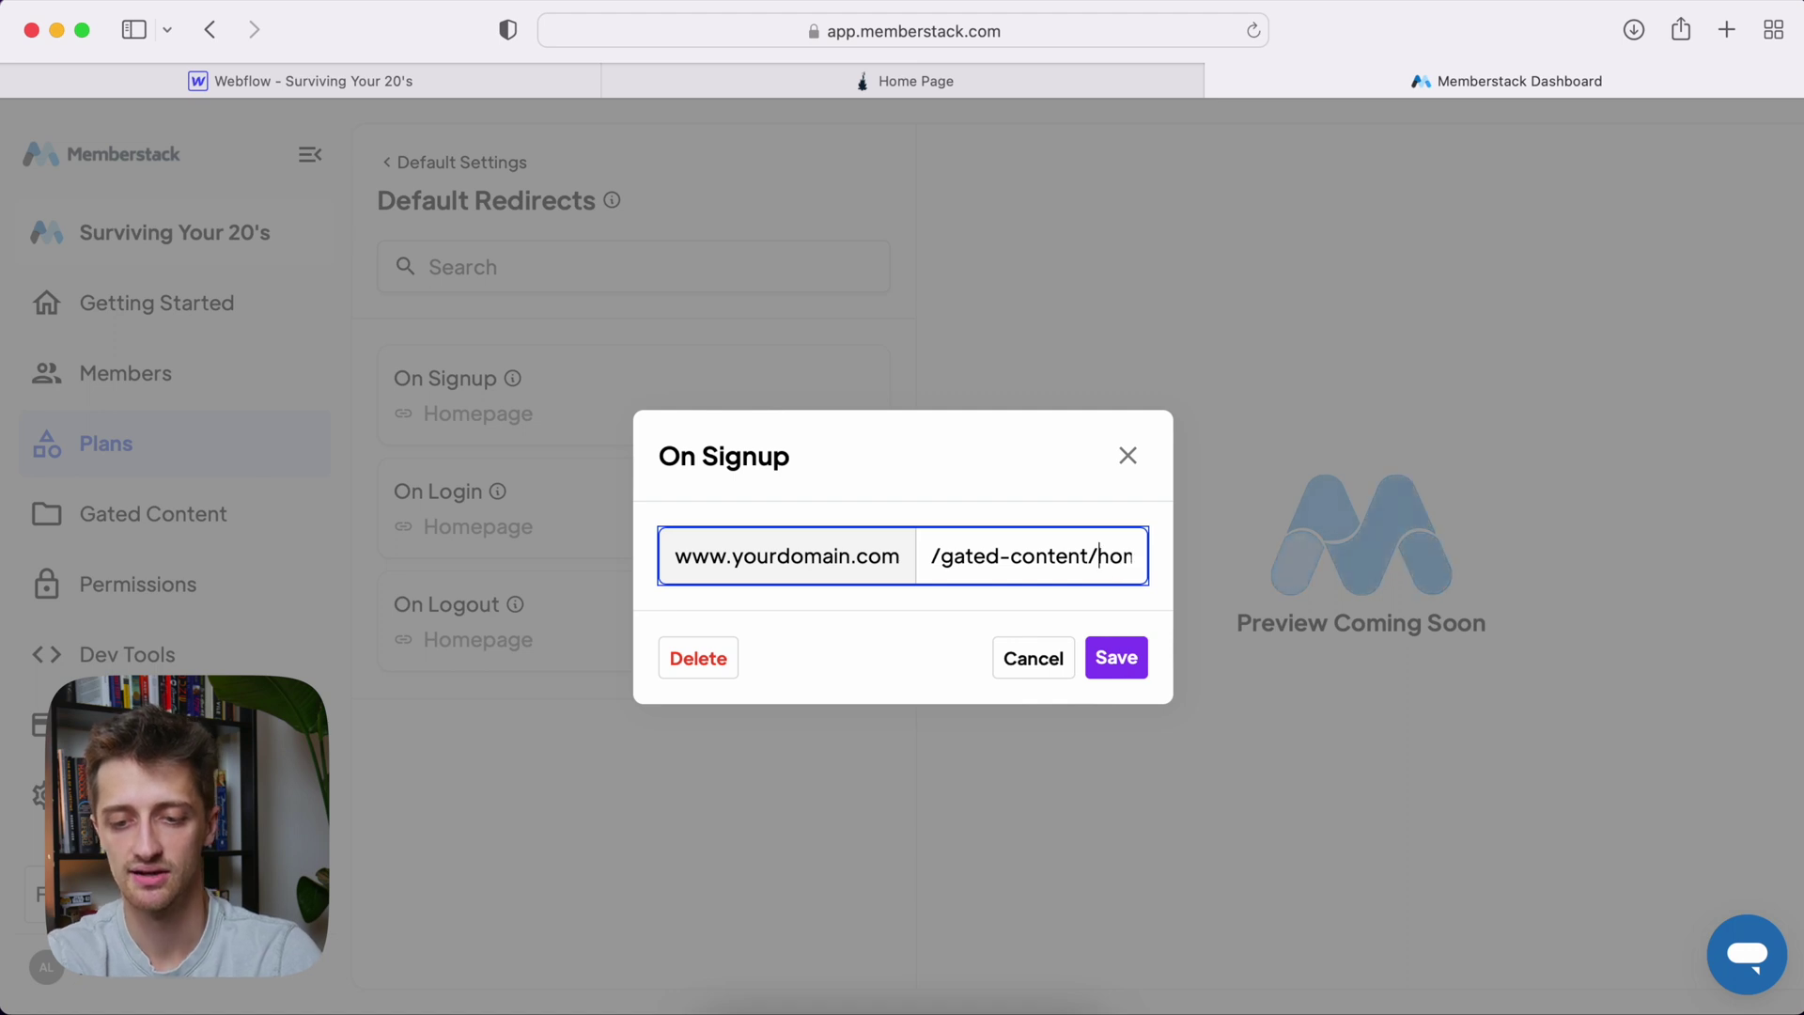
key(Right)
key(Right)
key(Right)
key(Right)
key(Right)
key(Right)
key(Right)
key(Right)
key(Right)
key(Right)
key(Right)
key(Right)
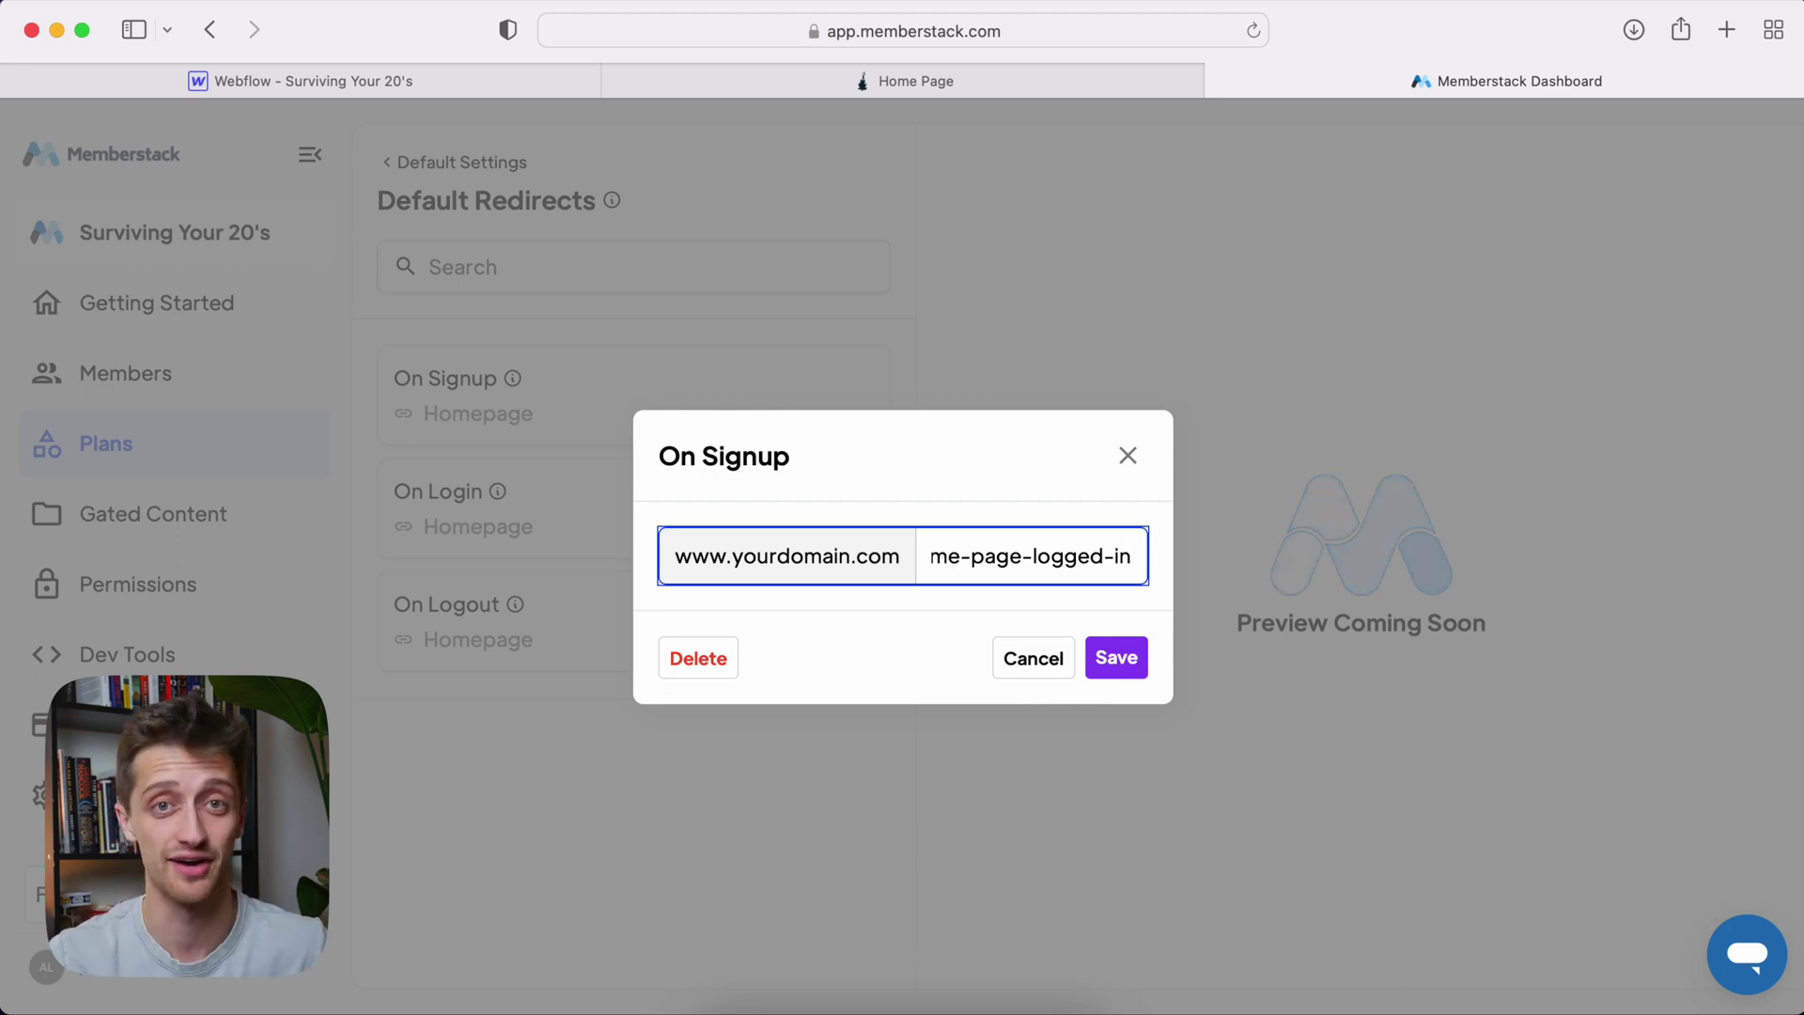
click(1116, 658)
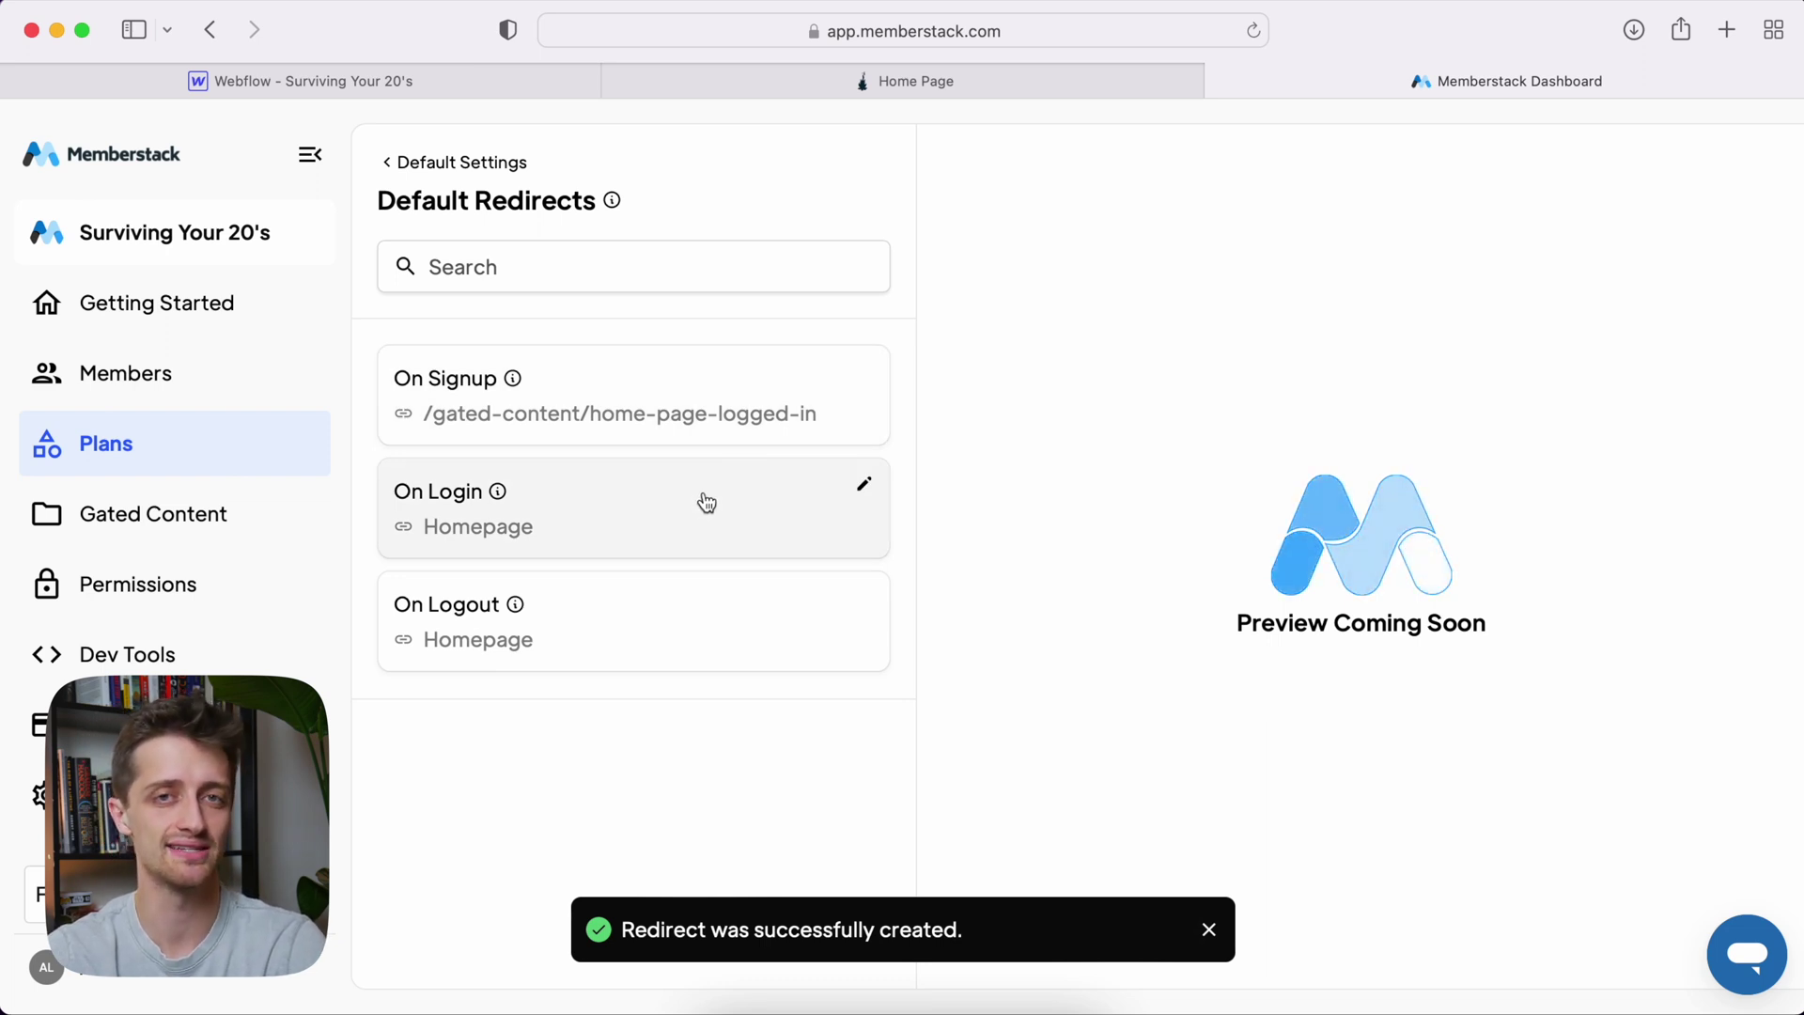
Set Memberstack's On Login redirect to /gated-content/home-page-logged-in and save it
click(707, 503)
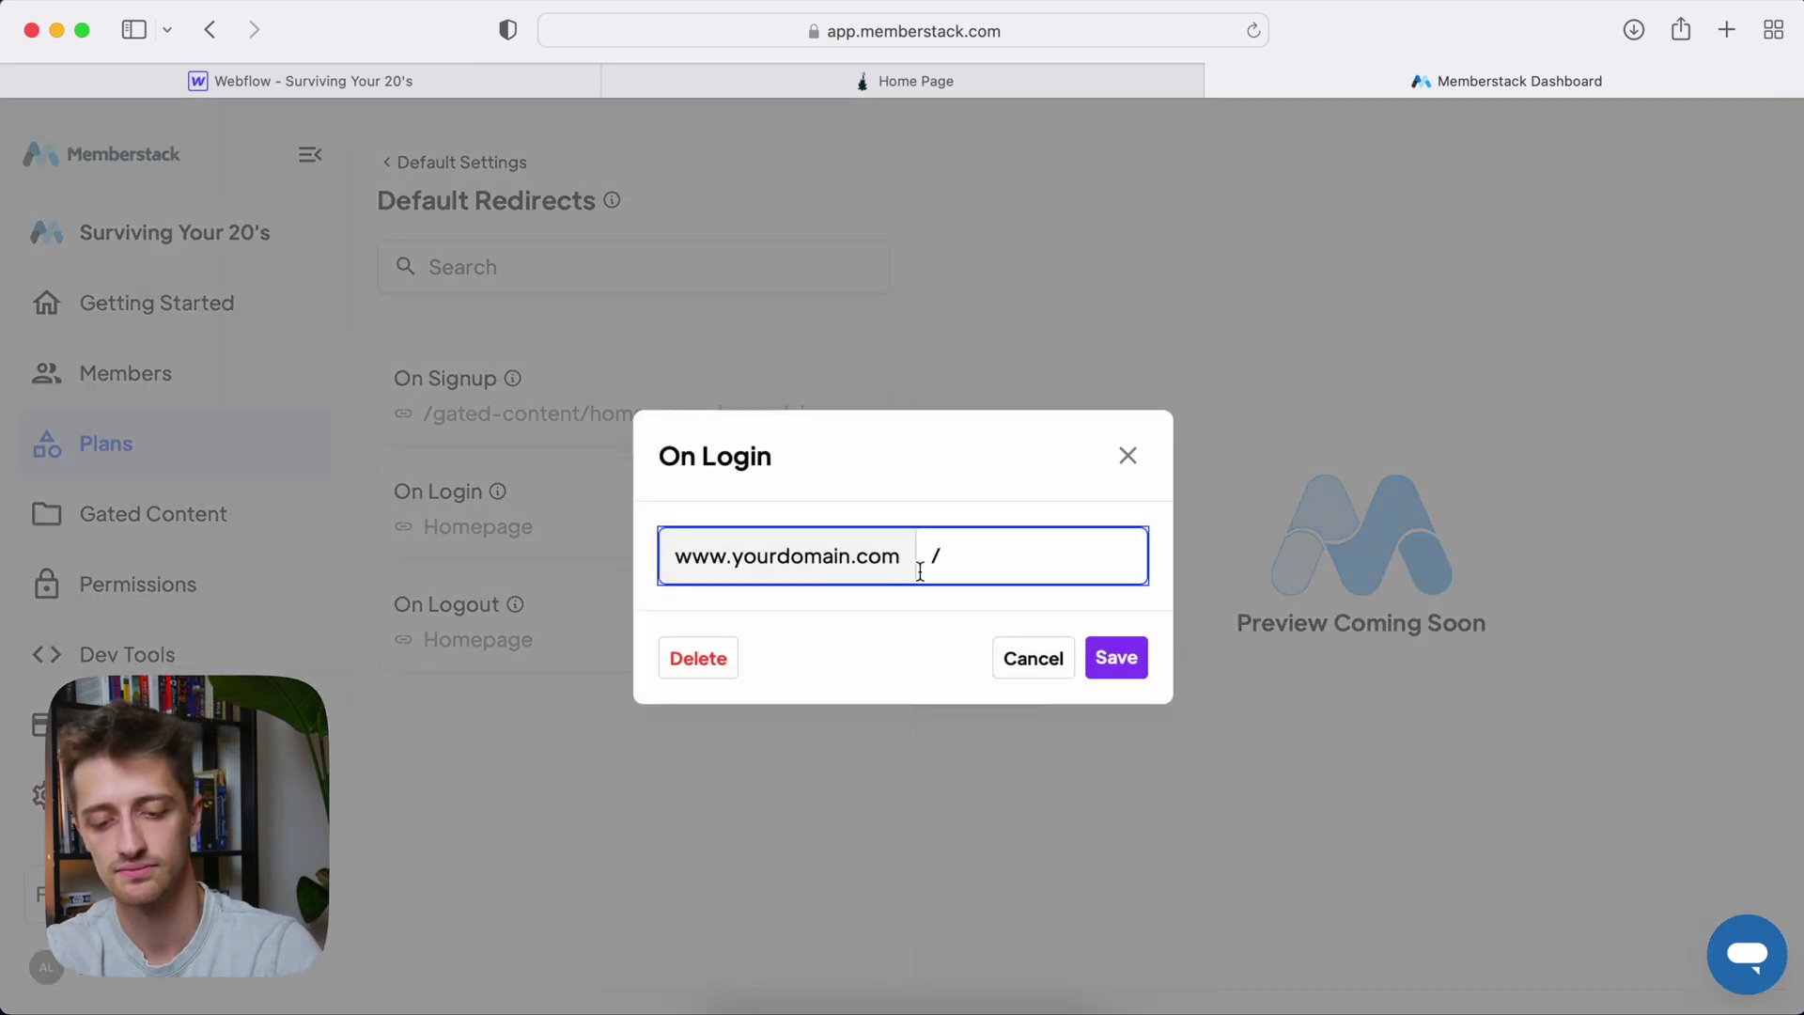
text(/gated-content/ home-page-logged-in)
key(shift+alt+Left)
key(shift+alt+Left)
key(shift+alt+Left)
key(shift+alt+Left)
key(shift+alt+Left)
key(shift+alt+Left)
key(shift+alt+Left)
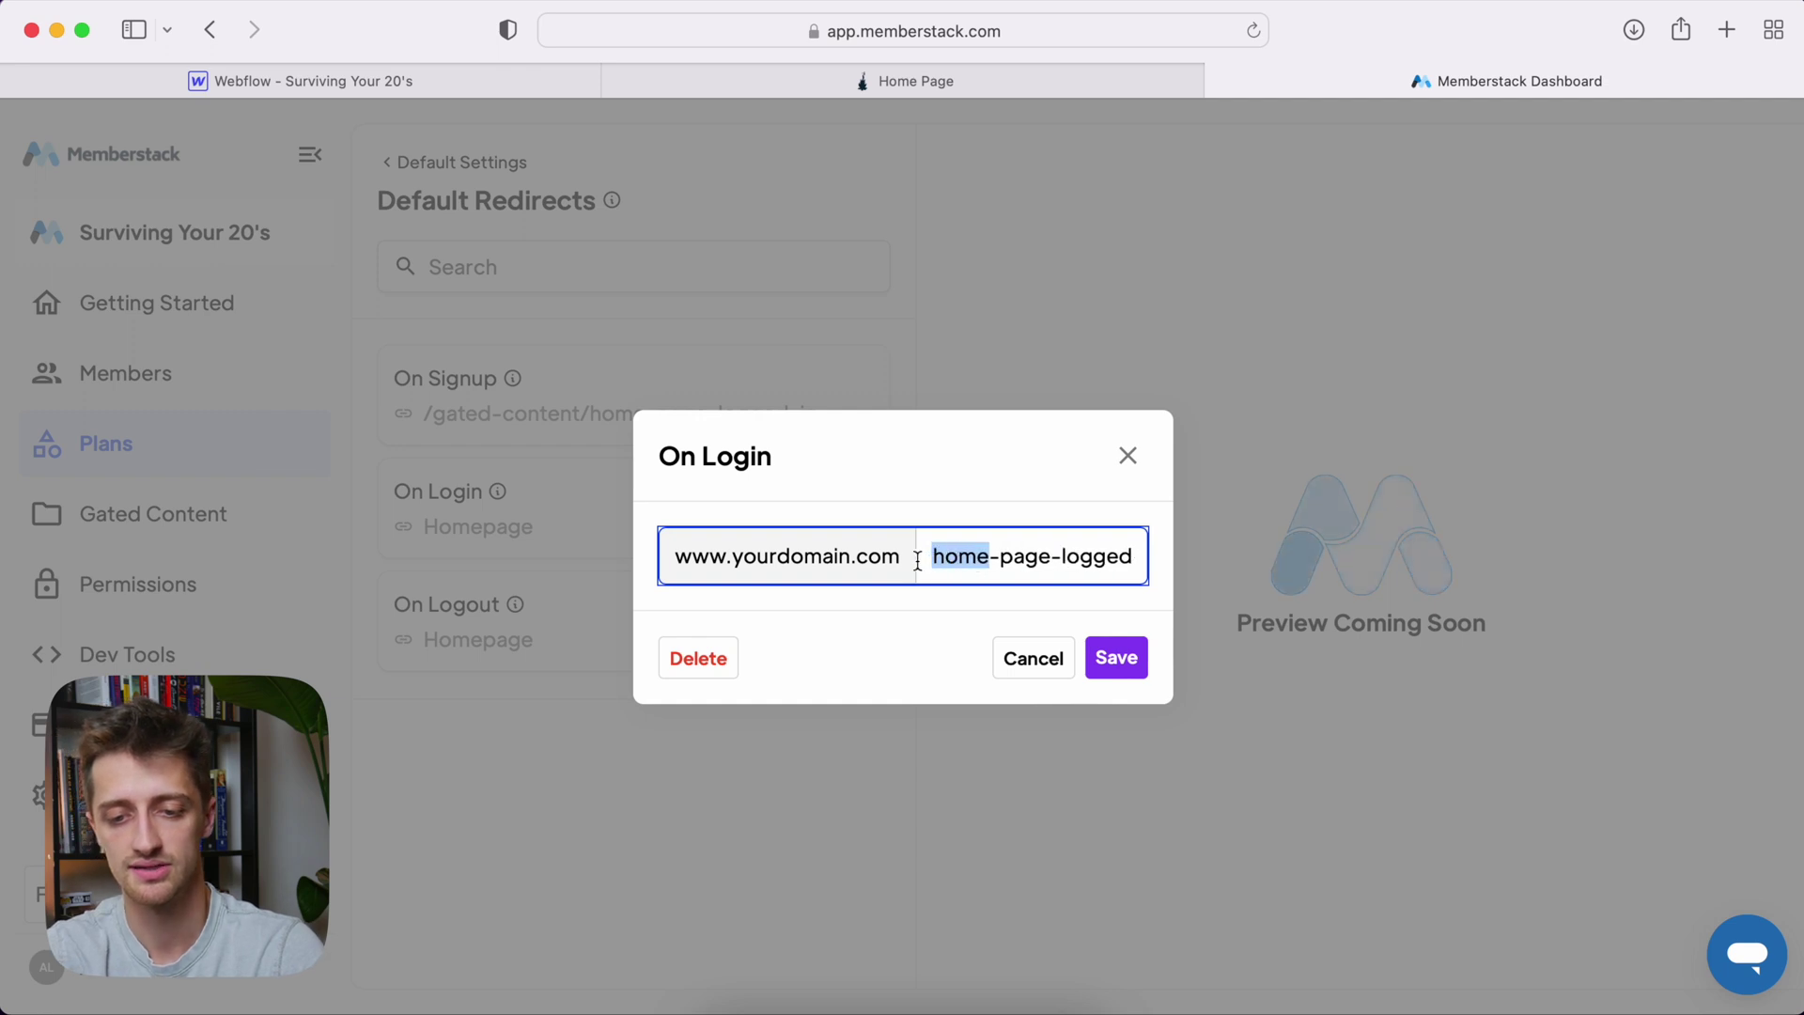
click(951, 557)
key(BackSpace)
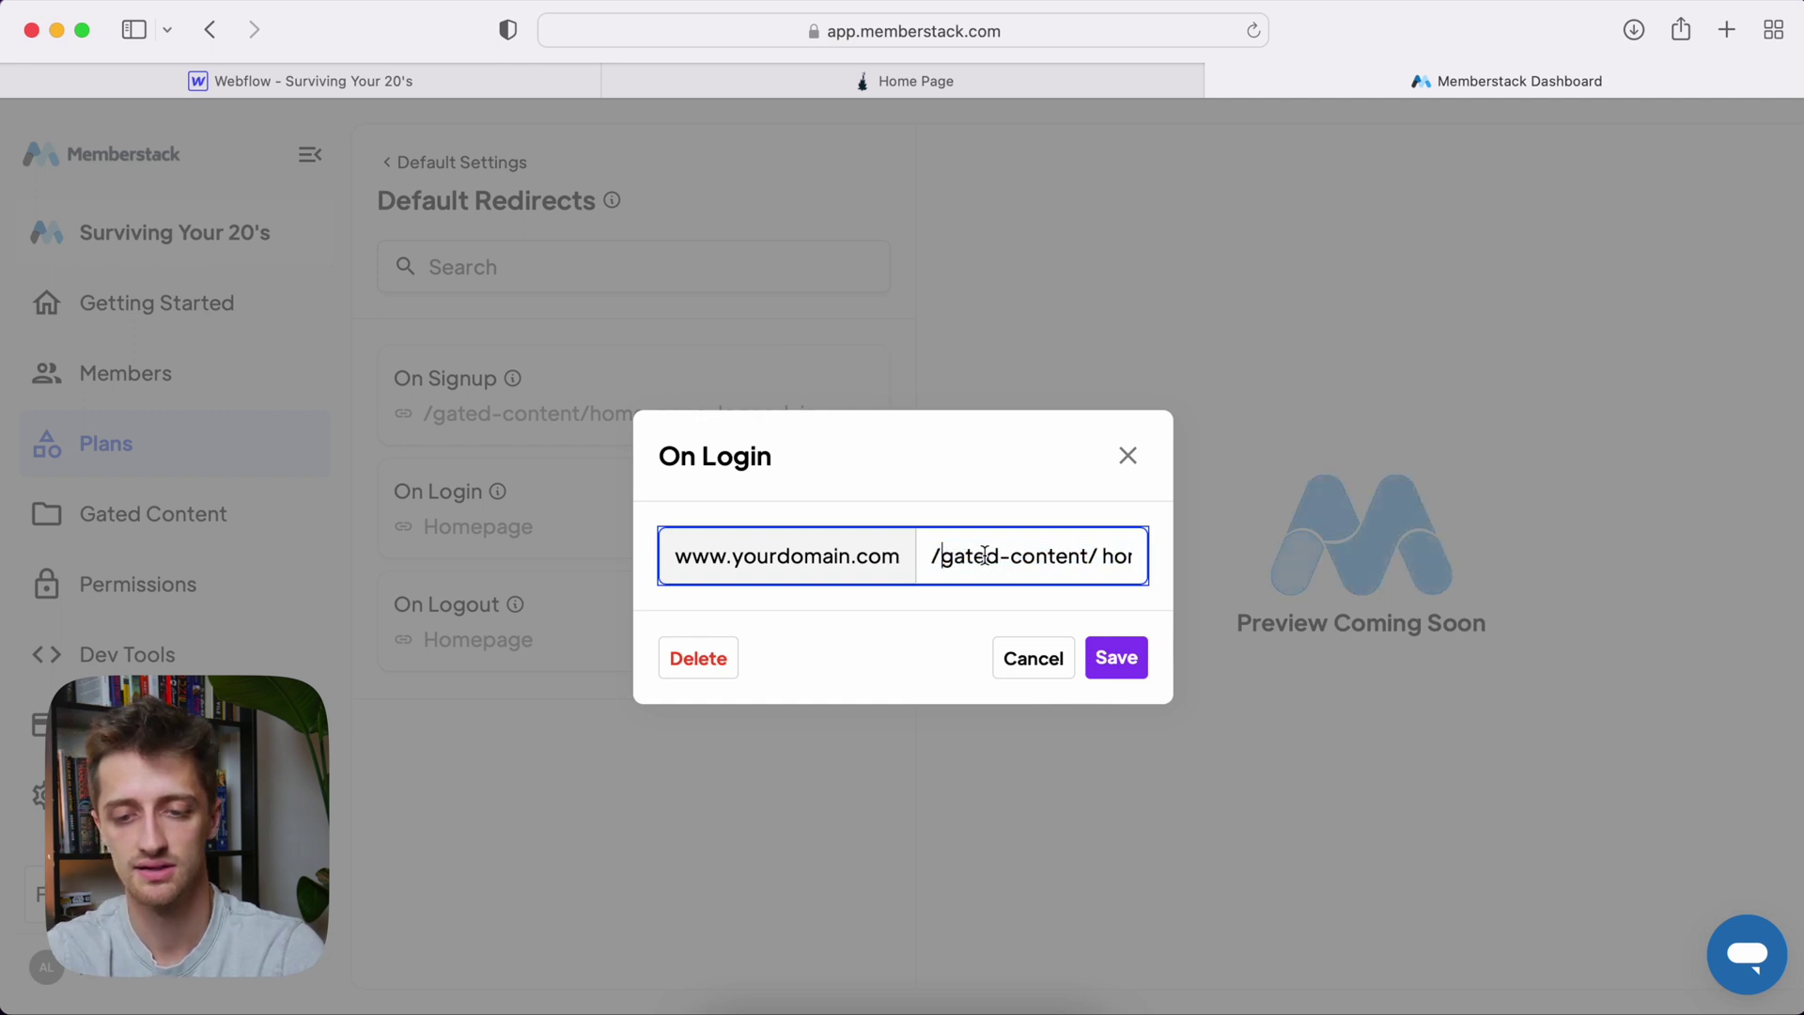
click(1117, 658)
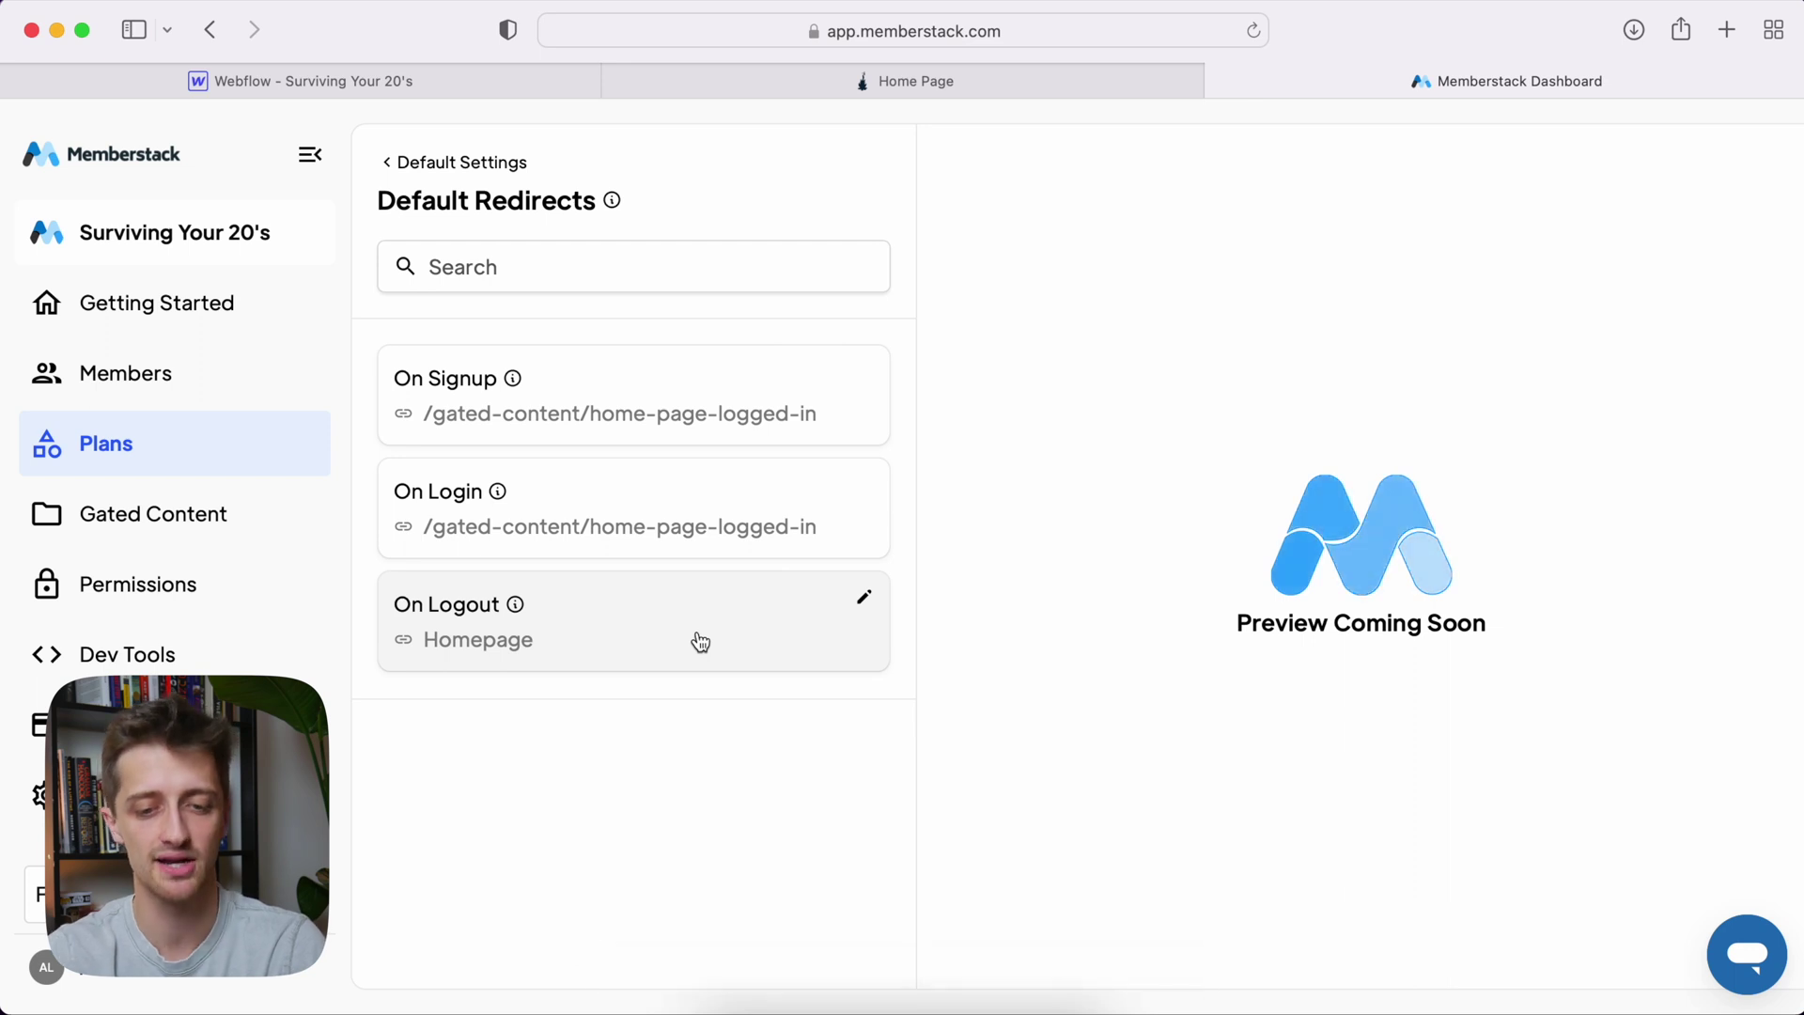
Copy the Home Page slug from Webflow and save /home-page as the On Logout redirect
click(437, 83)
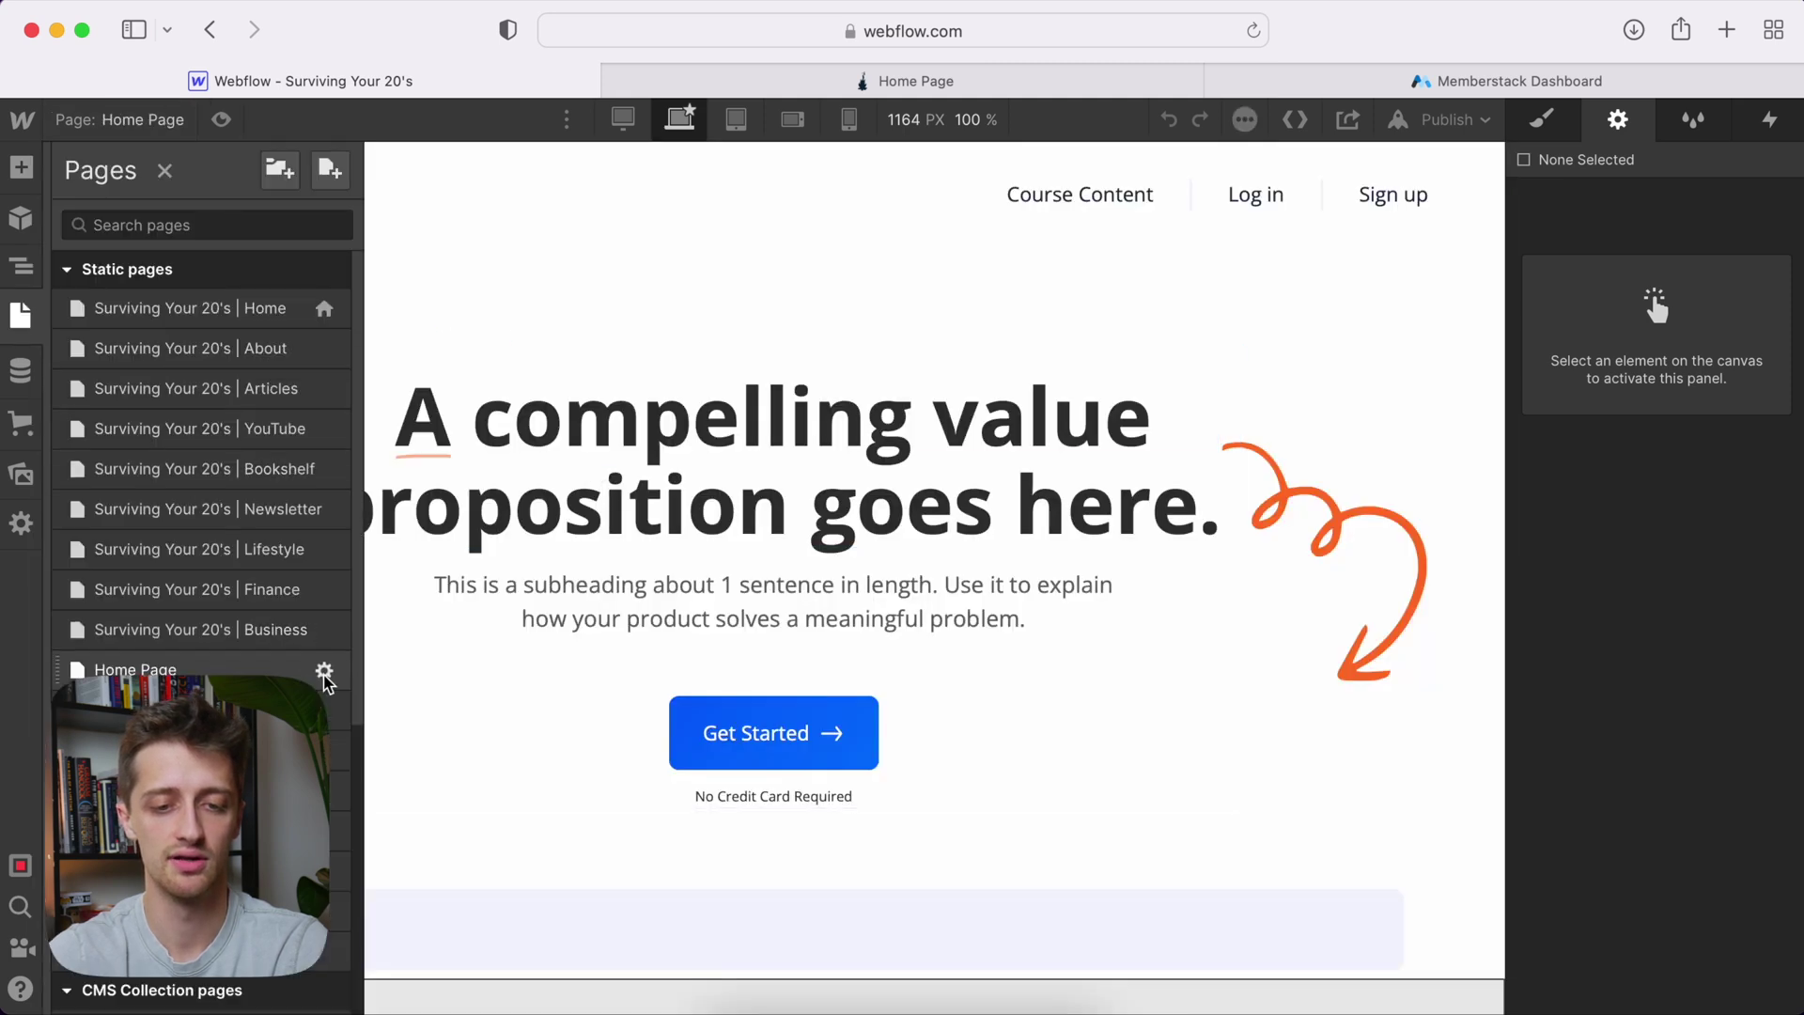
click(324, 669)
drag(735, 533, 630, 540)
key(super+c)
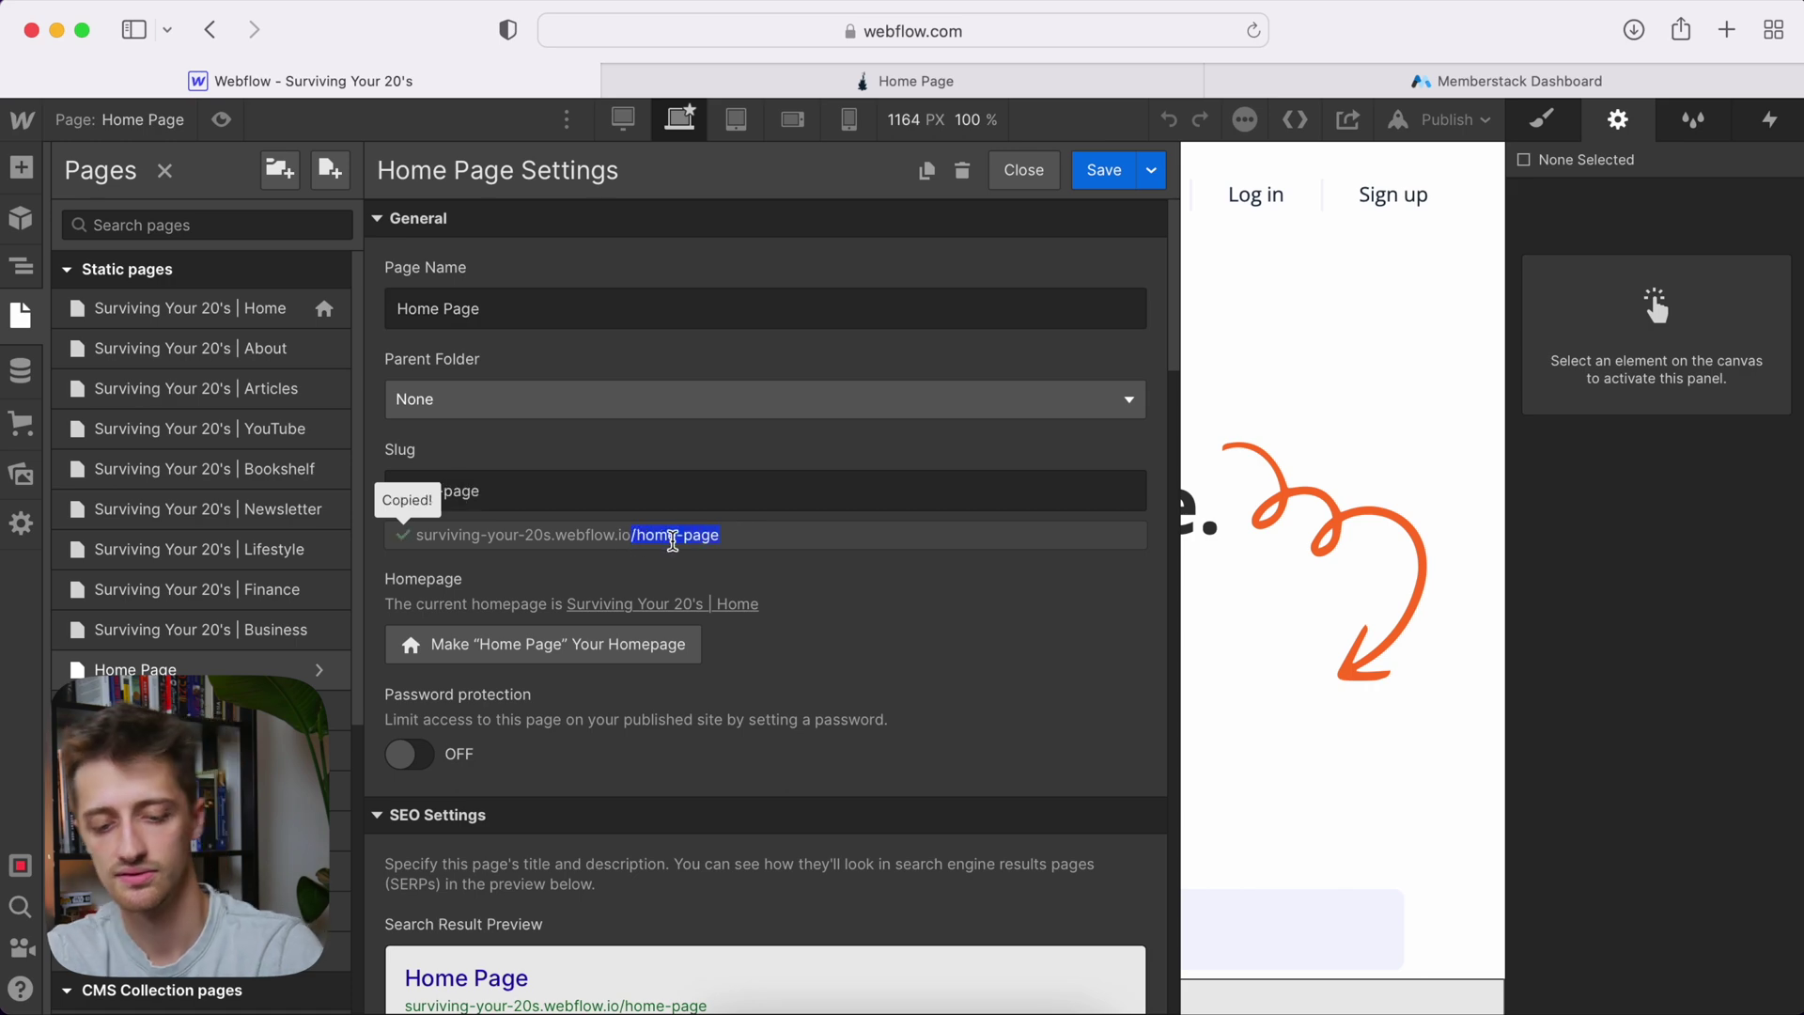
click(1507, 81)
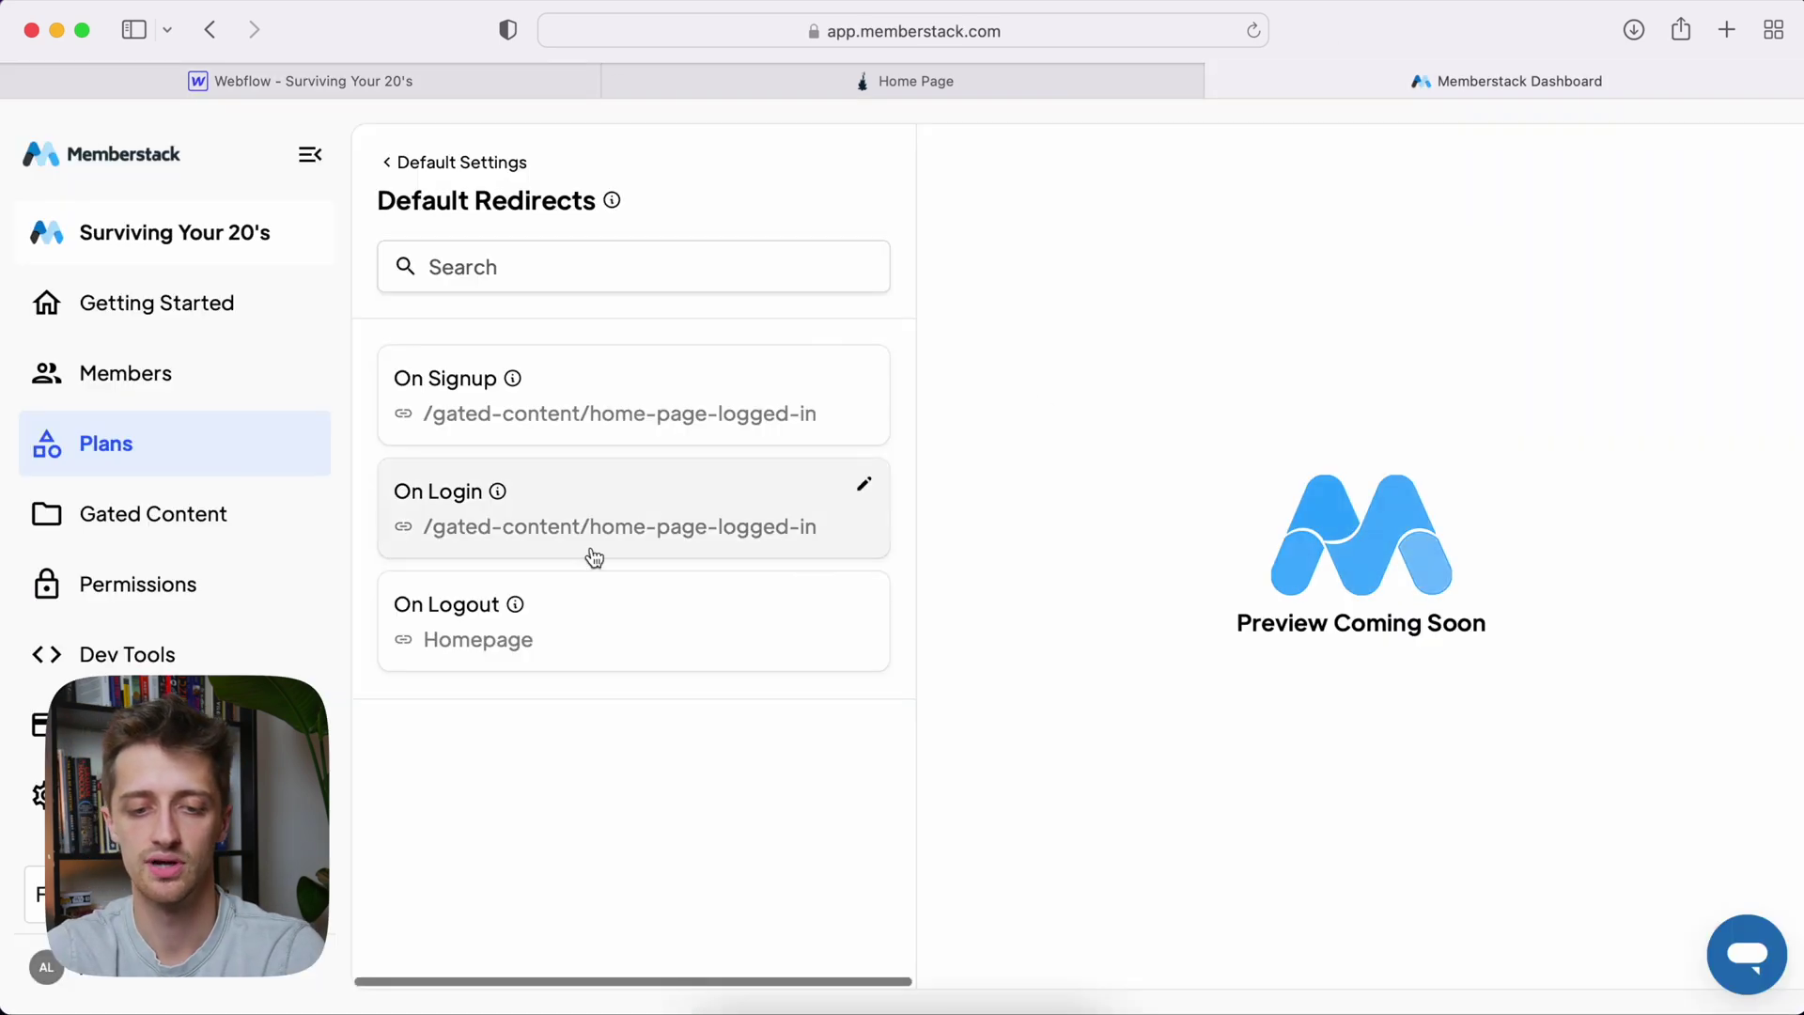
click(516, 636)
key(super+v)
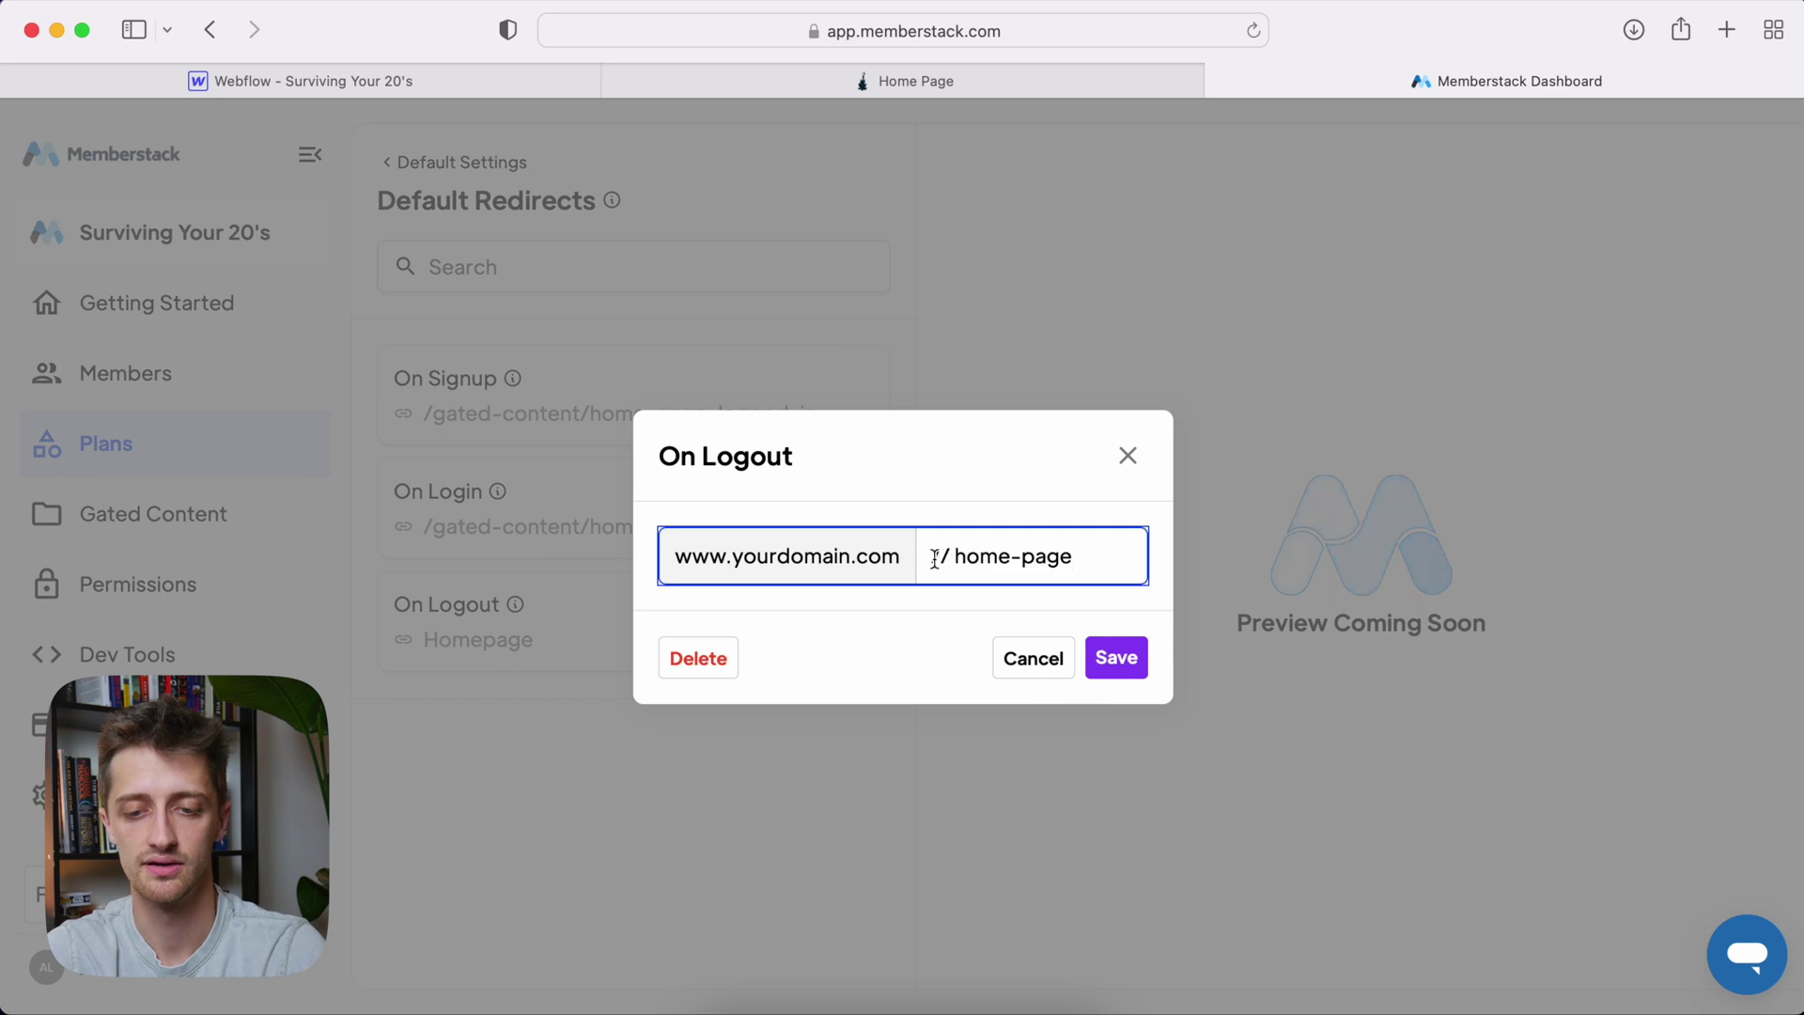
key(BackSpace)
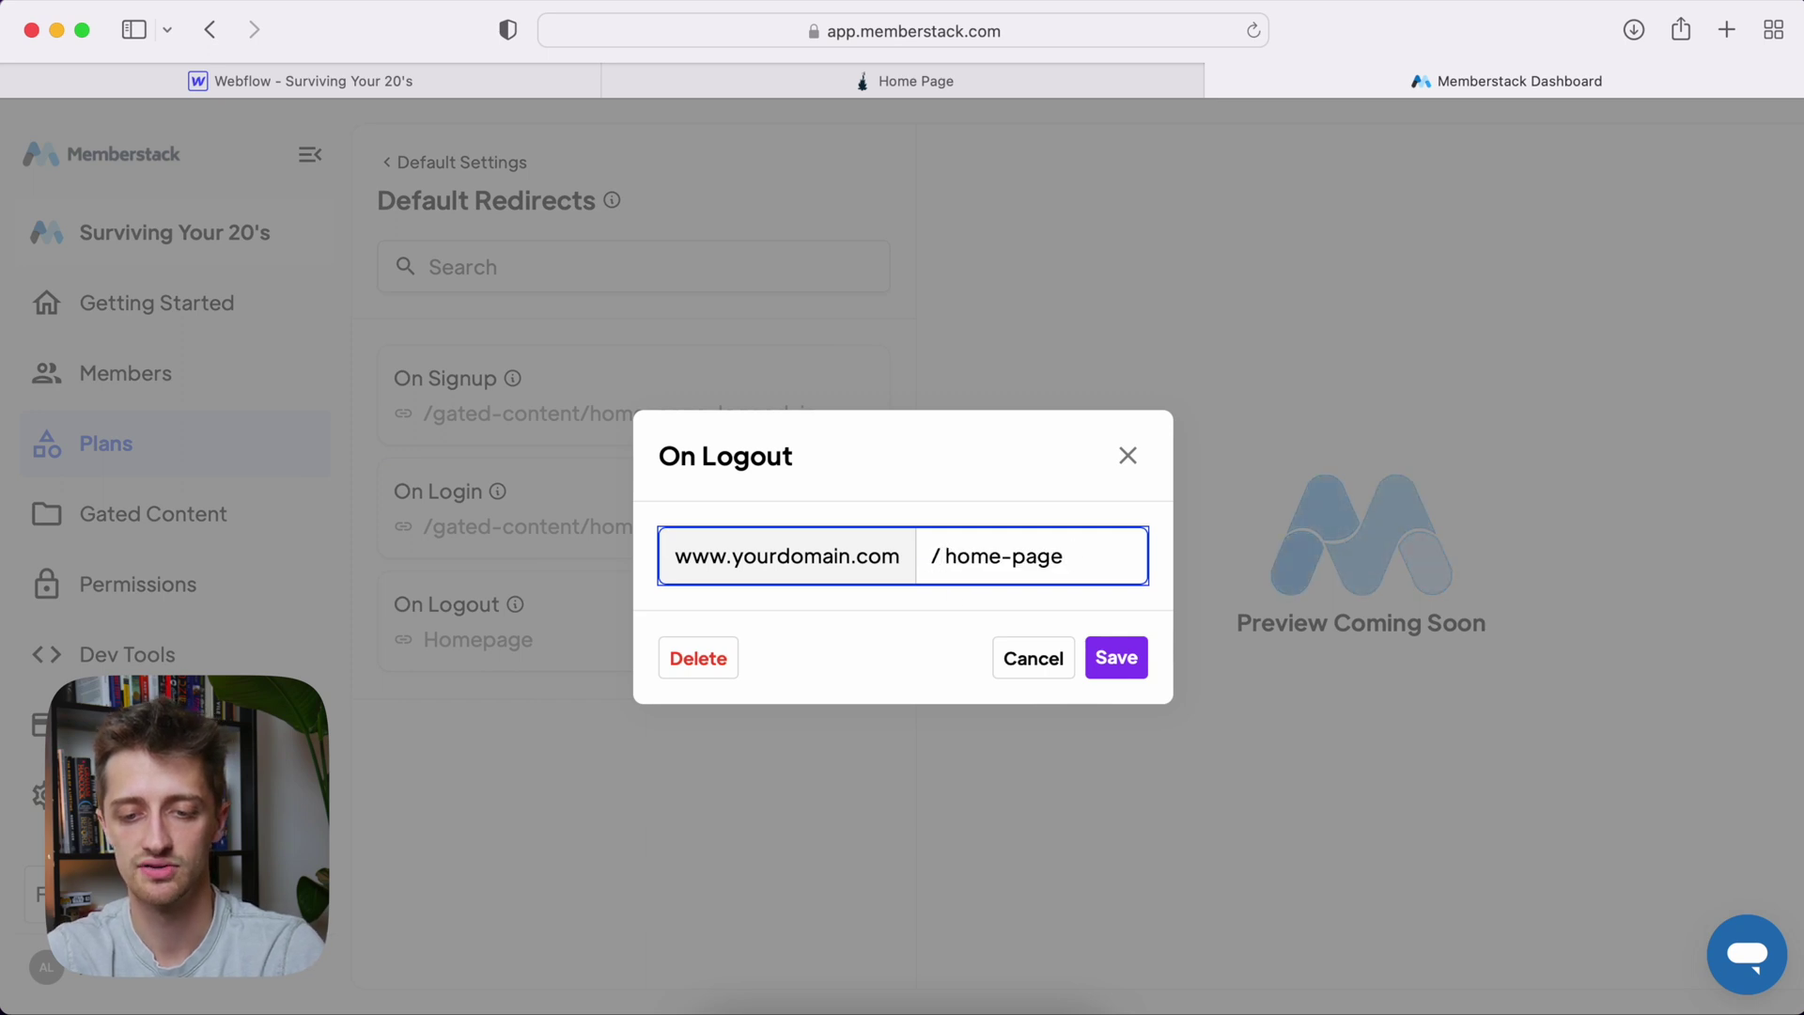
key(BackSpace)
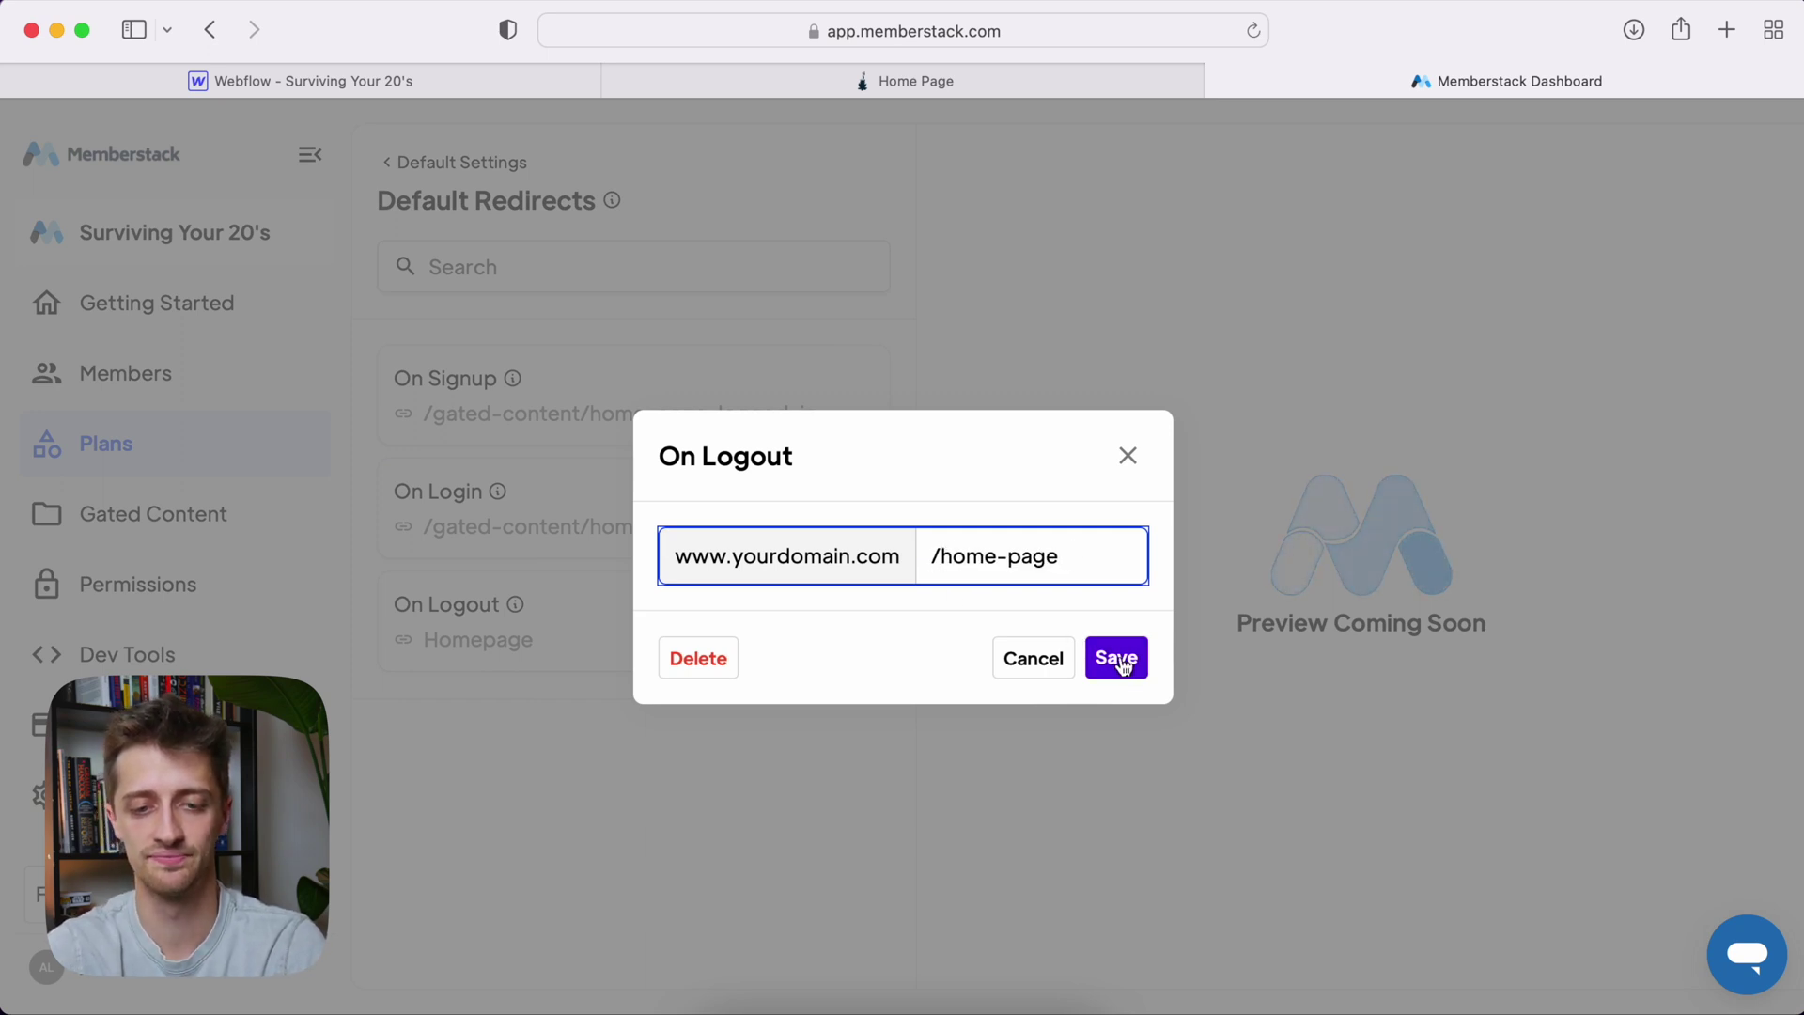
click(1127, 666)
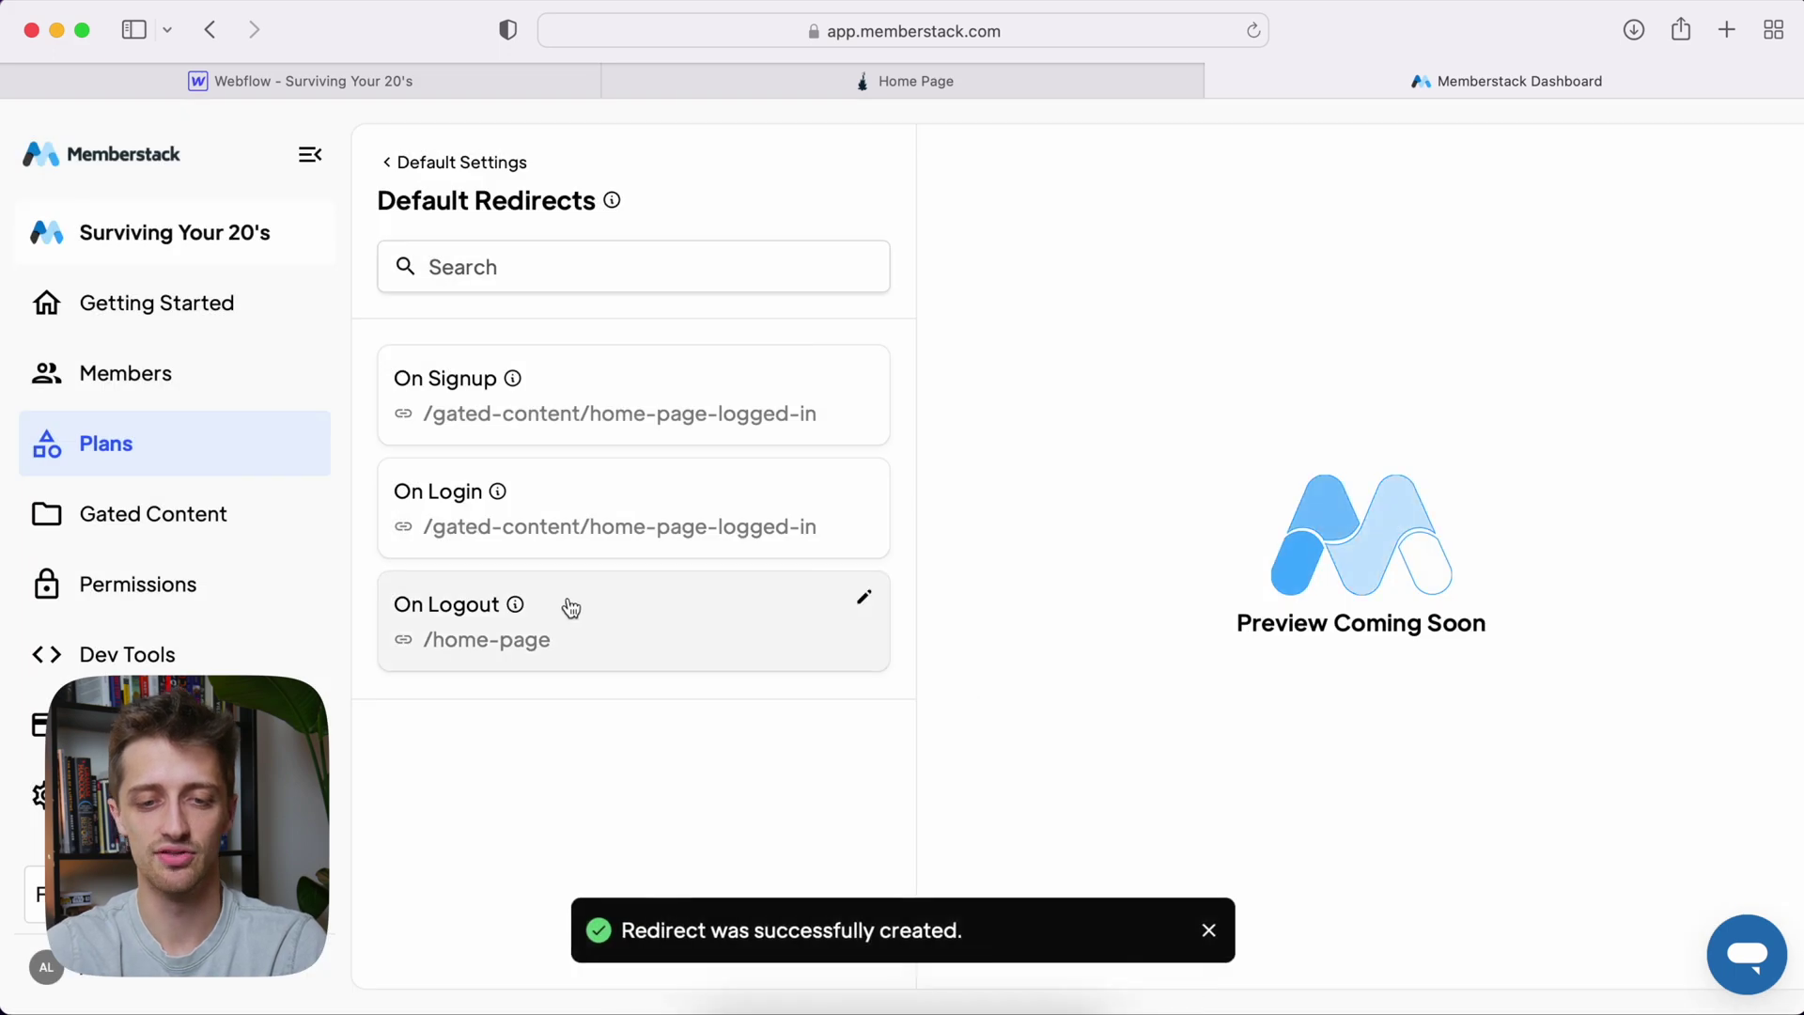
Open Surviving Your 20s Free Plan from All Plans and review its Redirects
click(415, 162)
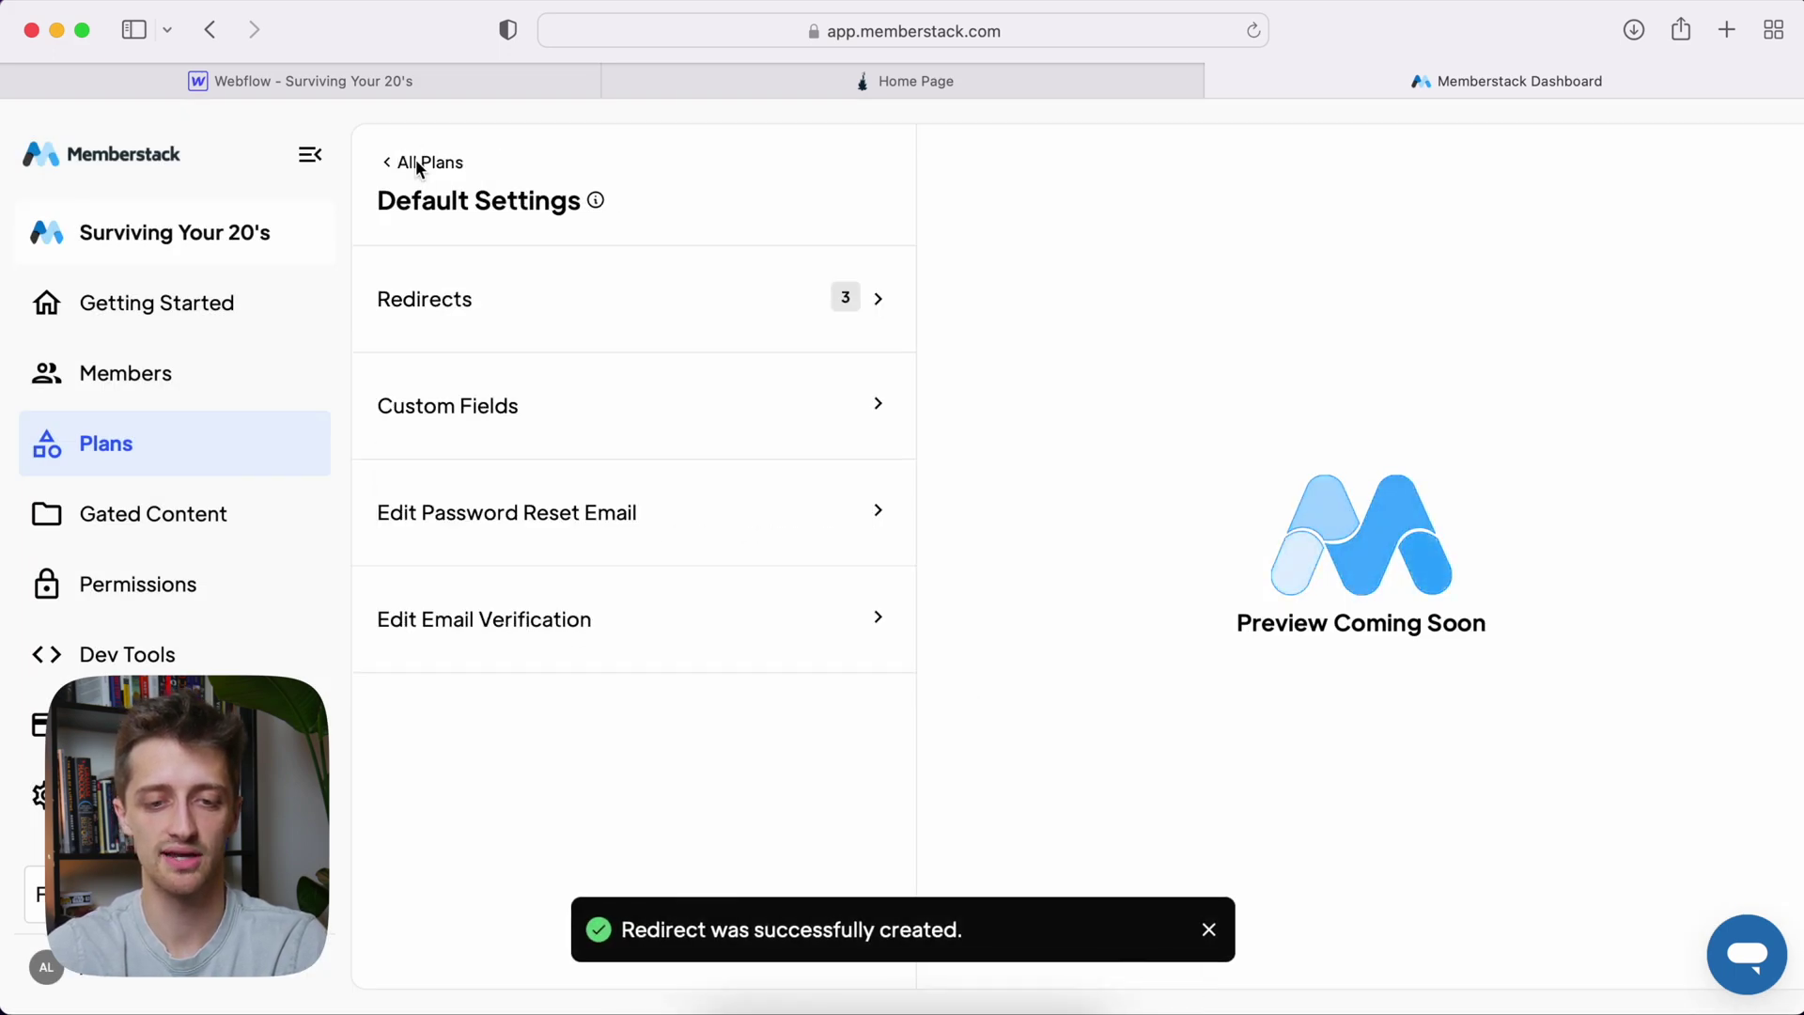
click(418, 165)
click(636, 414)
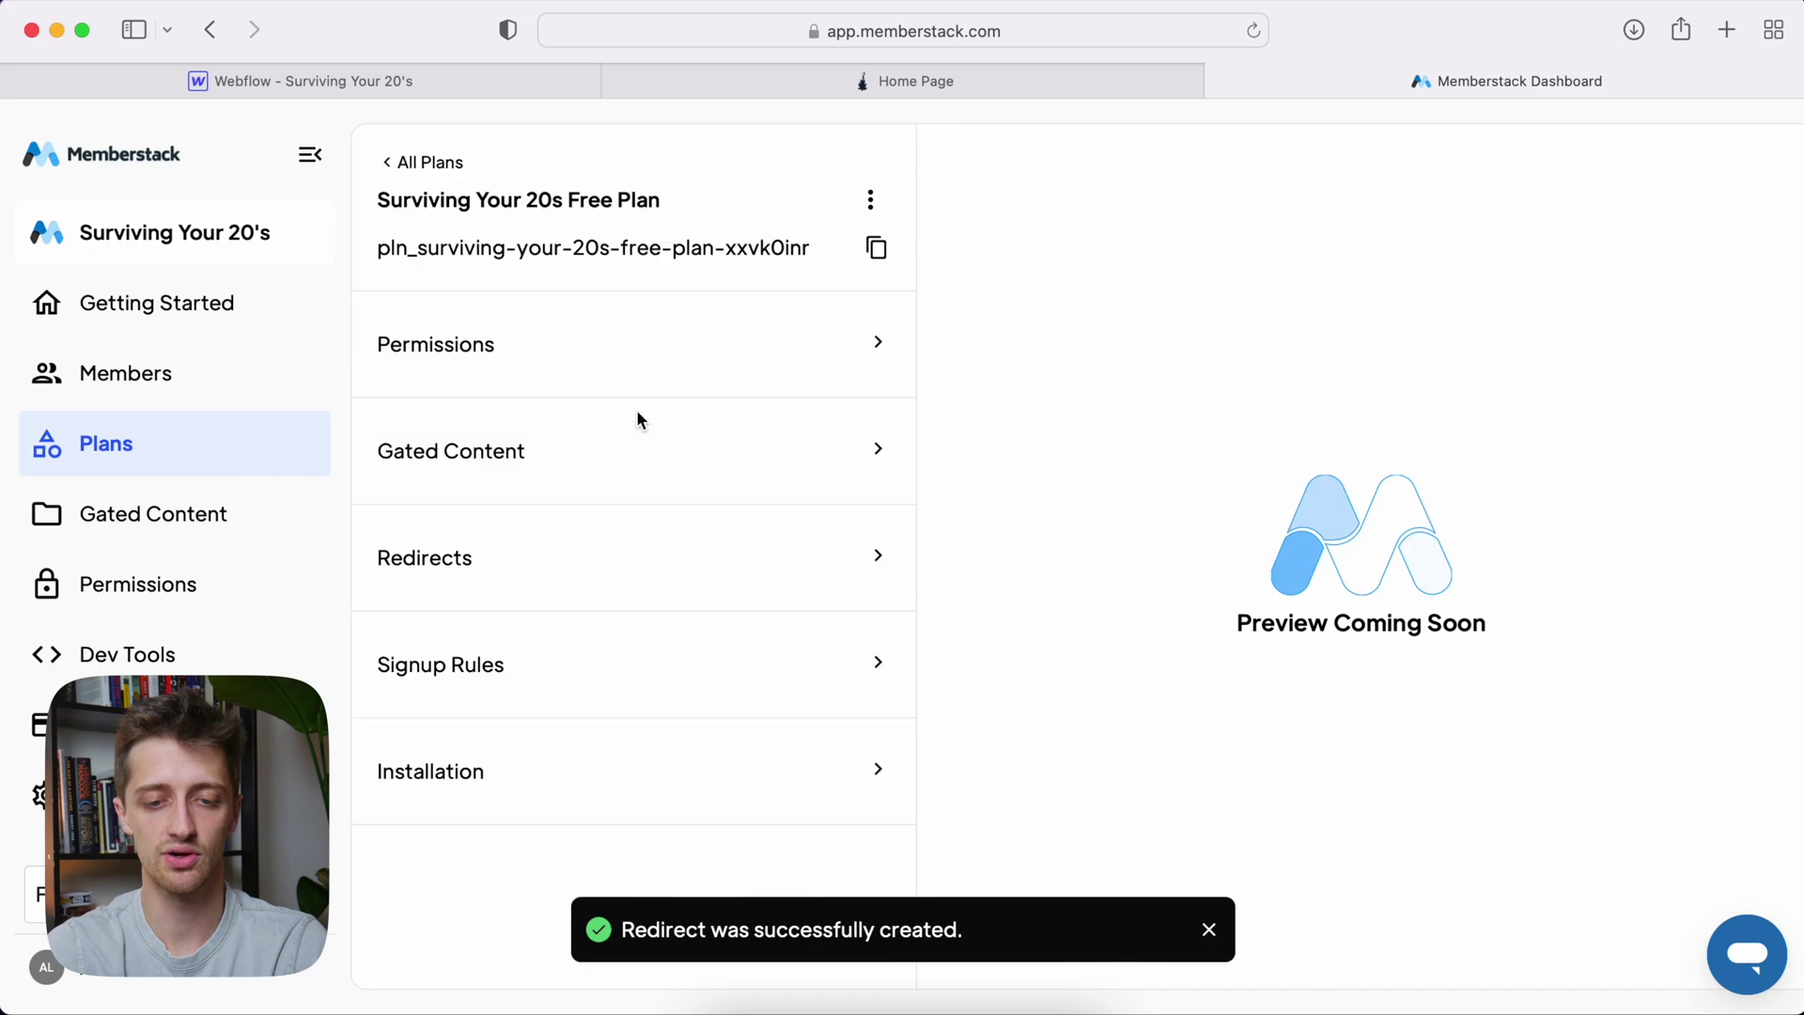
click(665, 555)
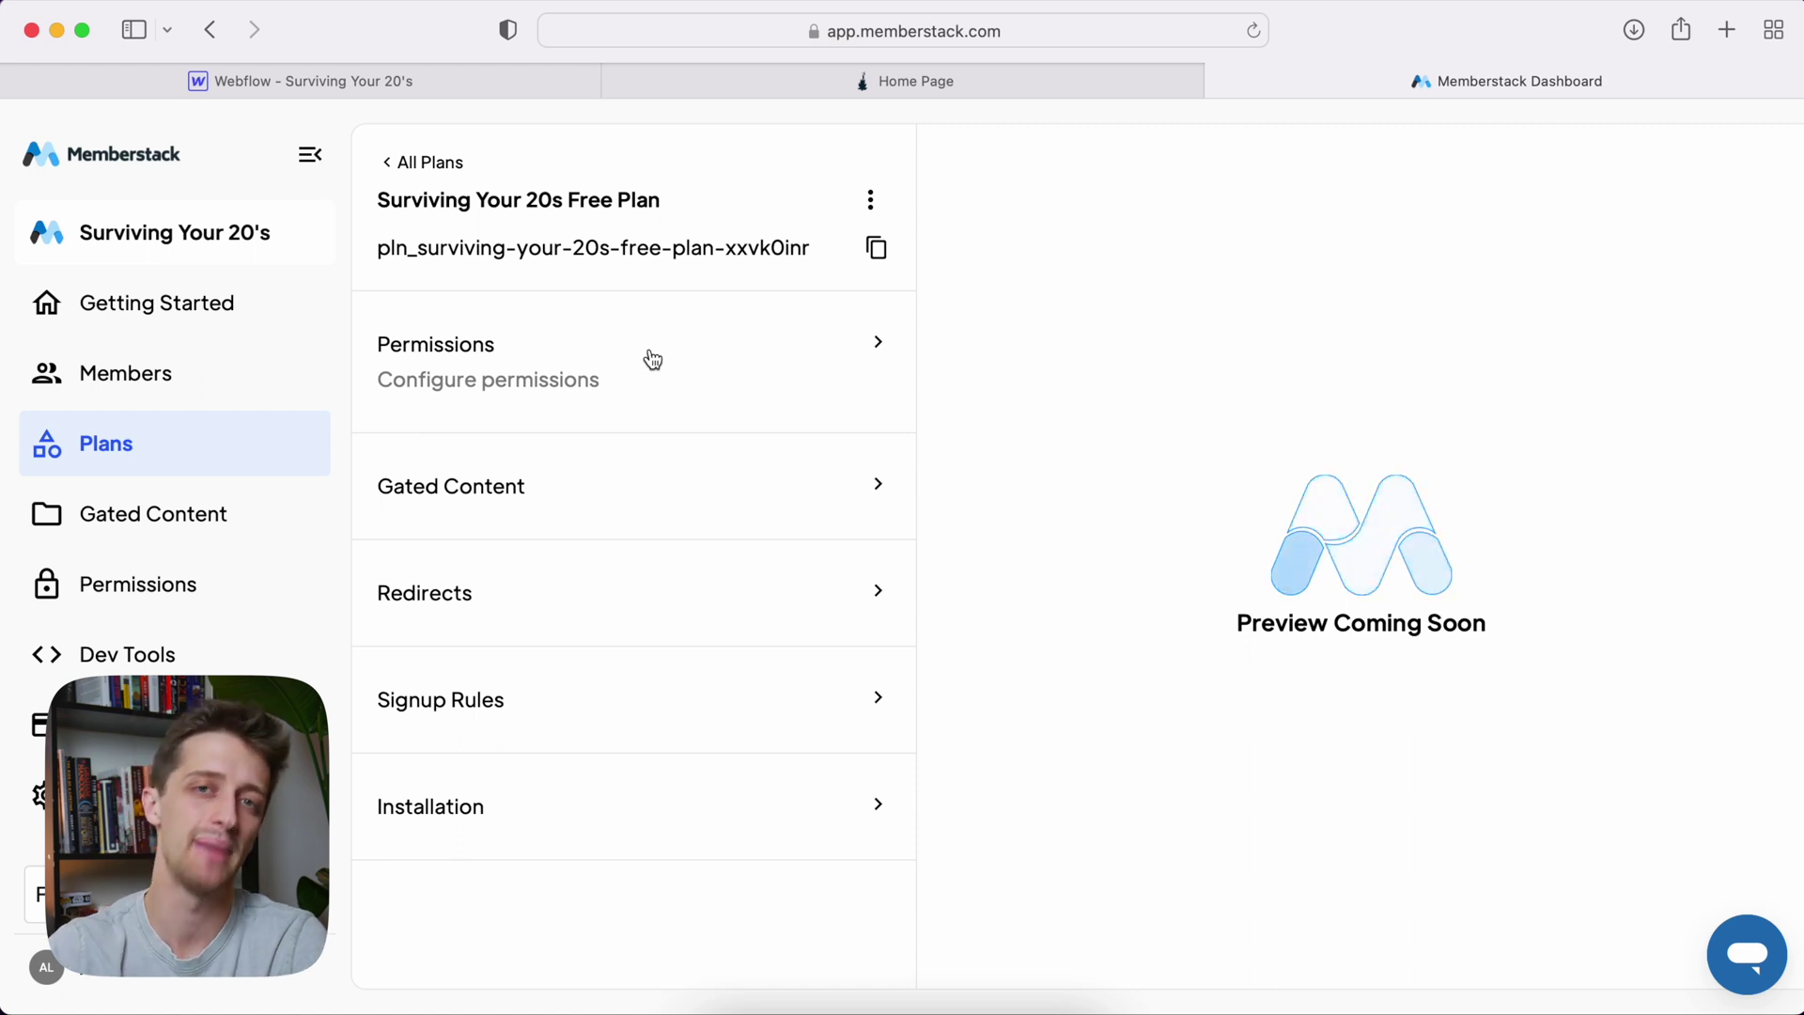
click(369, 87)
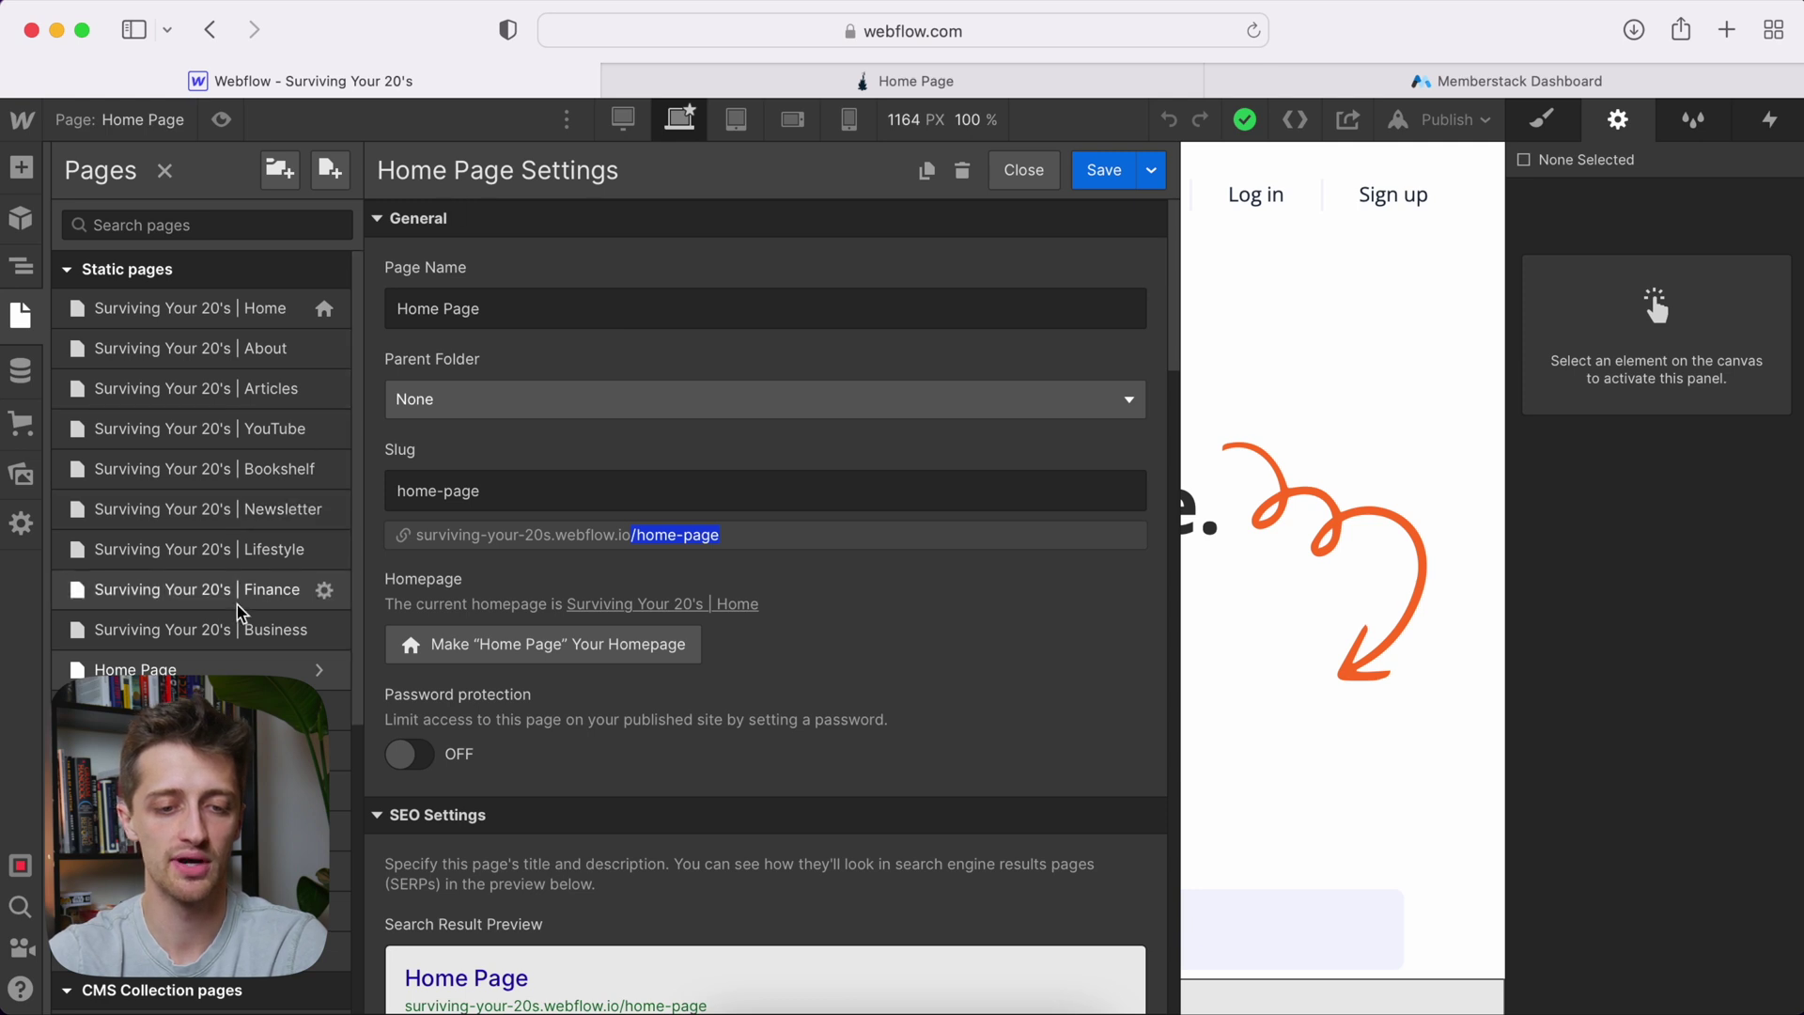
Open the Home Page Logged In page and select its Log Out link
scroll(249, 612, down, 3)
scroll(176, 663, down, 1)
click(176, 649)
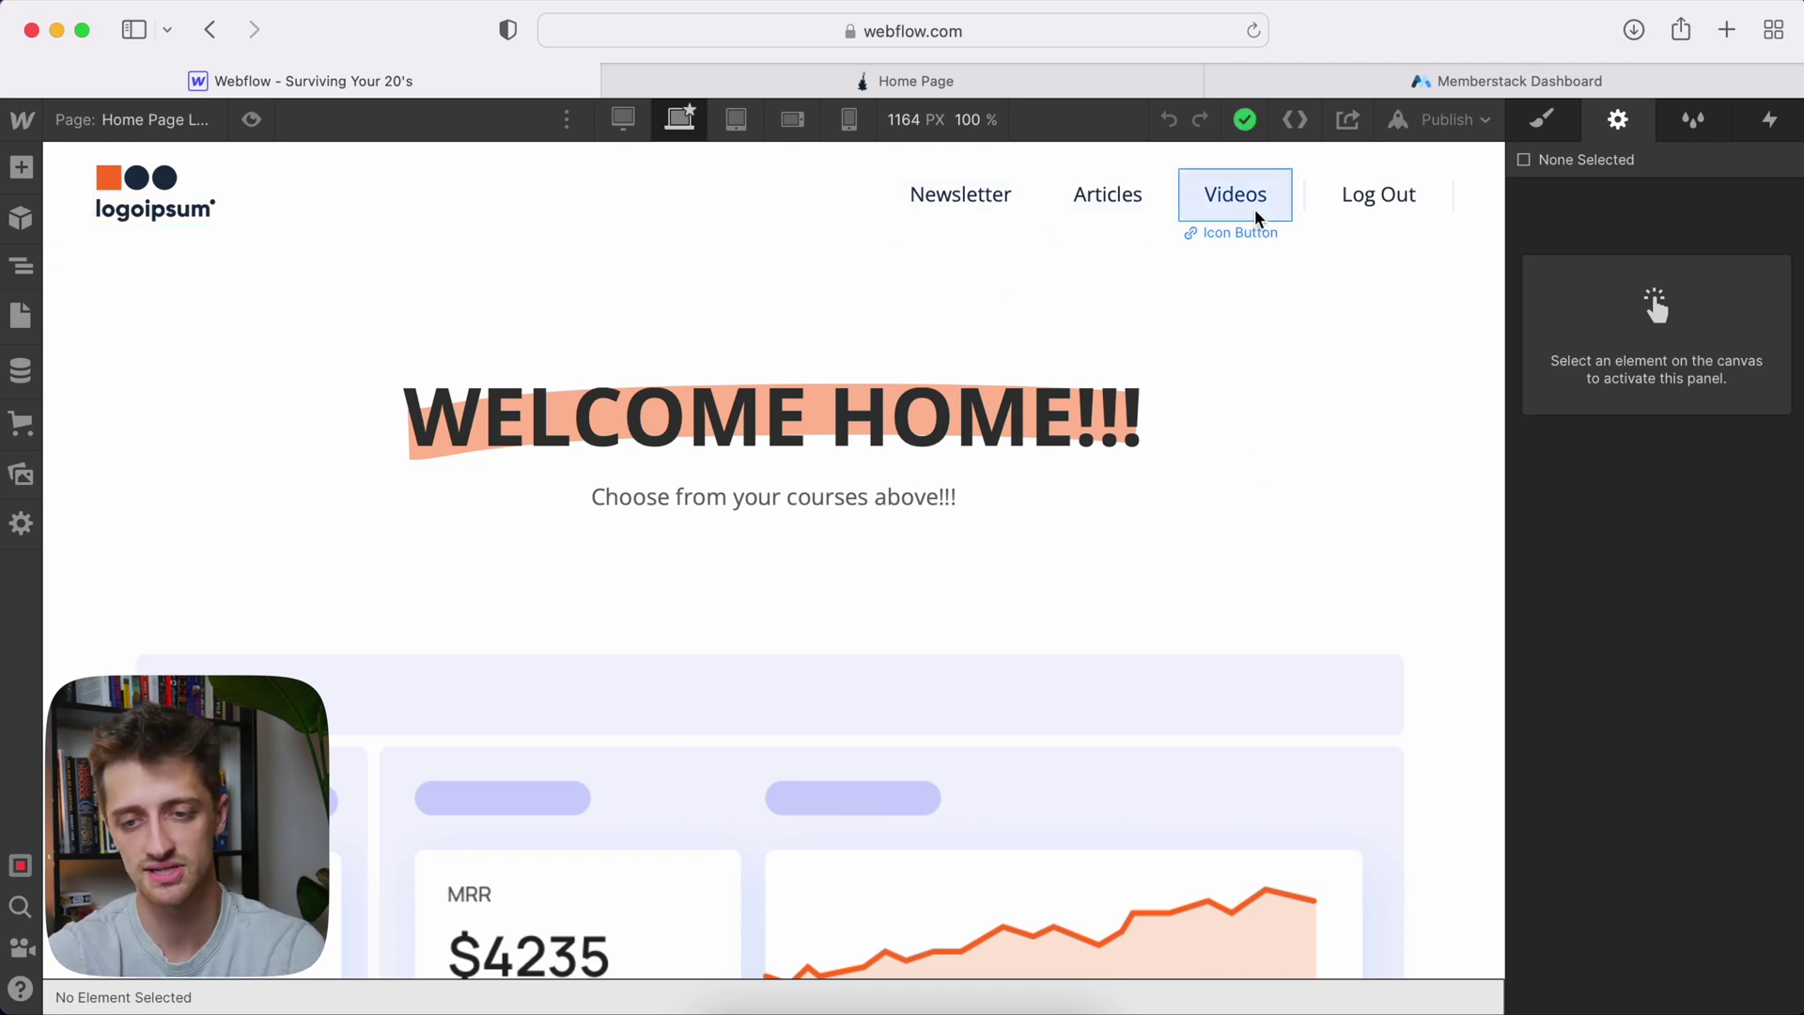
click(1483, 294)
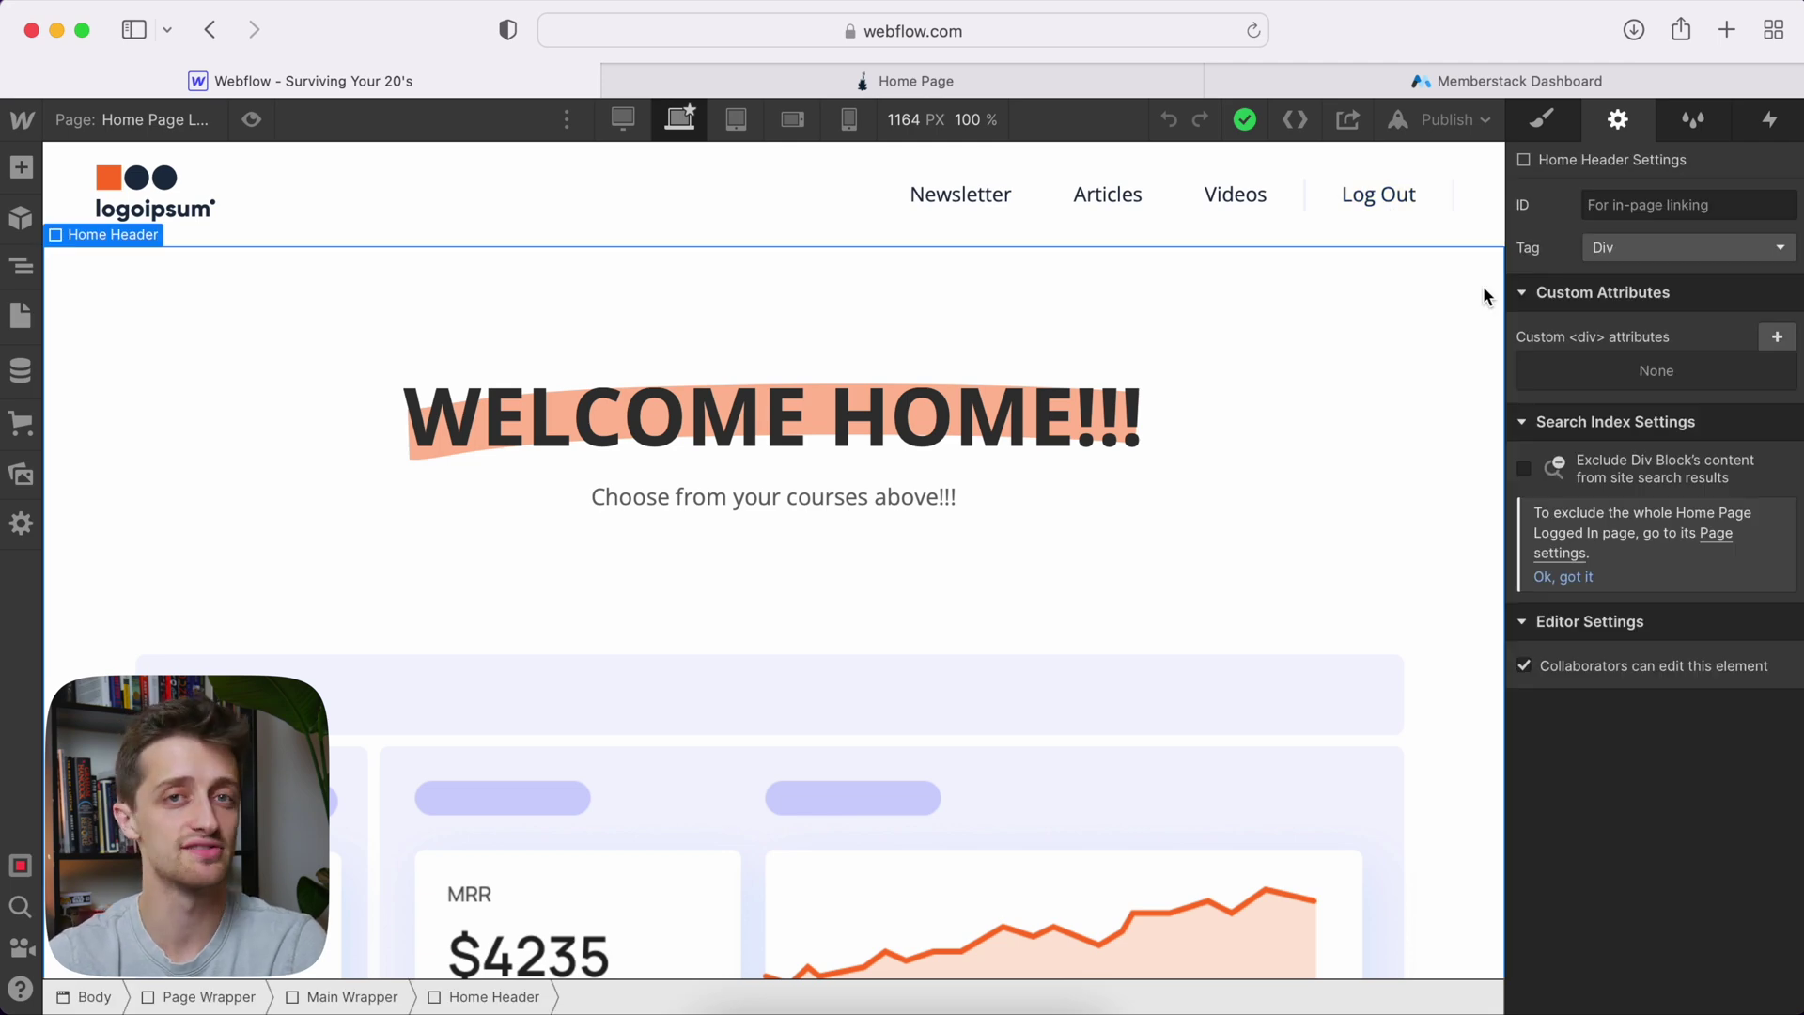
click(1418, 217)
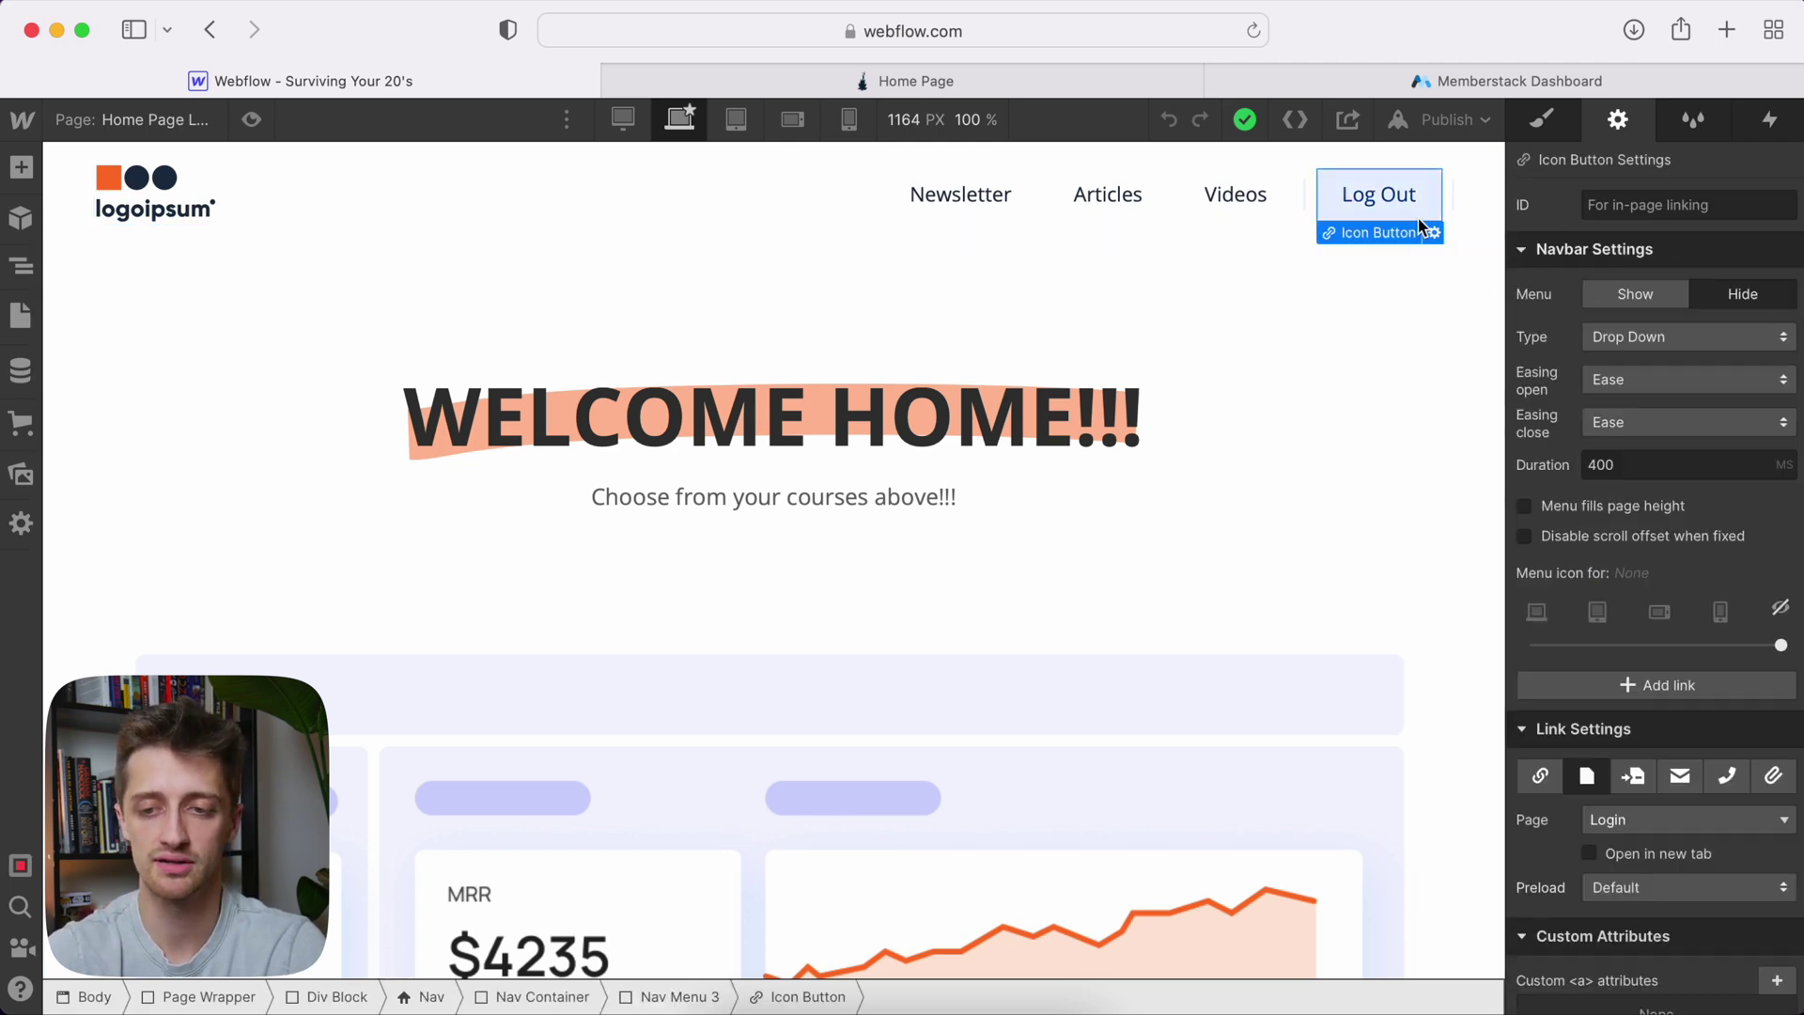
Add the custom attribute data-ms-action = logout to the Log Out link and save
scroll(1594, 587, down, 5)
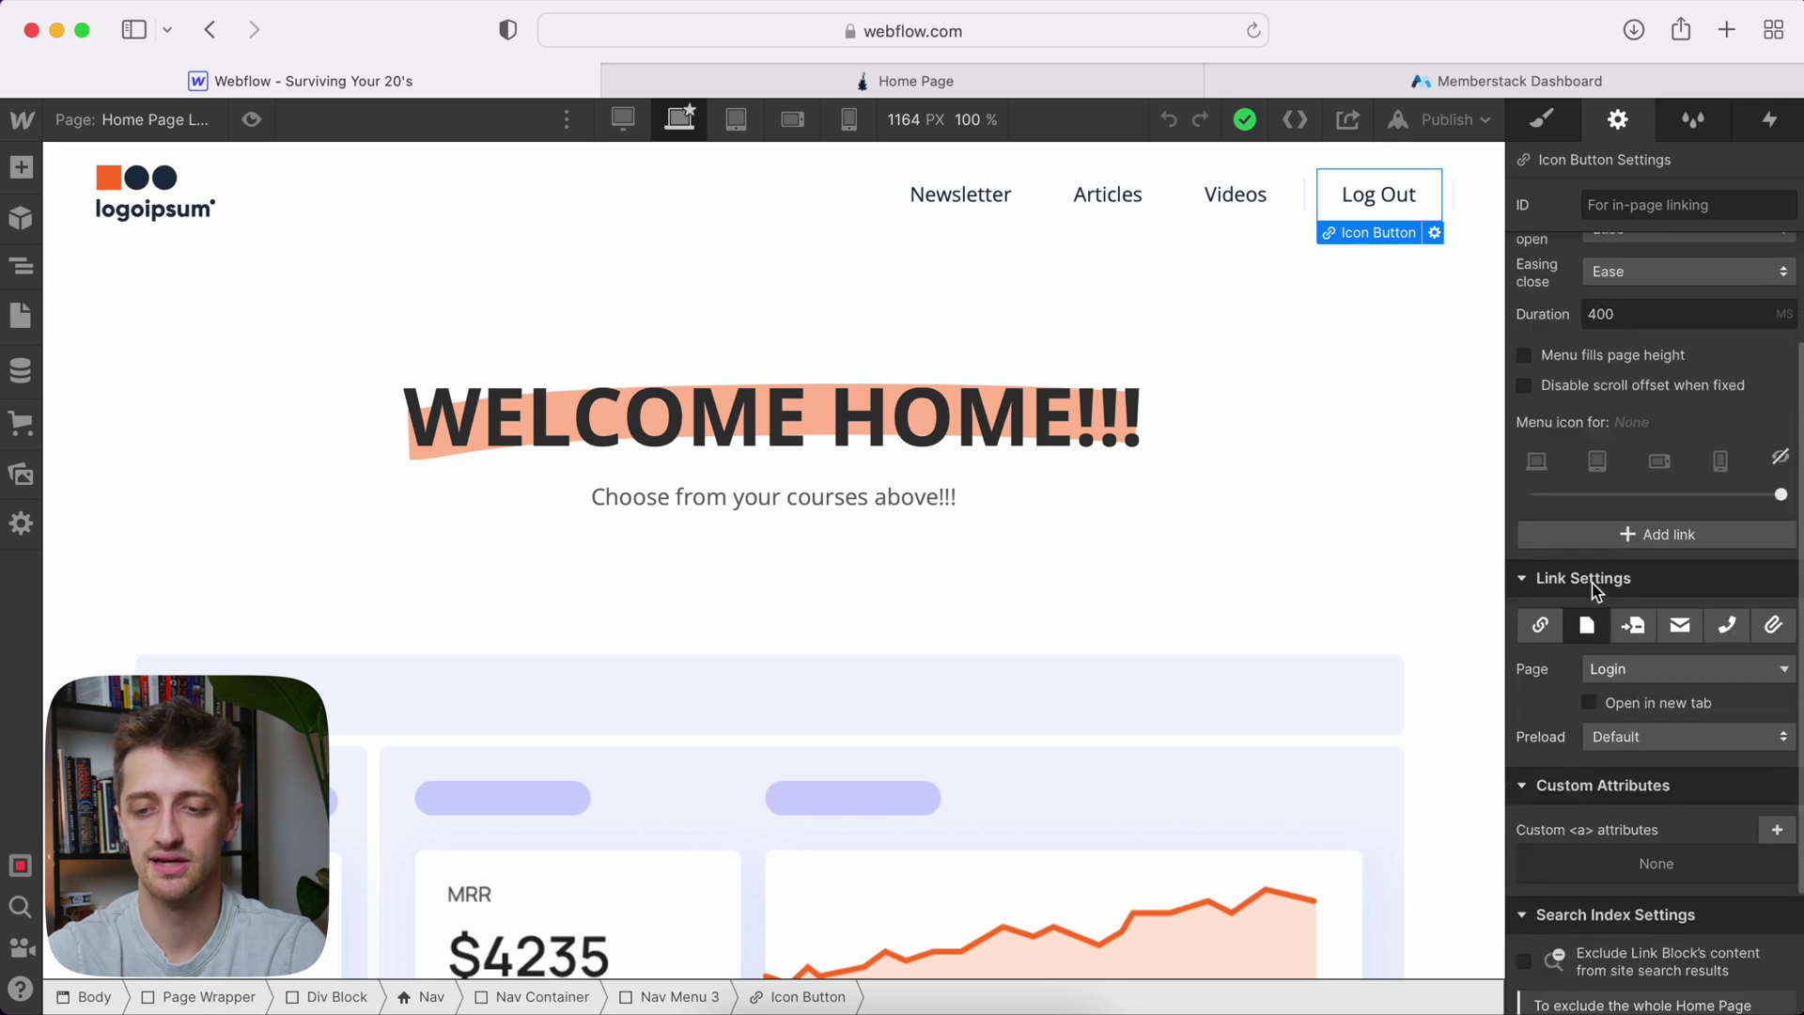
click(1775, 661)
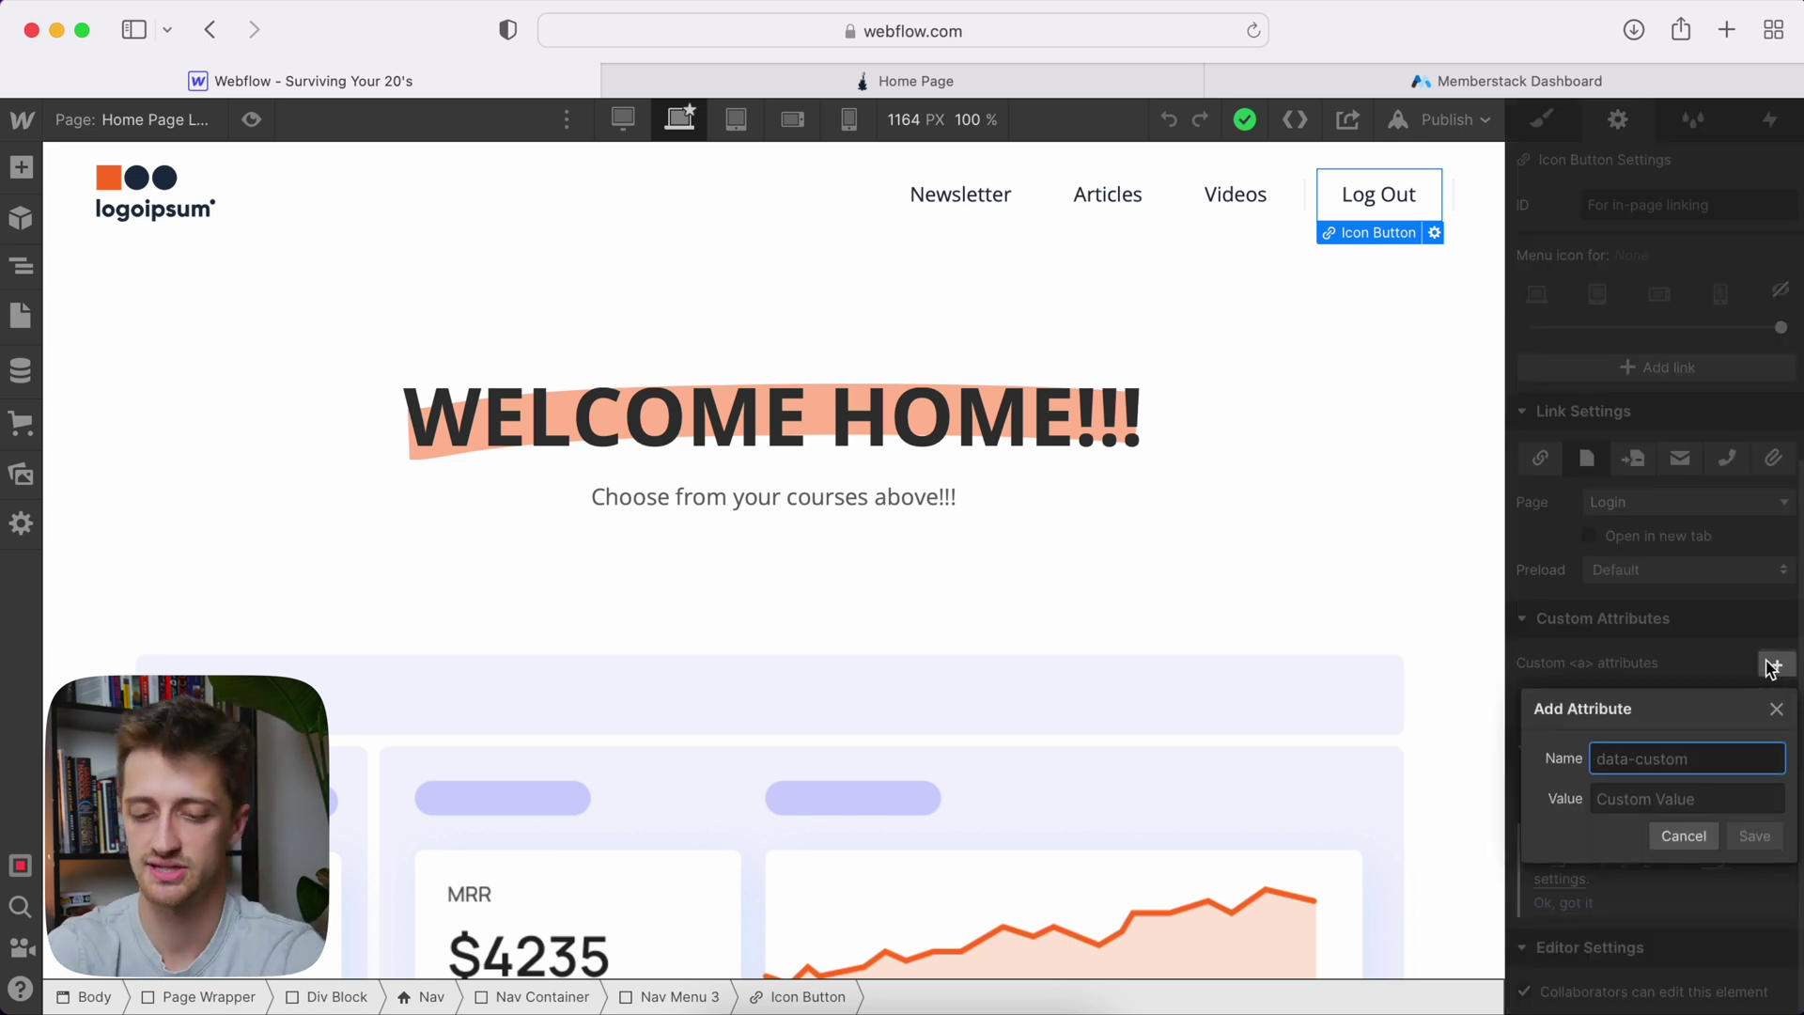
text(data-)
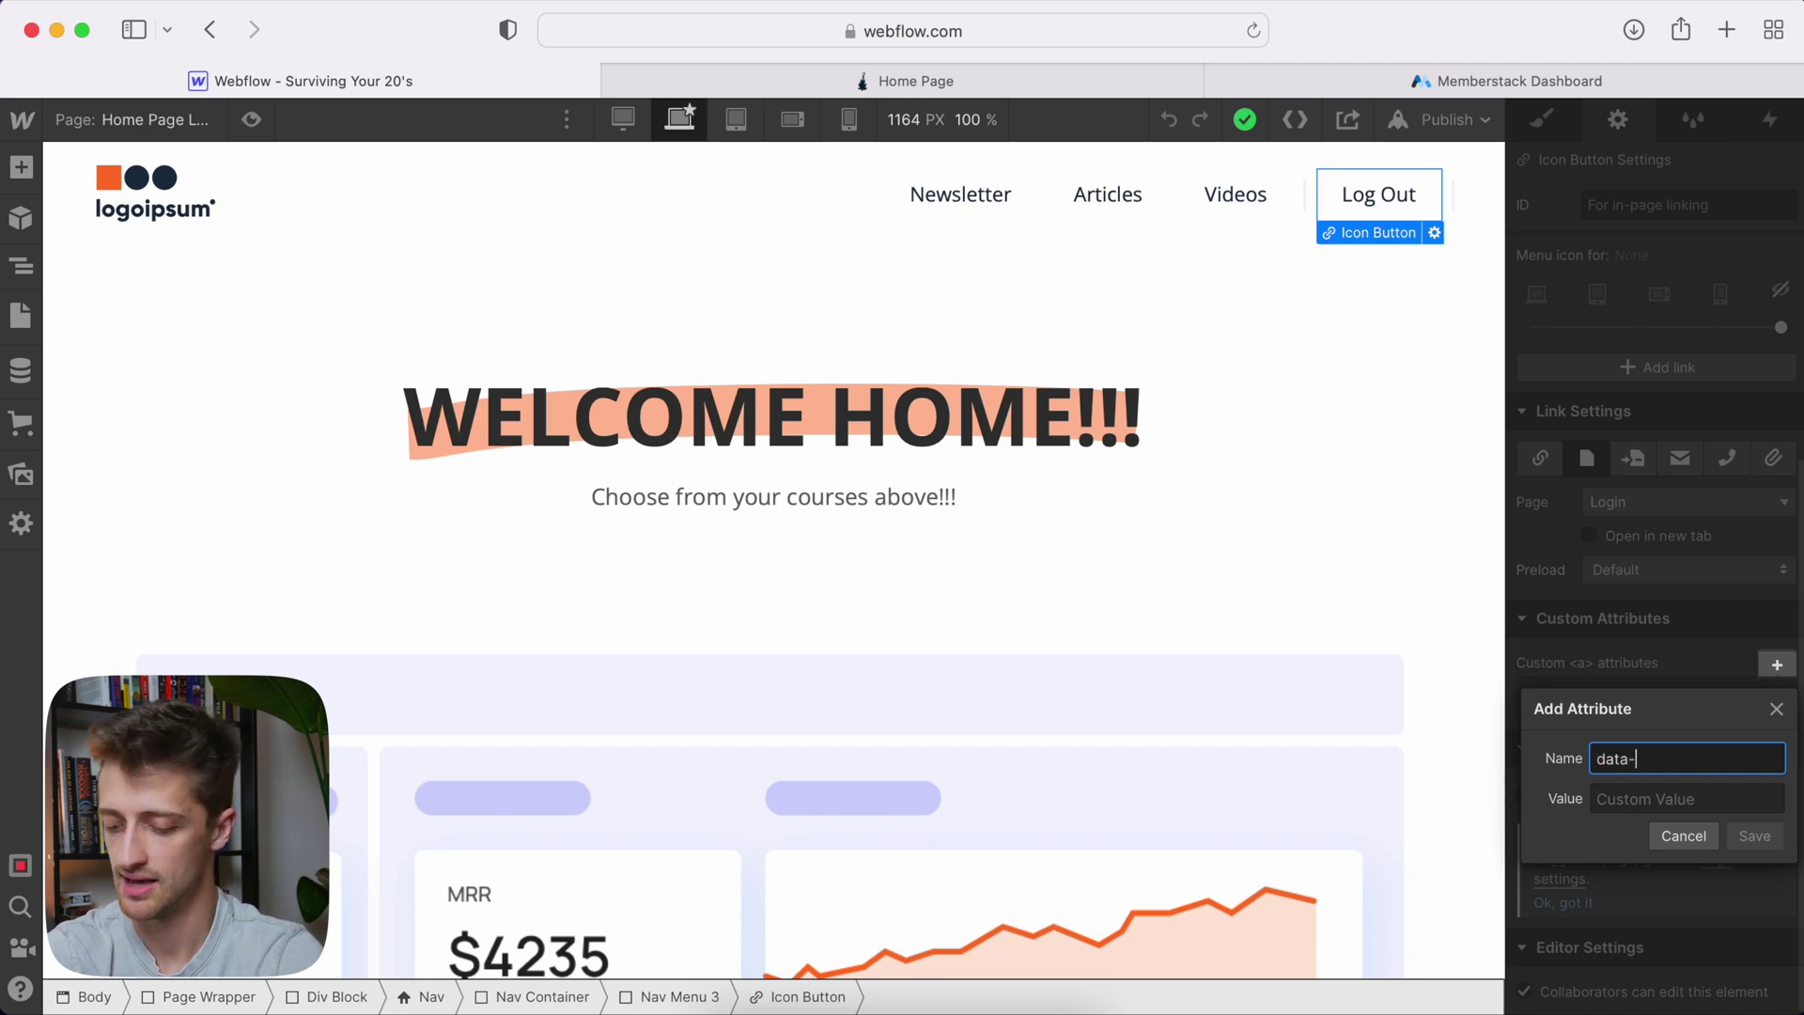
text(ms-action)
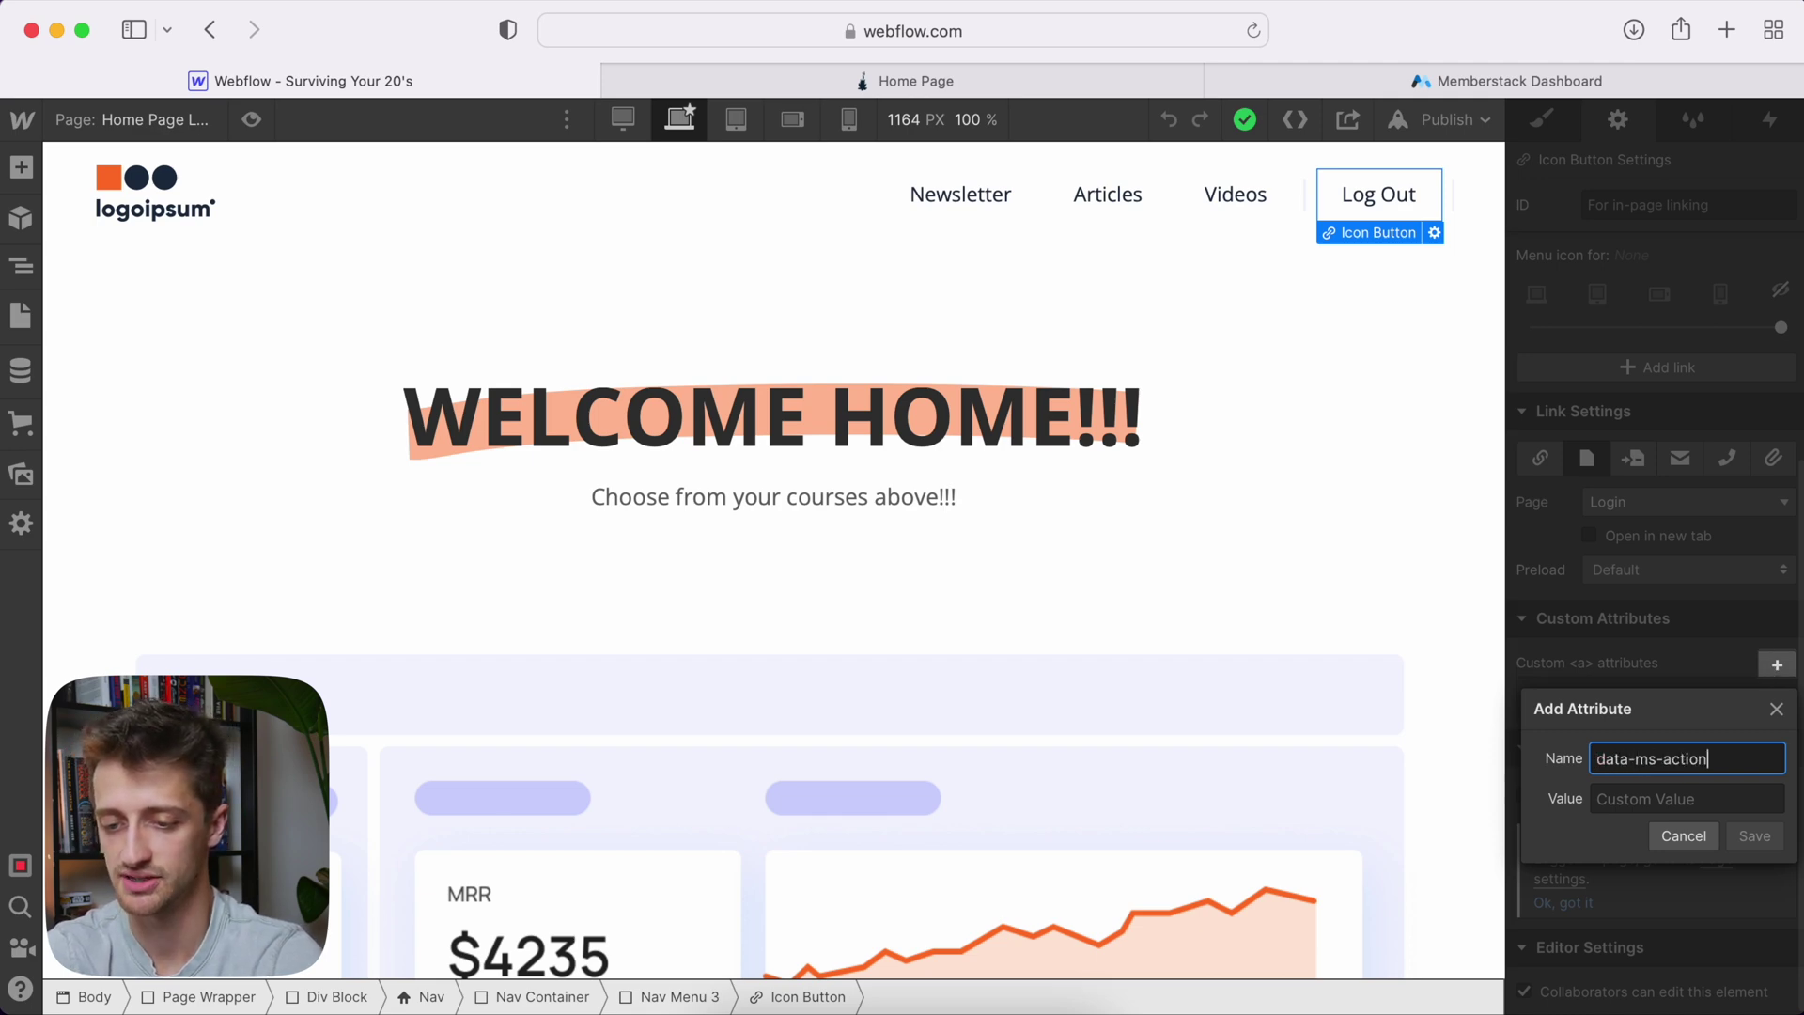
key(Tab)
text(logout)
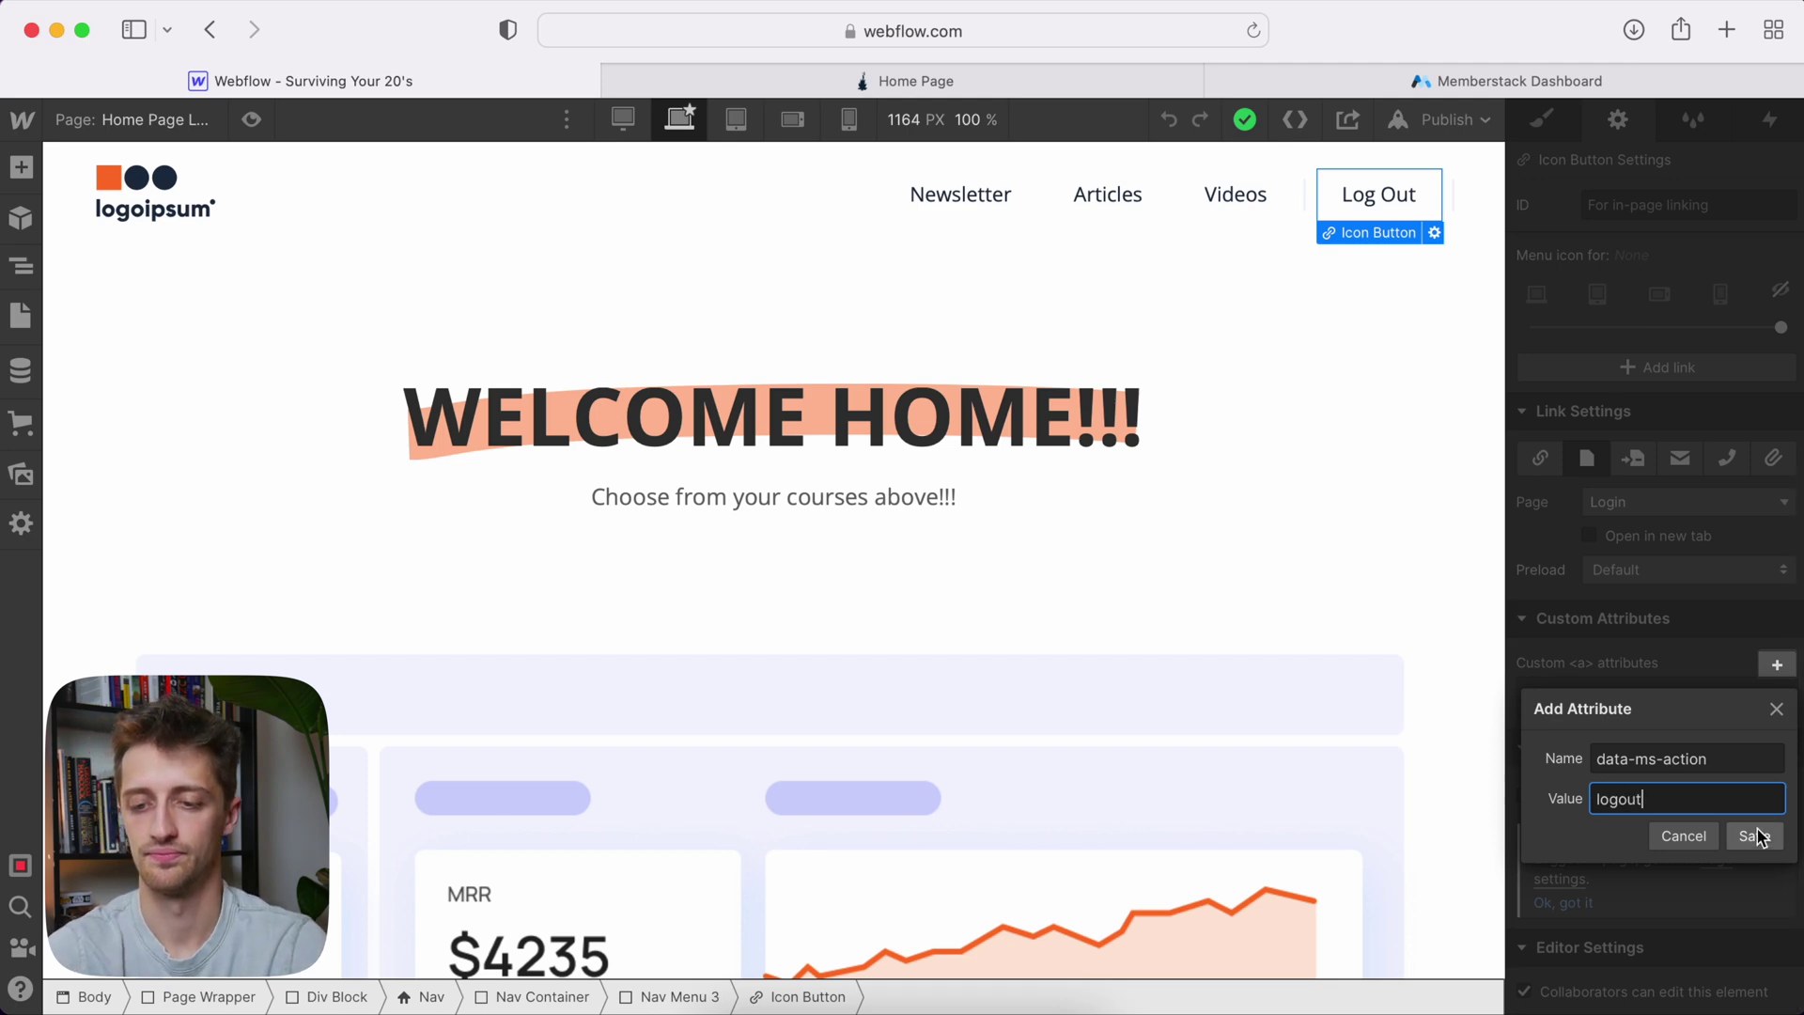
click(1757, 836)
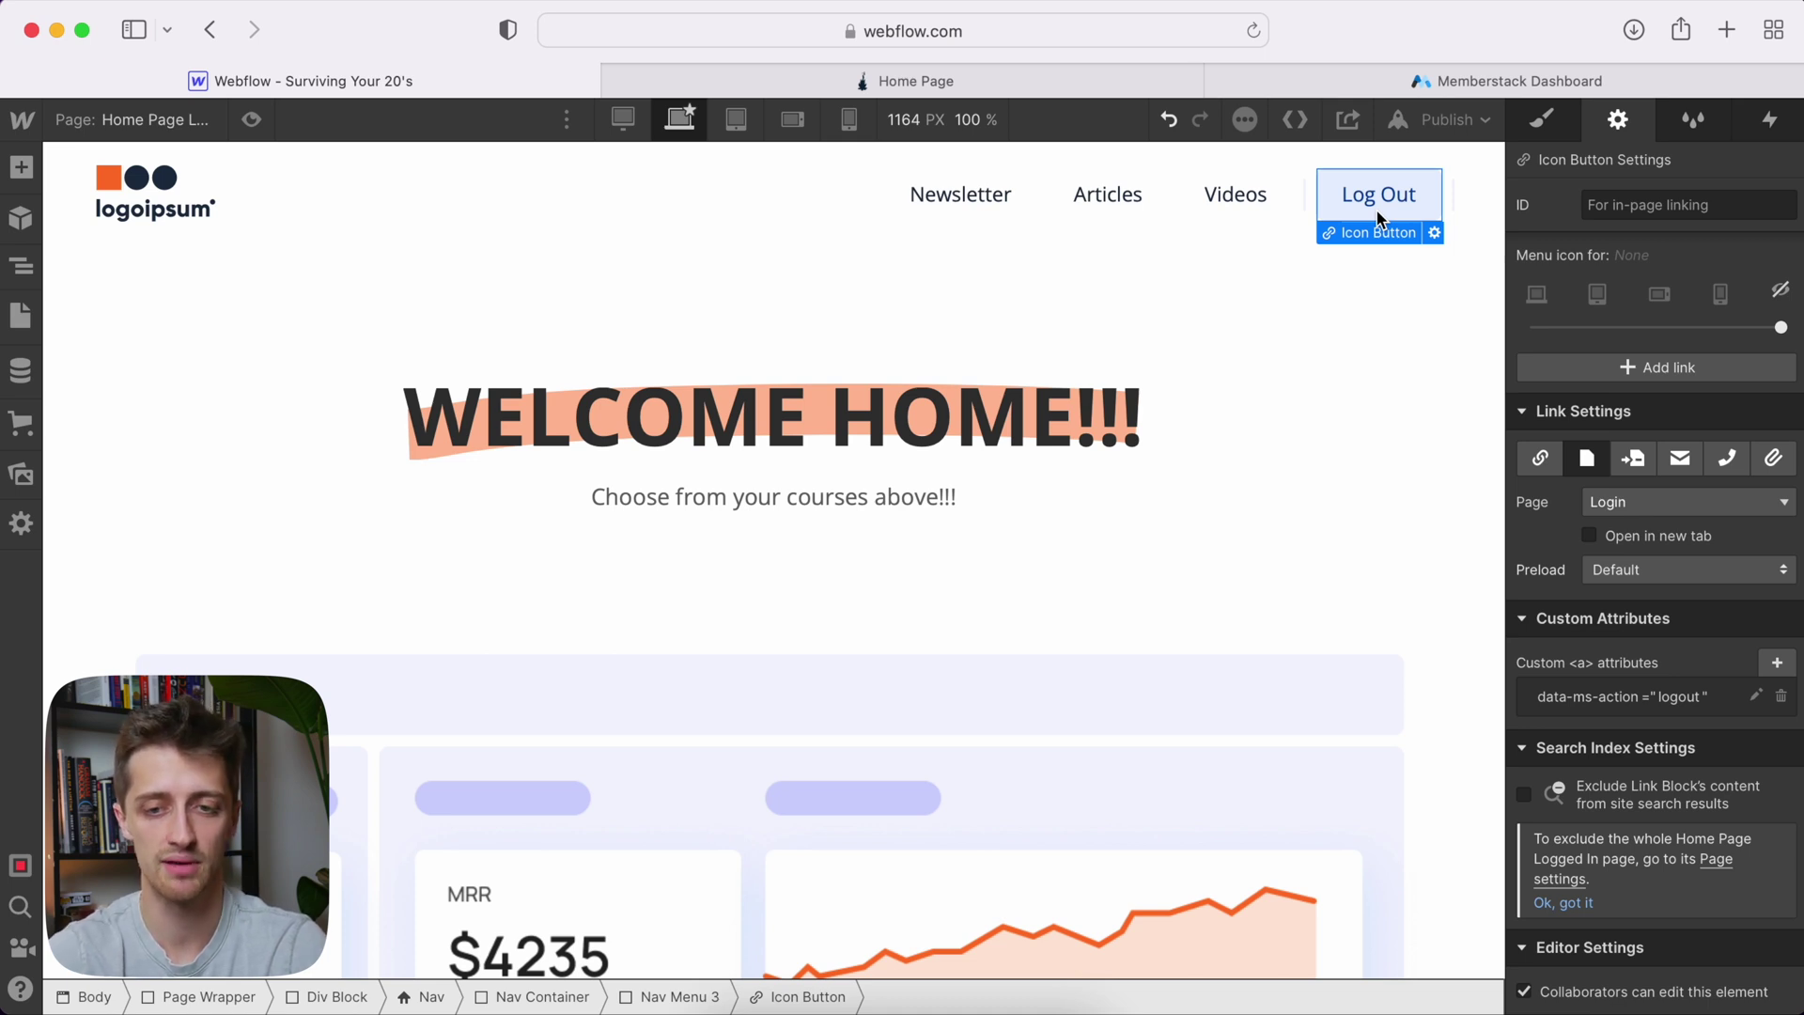
mouse_move(1435, 90)
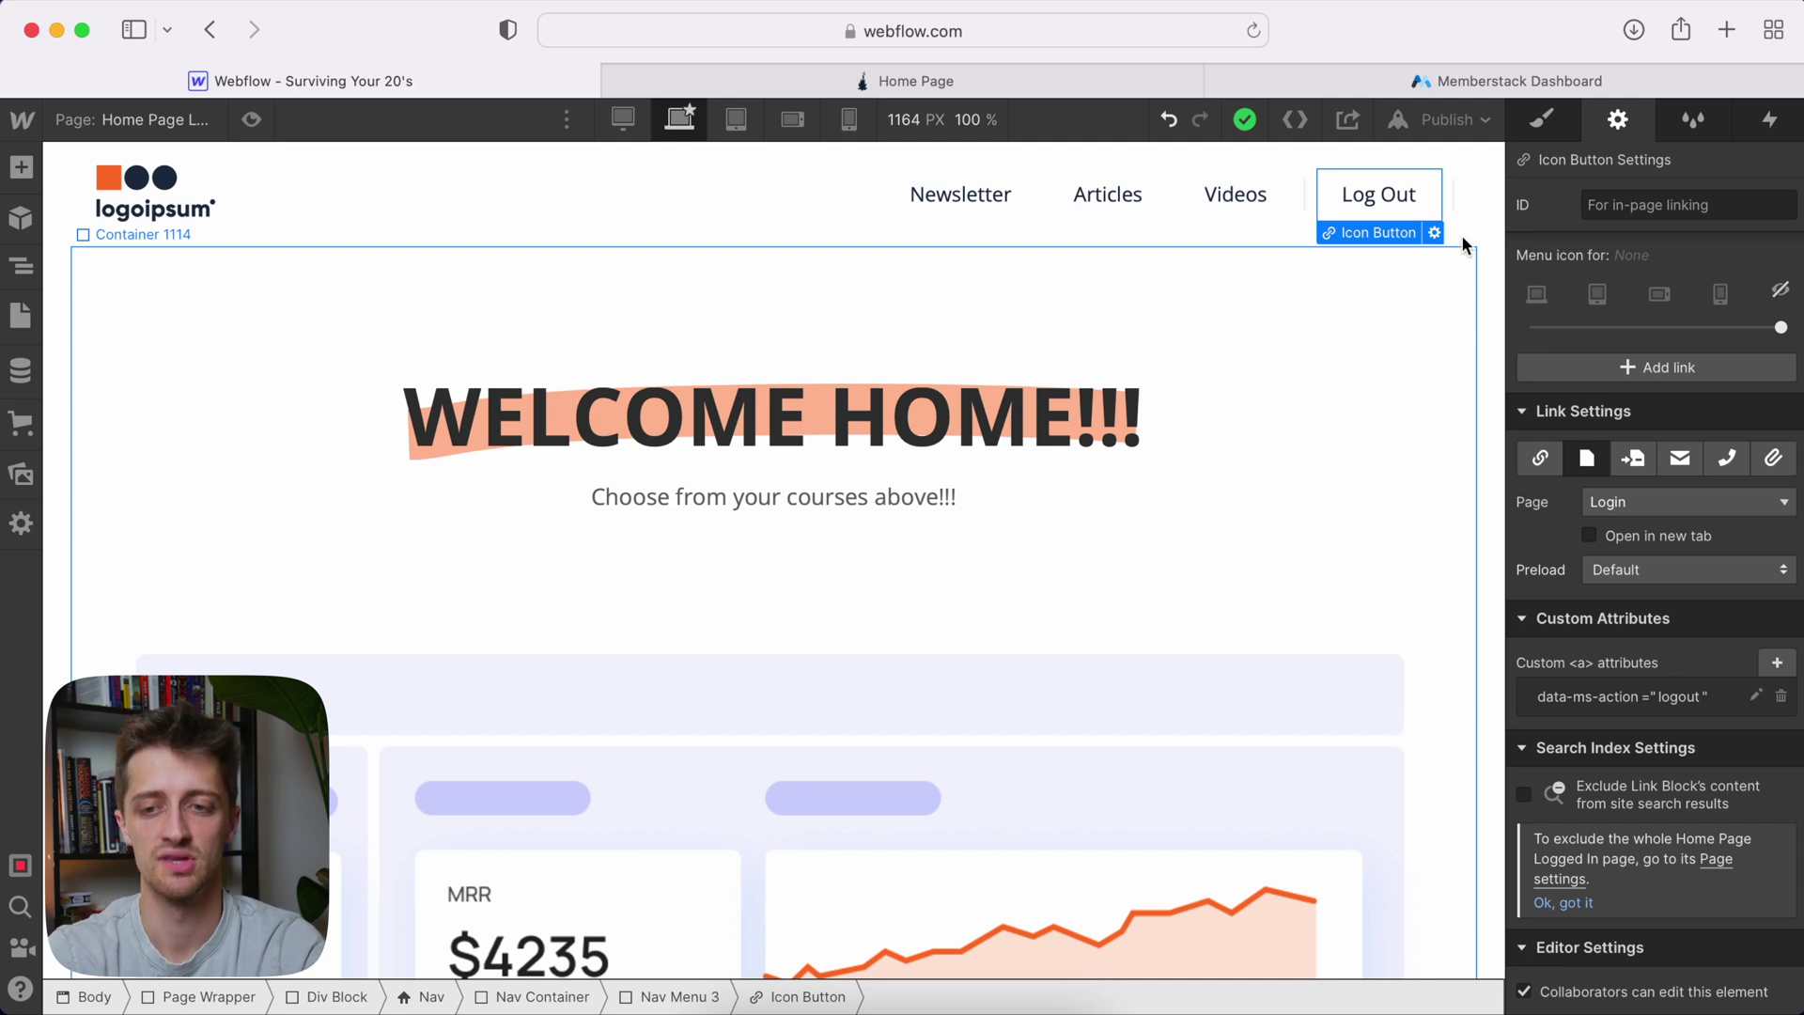
click(1498, 83)
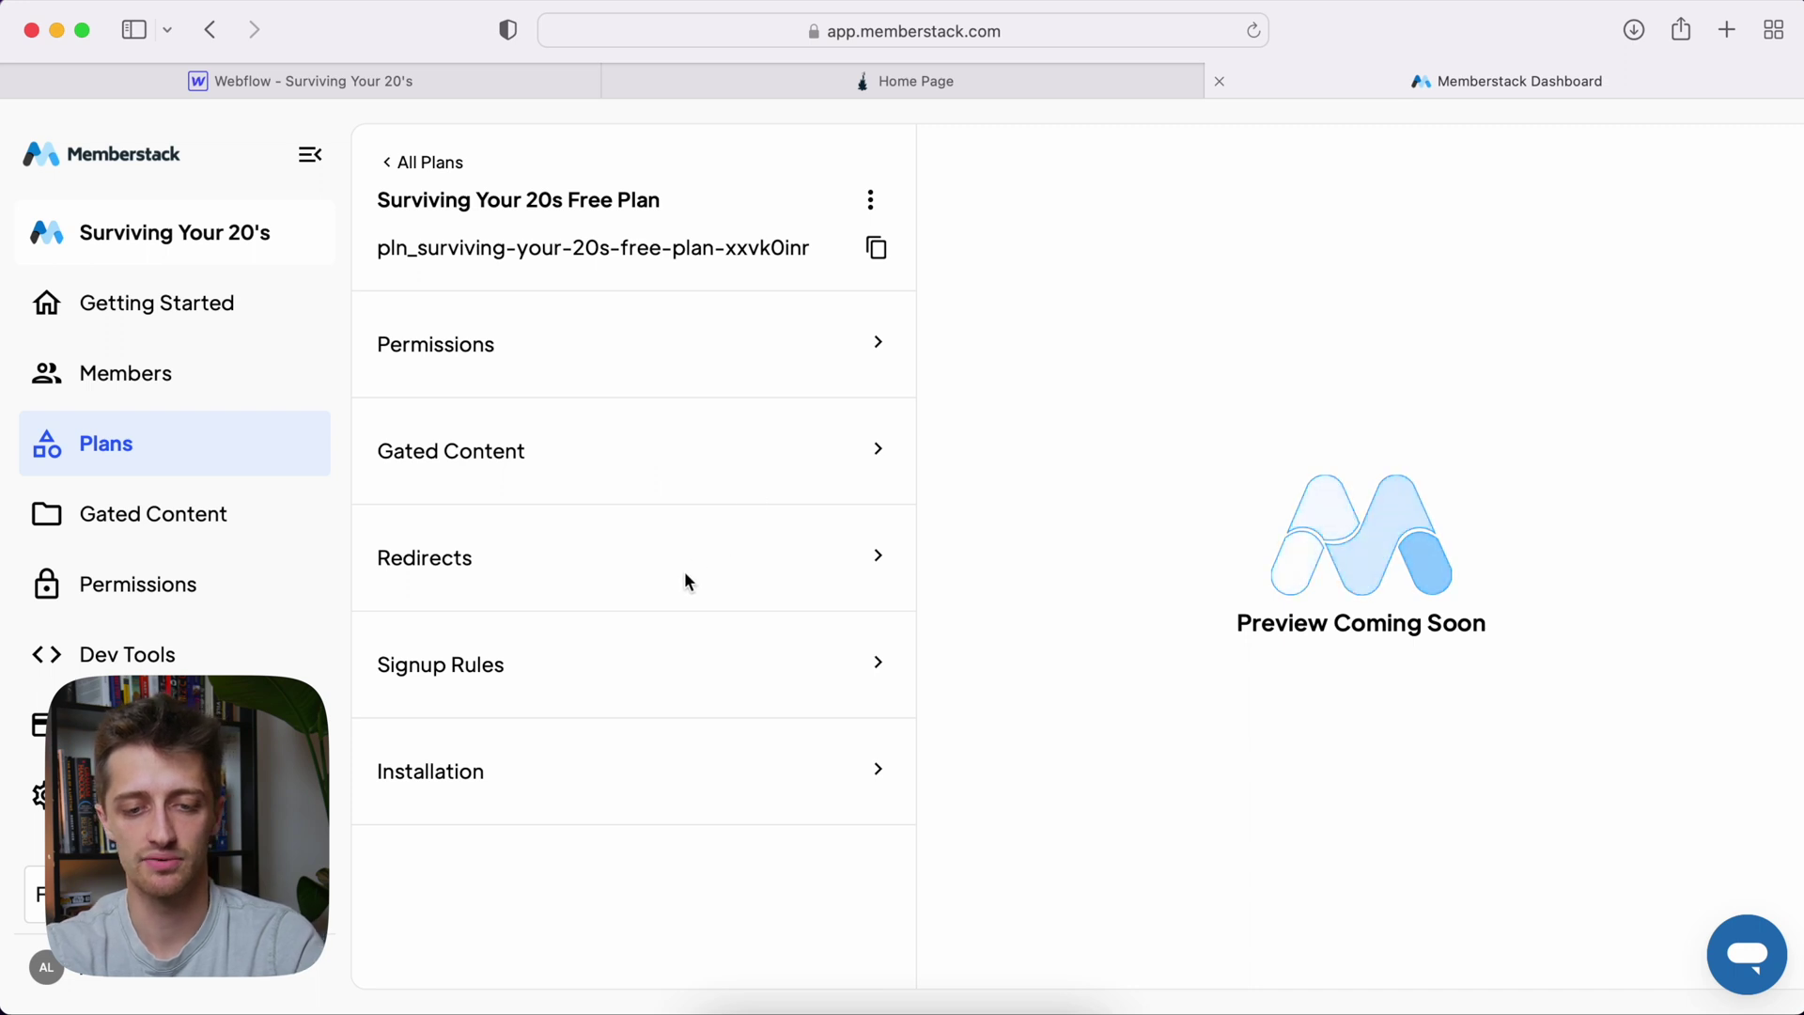
Copy the data-ms-plan:add attribute name from the free plan's Installation section
scroll(687, 580, down, 1)
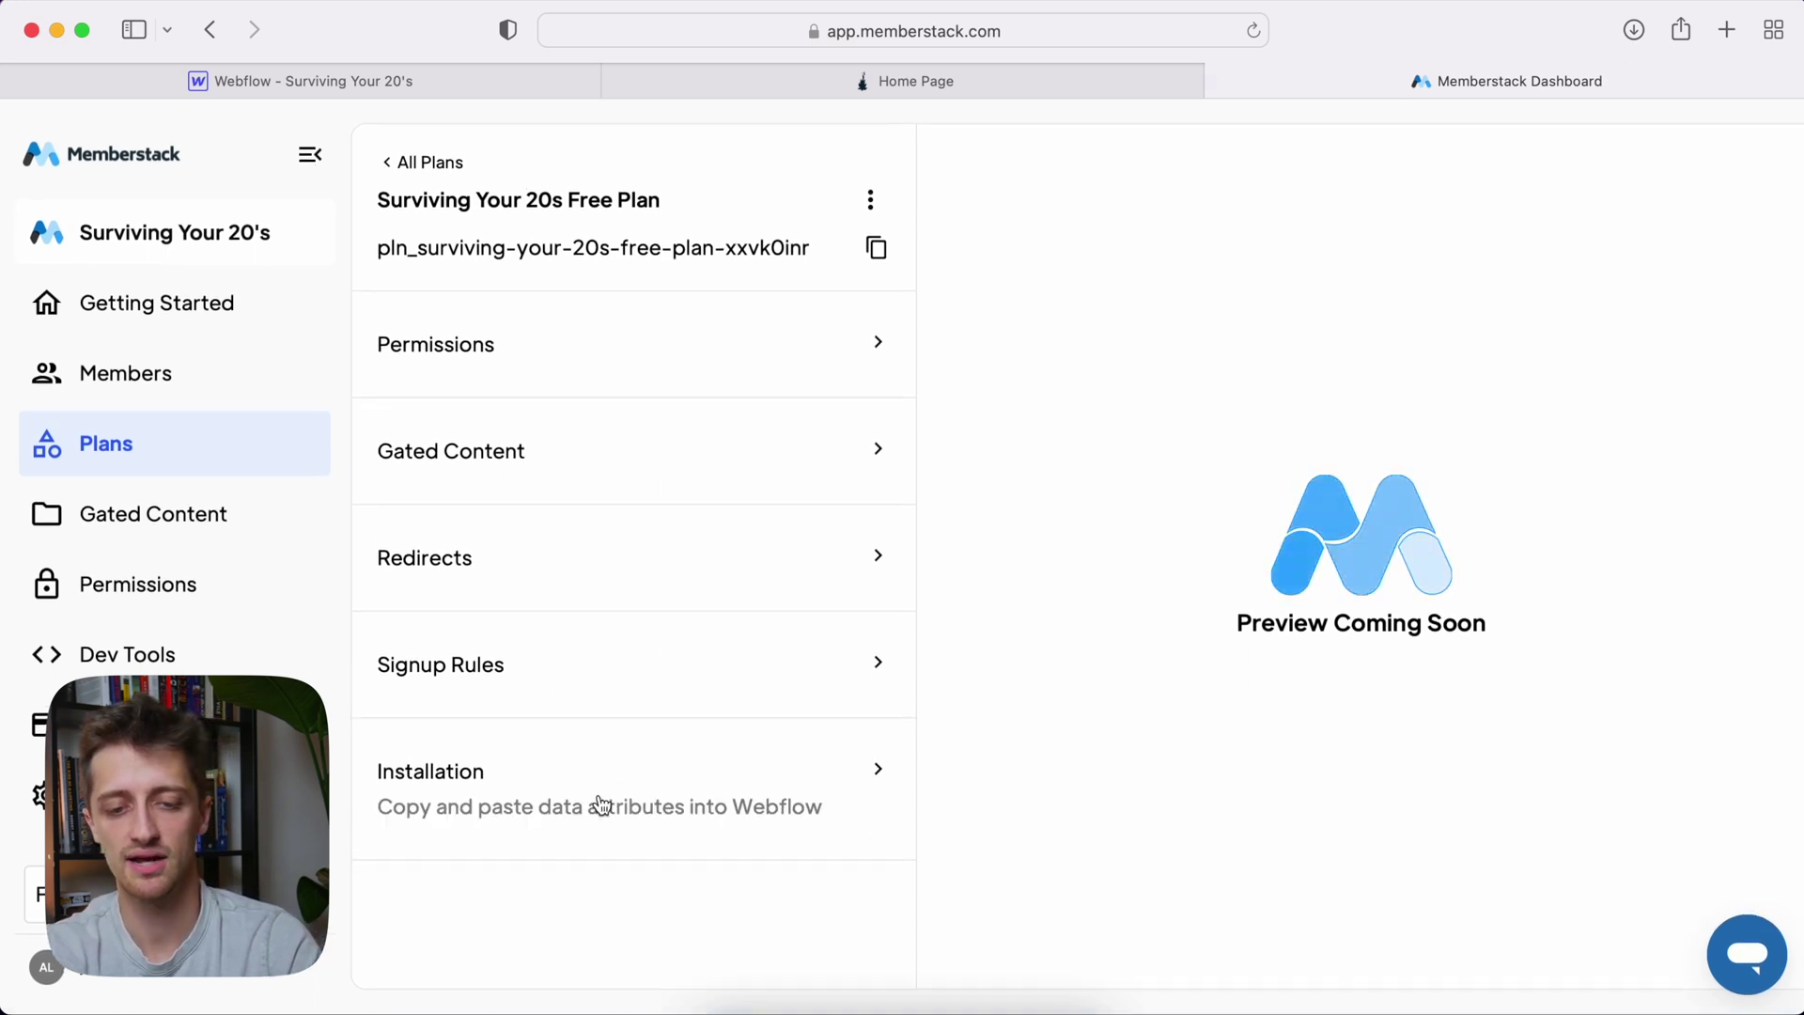
click(602, 803)
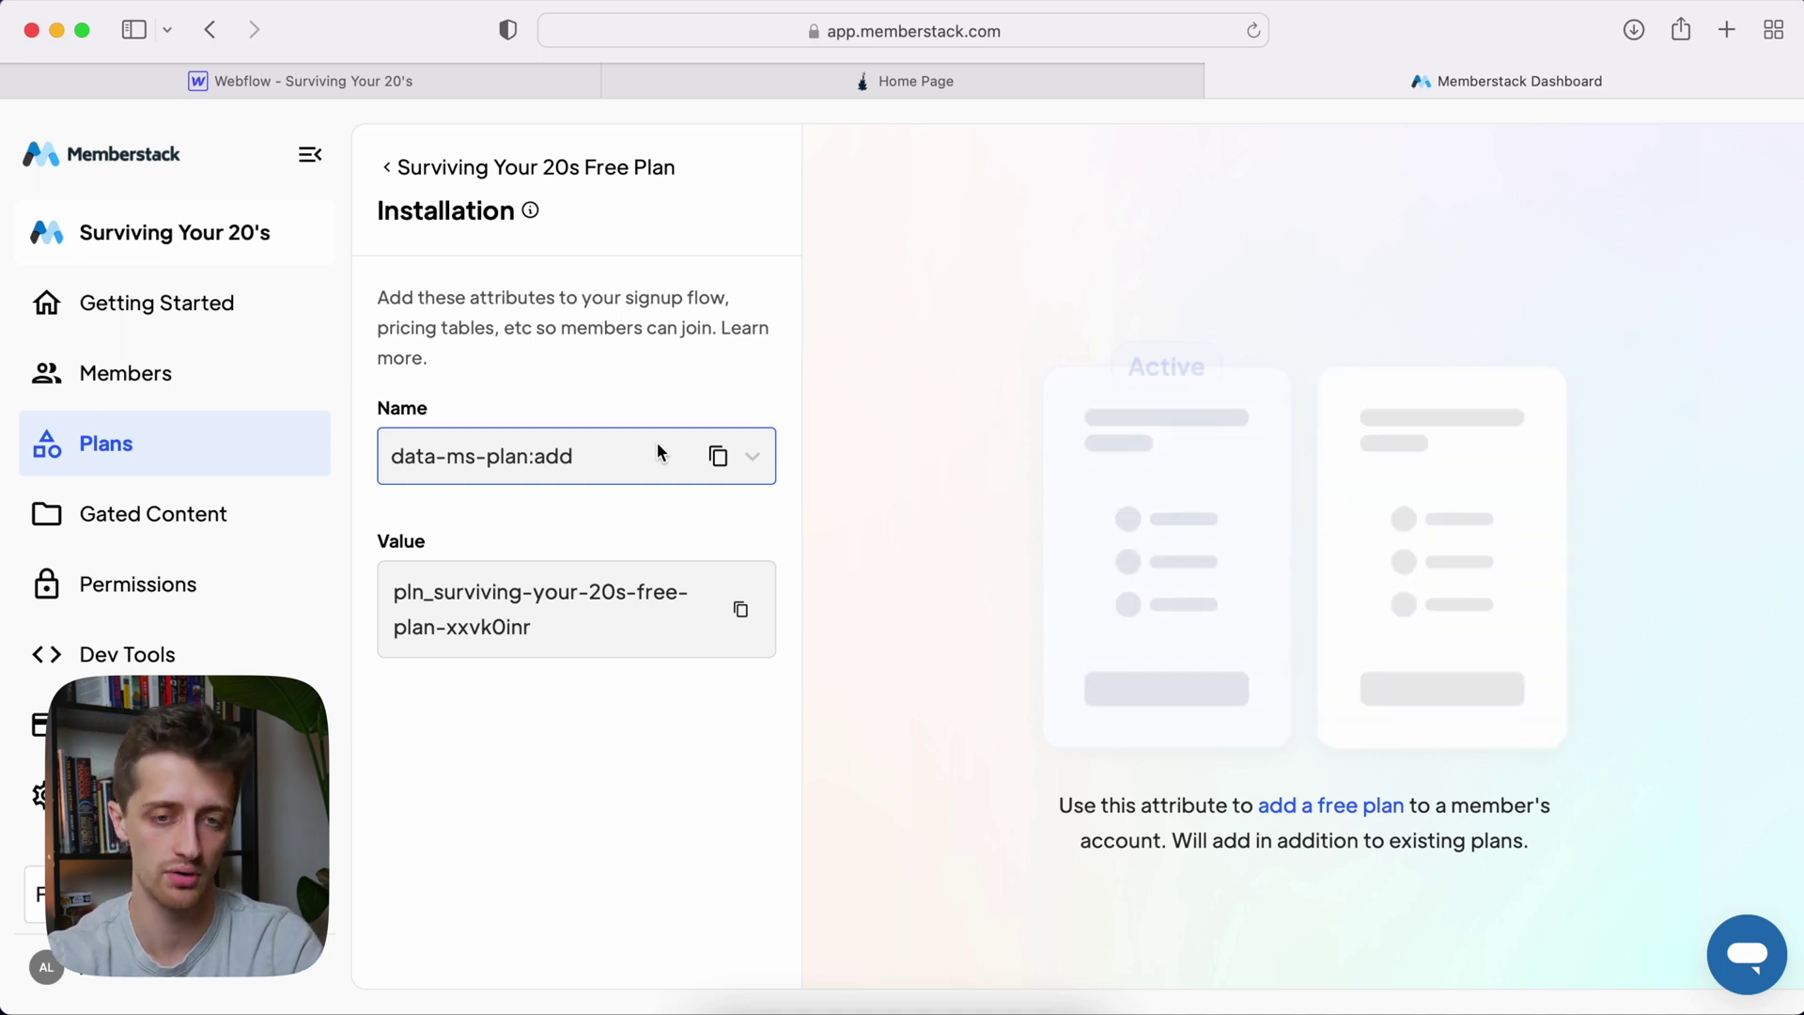
click(719, 458)
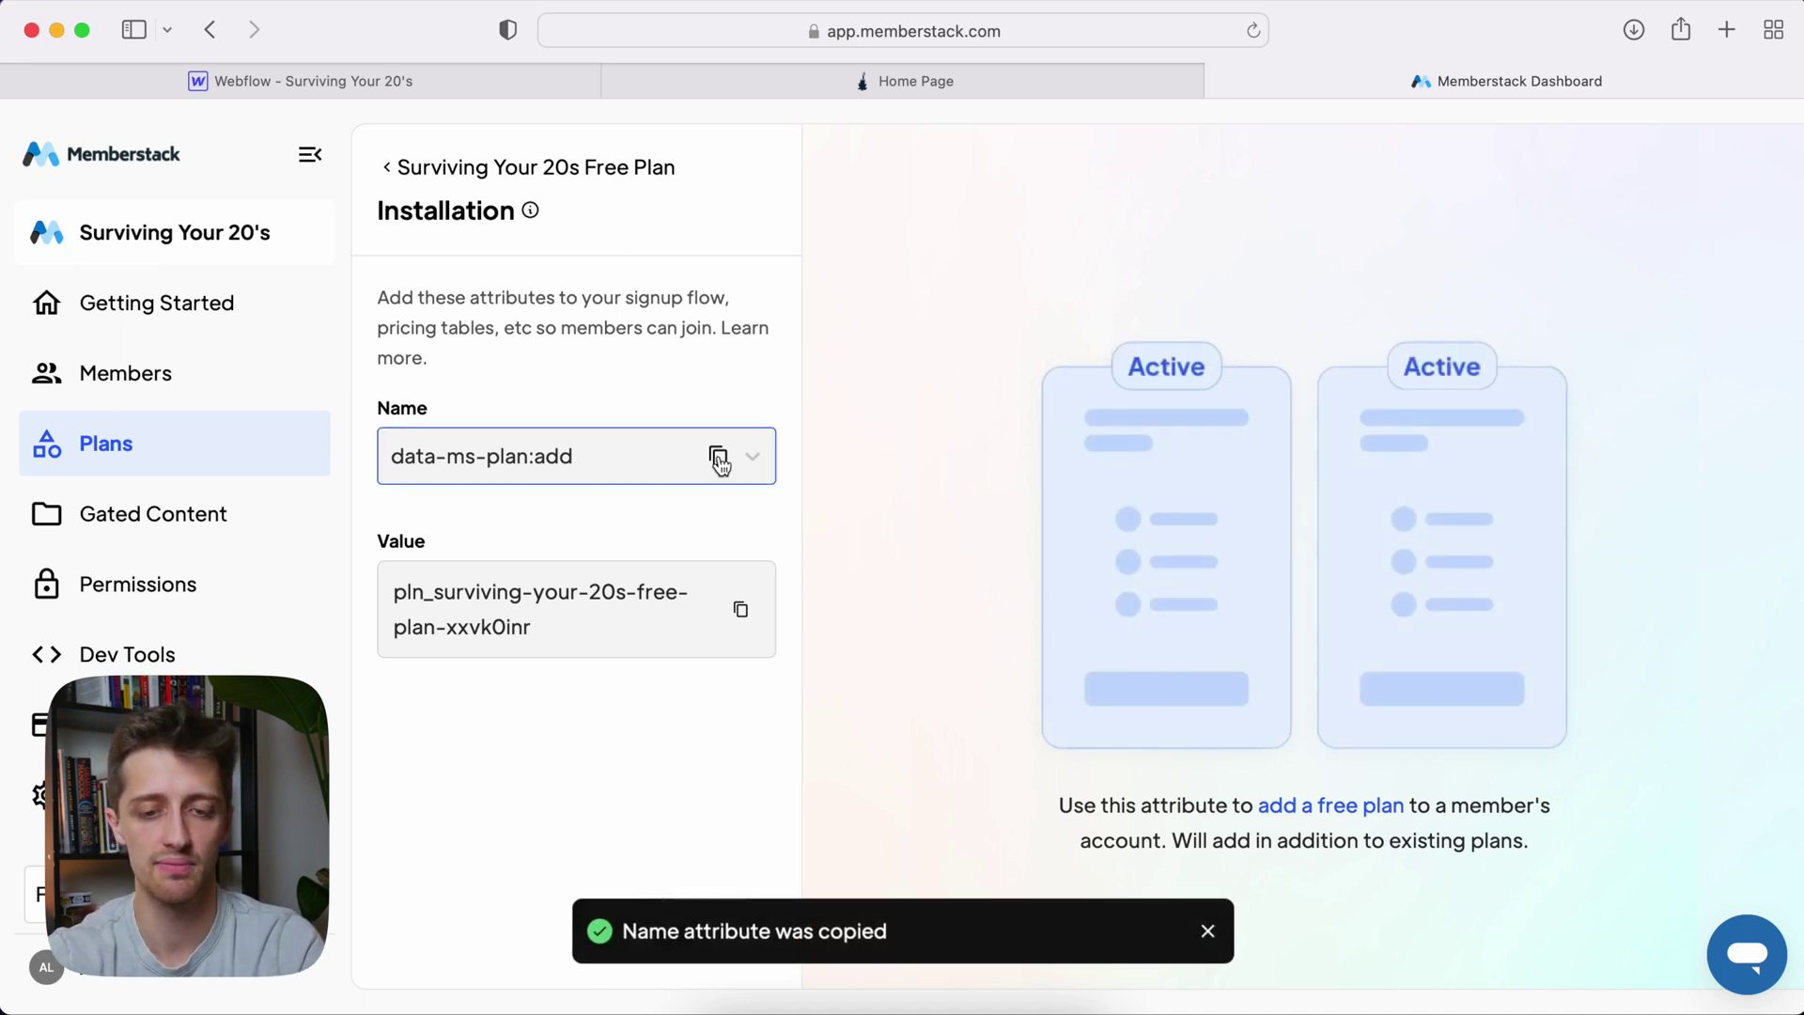
Start a new custom attribute named data-ms-plan:add on the Signup page's form container
click(336, 85)
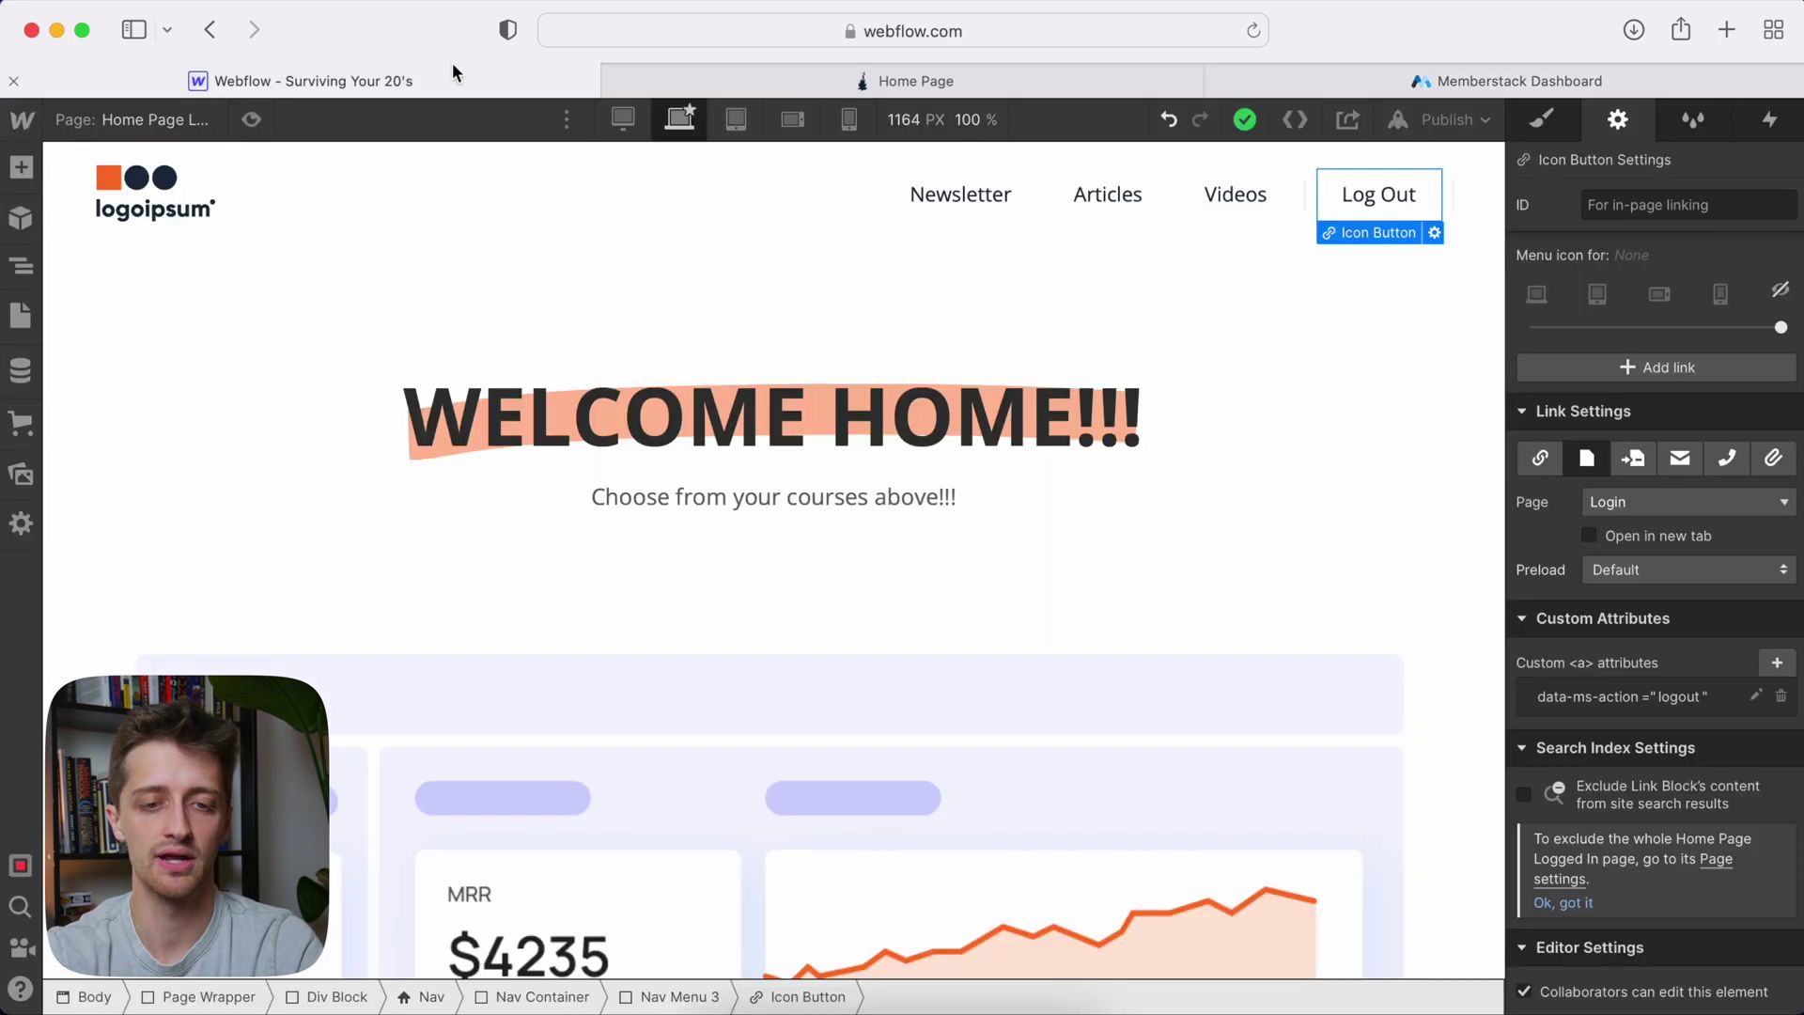
click(143, 119)
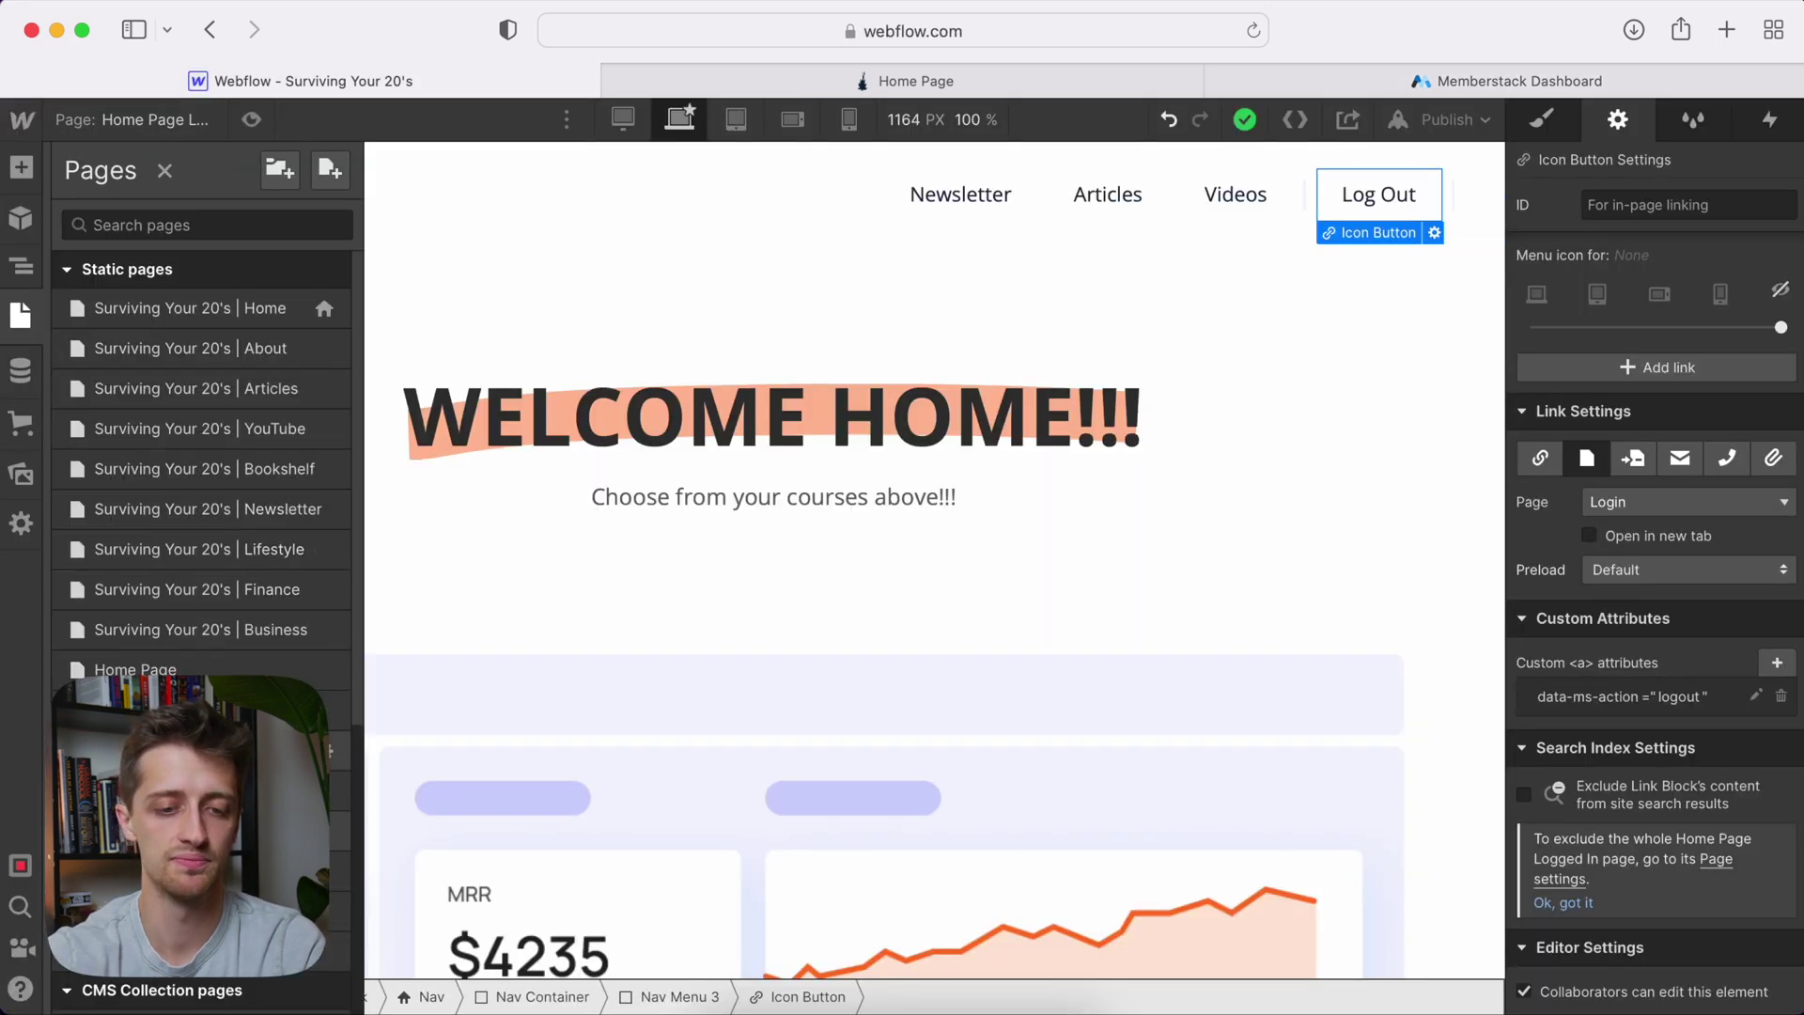
click(188, 750)
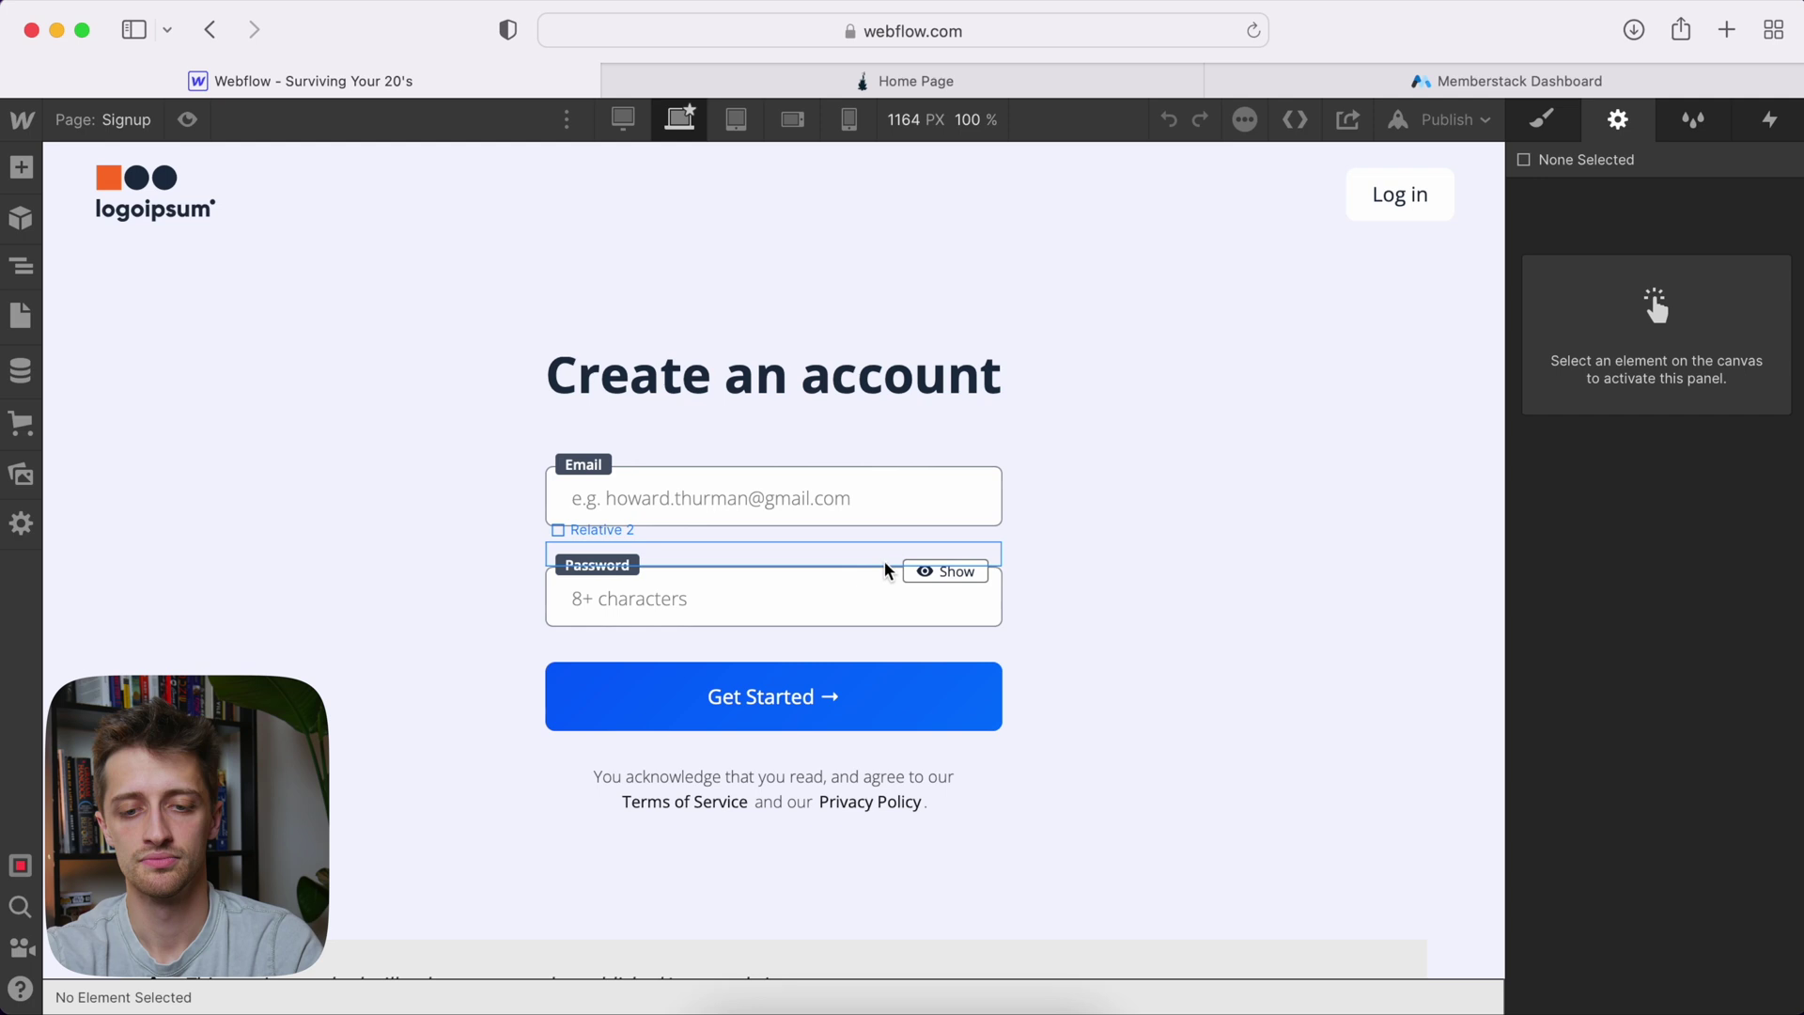
click(883, 542)
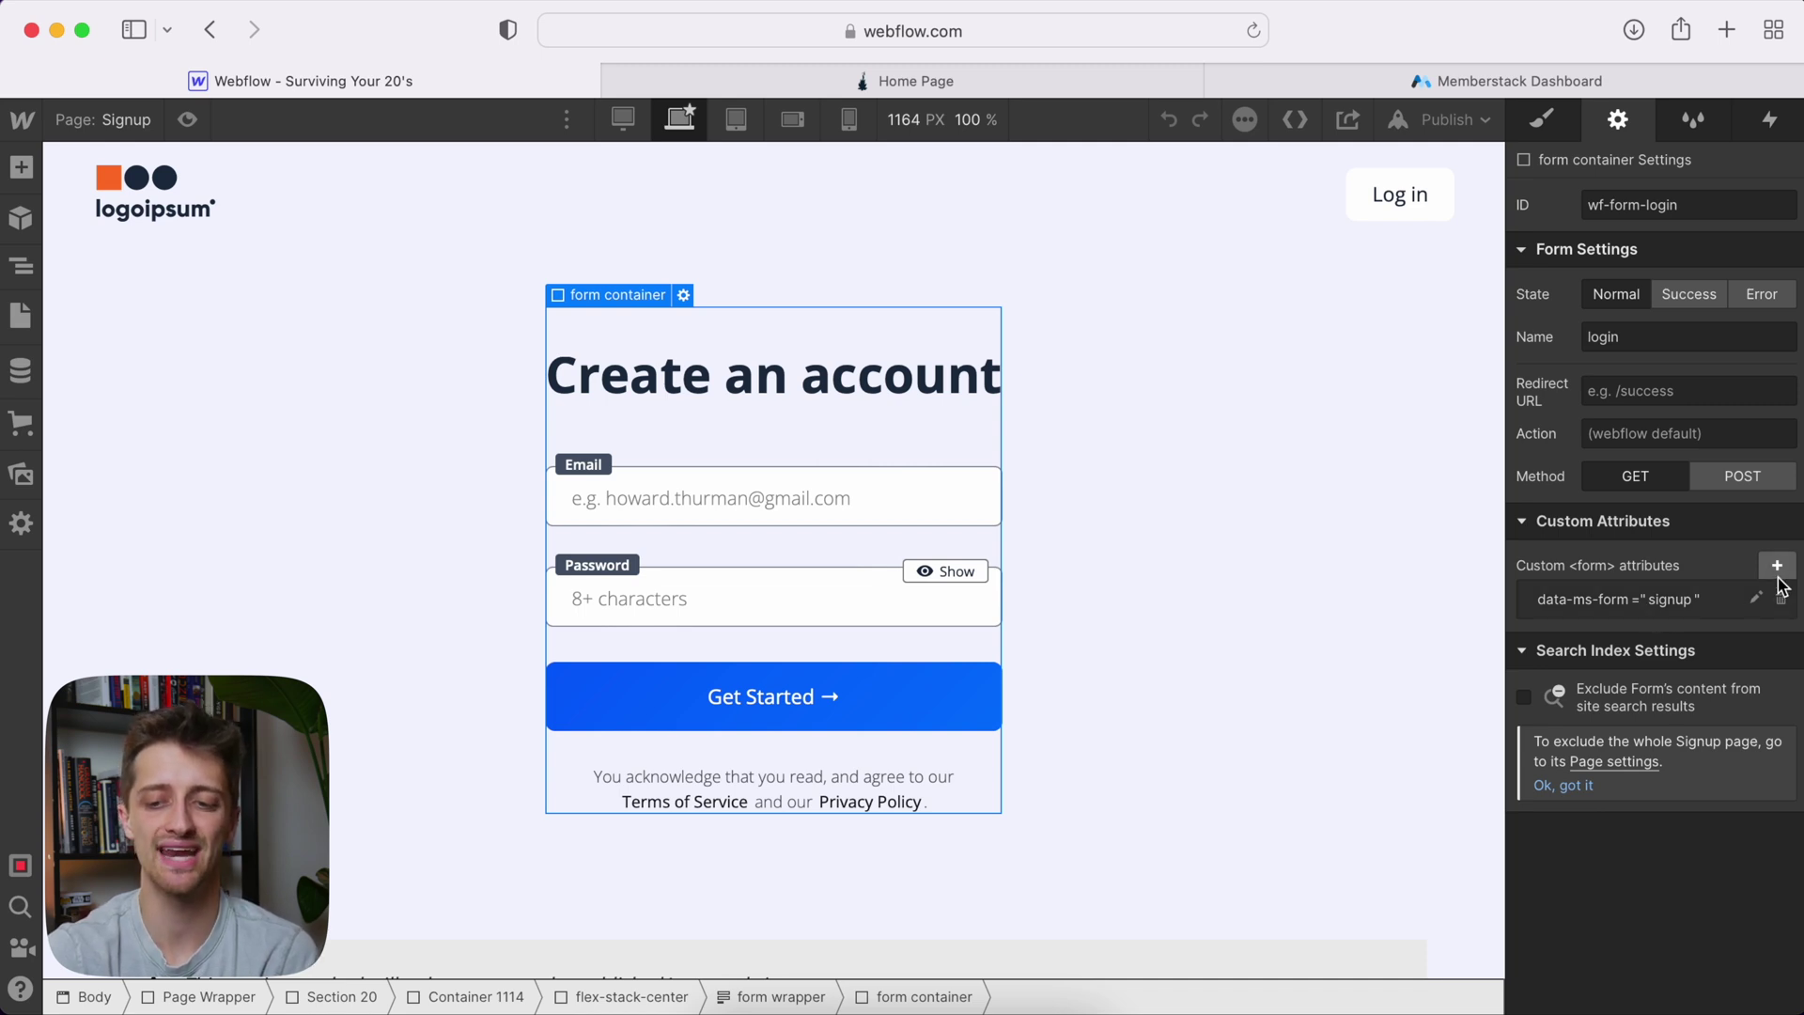
click(1778, 575)
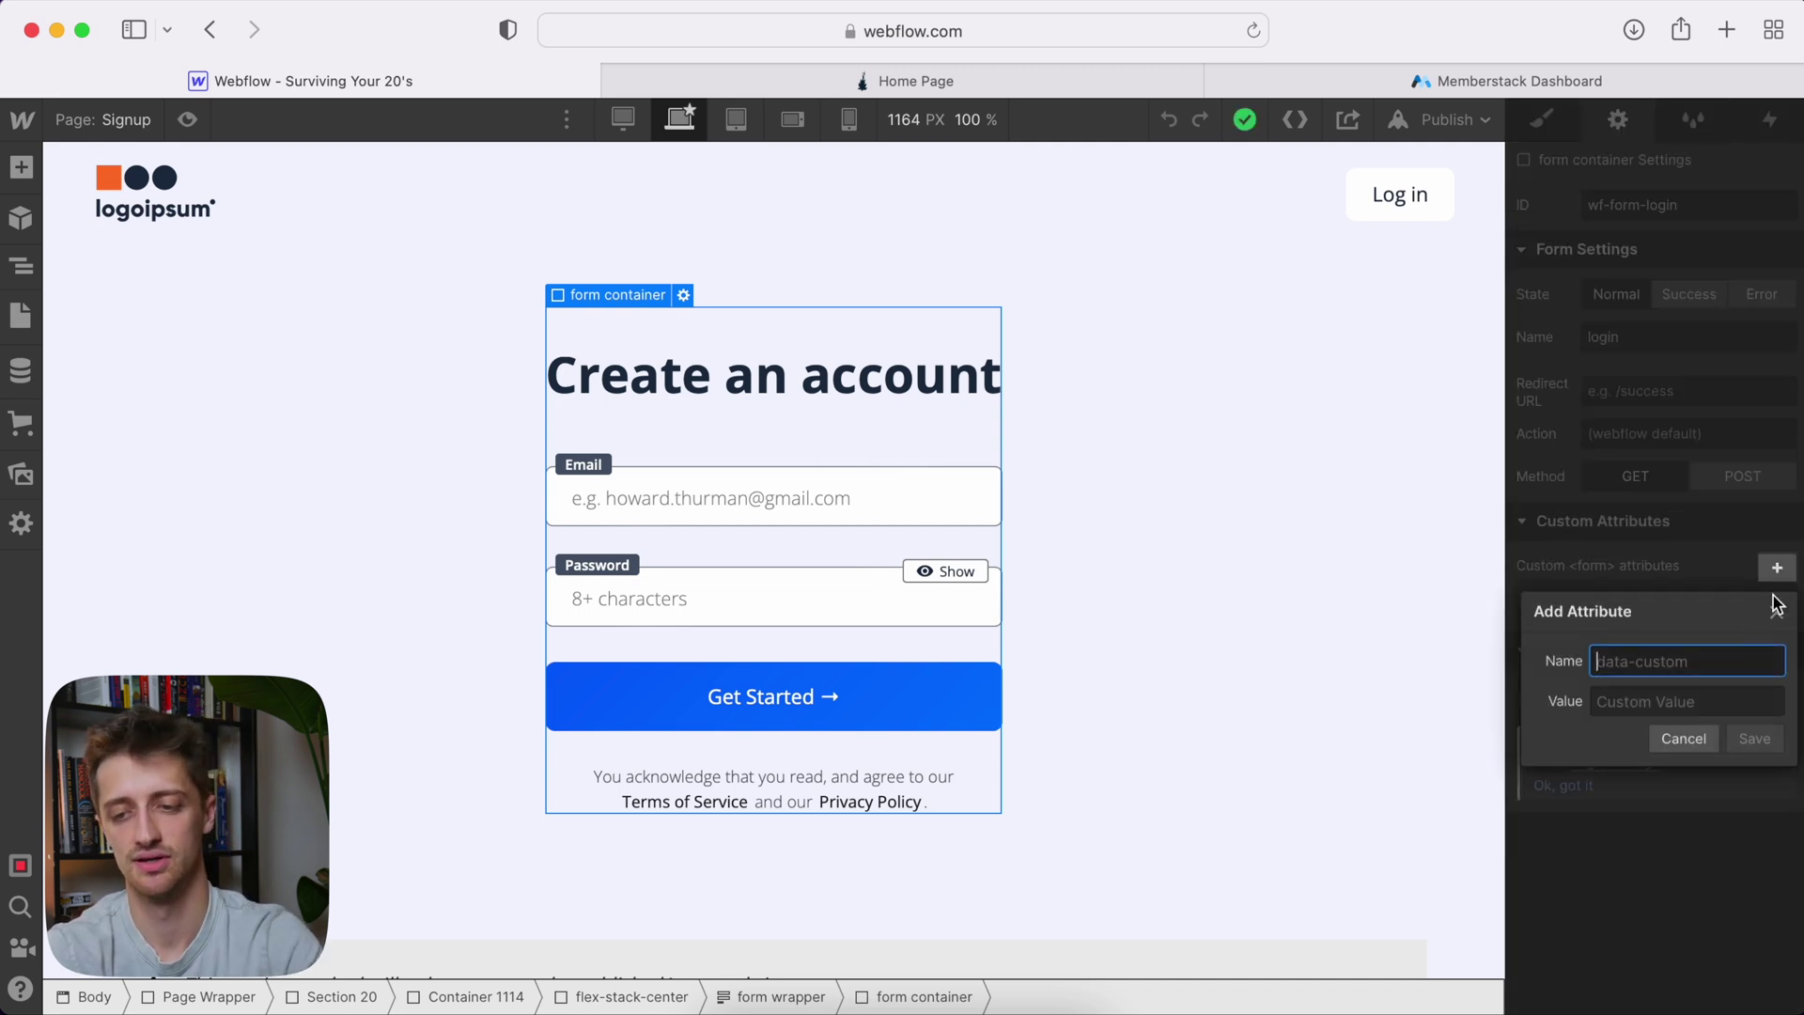
key(super+v)
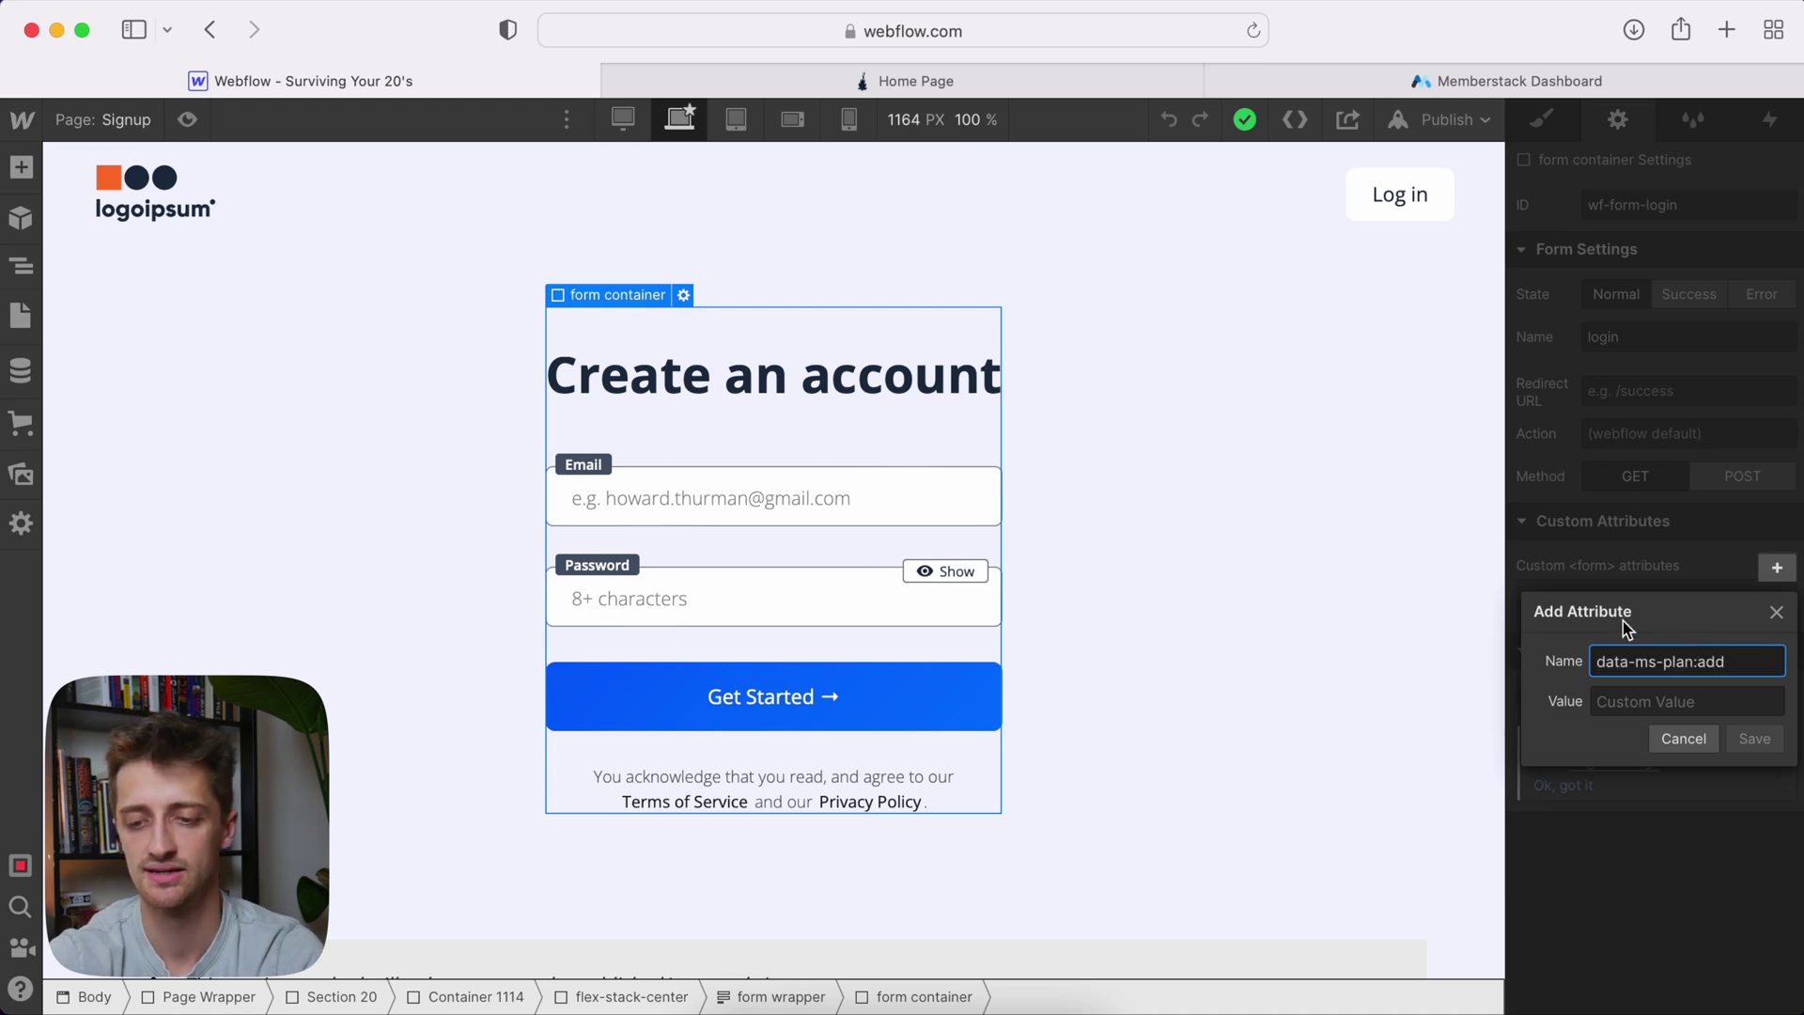
Copy the free plan's ID value from Memberstack for the attribute value
click(1483, 75)
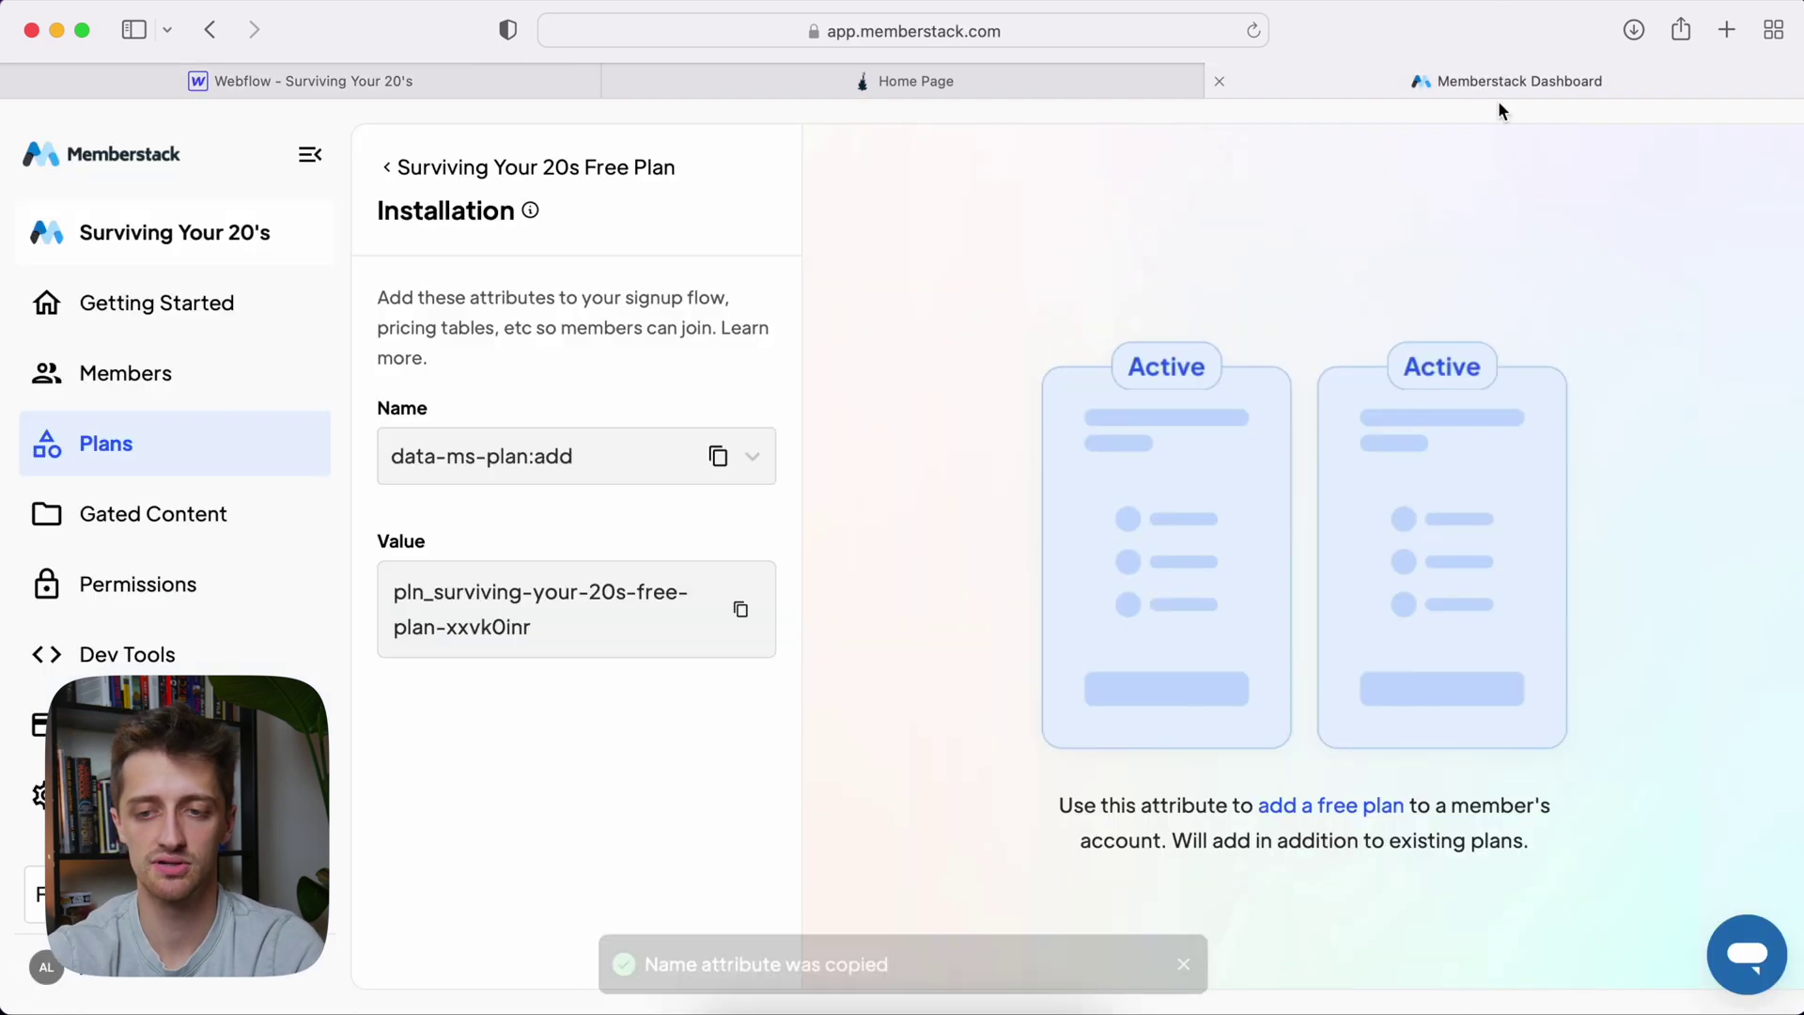
click(740, 609)
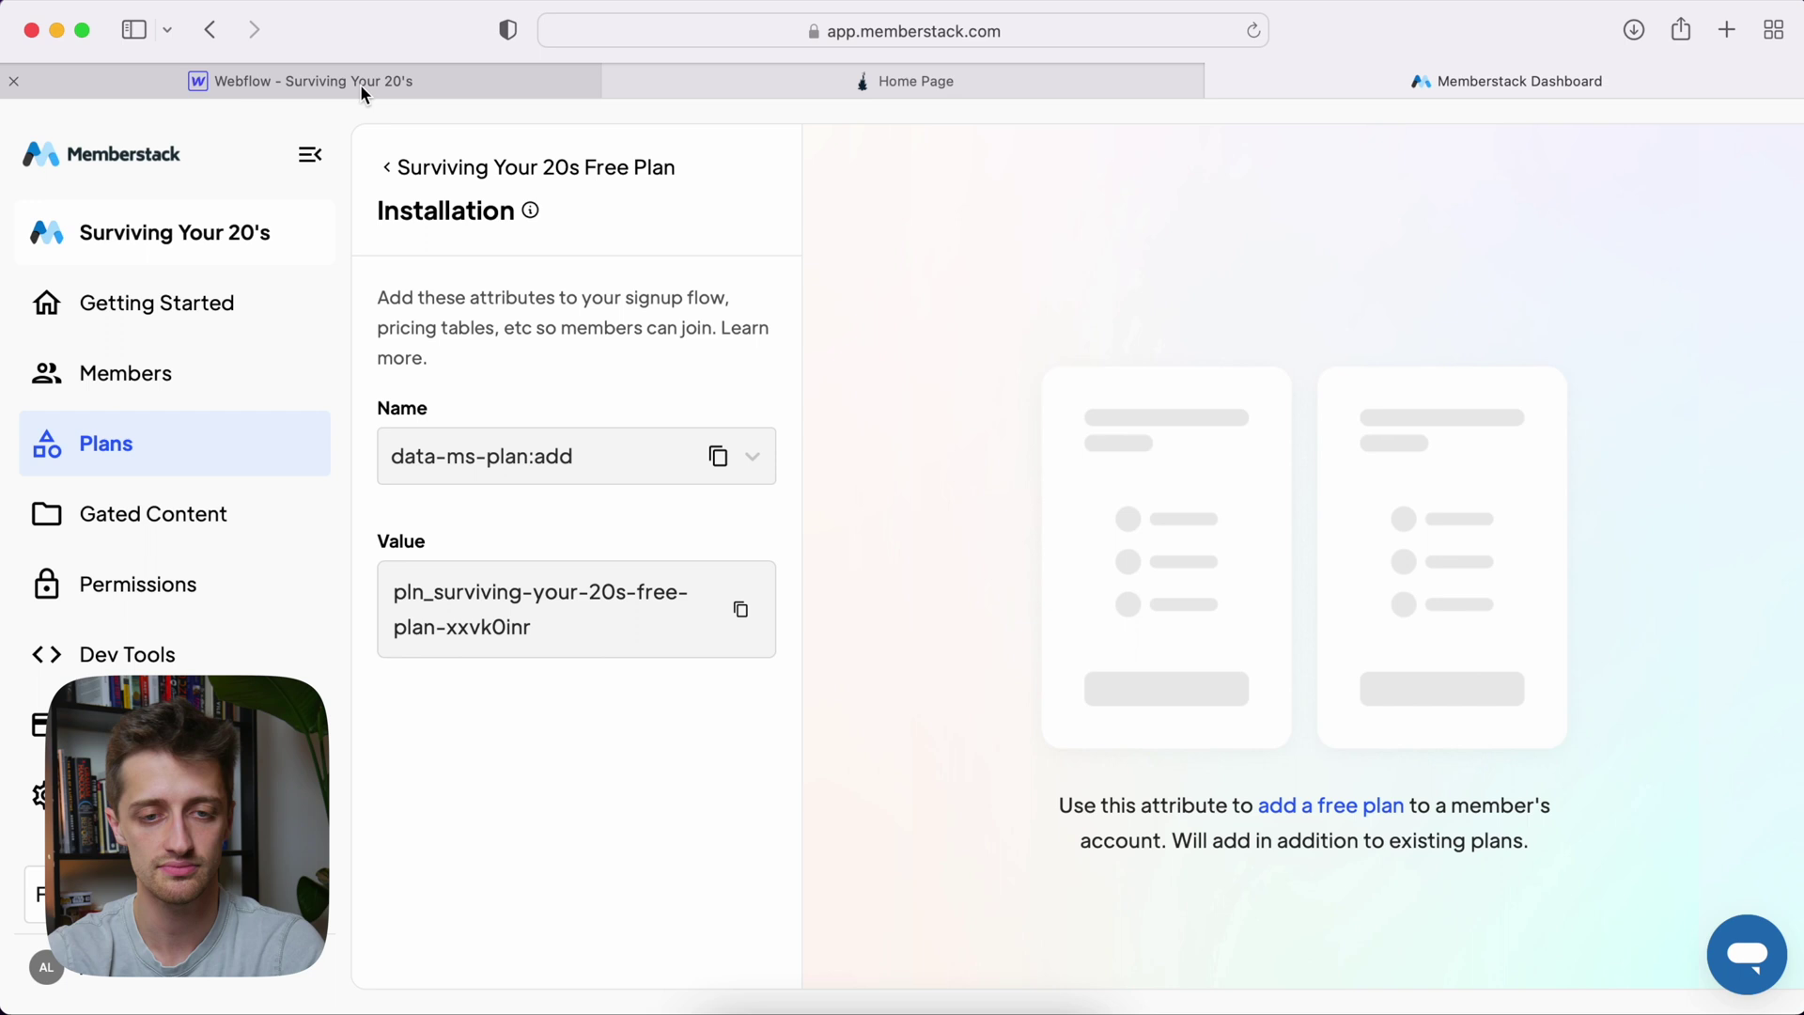
click(741, 610)
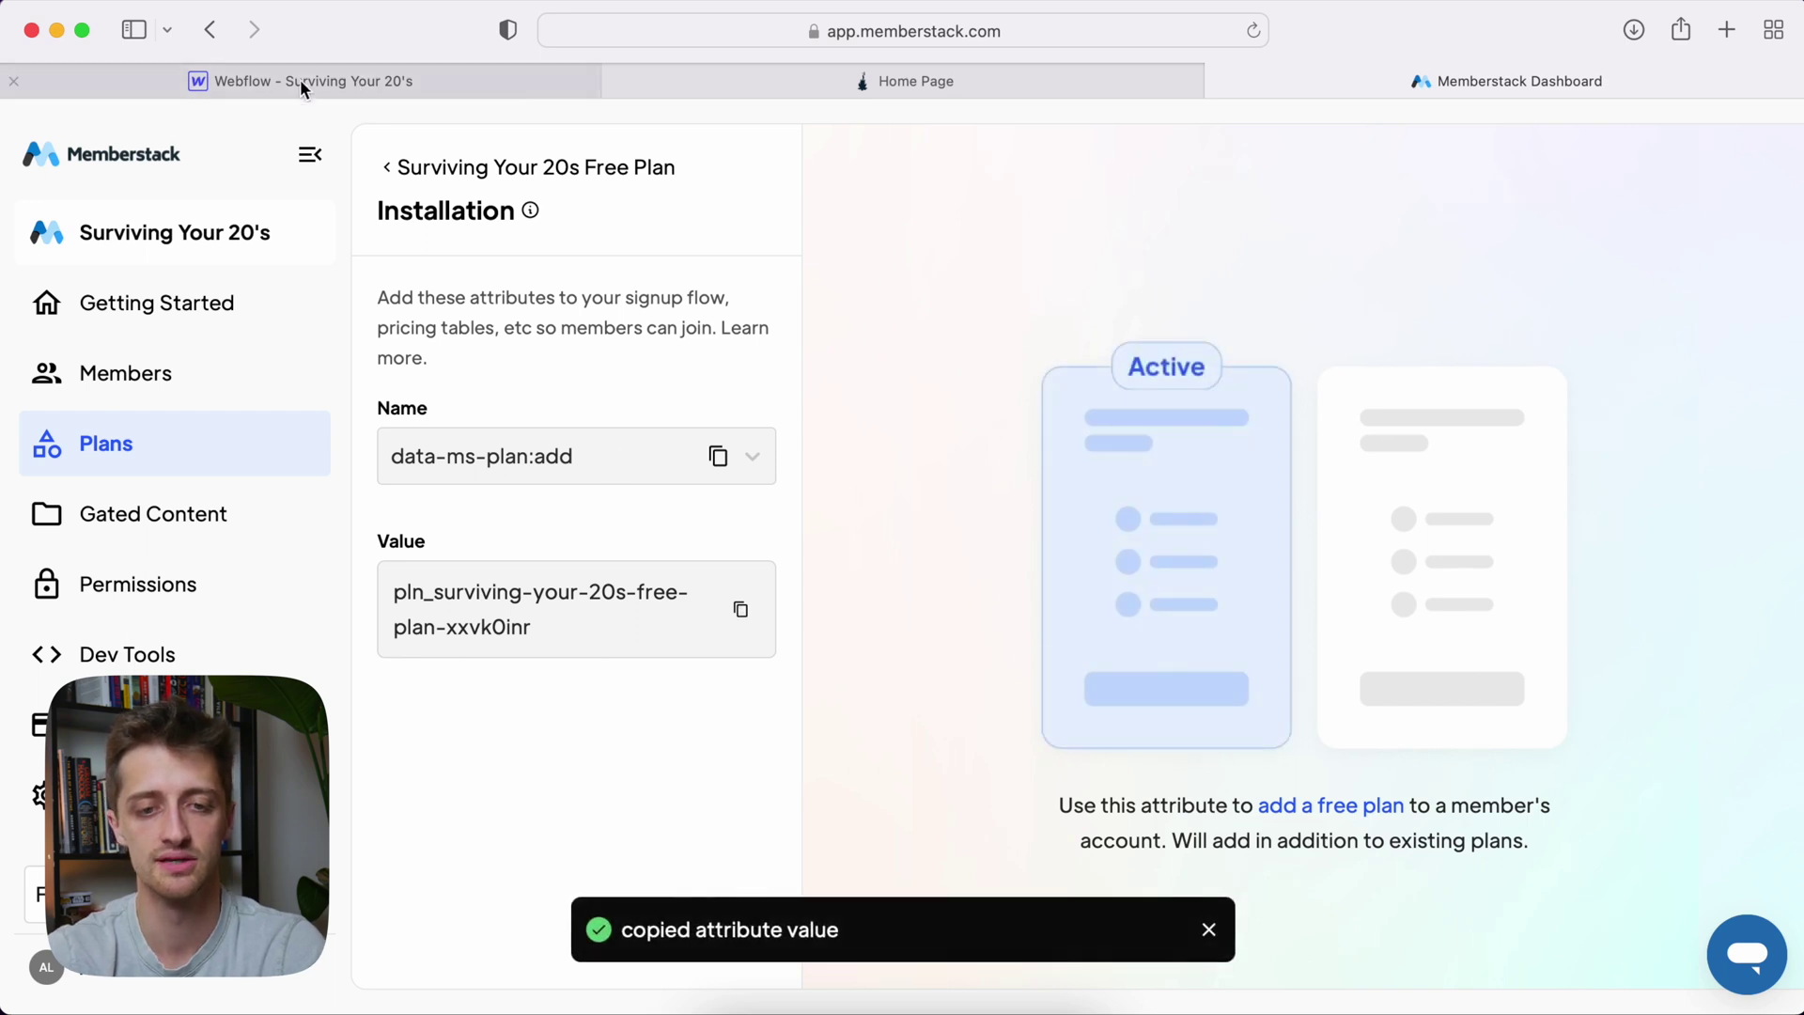
click(301, 81)
click(1667, 701)
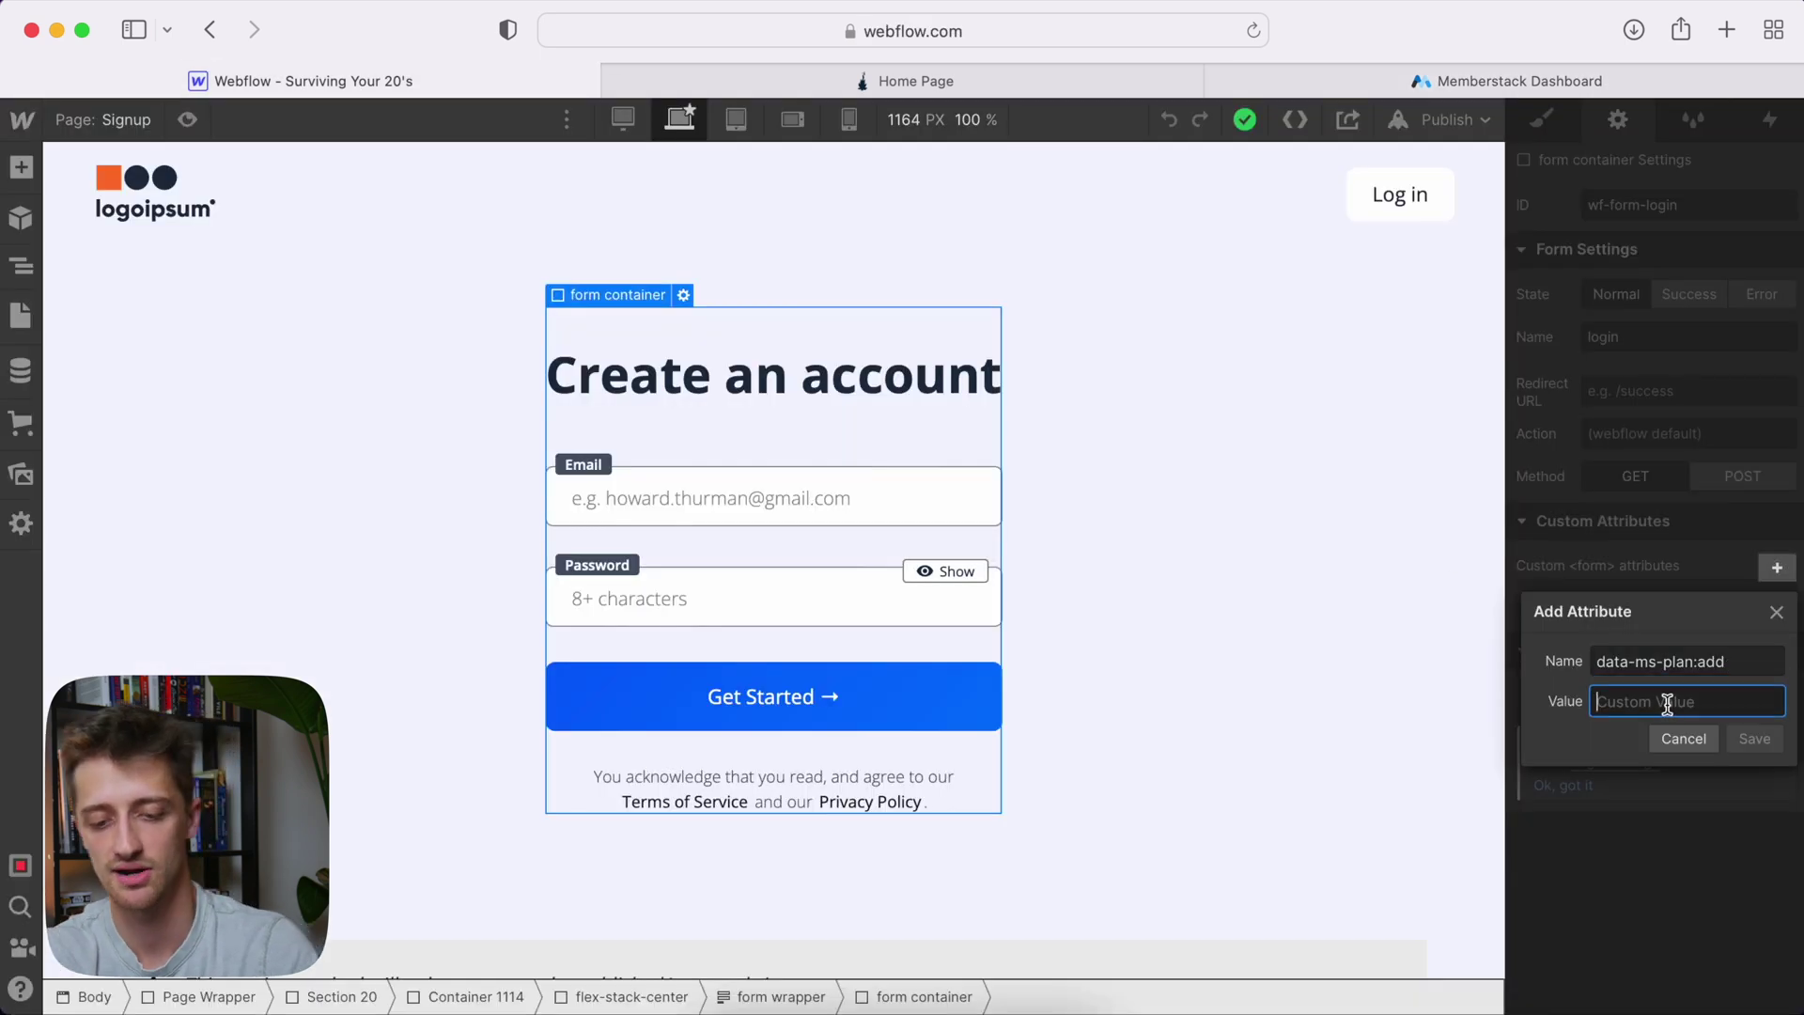
Paste the free plan ID as the data-ms-plan:add value and save the attribute
key(super+v)
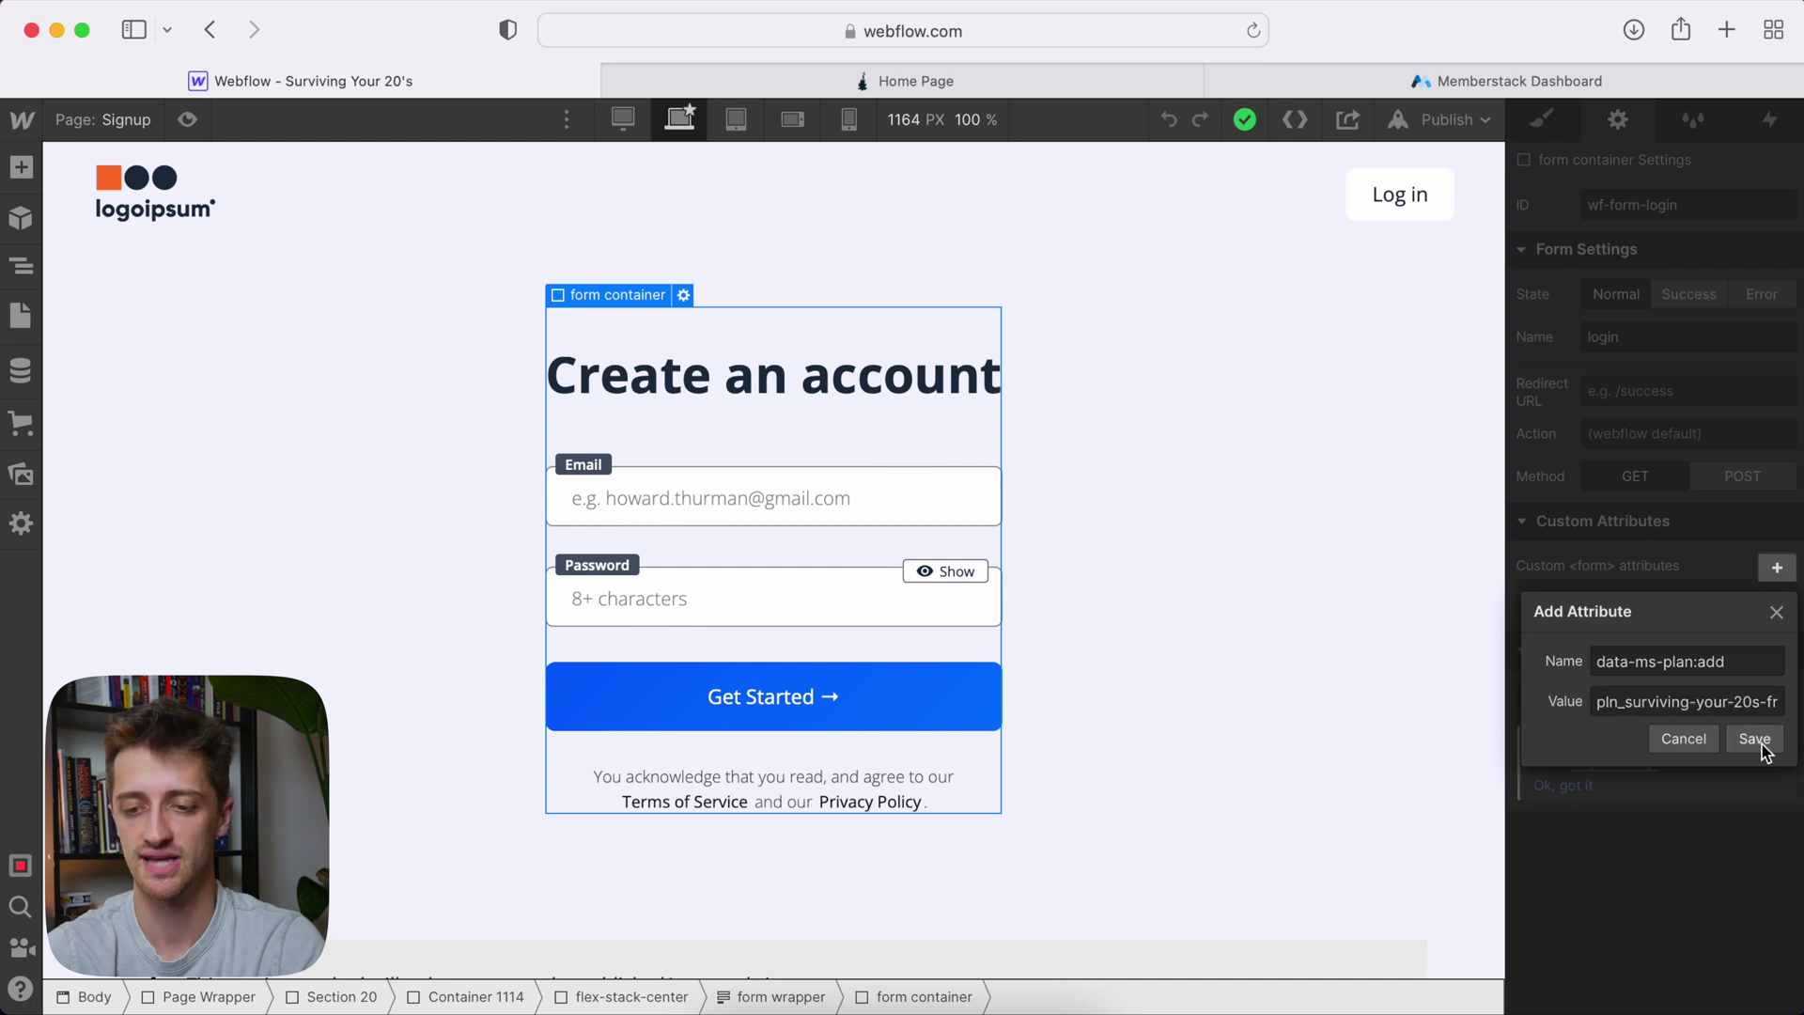
click(1754, 738)
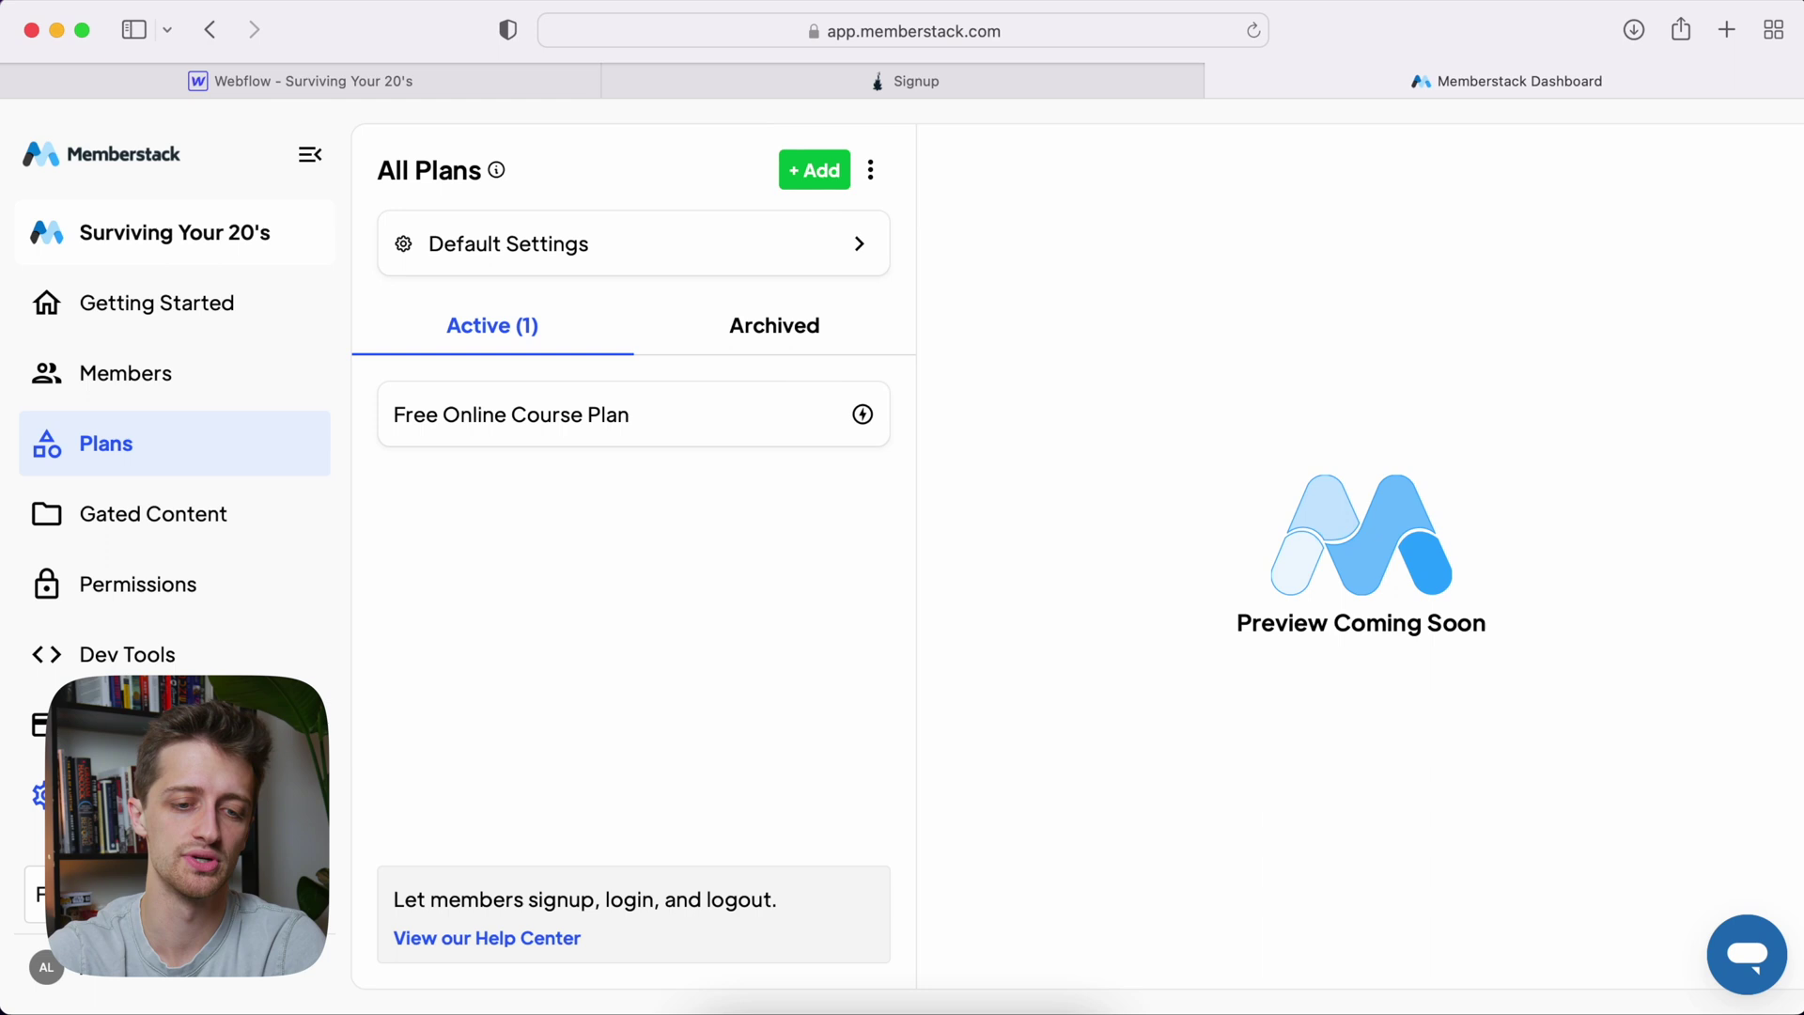
Check that surviving-your-20s.webflow.io is listed under App Domains in Memberstack's Settings
click(40, 794)
scroll(922, 637, down, 5)
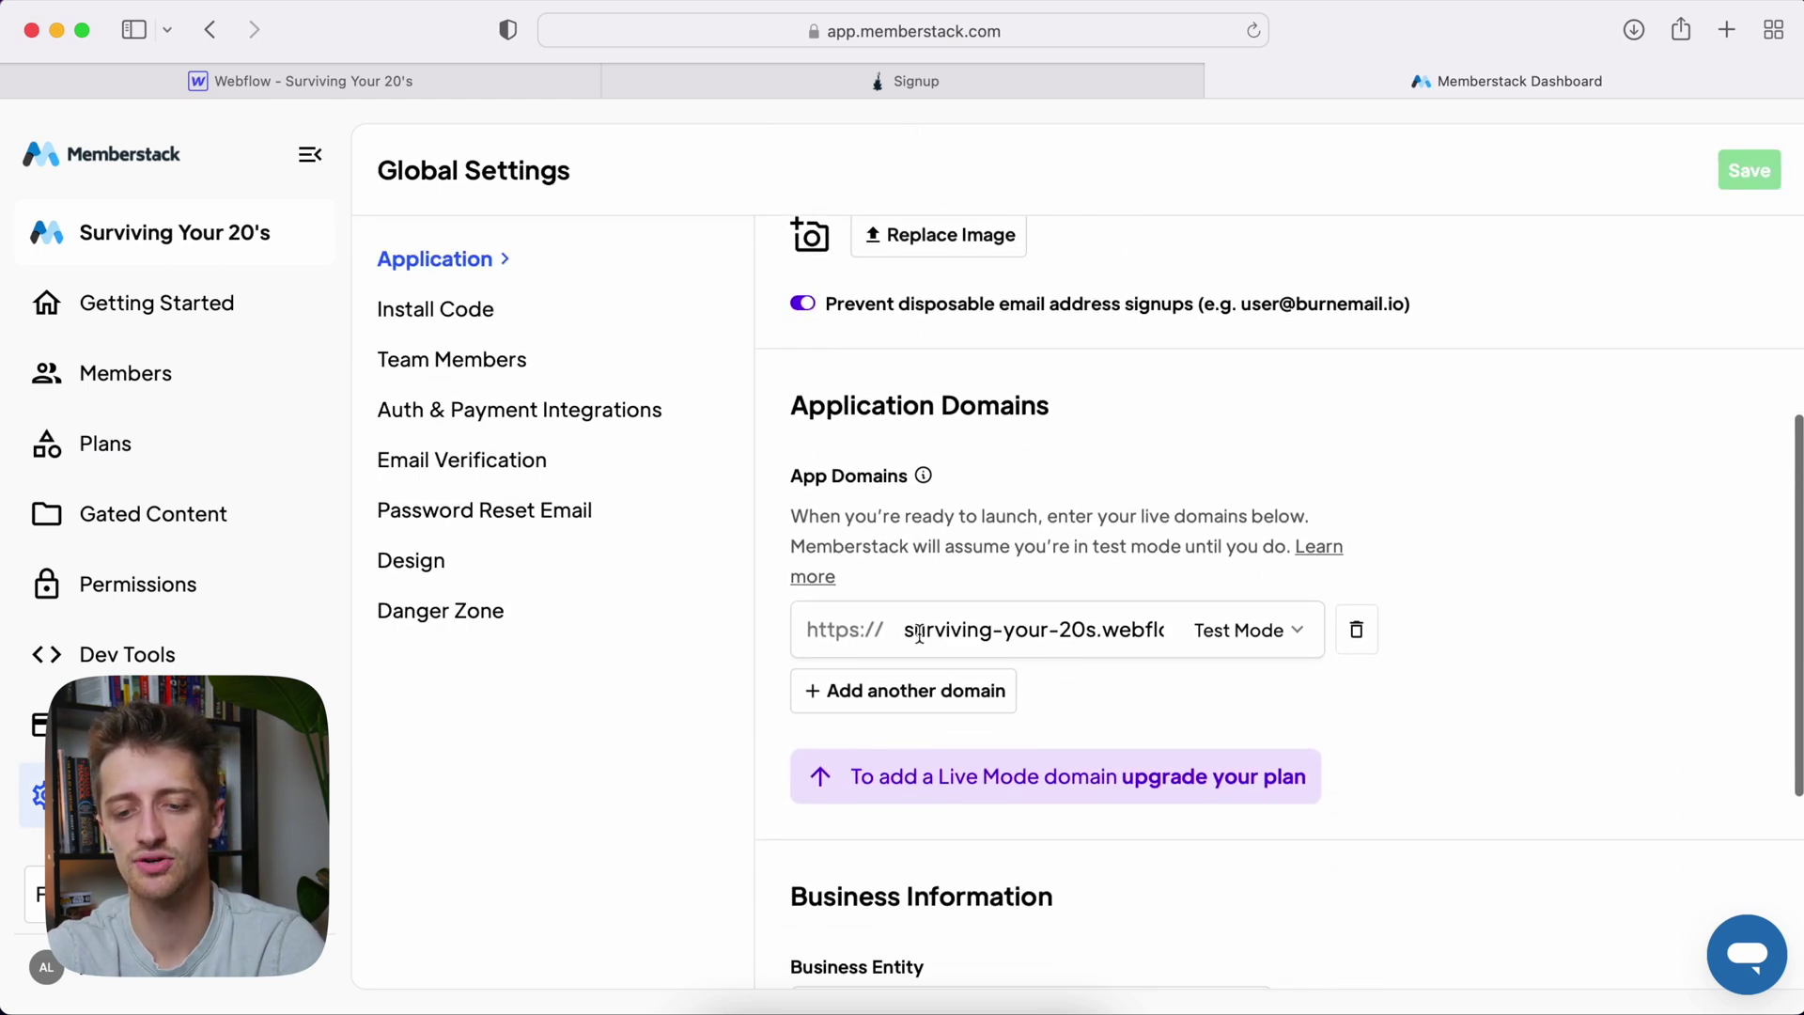
drag(903, 630, 1363, 621)
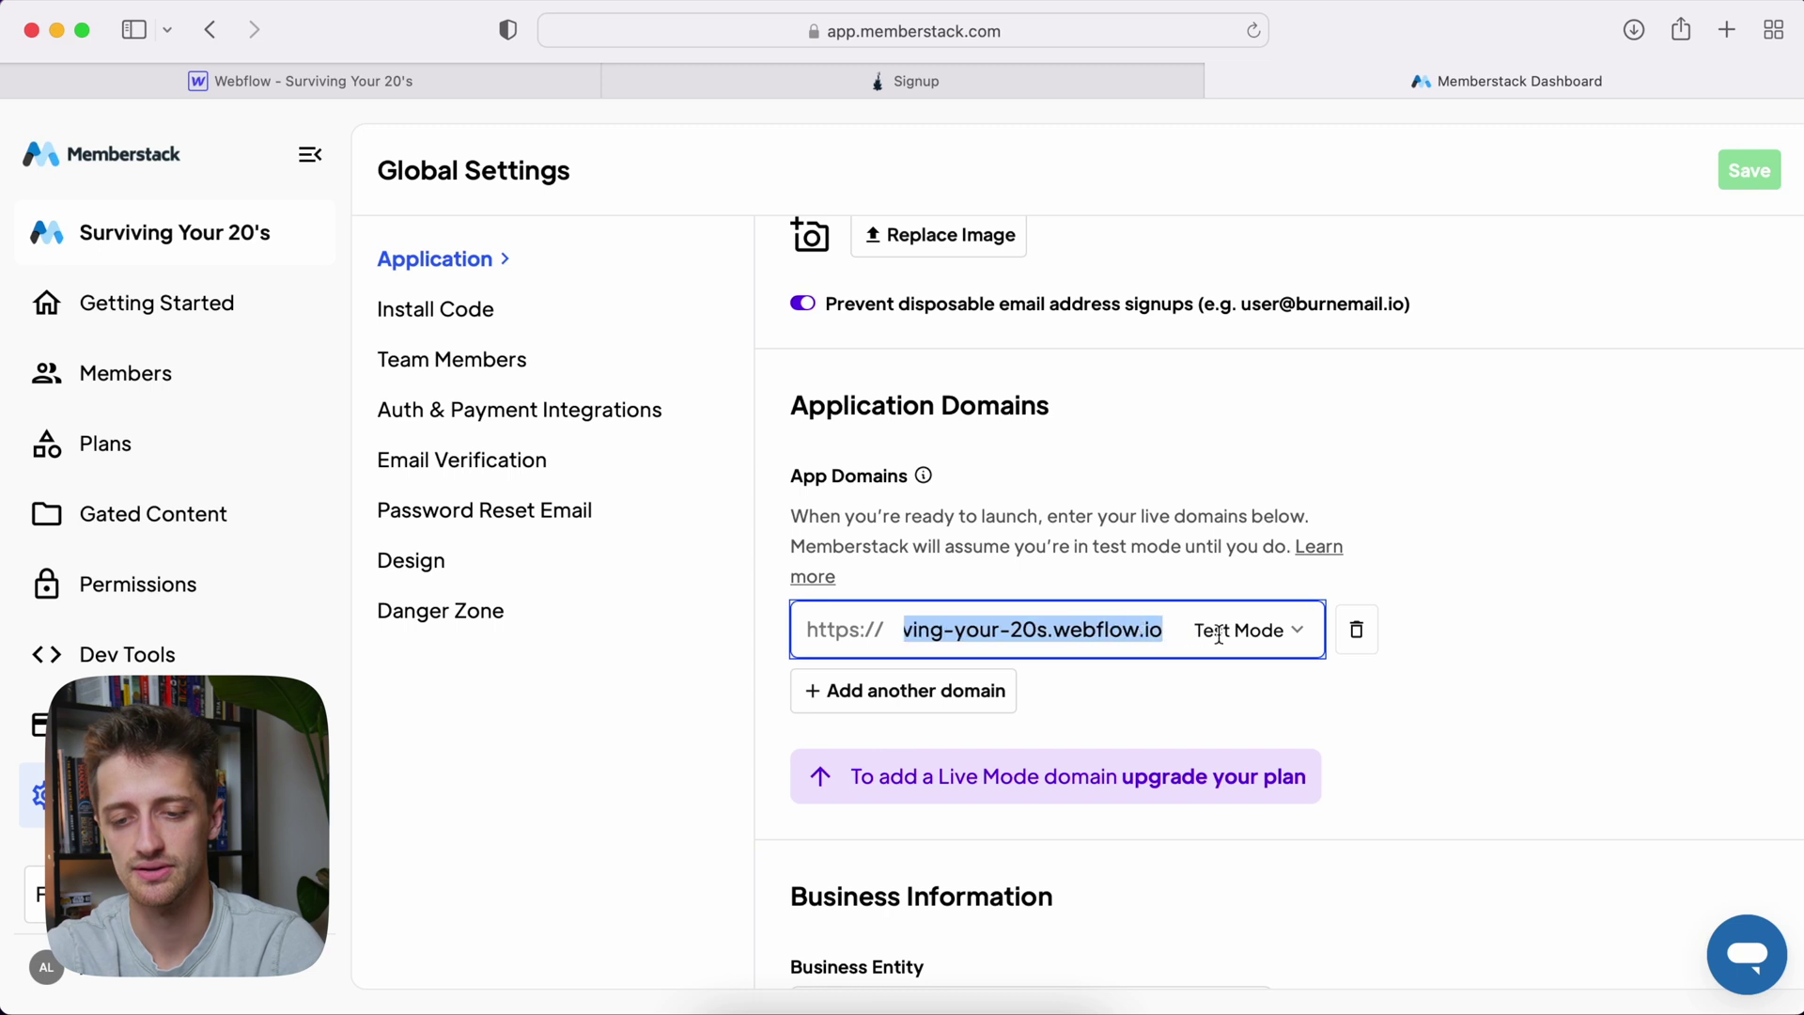
click(1531, 601)
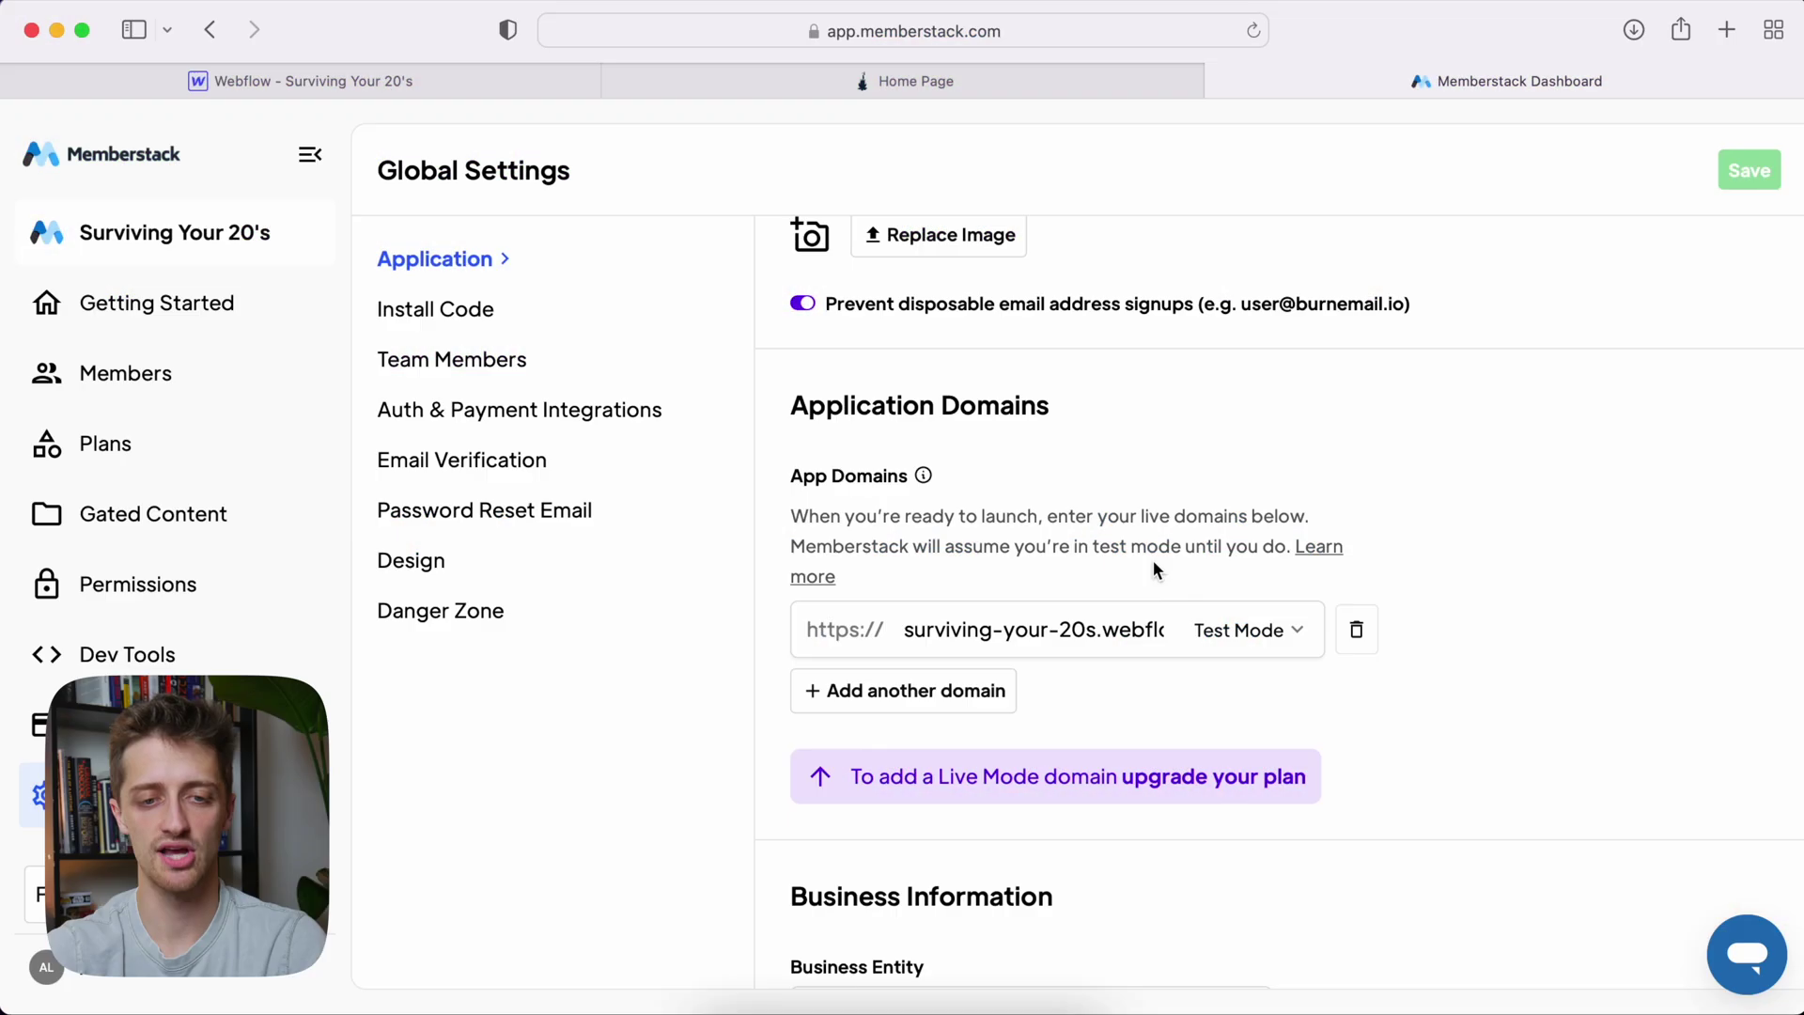
click(420, 87)
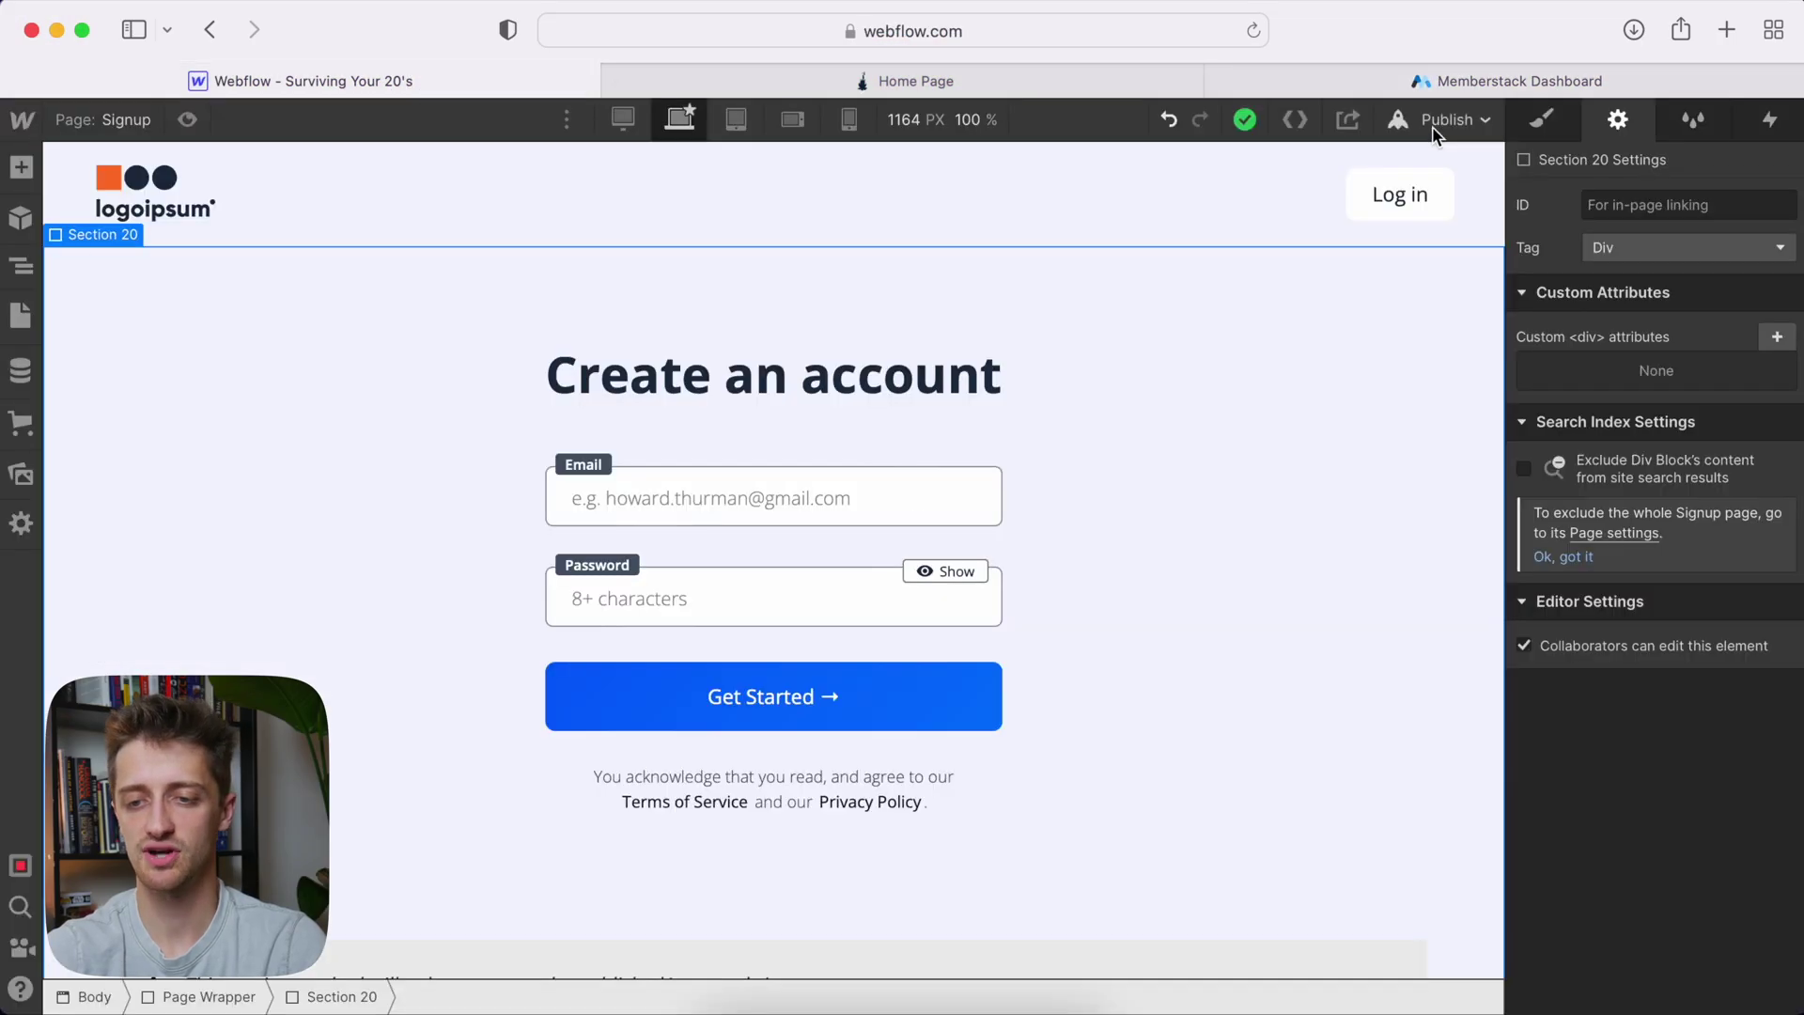
click(1447, 119)
Publish the site to the selected domains
click(1387, 488)
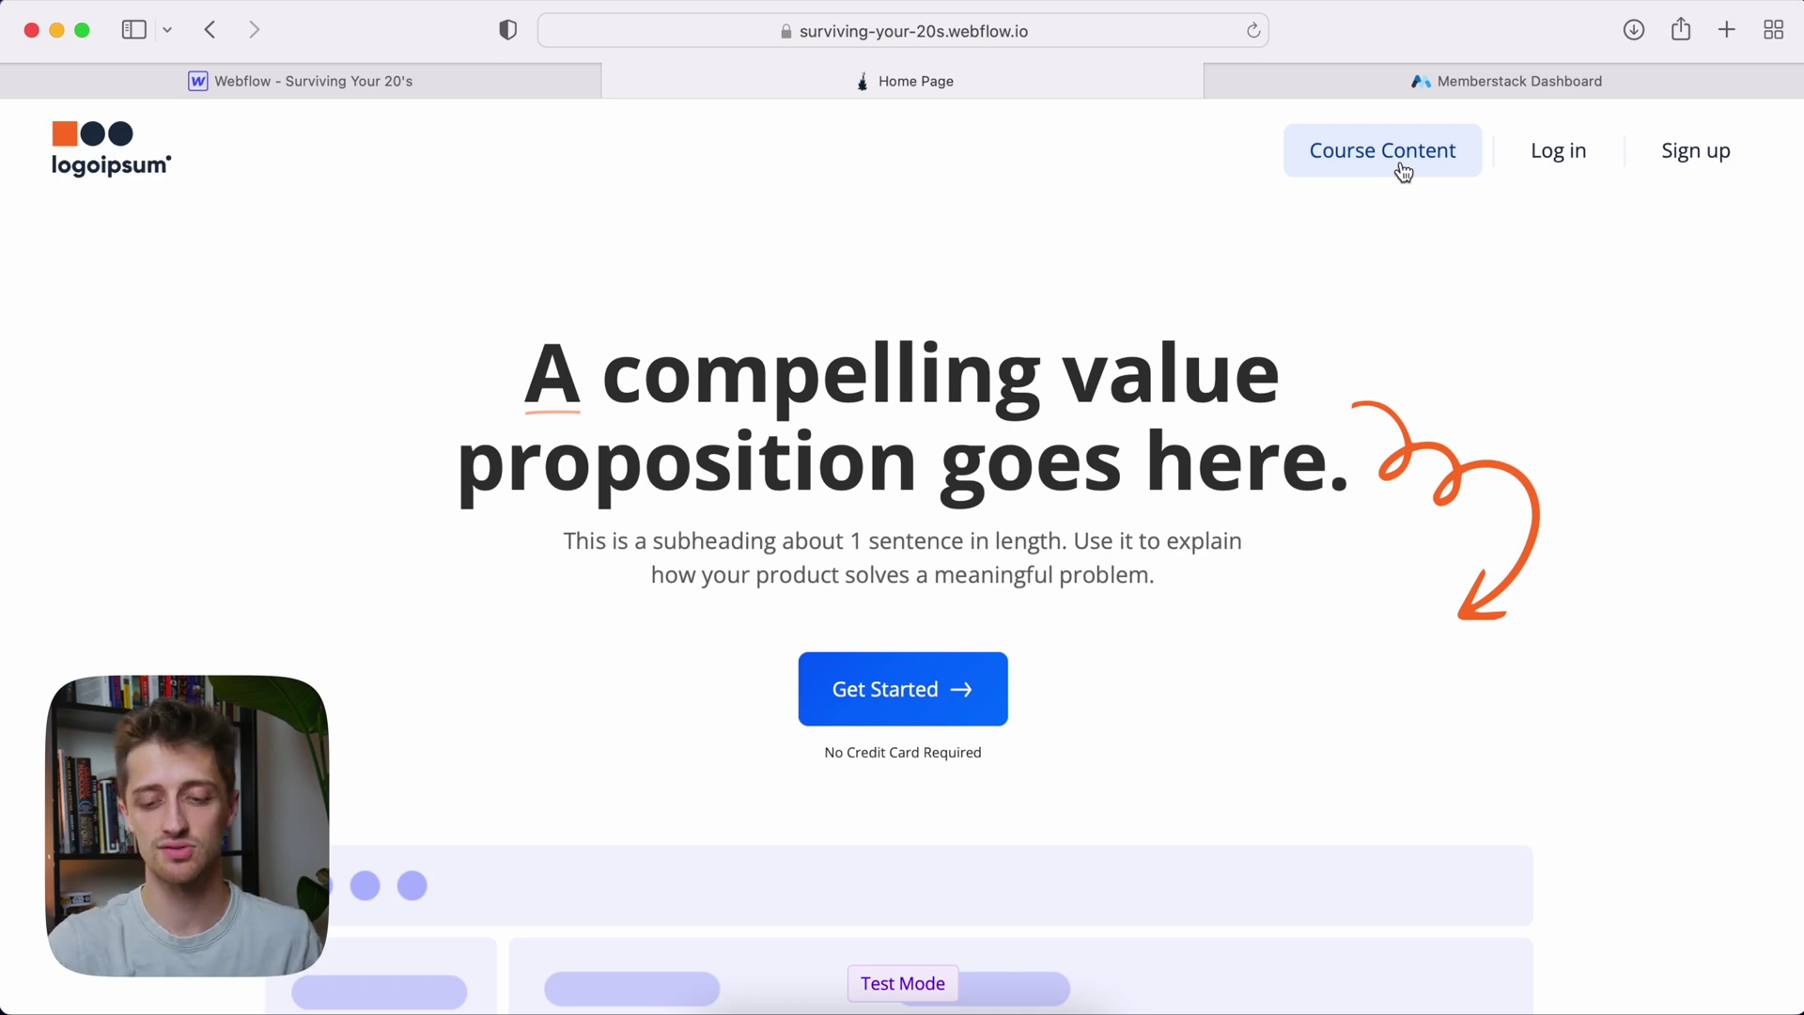
Sign up a test member via Course Content with an email and password, saving the password
click(1403, 172)
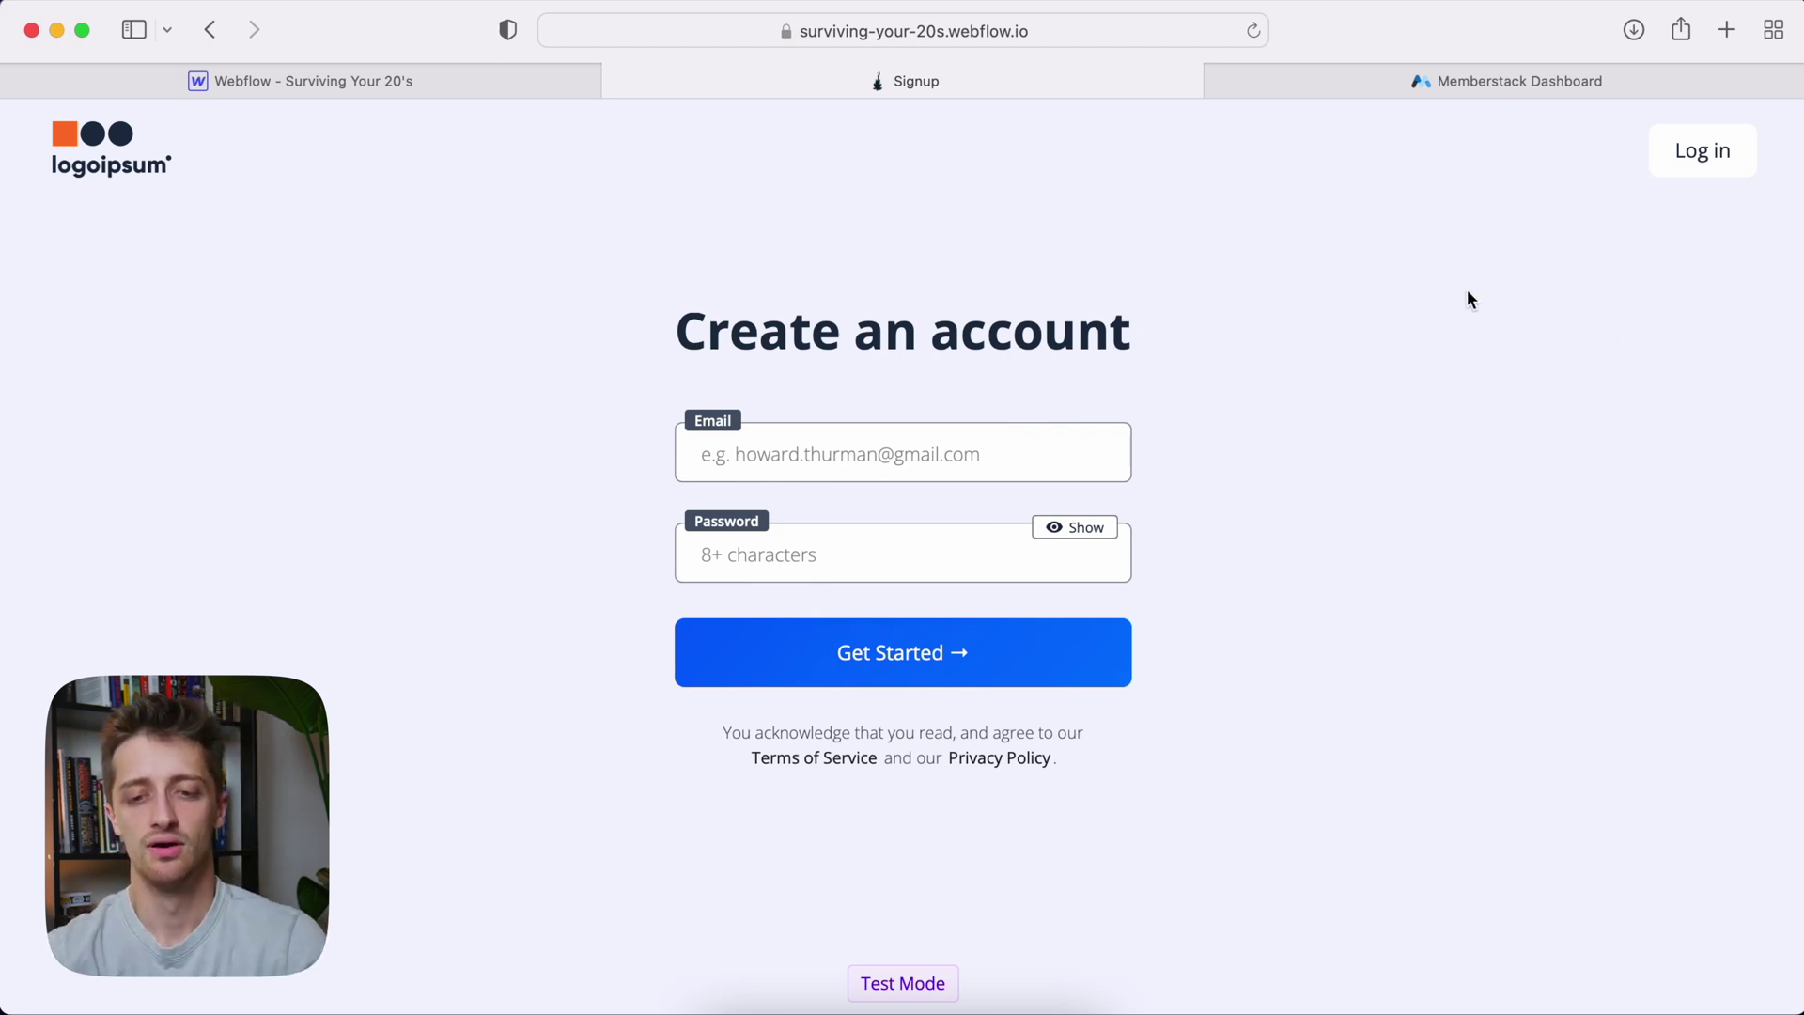
click(1035, 441)
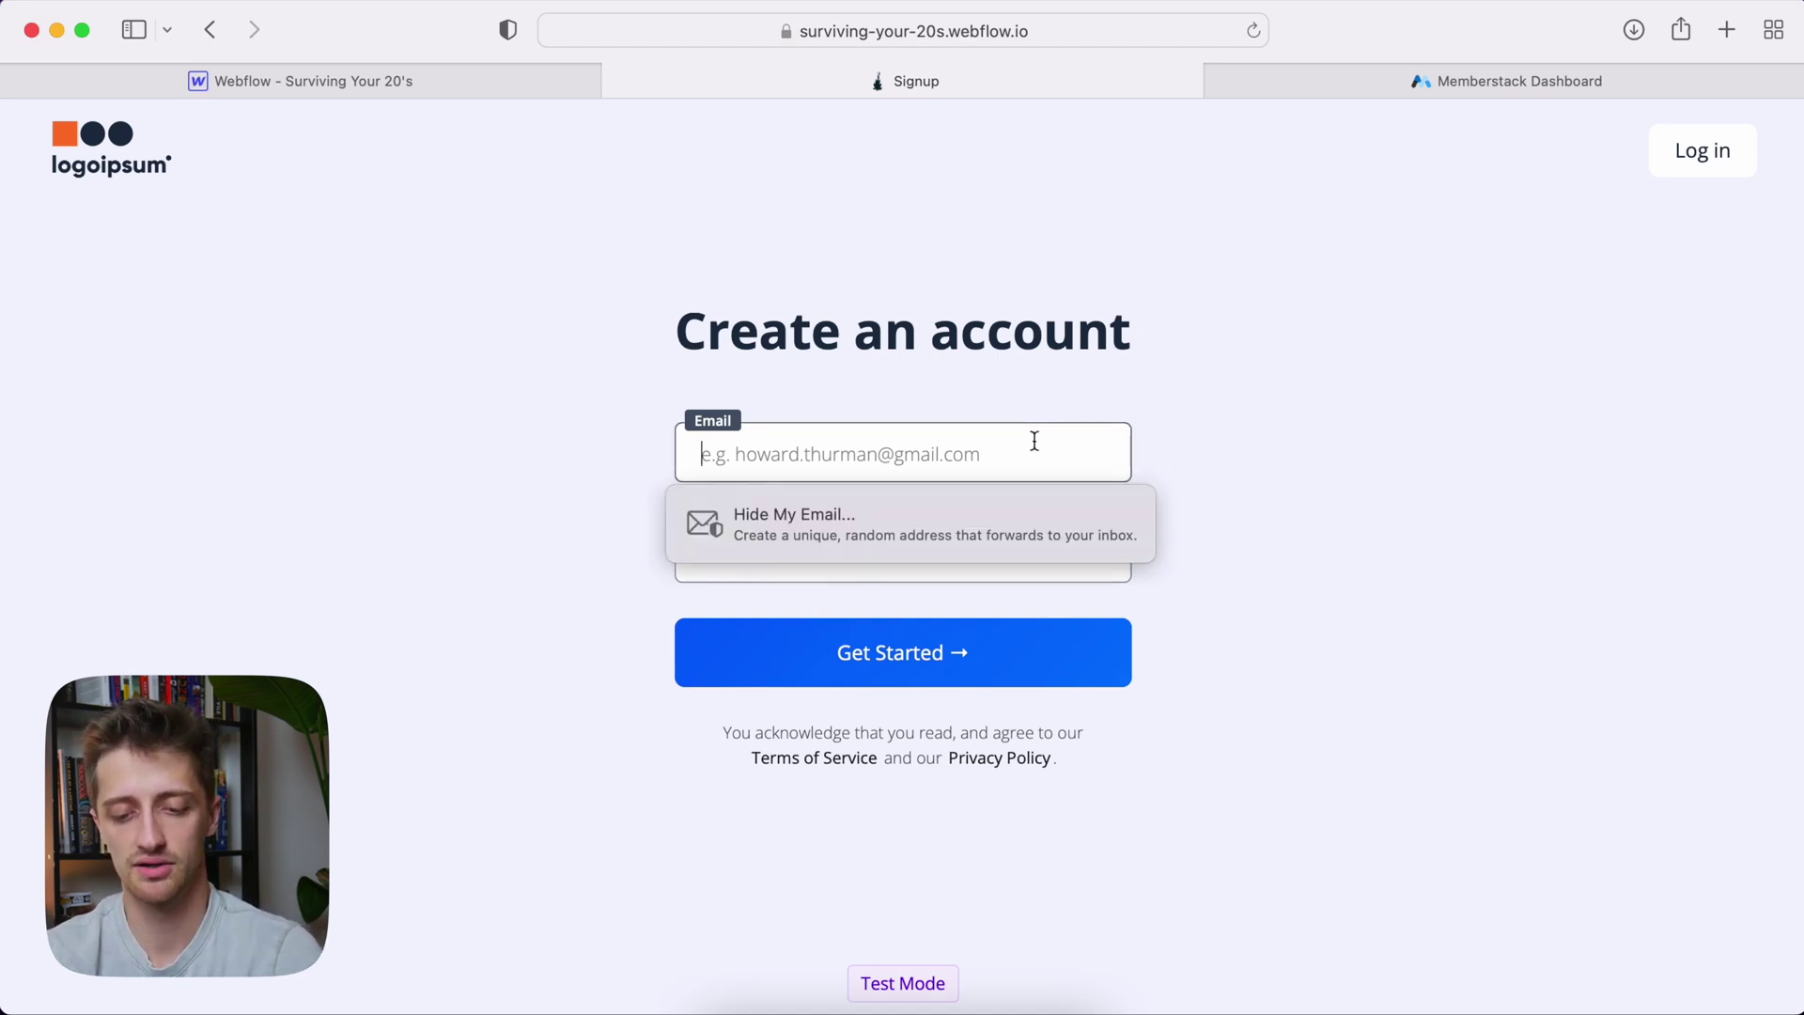
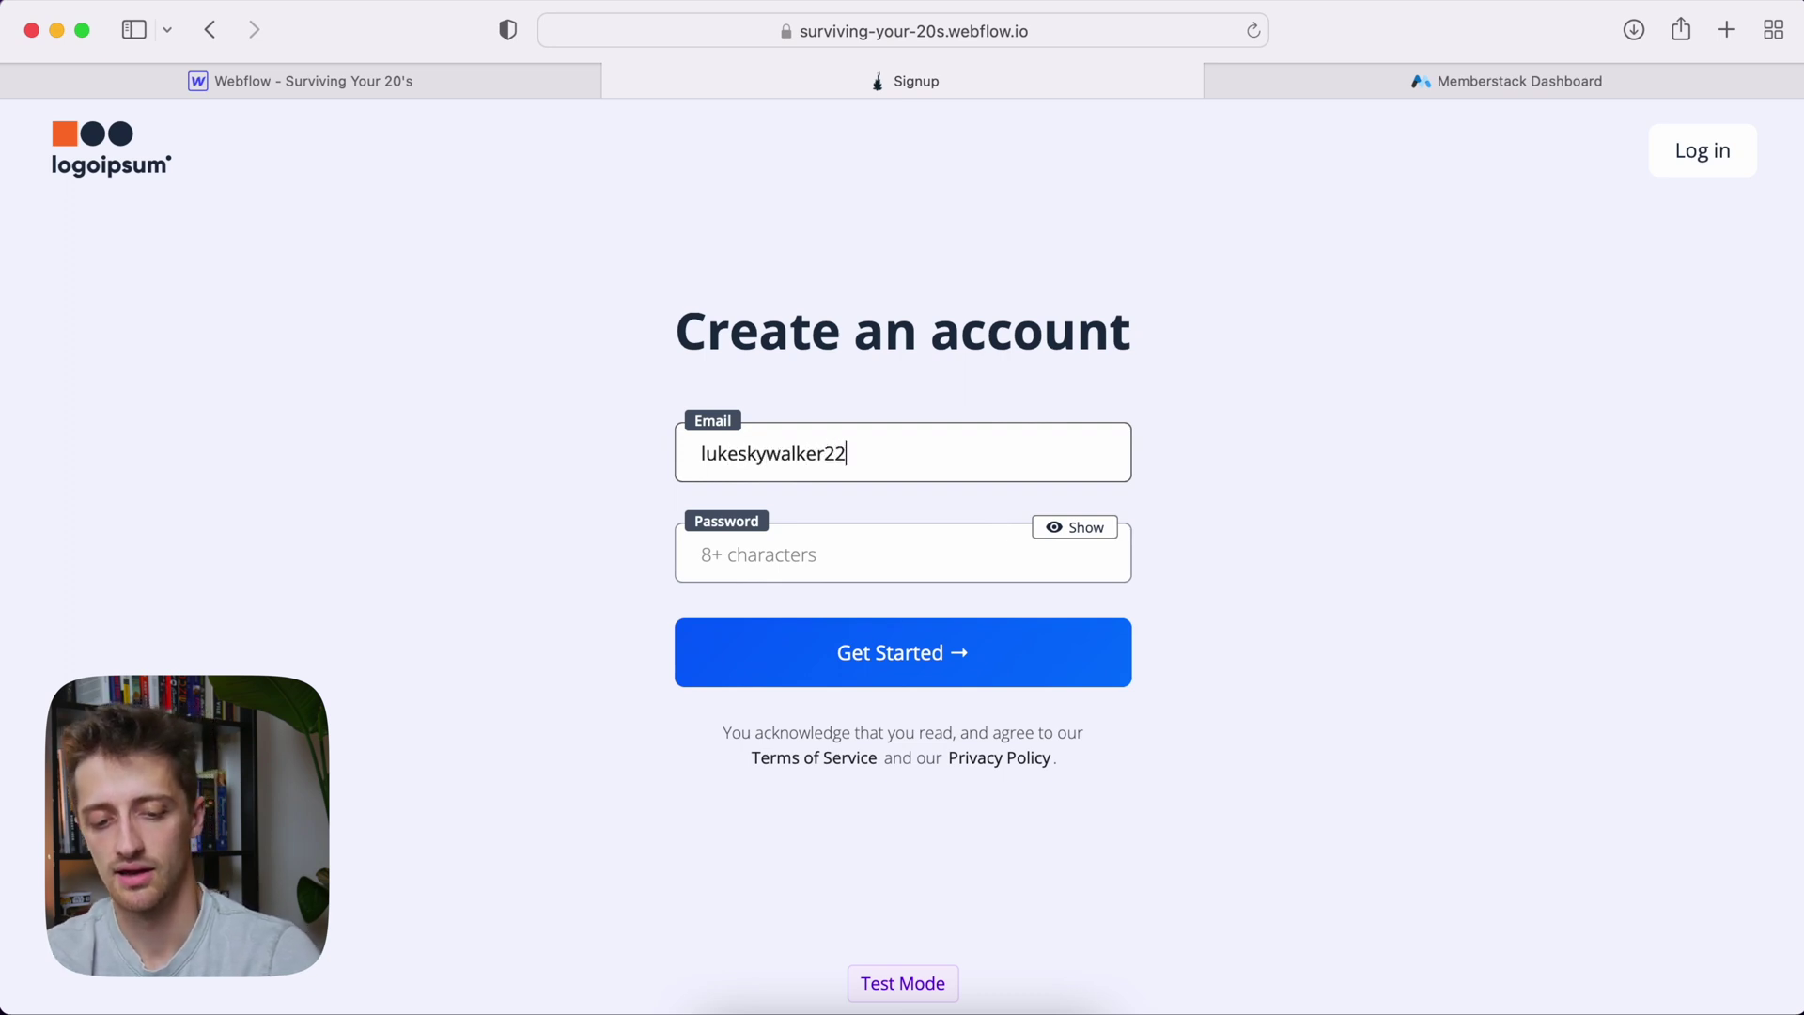
key(Tab)
text(••••••••••••)
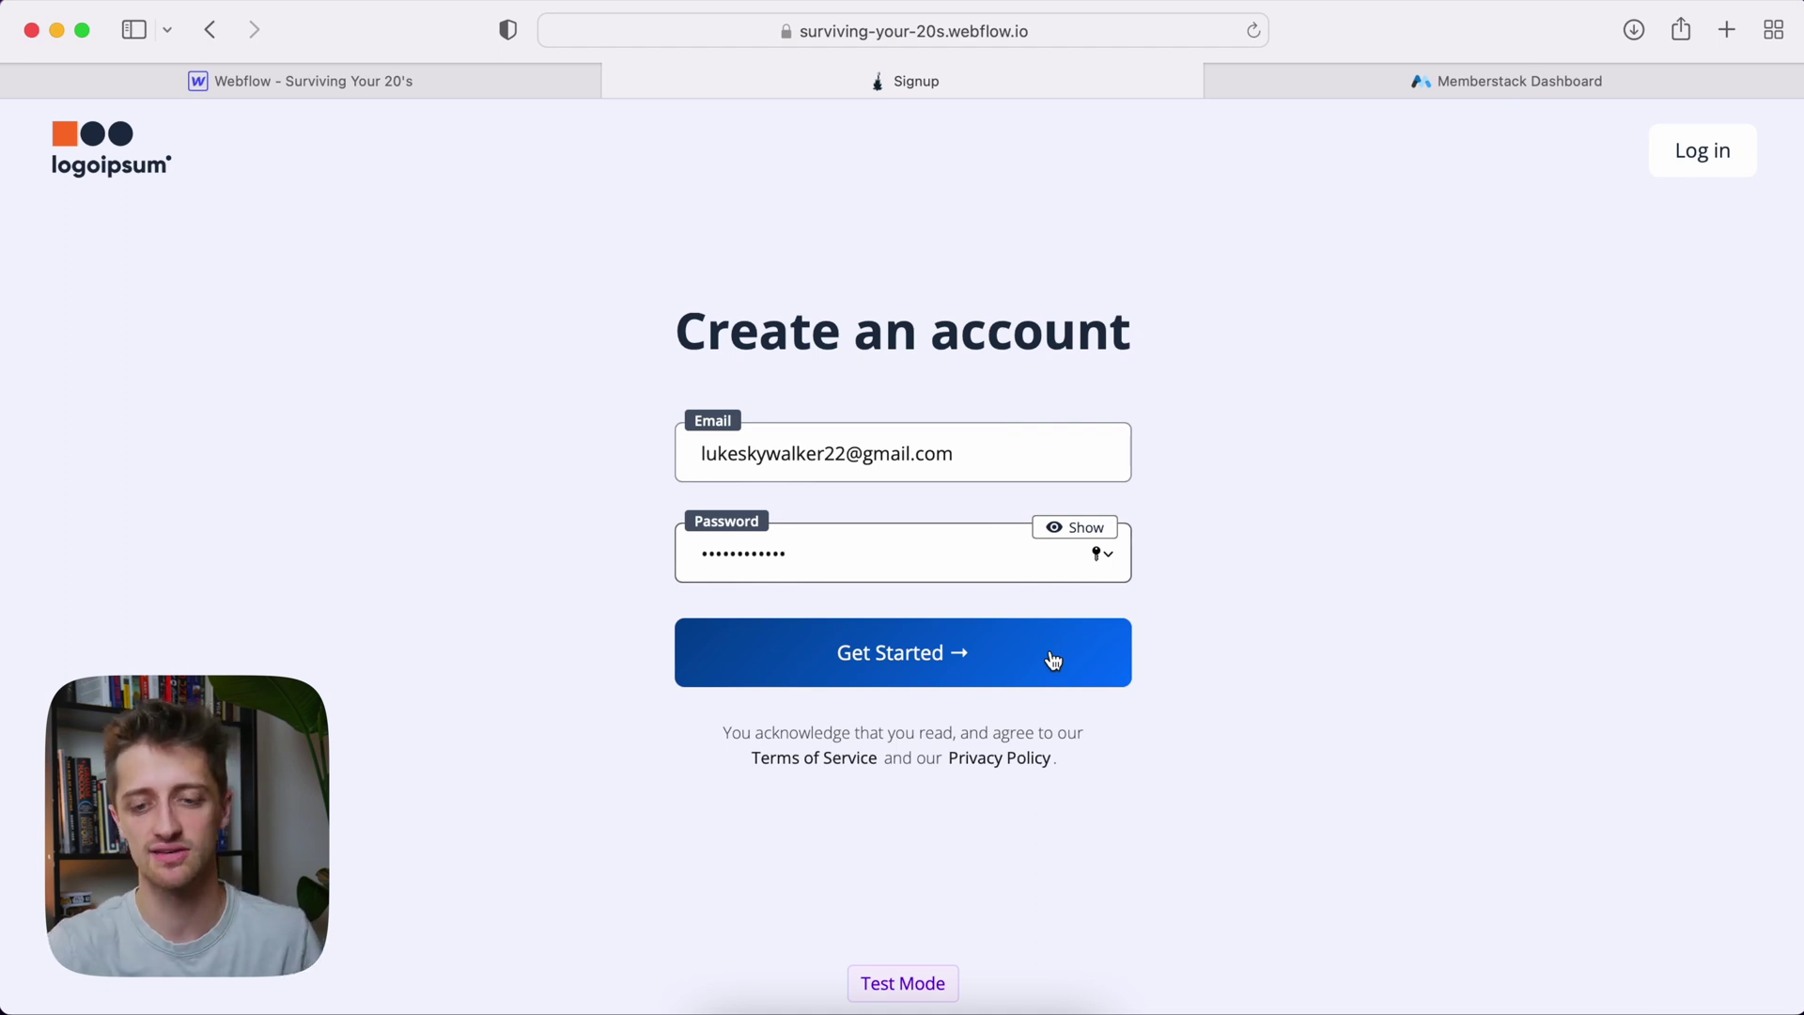
click(1053, 660)
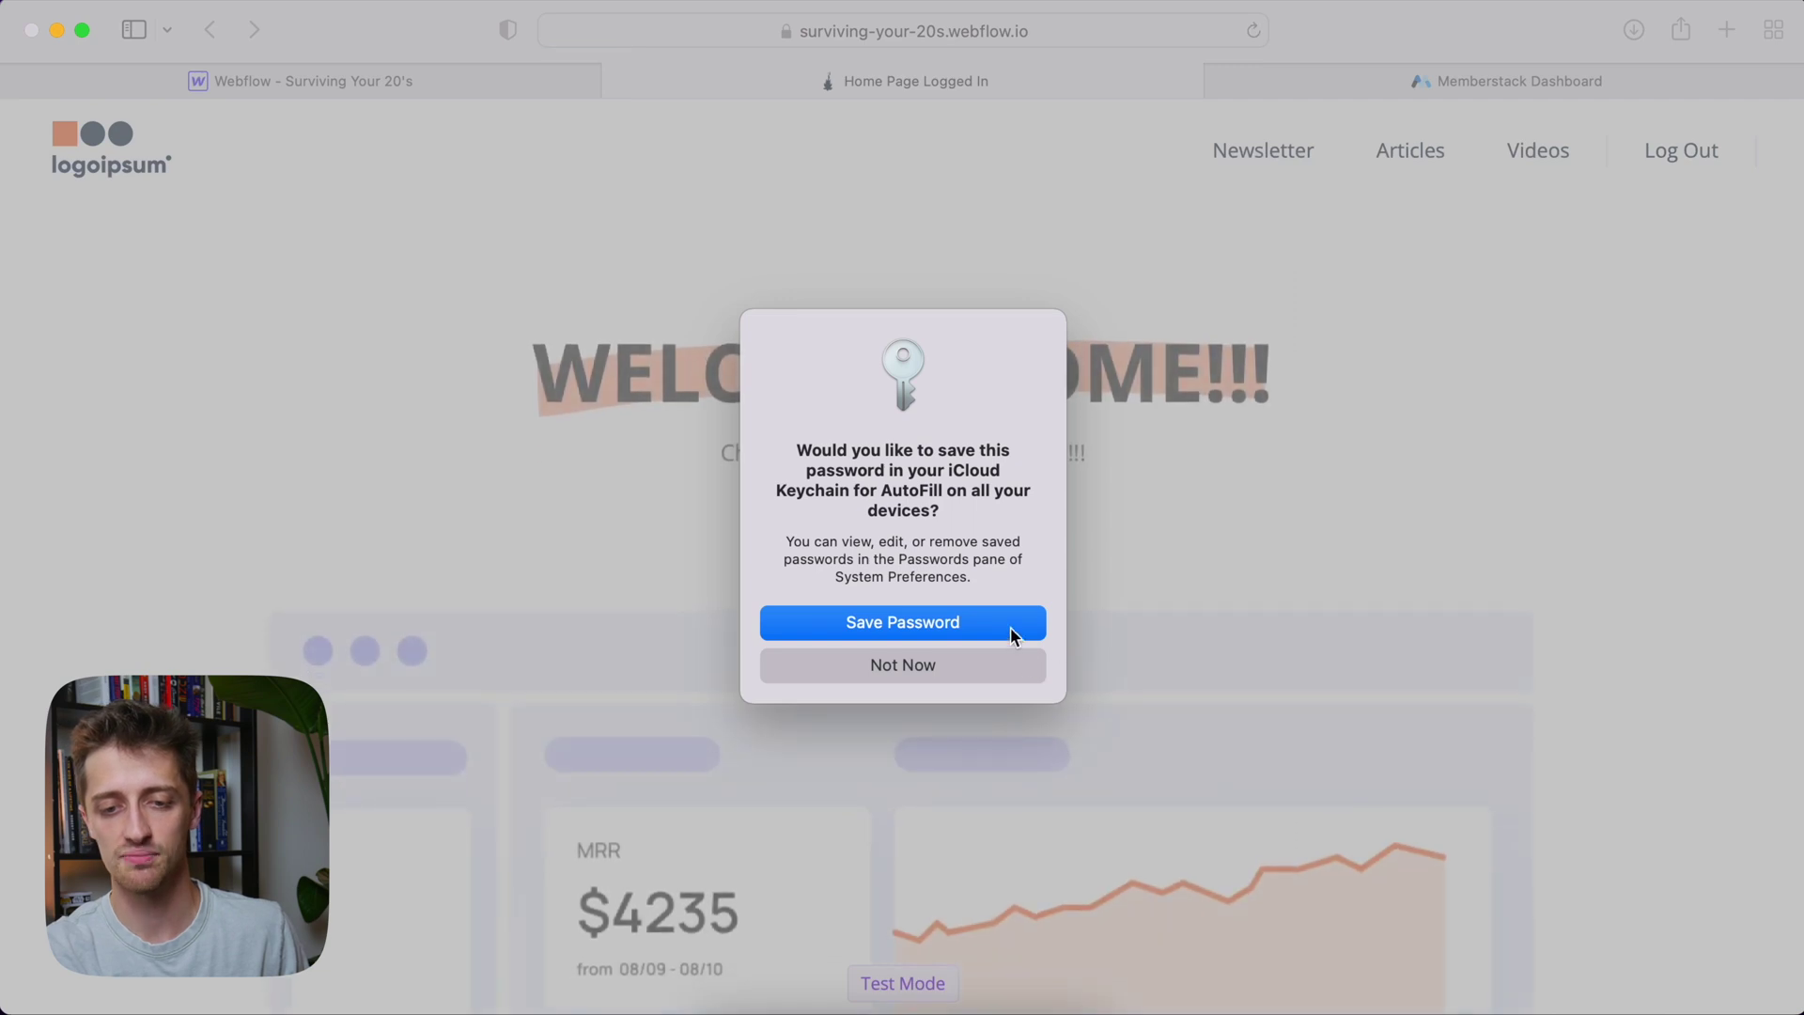
click(1012, 627)
scroll(1144, 516, down, 5)
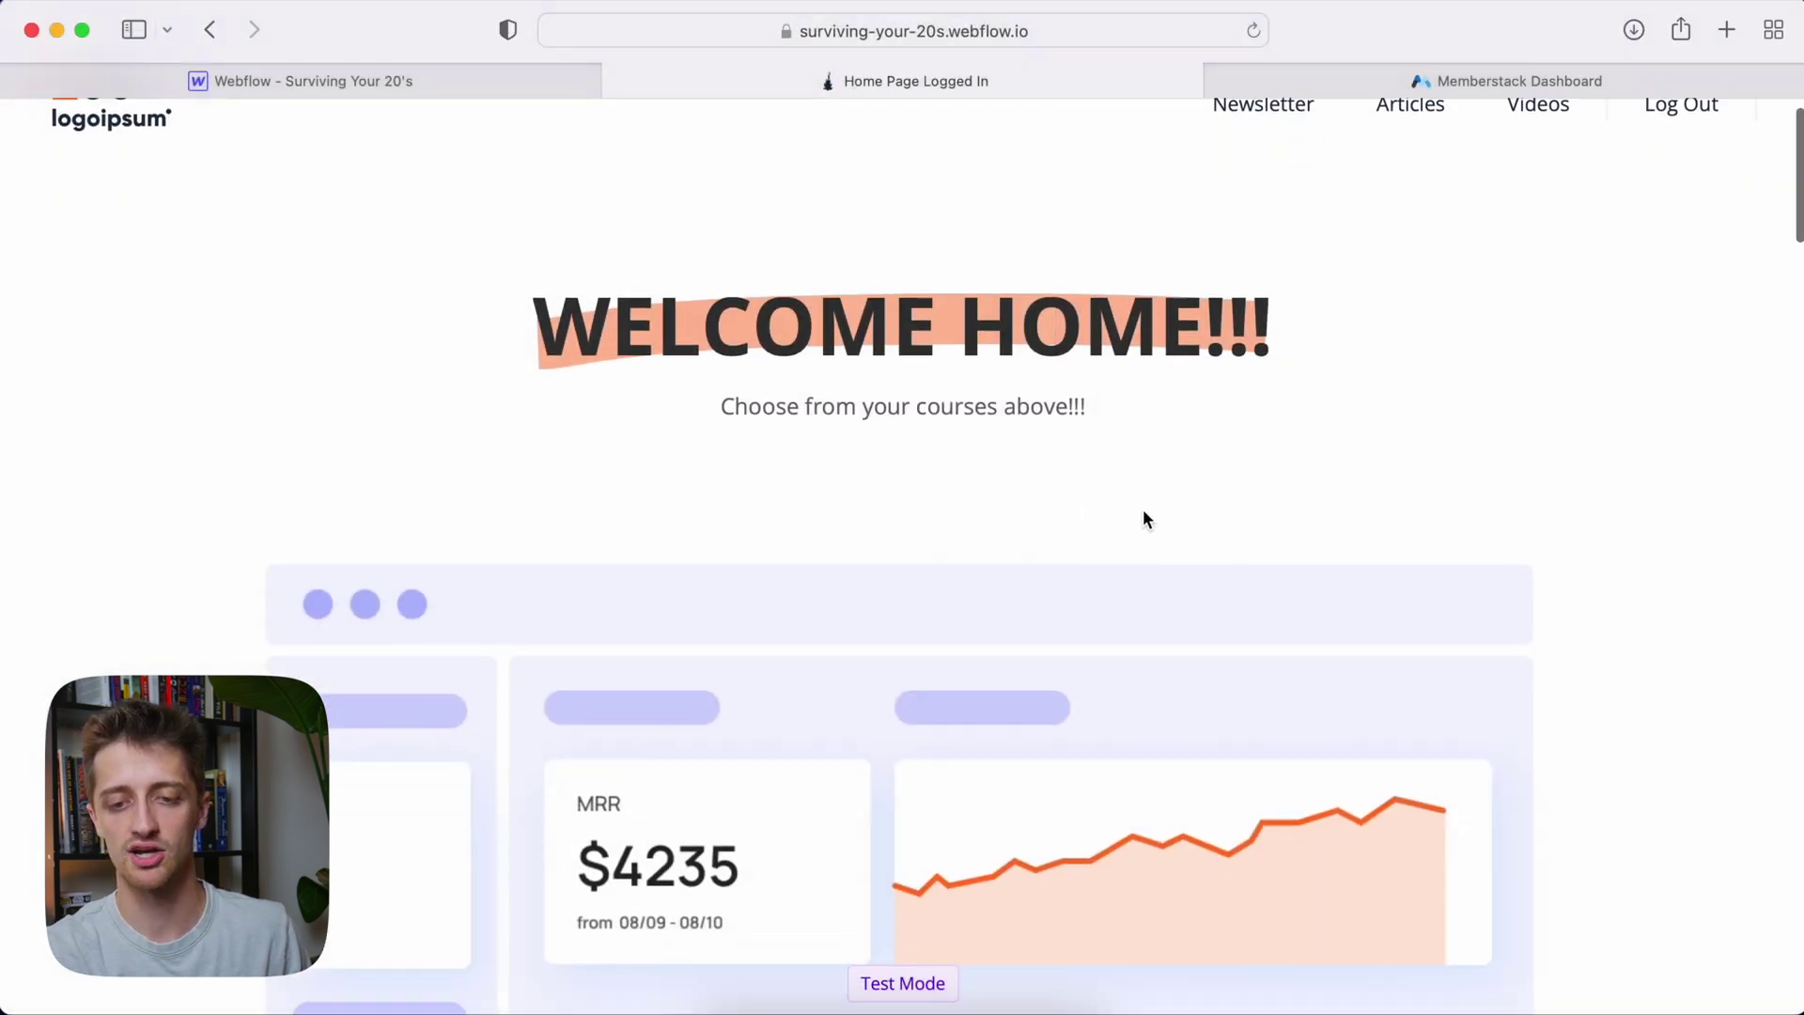
scroll(1144, 516, up, 5)
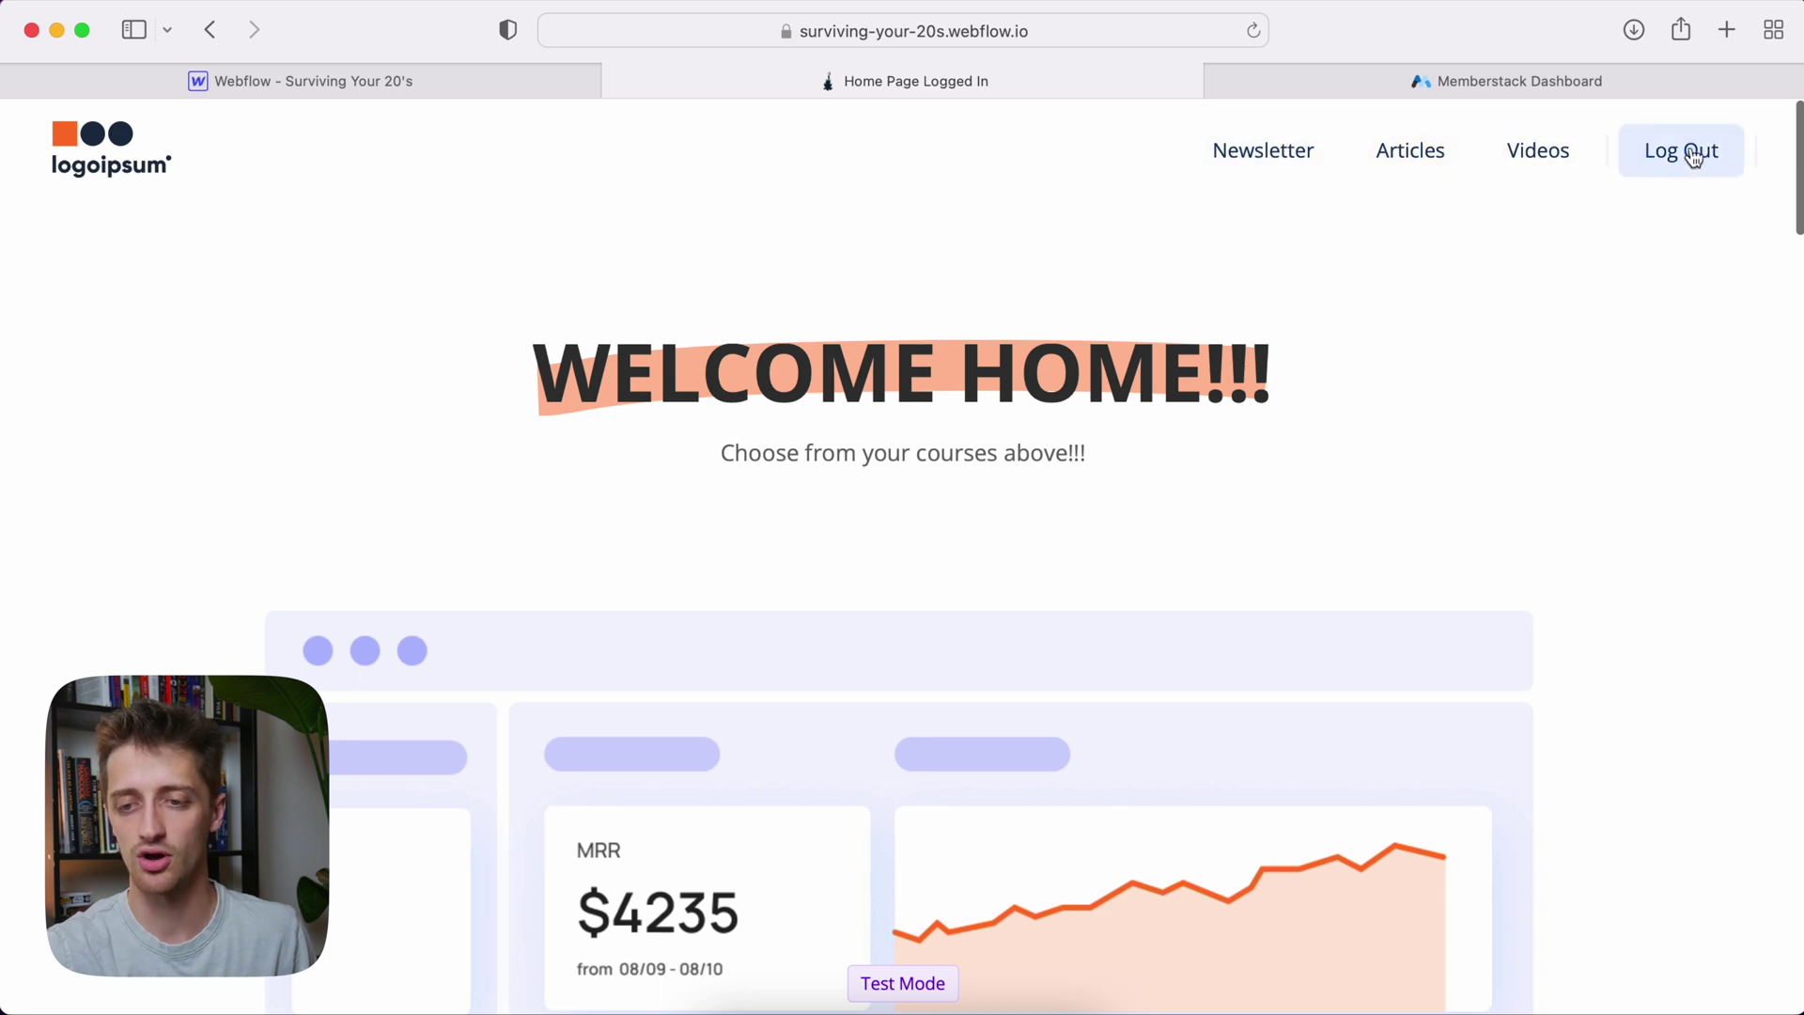
click(1283, 169)
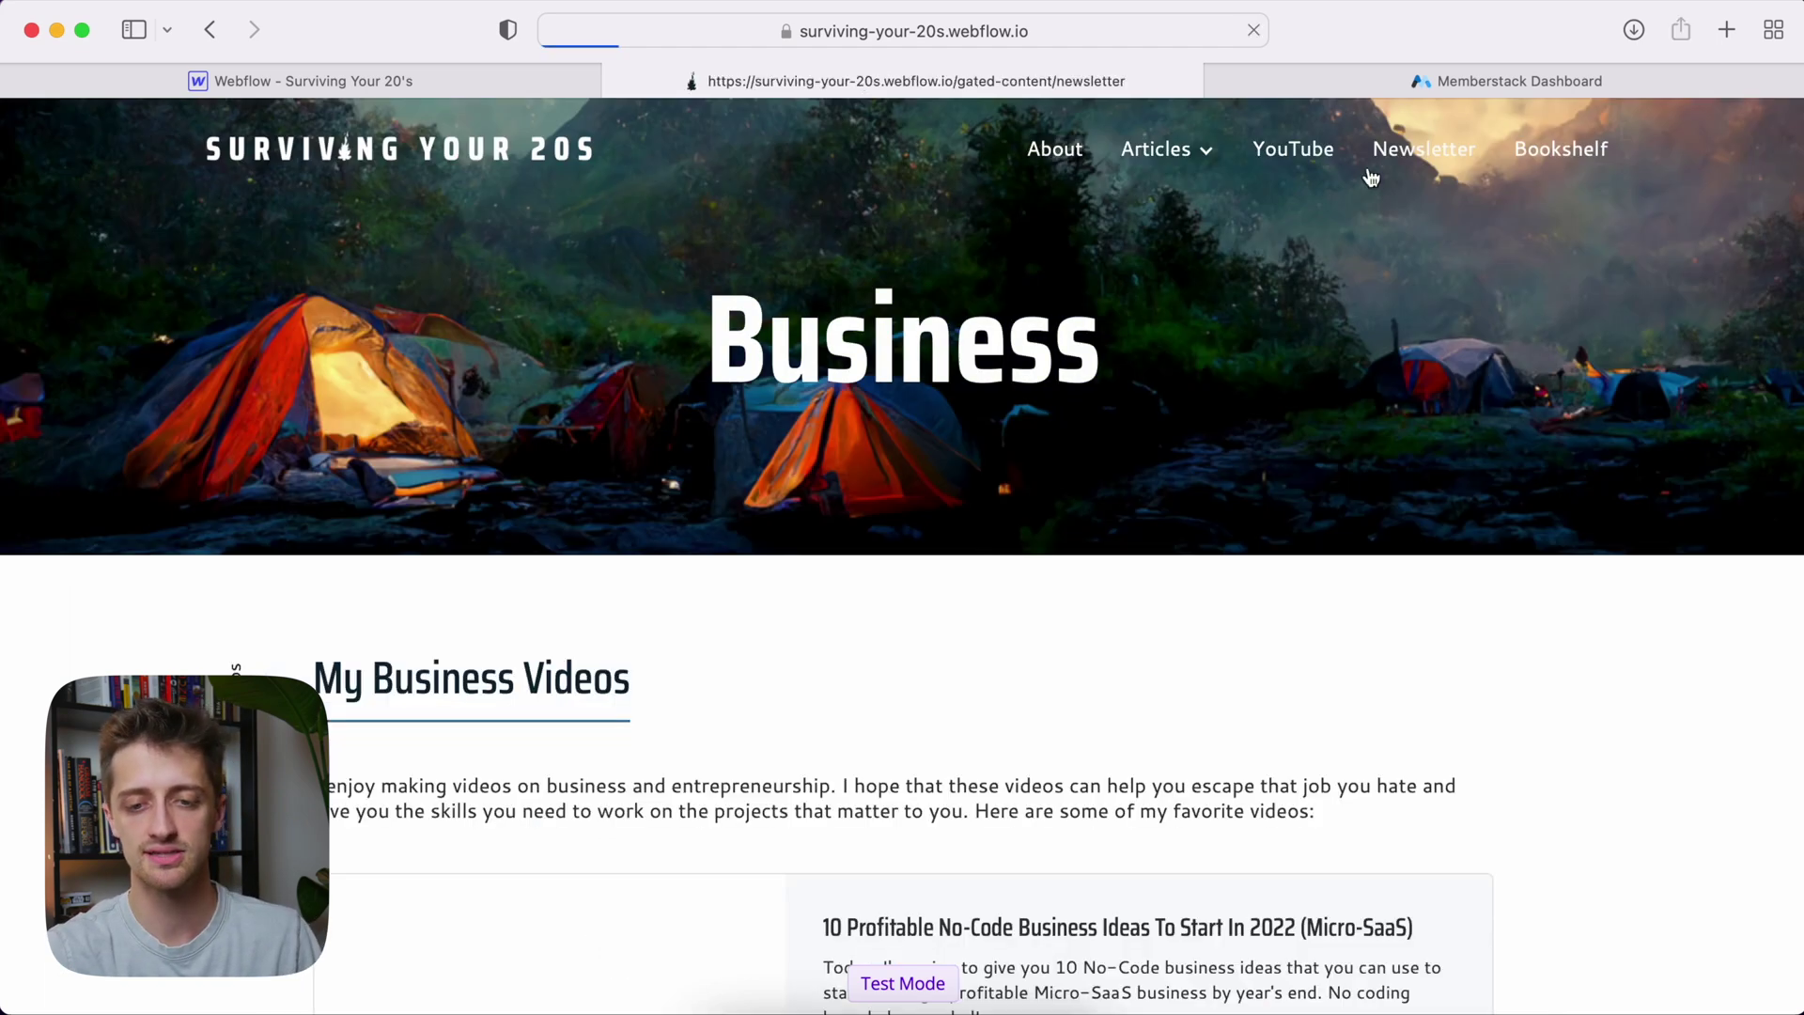
scroll(1282, 532, down, 2)
scroll(1282, 530, up, 2)
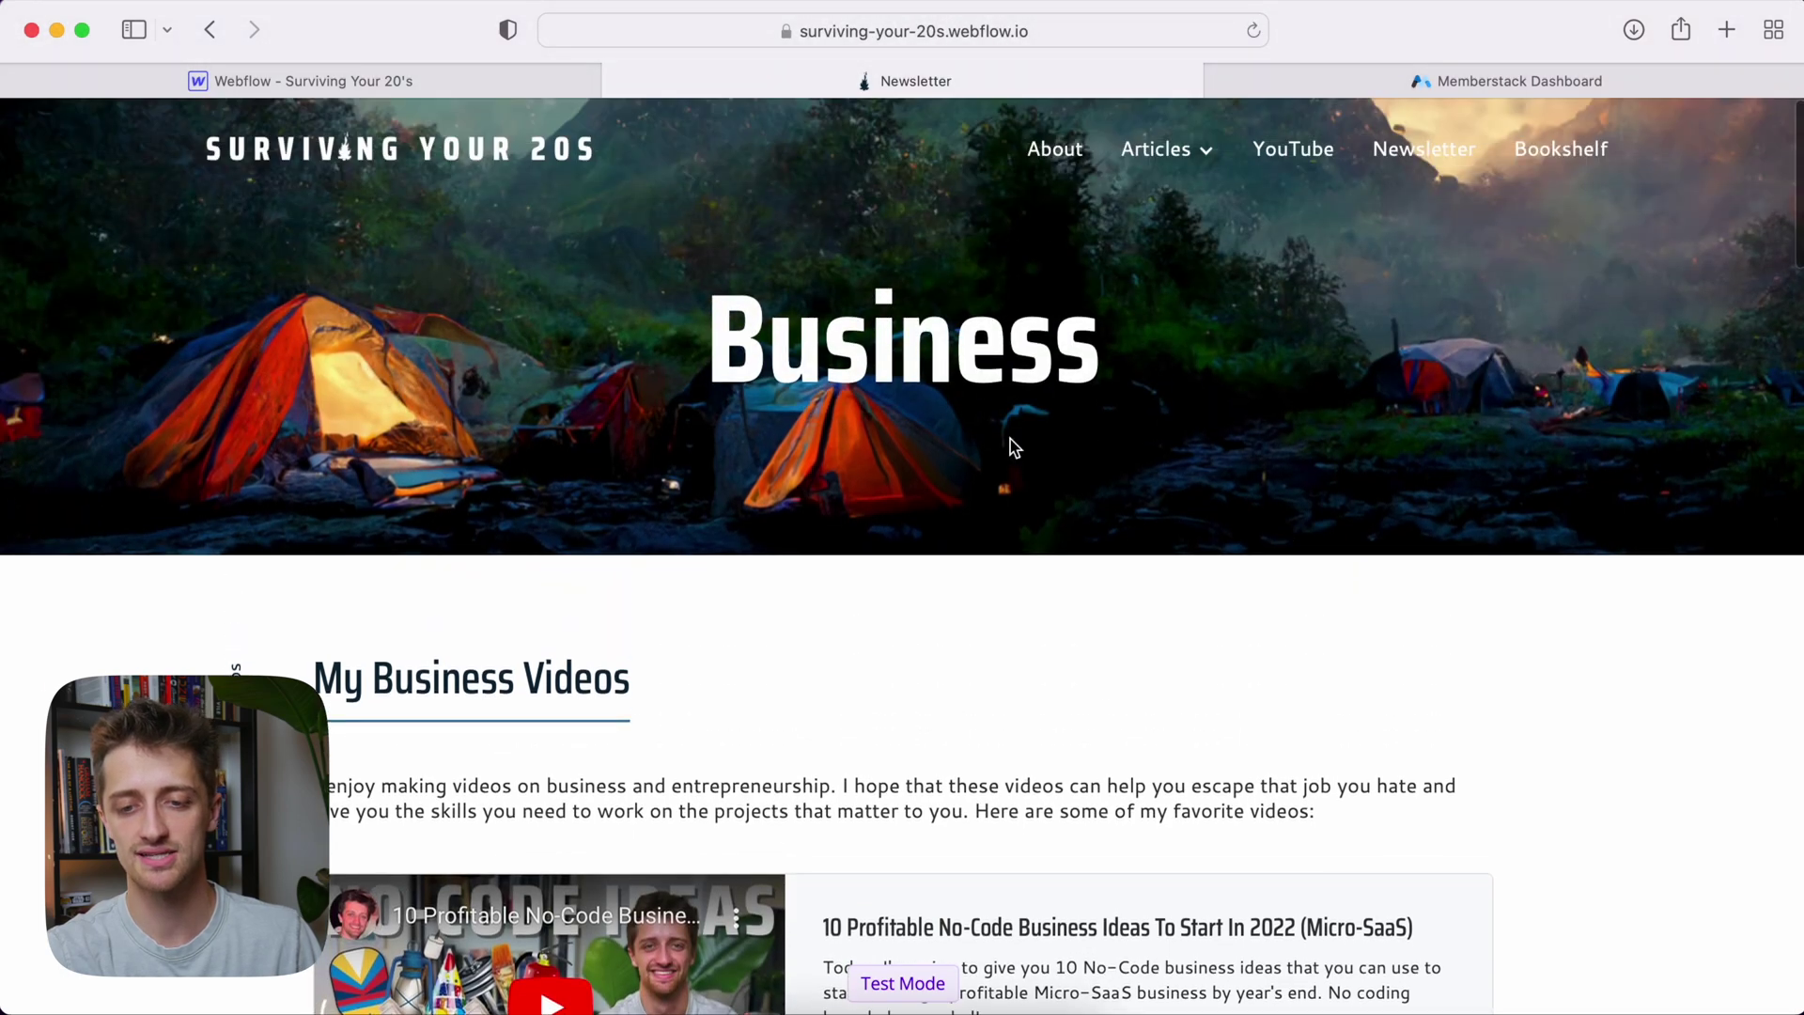
scroll(1009, 437, down, 5)
scroll(1008, 436, up, 5)
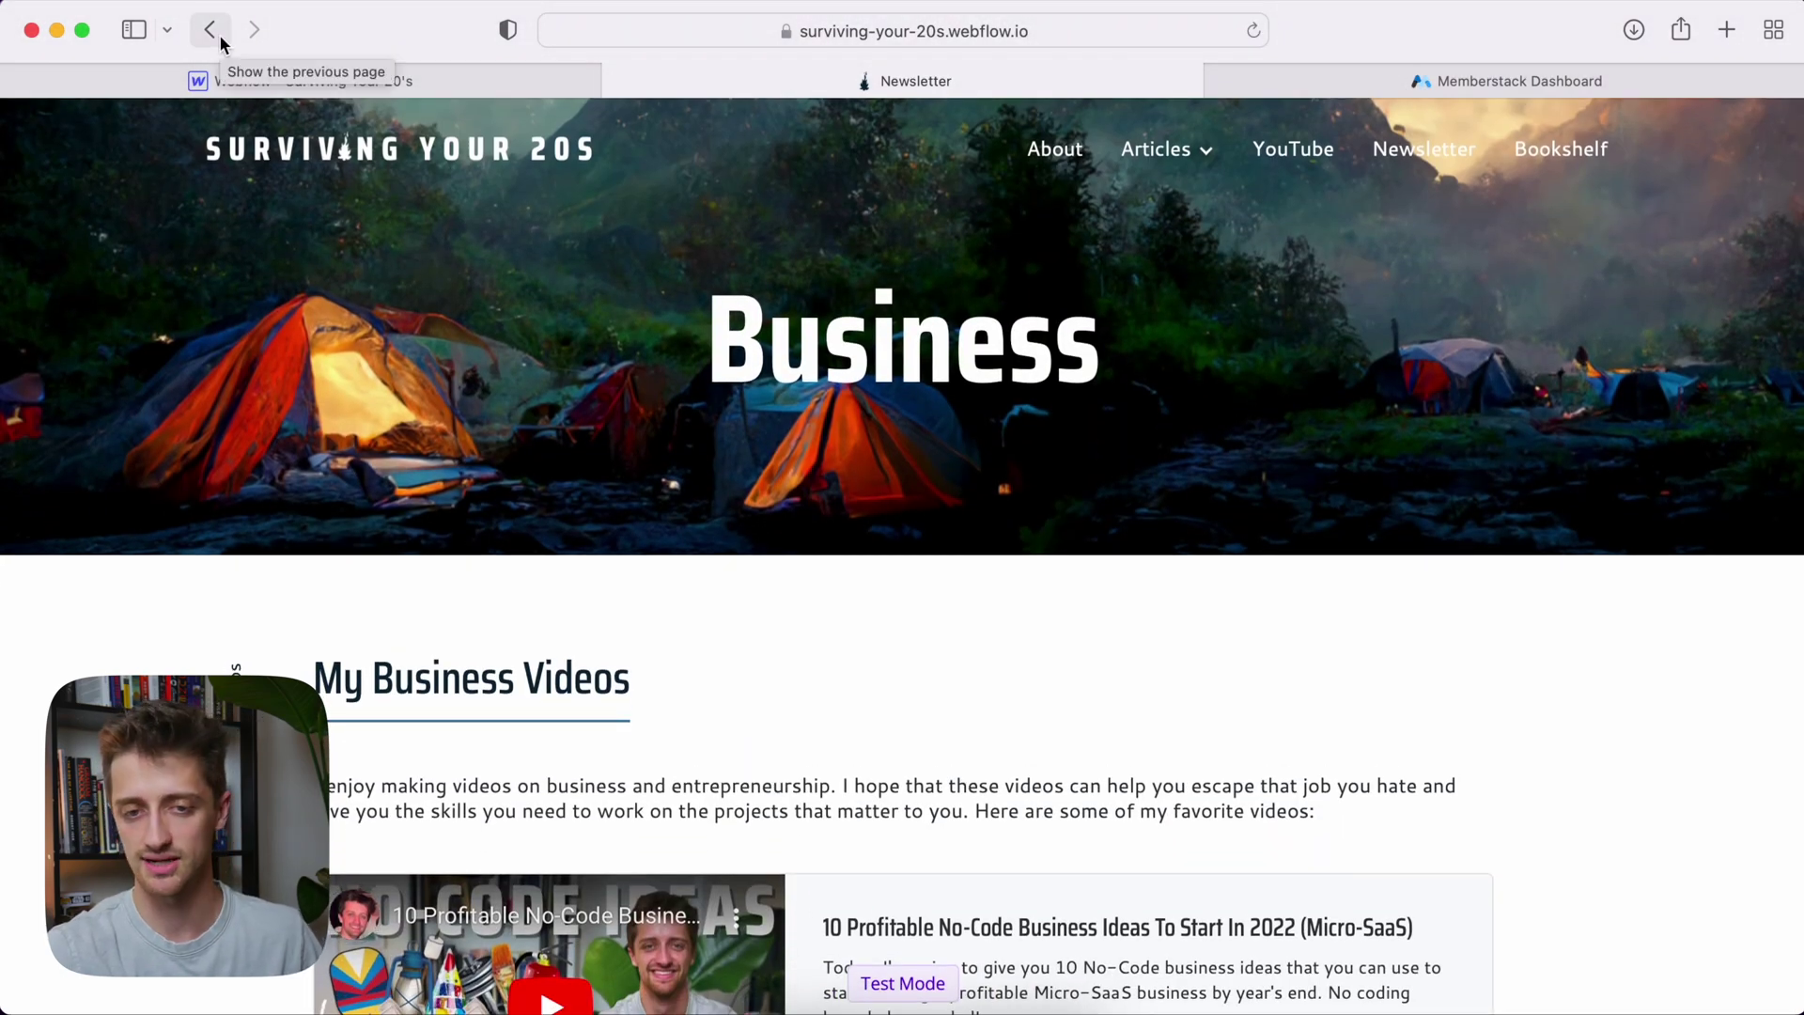
click(219, 35)
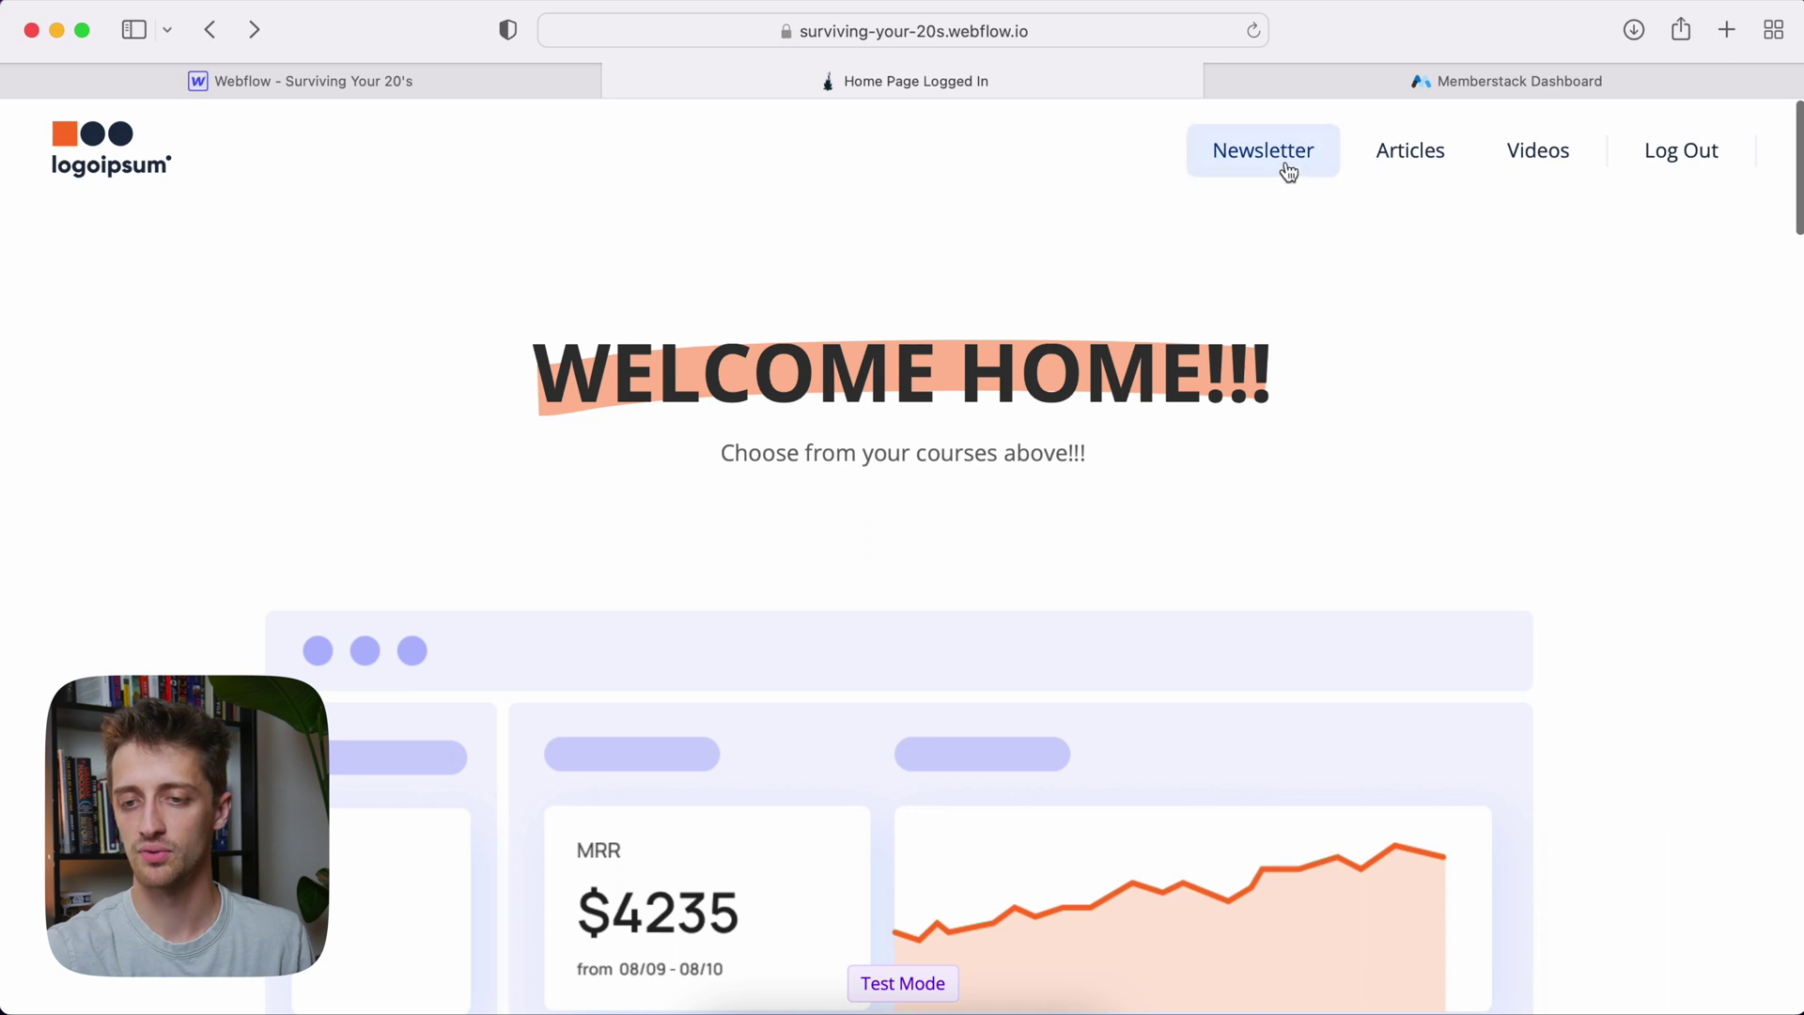
Log the test member out and confirm Course Content is blocked while logged out
click(1696, 175)
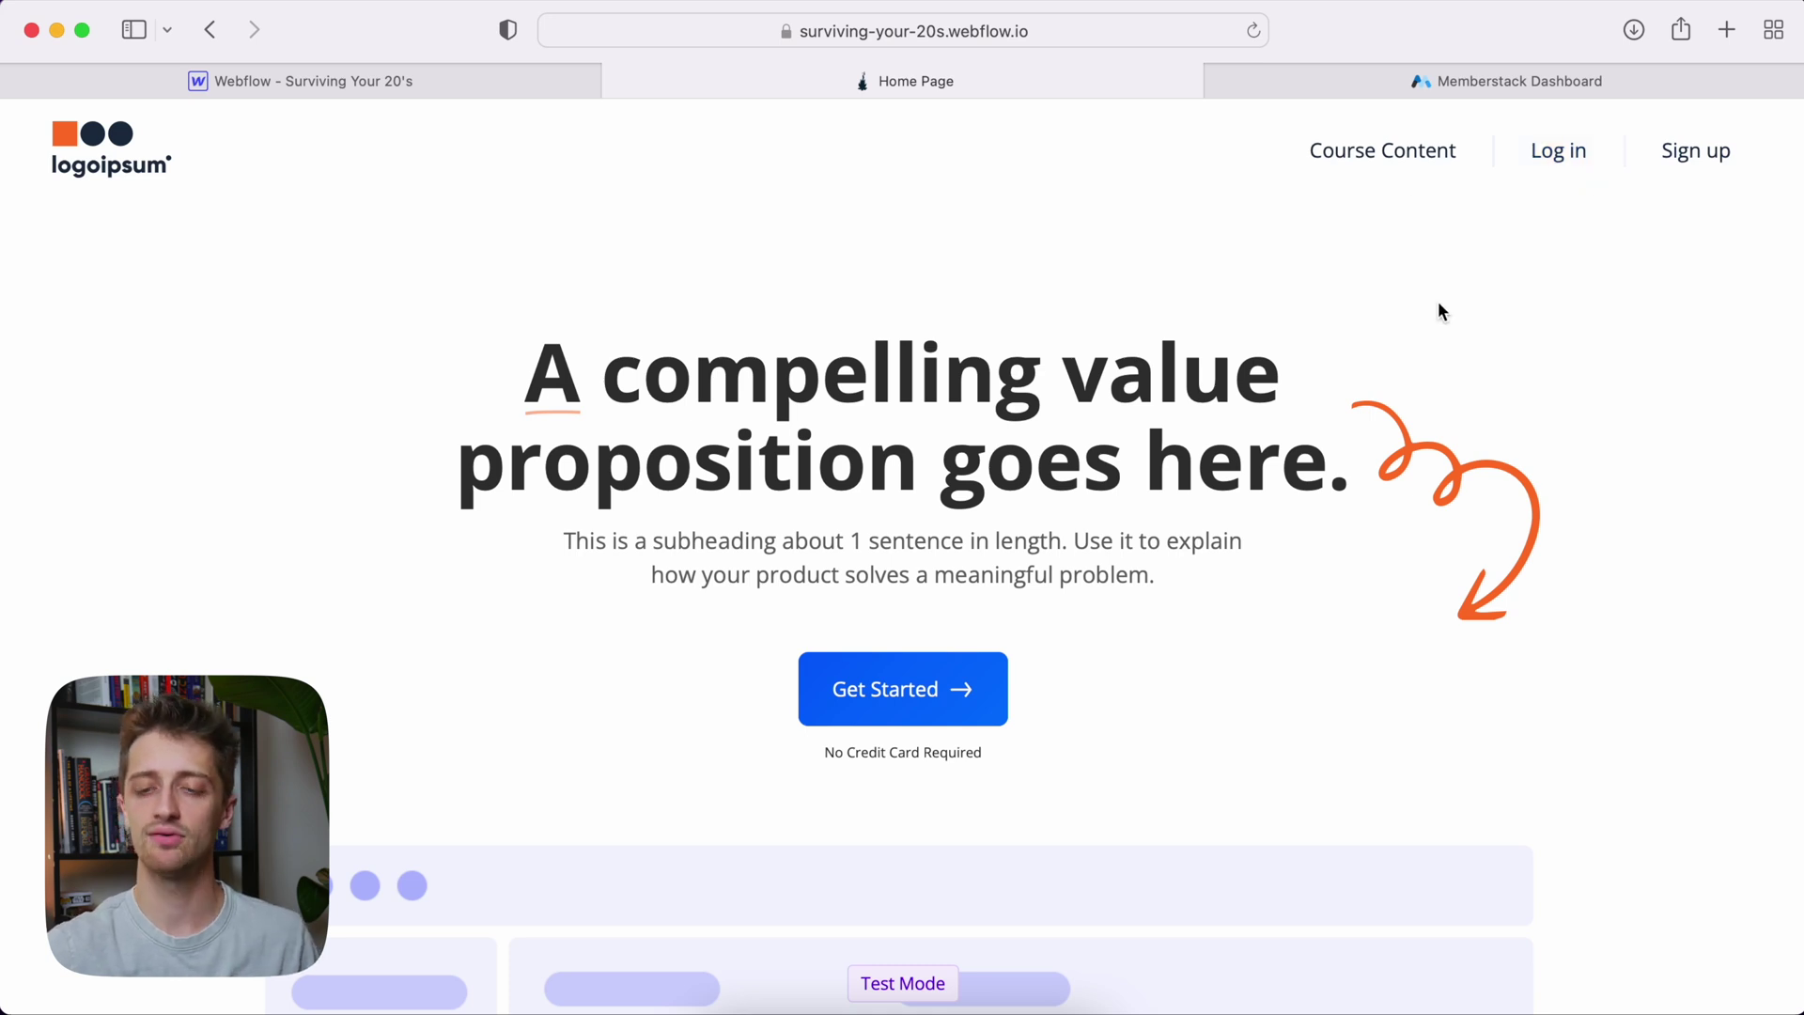
click(1430, 172)
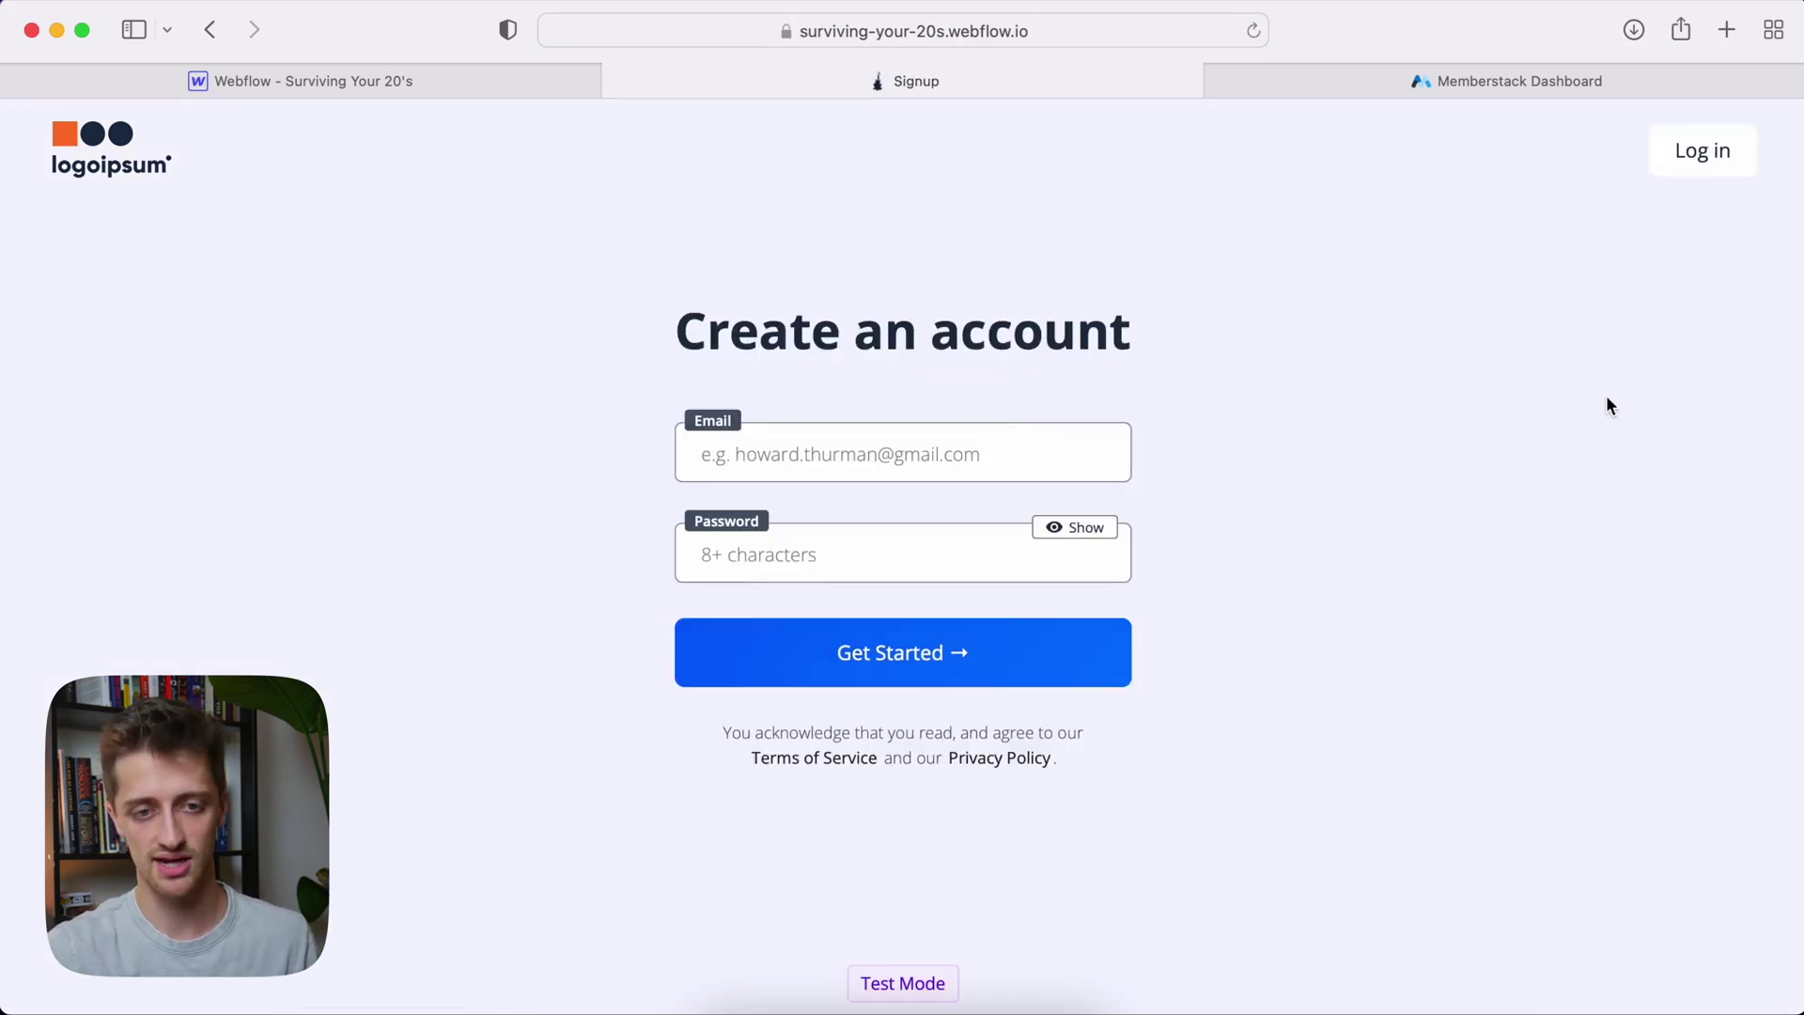
click(1719, 174)
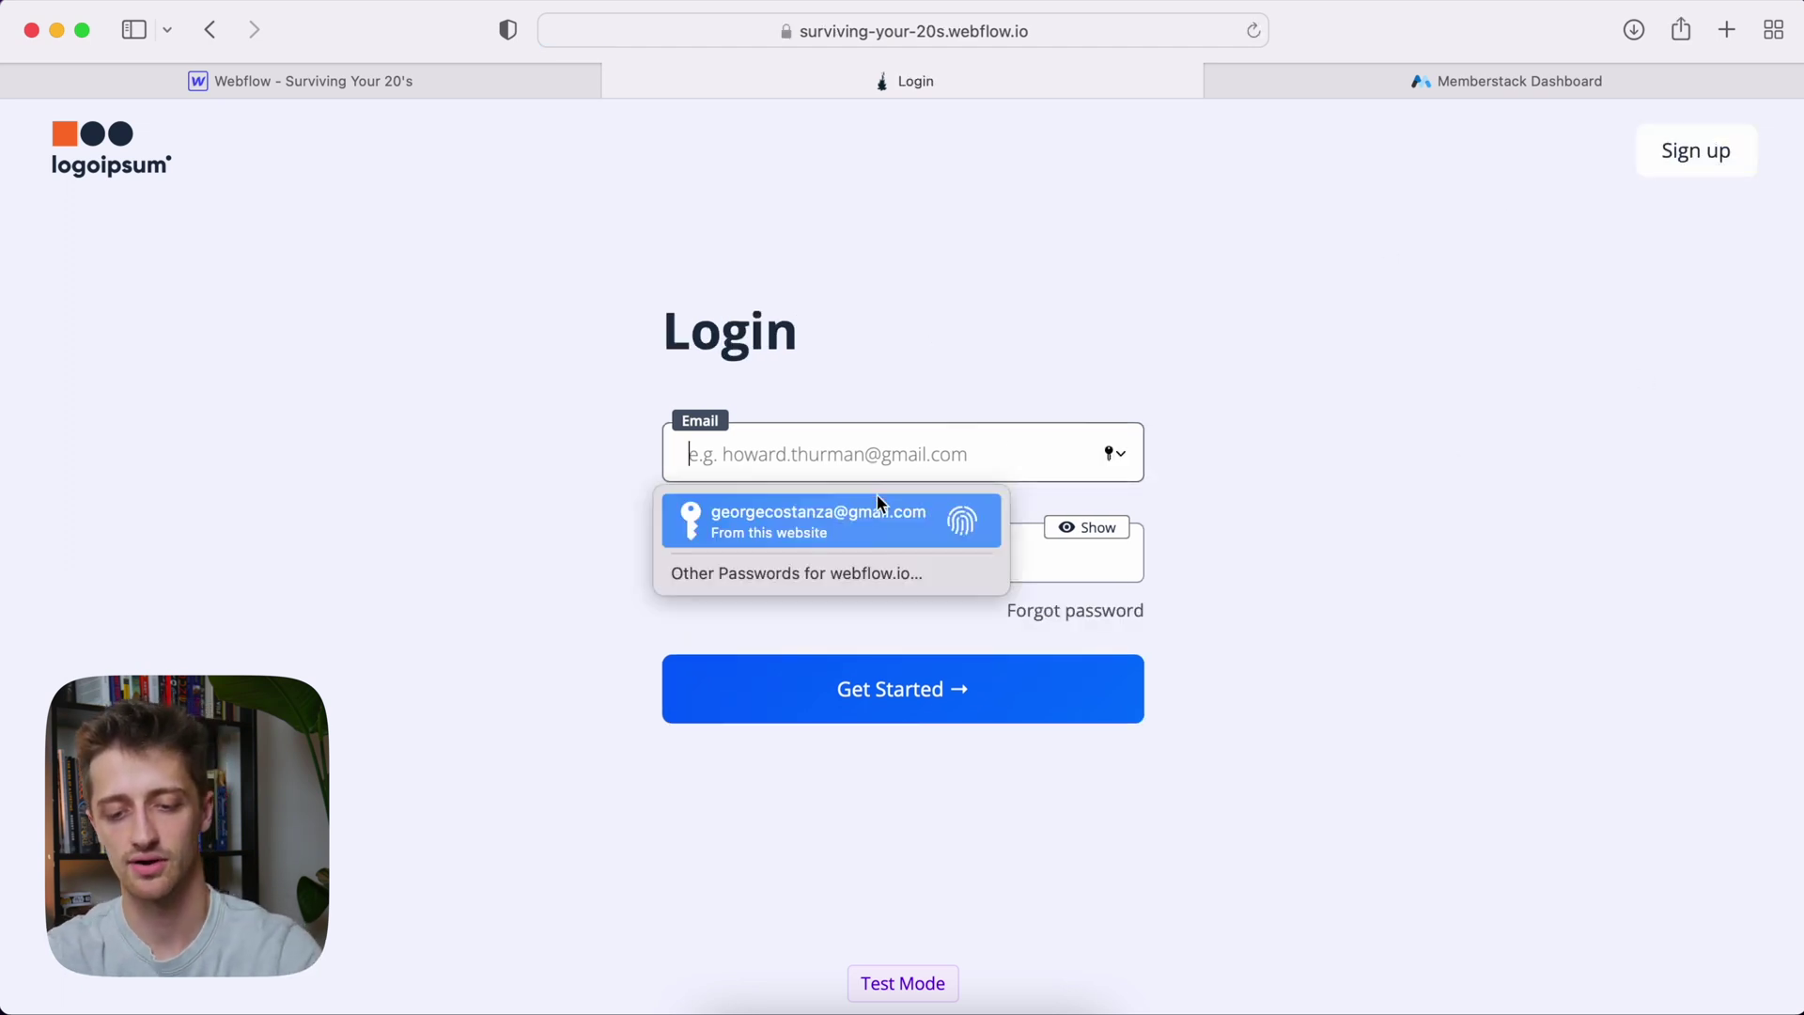
Log back in with the saved test account, open the Newsletter page, then log out again
text(luk)
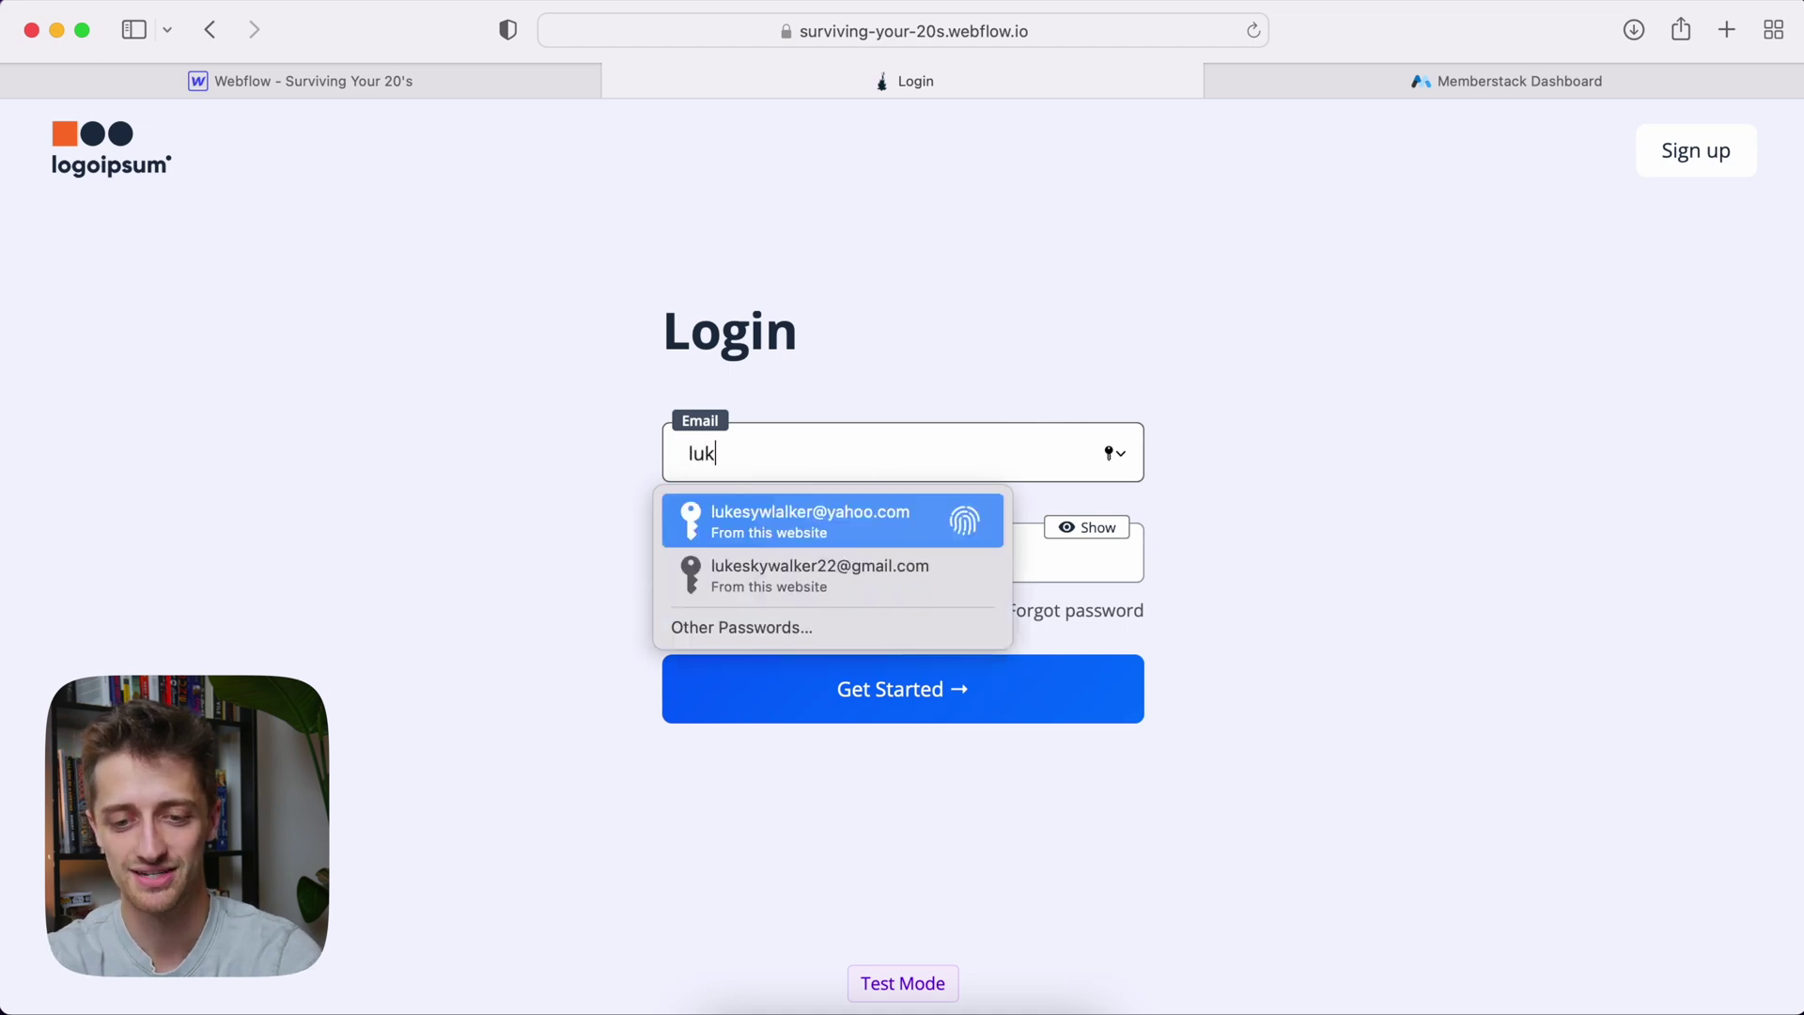
click(888, 576)
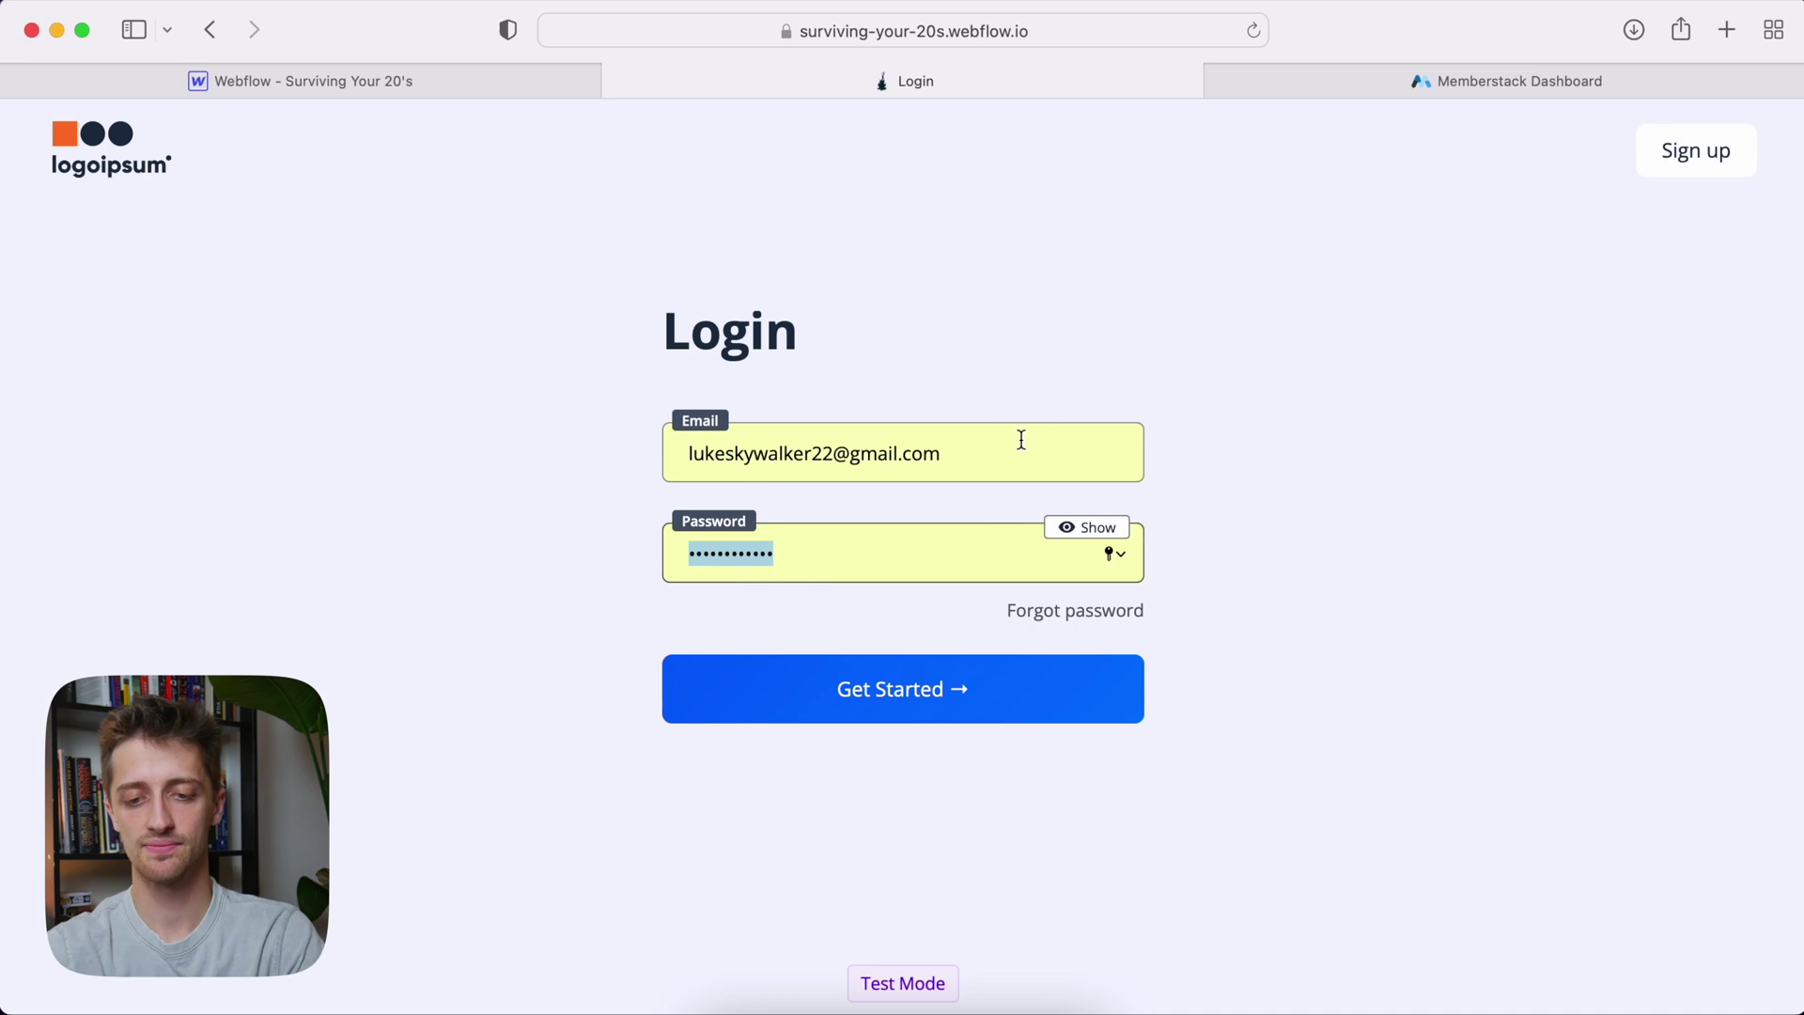
click(987, 700)
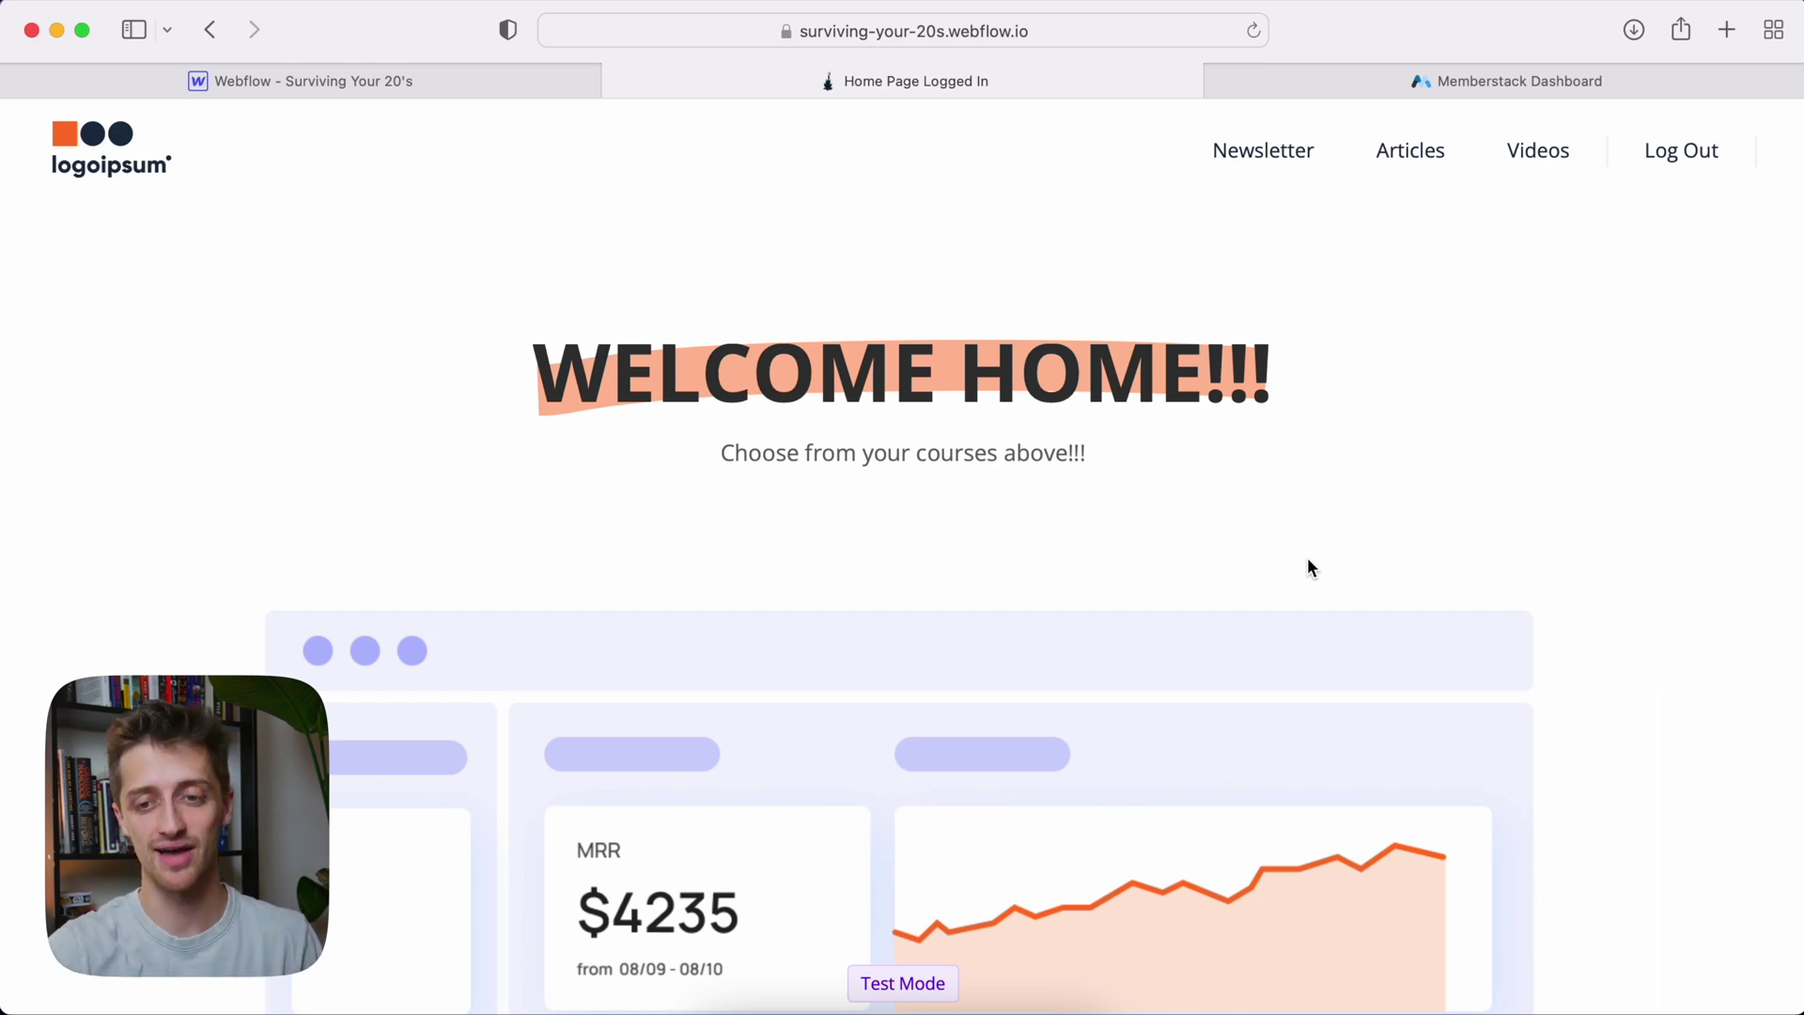
click(1222, 146)
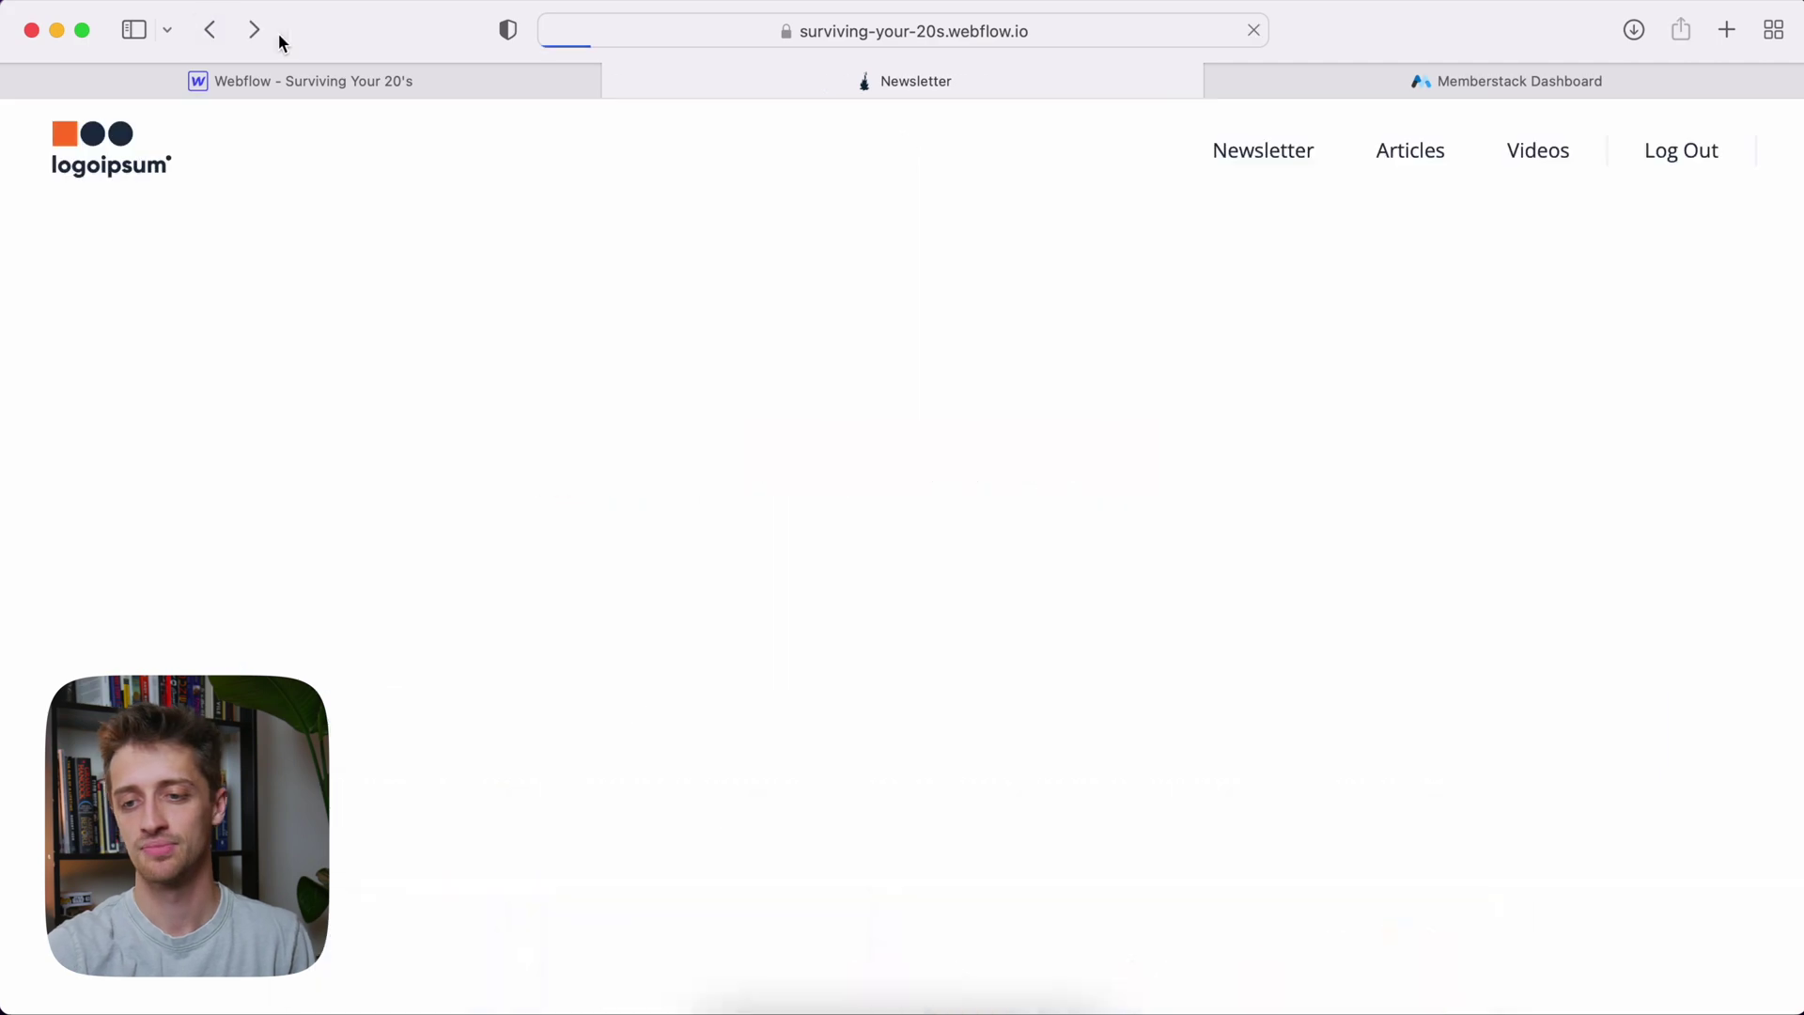
click(1668, 167)
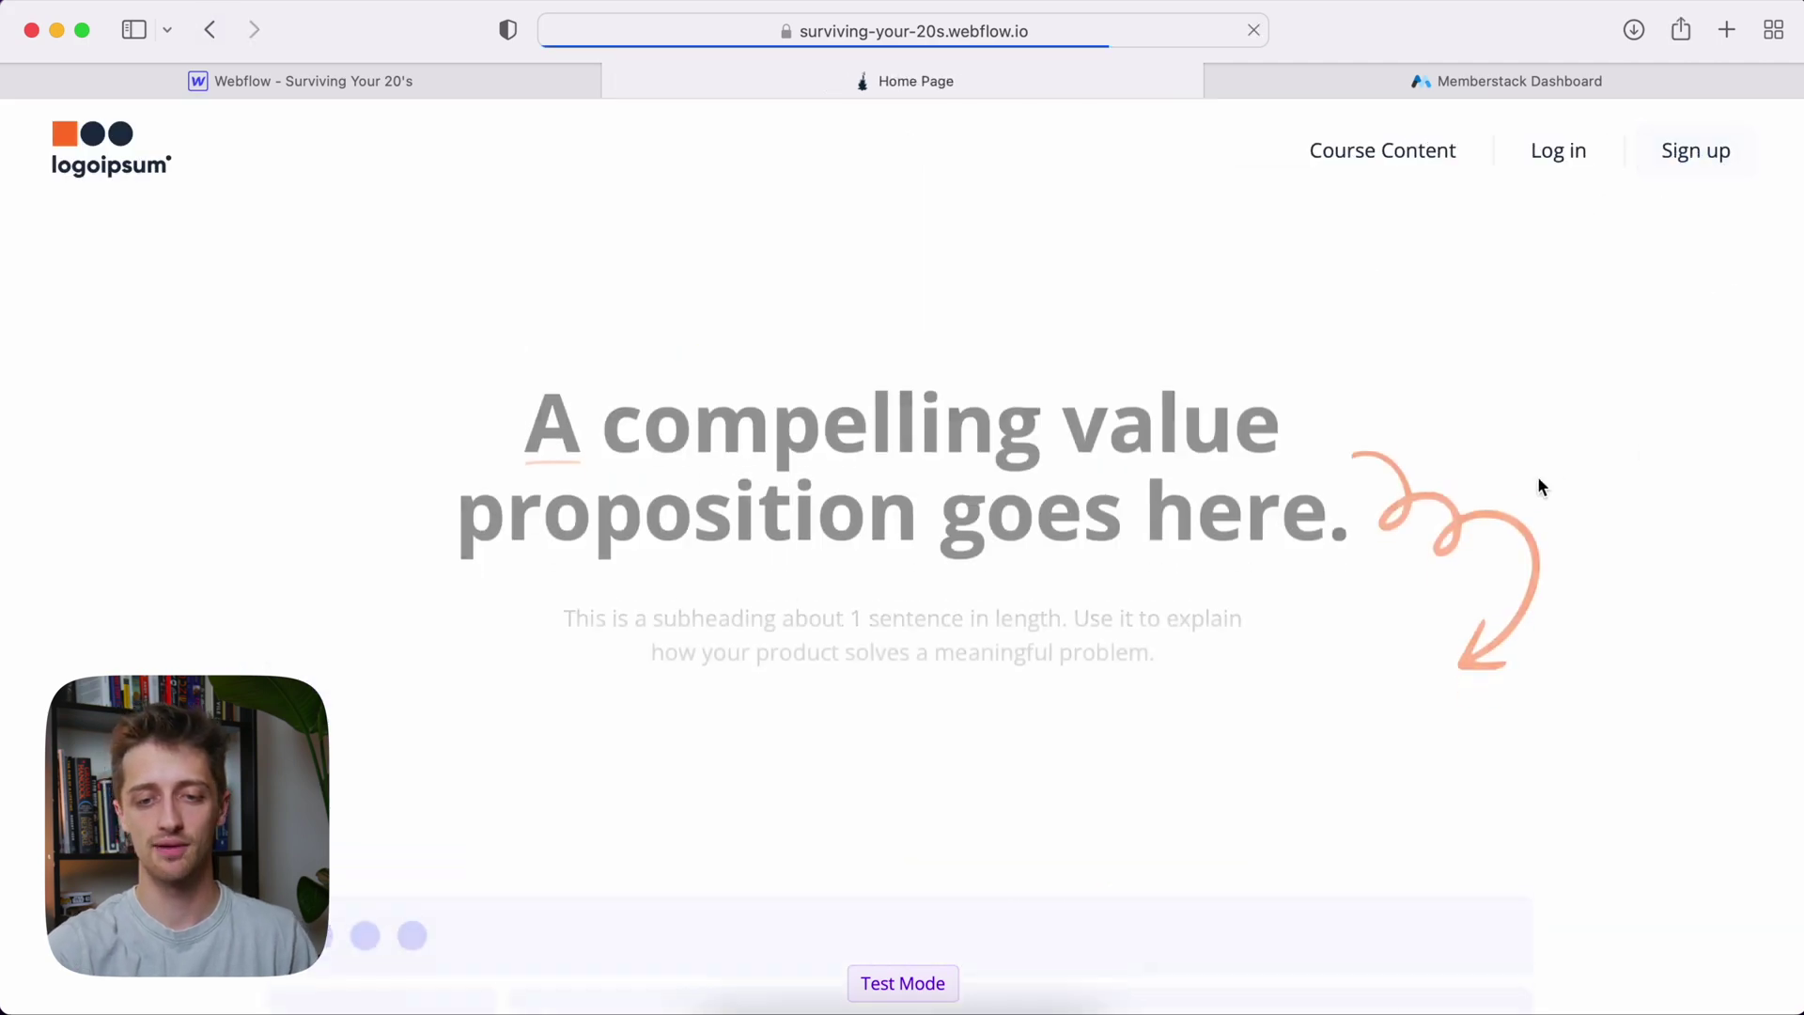